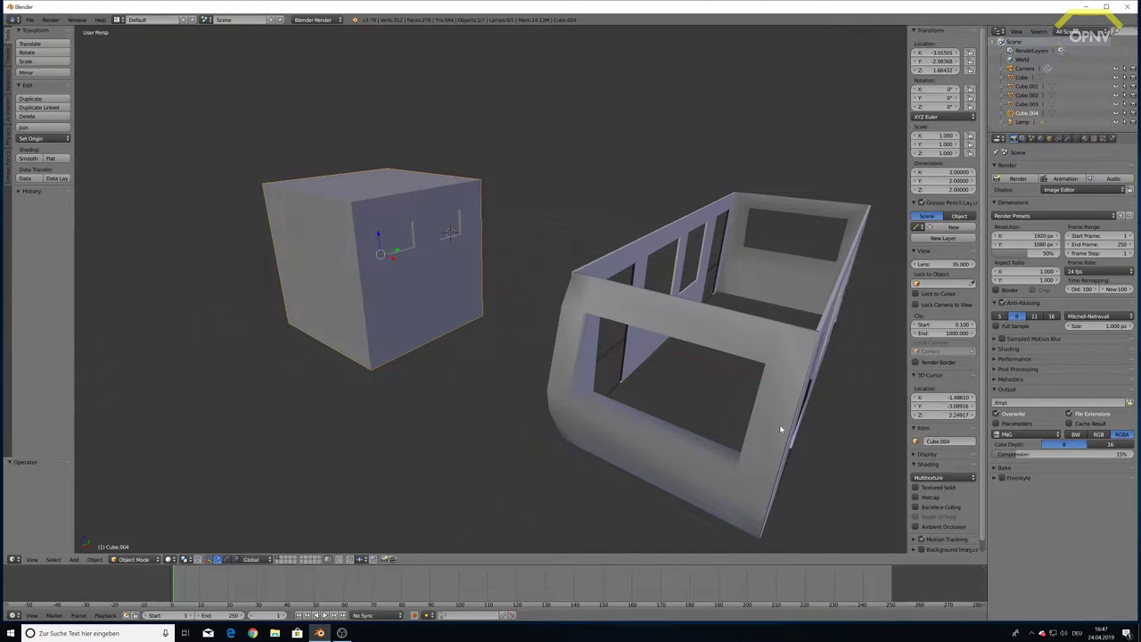
- Select the open frame model and delete it
{"action": "right_click", "coordinate": [751, 346]}
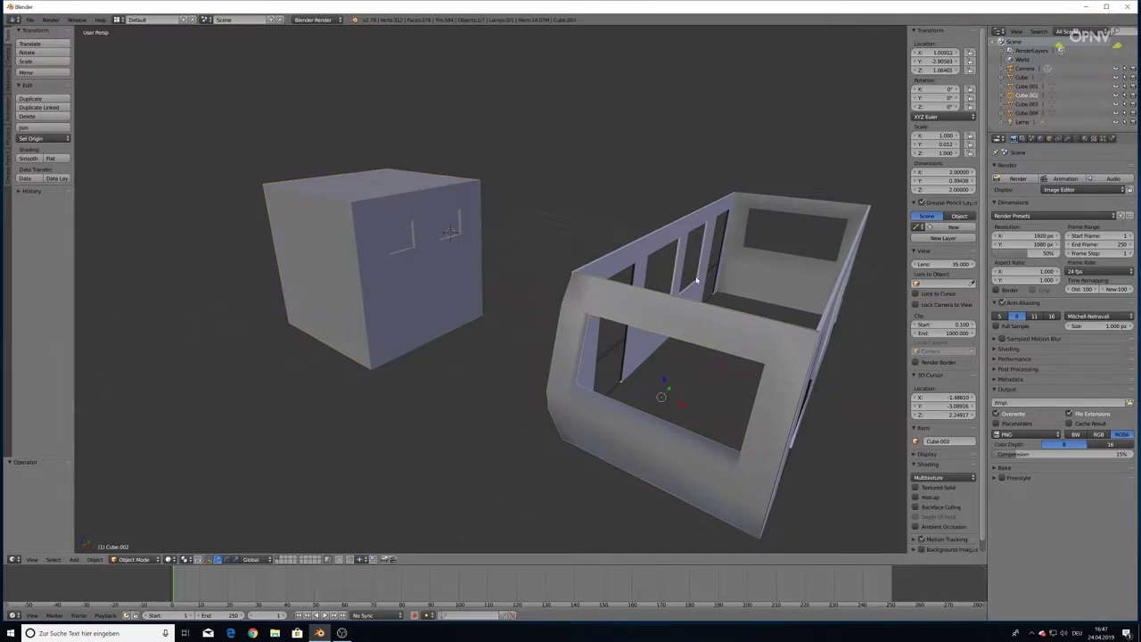
{"action": "right_click", "coordinate": [842, 294]}
{"action": "key", "text": "x"}
{"action": "left_click", "coordinate": [819, 294]}
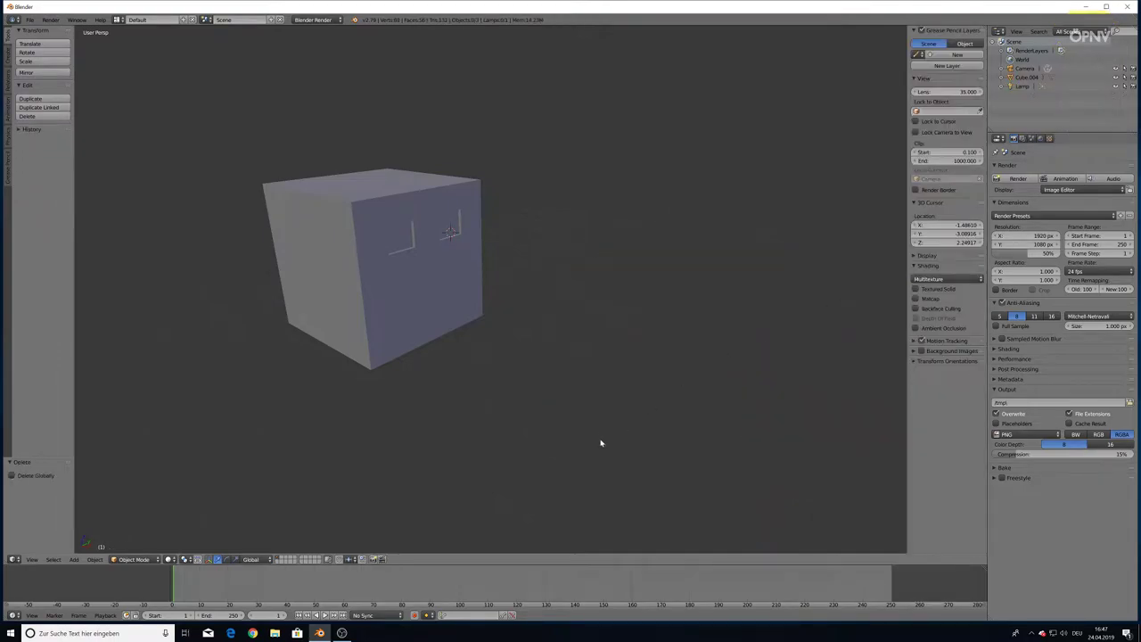
- Select the remaining grooved cube and frame it near head-on in the view
{"action": "mouse_move", "coordinate": [601, 443]}
{"action": "middle_mouse_down"}
{"action": "mouse_move", "coordinate": [547, 380]}
{"action": "mouse_move", "coordinate": [579, 393]}
{"action": "mouse_move", "coordinate": [576, 415]}
{"action": "mouse_move", "coordinate": [538, 349]}
{"action": "mouse_move", "coordinate": [374, 187]}
{"action": "mouse_move", "coordinate": [482, 323]}
{"action": "mouse_move", "coordinate": [423, 341]}
{"action": "mouse_move", "coordinate": [550, 356]}
{"action": "mouse_move", "coordinate": [502, 359]}
{"action": "middle_mouse_up"}
{"action": "scroll", "coordinate": [576, 415], "scroll_direction": "up", "scroll_amount": 2}
{"action": "right_click", "coordinate": [422, 342]}
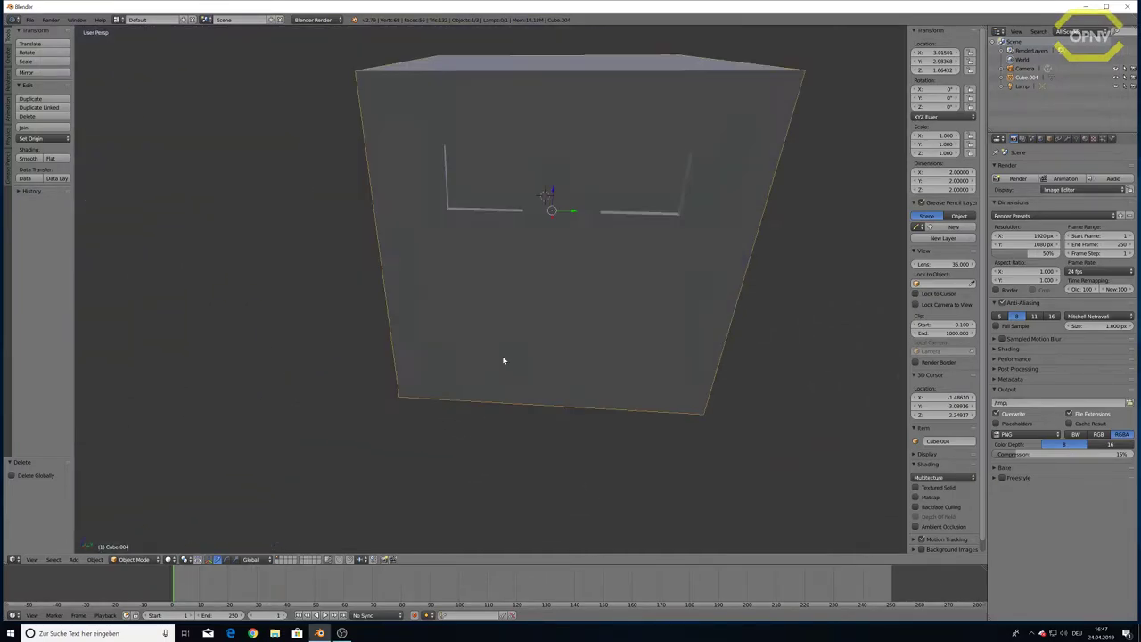
{"action": "scroll", "coordinate": [502, 359], "scroll_direction": "down", "scroll_amount": 2}
{"action": "scroll", "coordinate": [529, 377], "scroll_direction": "down", "scroll_amount": 2}
{"action": "mouse_move", "coordinate": [648, 381]}
{"action": "middle_mouse_down"}
{"action": "mouse_move", "coordinate": [473, 375]}
{"action": "mouse_move", "coordinate": [540, 242]}
{"action": "middle_mouse_up"}
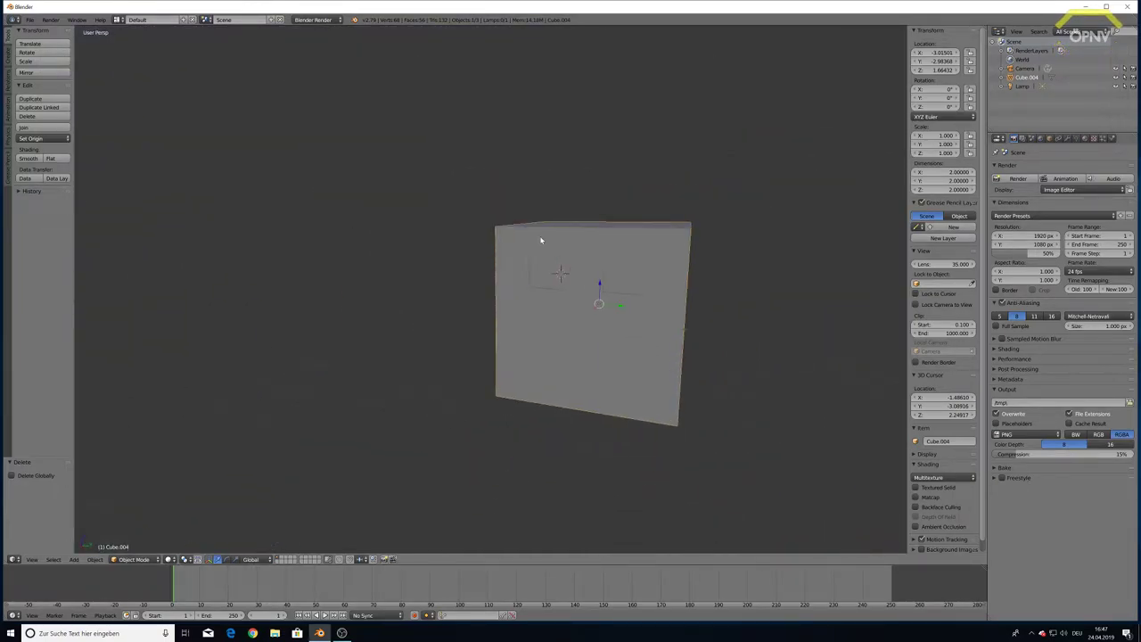
{"action": "mouse_move", "coordinate": [581, 280]}
{"action": "middle_mouse_down"}
{"action": "mouse_move", "coordinate": [593, 298]}
{"action": "mouse_move", "coordinate": [568, 298]}
{"action": "mouse_move", "coordinate": [580, 315]}
{"action": "middle_mouse_up"}
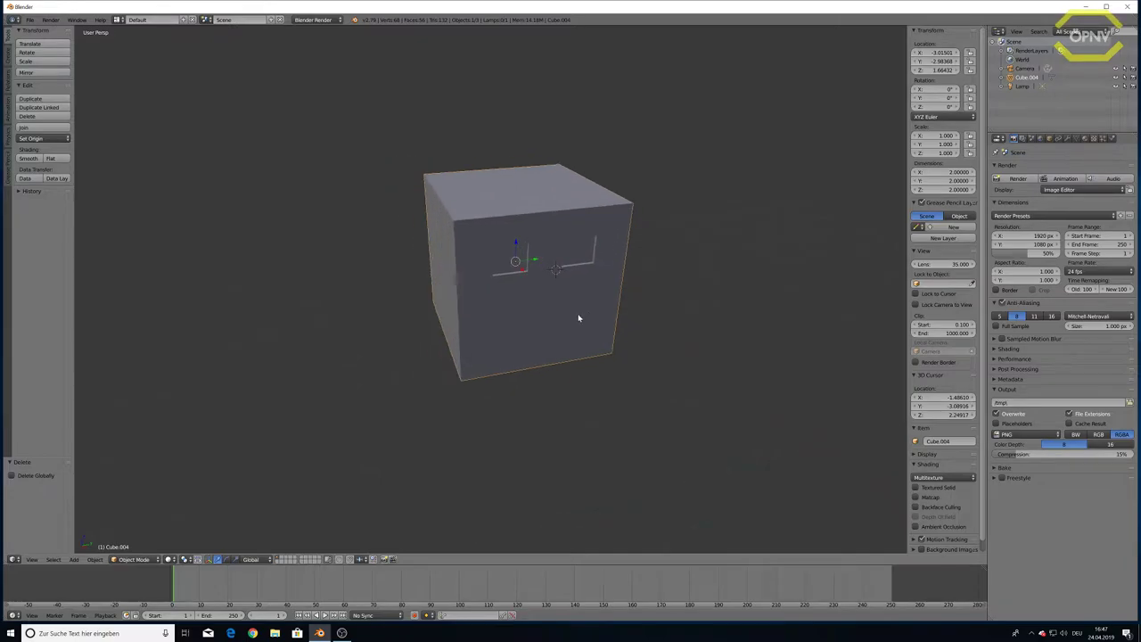
{"action": "scroll", "coordinate": [505, 324], "scroll_direction": "up", "scroll_amount": 2}
- In Edit Mode, extrude the door face slightly inward into the cube
{"action": "key", "text": "Tab"}
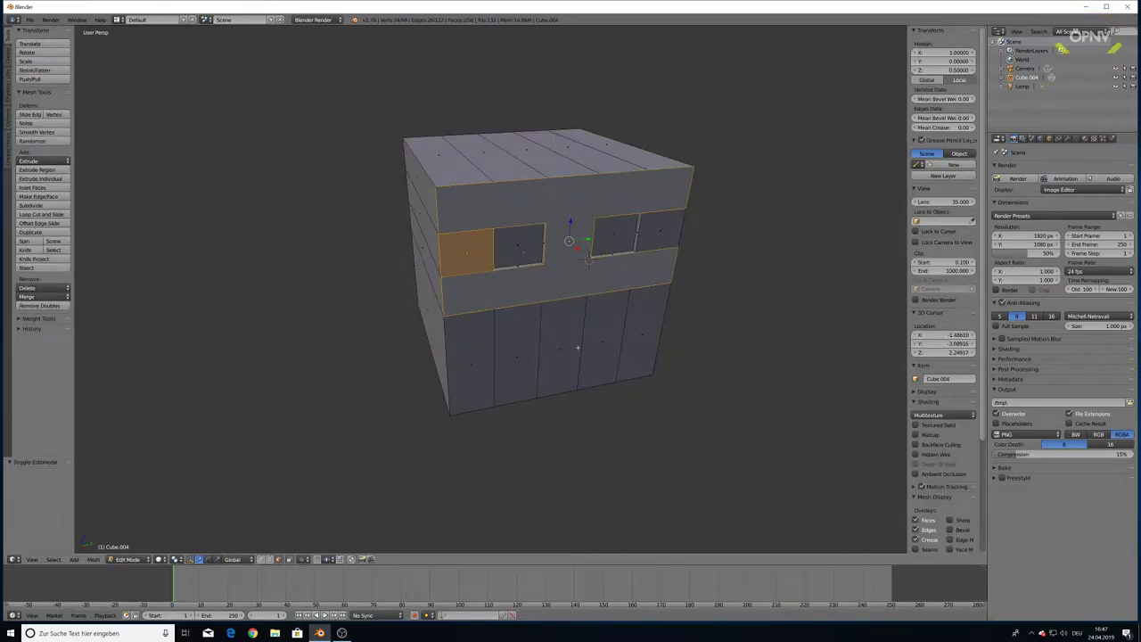
{"action": "right_click", "coordinate": [575, 348]}
{"action": "key", "text": "e"}
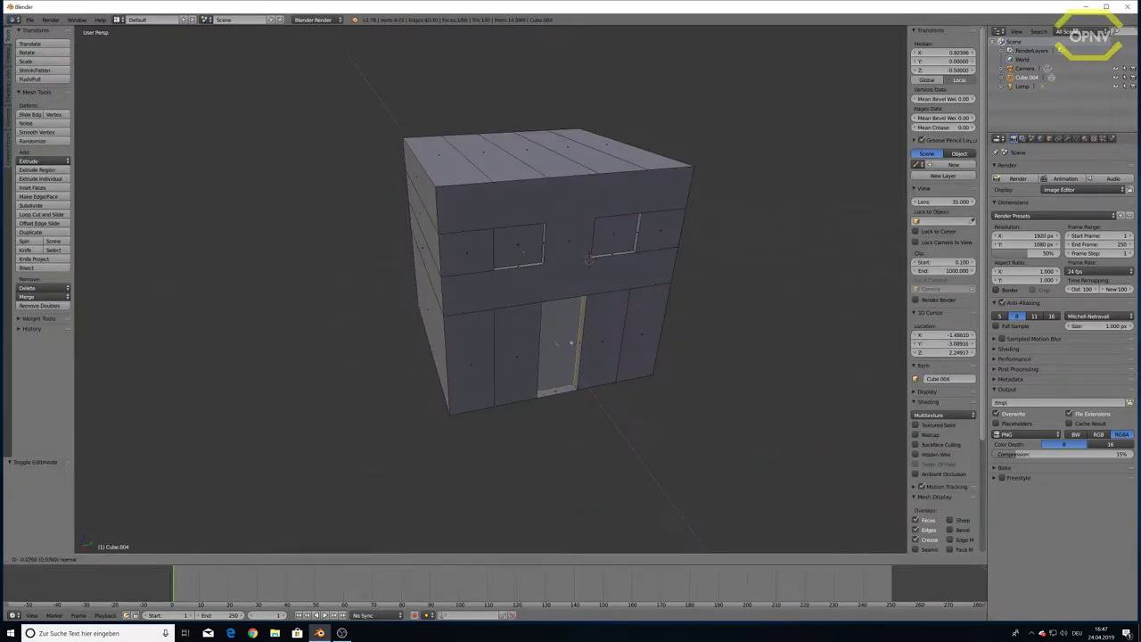
{"action": "left_click", "coordinate": [599, 357]}
{"action": "middle_click_drag", "start_coordinate": [601, 356], "coordinate": [561, 357]}
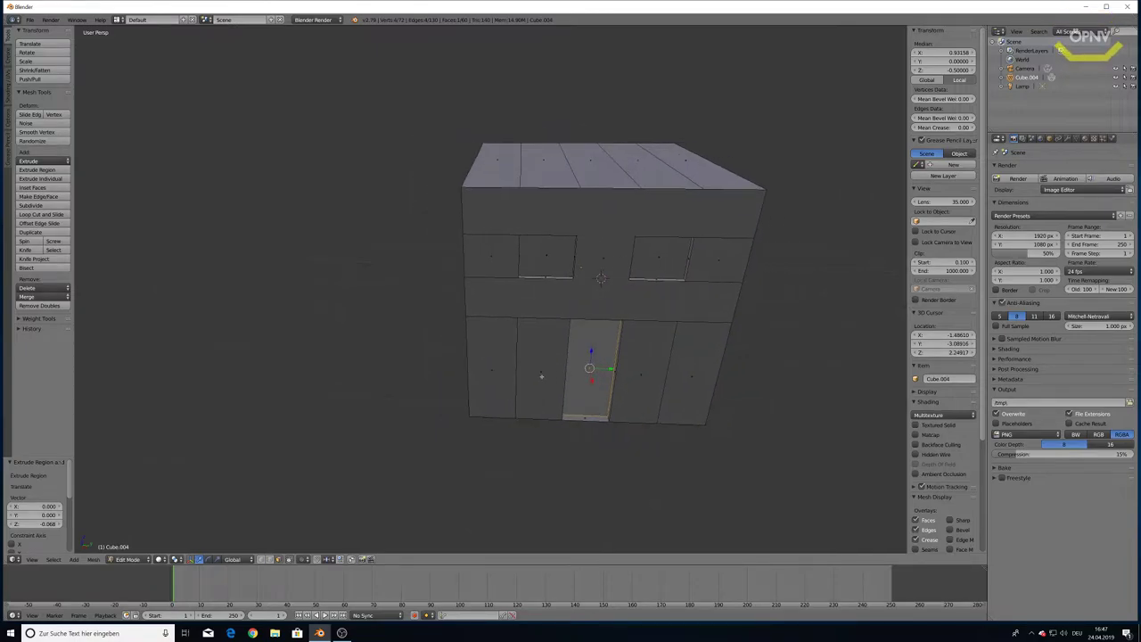
- Merge the two lower-left and two lower-right wall panels into single faces
{"action": "right_click", "coordinate": [492, 366]}
{"action": "right_click", "coordinate": [541, 360], "text": "shift"}
{"action": "key", "text": "f"}
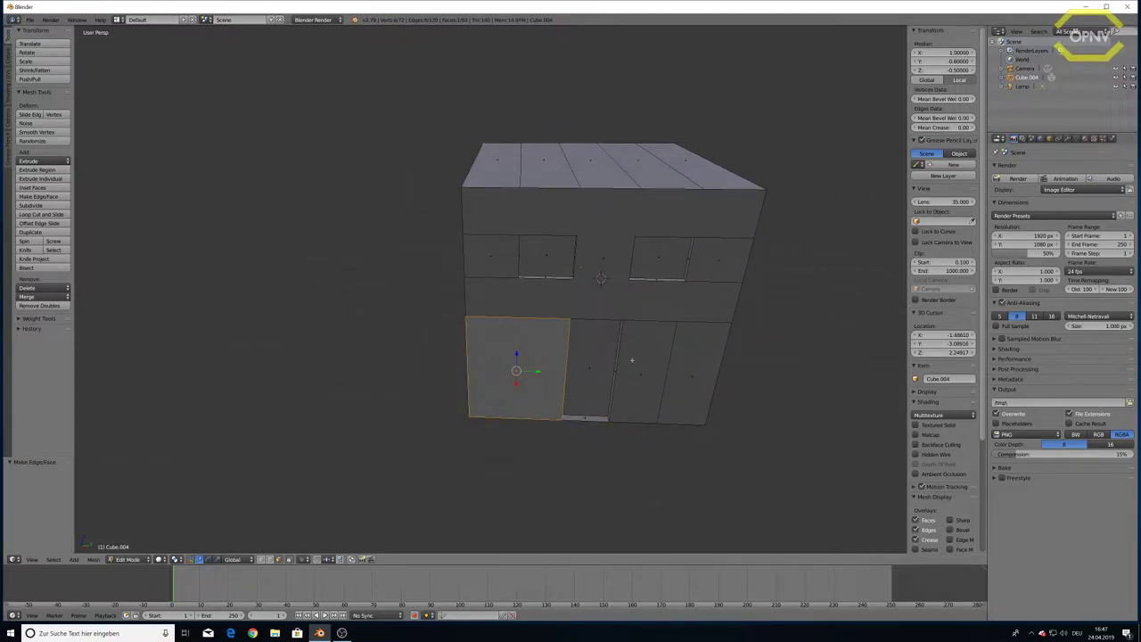
{"action": "right_click", "coordinate": [631, 360]}
{"action": "right_click", "coordinate": [694, 366], "text": "shift"}
{"action": "key", "text": "f"}
{"action": "key", "text": "a"}
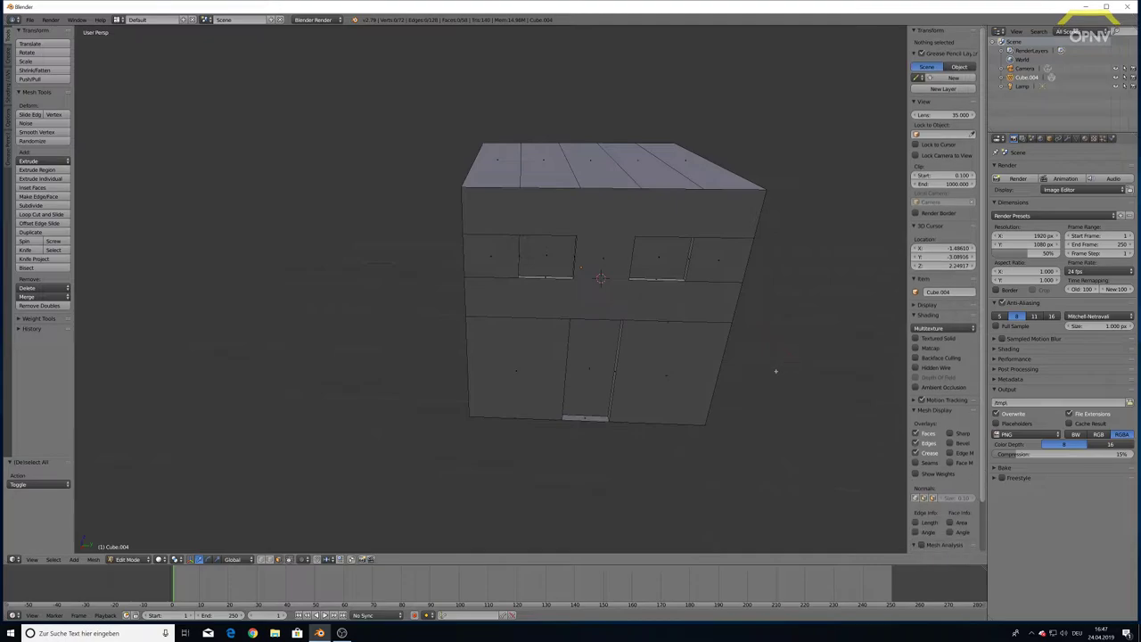
- Check the window wall and side face, then return to Object Mode
{"action": "mouse_move", "coordinate": [776, 371]}
{"action": "middle_mouse_down"}
{"action": "mouse_move", "coordinate": [784, 374]}
{"action": "mouse_move", "coordinate": [649, 327]}
{"action": "mouse_move", "coordinate": [653, 336]}
{"action": "middle_mouse_up"}
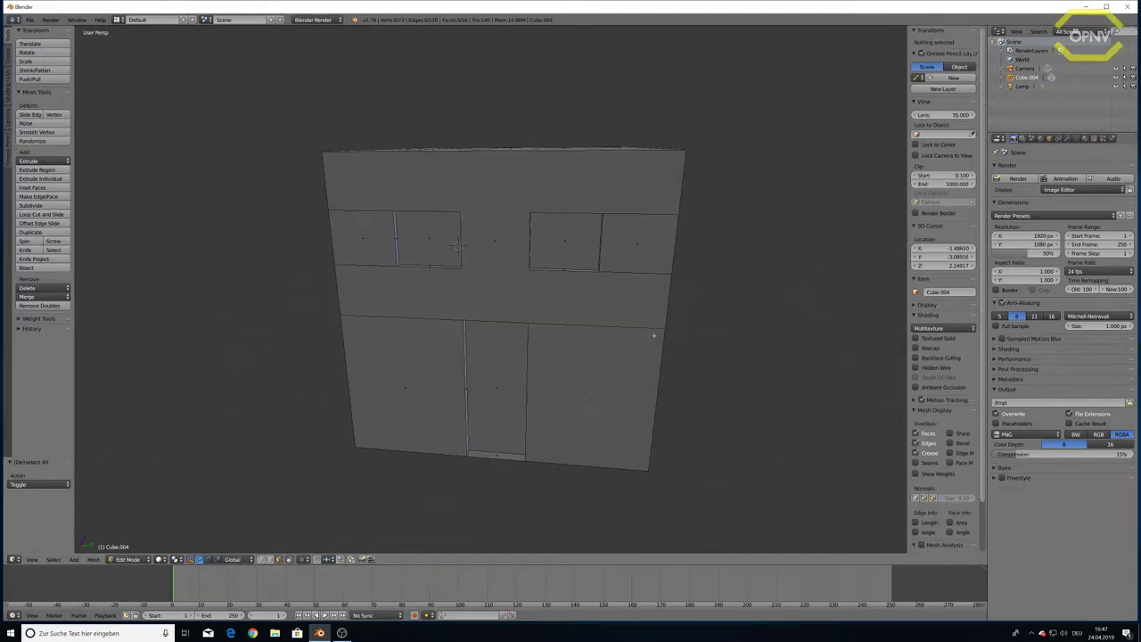
{"action": "scroll", "coordinate": [465, 281], "scroll_direction": "up", "scroll_amount": 1}
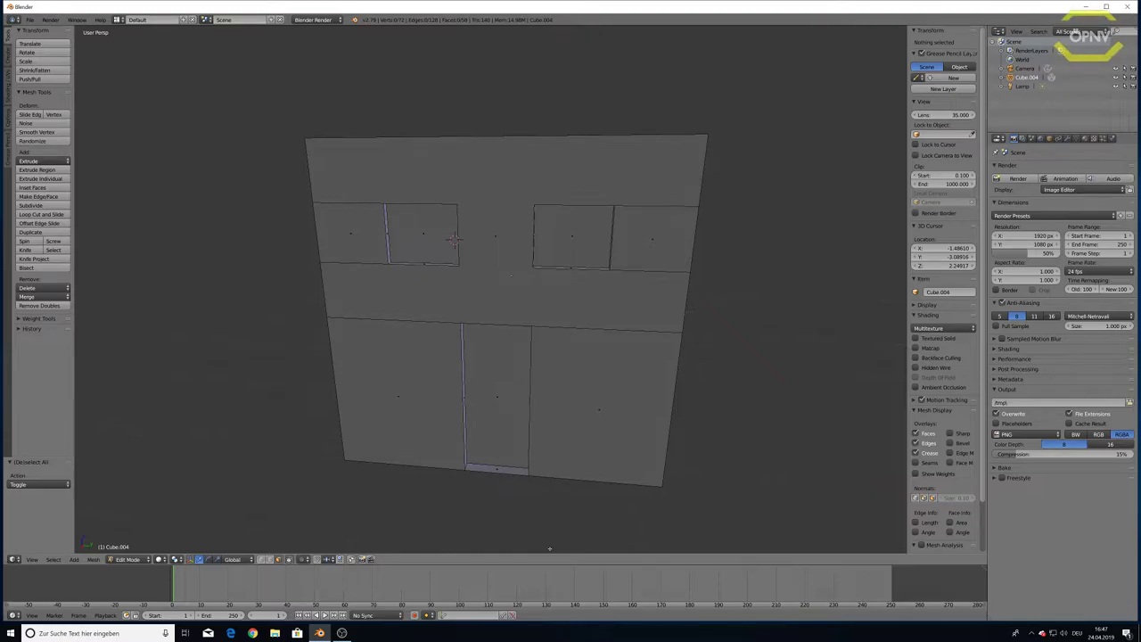
{"action": "scroll", "coordinate": [572, 453], "scroll_direction": "down", "scroll_amount": 4}
{"action": "middle_click_drag", "start_coordinate": [784, 363], "coordinate": [634, 362]}
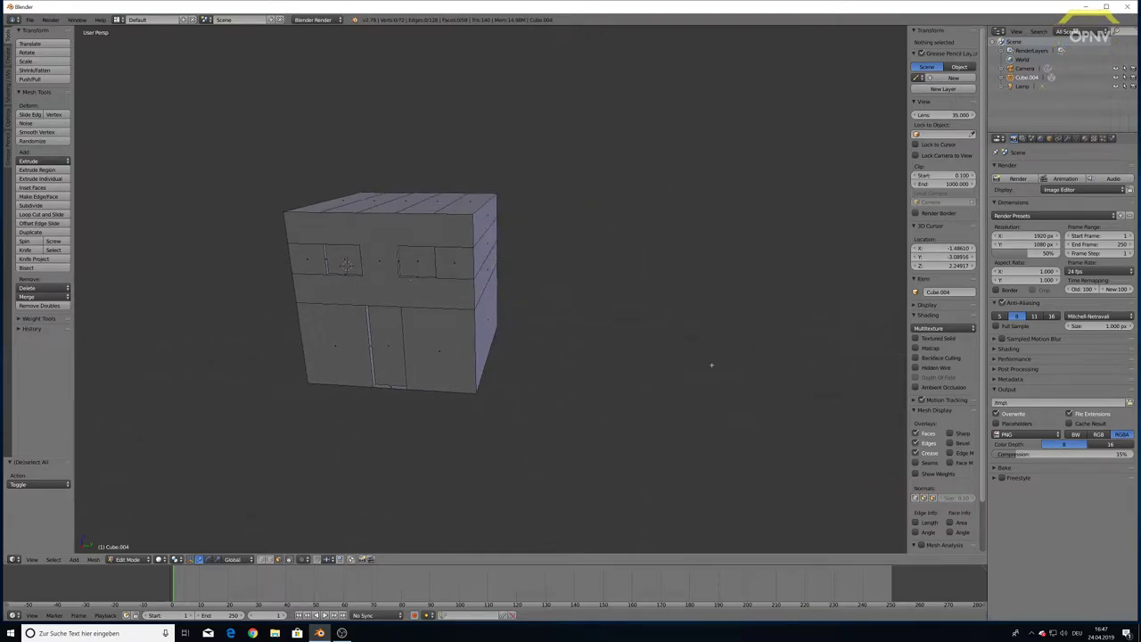
{"action": "key", "text": "Tab"}
{"action": "key", "text": "shift+a"}
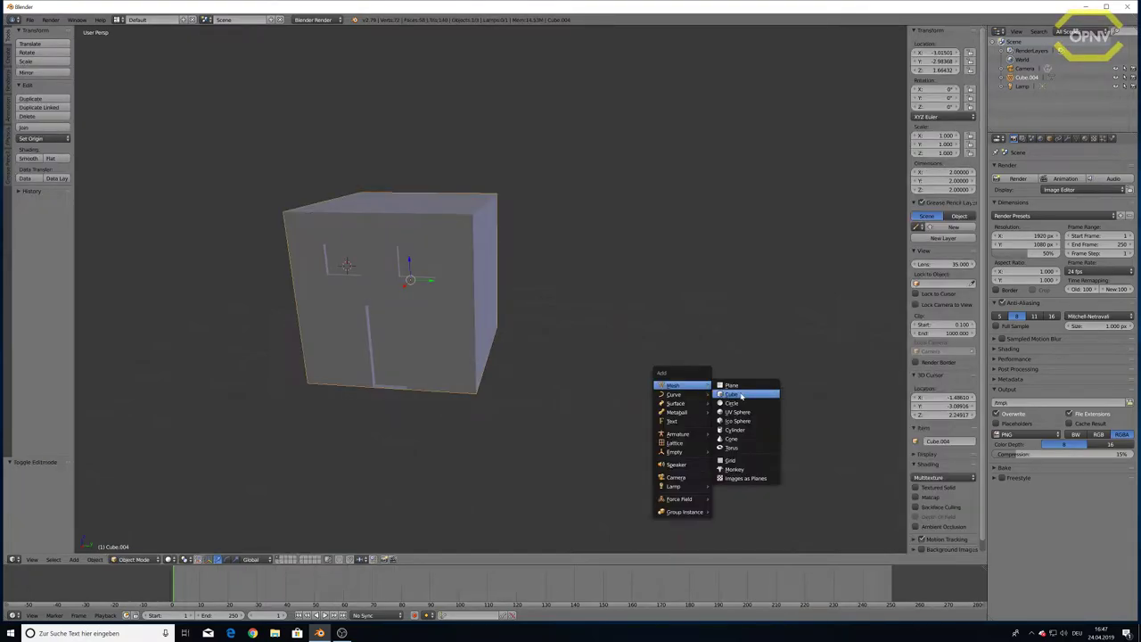
- Add a new cube and move it along Y, then lower it
{"action": "left_click", "coordinate": [741, 395]}
{"action": "key", "text": "g"}
{"action": "key", "text": "y"}
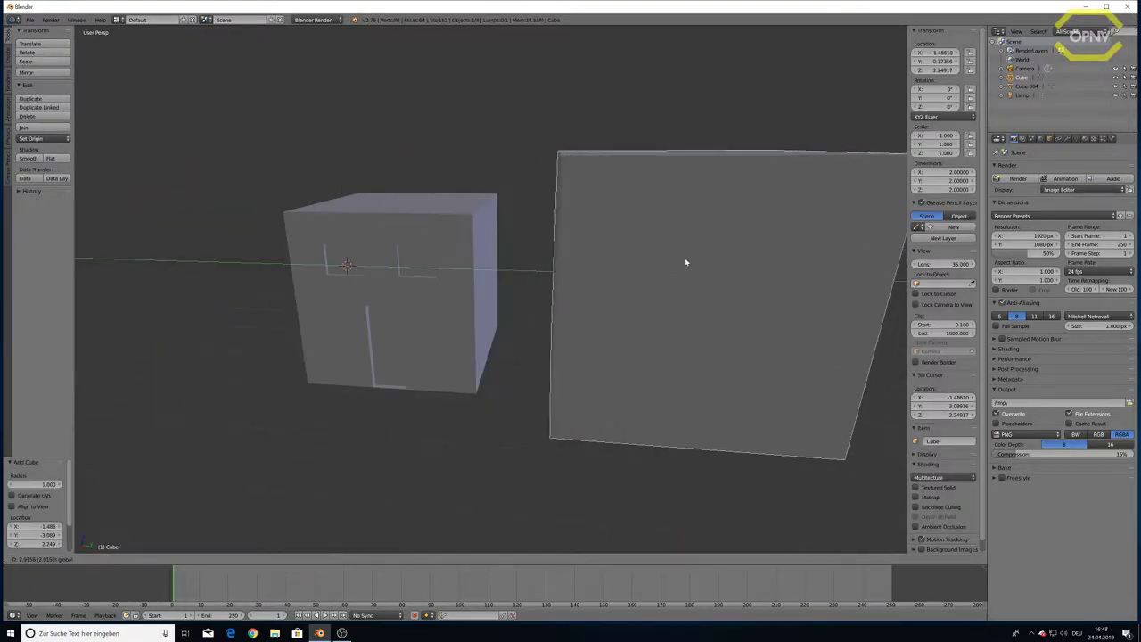
{"action": "left_click", "coordinate": [700, 268]}
{"action": "middle_click_drag", "start_coordinate": [705, 270], "coordinate": [748, 272]}
{"action": "key", "text": "g"}
{"action": "key", "text": "z"}
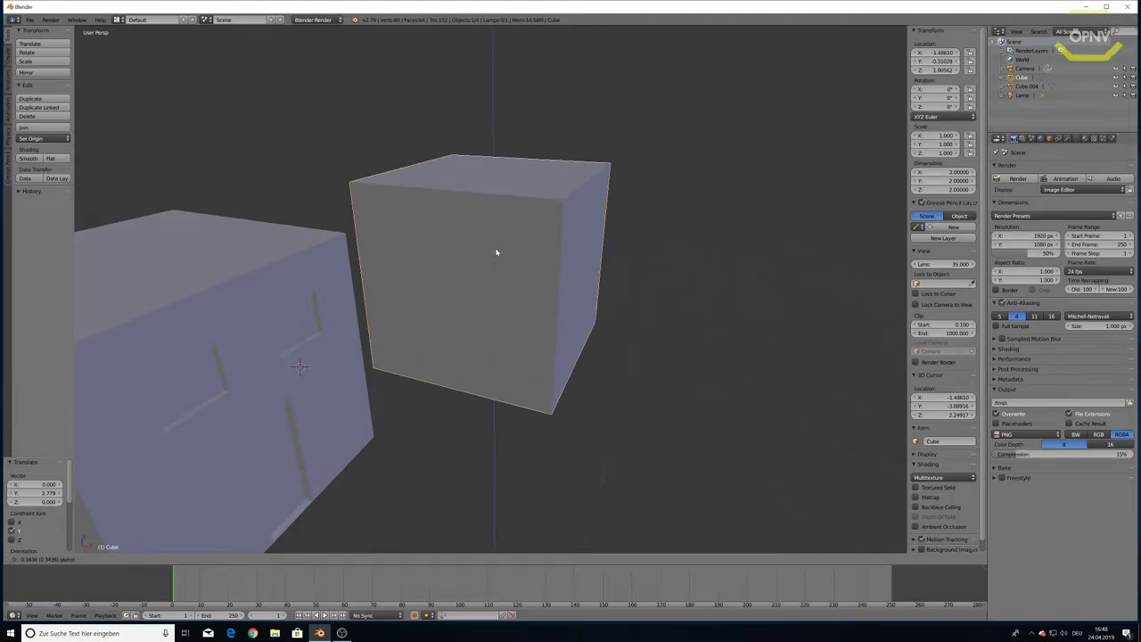
{"action": "left_click", "coordinate": [513, 282]}
- Slide the new cube along X beside the building cube and fine-tune its height
{"action": "key", "text": "g"}
{"action": "key", "text": "x"}
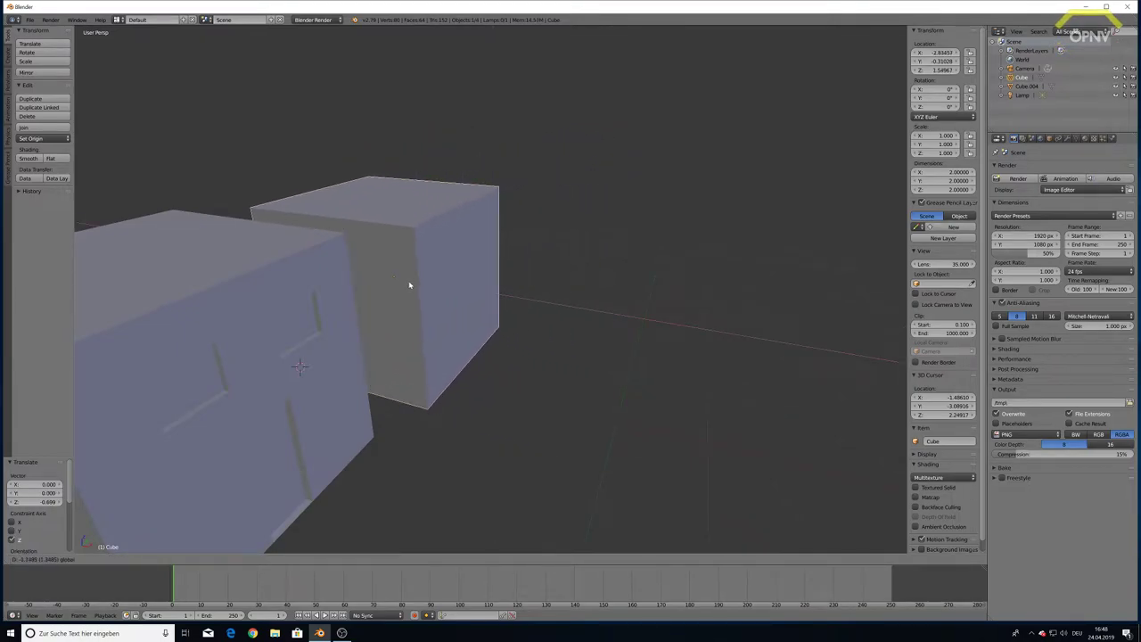
{"action": "left_click", "coordinate": [391, 295]}
{"action": "mouse_move", "coordinate": [391, 295]}
{"action": "middle_mouse_down"}
{"action": "mouse_move", "coordinate": [458, 295]}
{"action": "mouse_move", "coordinate": [423, 285]}
{"action": "mouse_move", "coordinate": [476, 270]}
{"action": "mouse_move", "coordinate": [555, 309]}
{"action": "middle_mouse_up"}
{"action": "key", "text": "g"}
{"action": "key", "text": "z"}
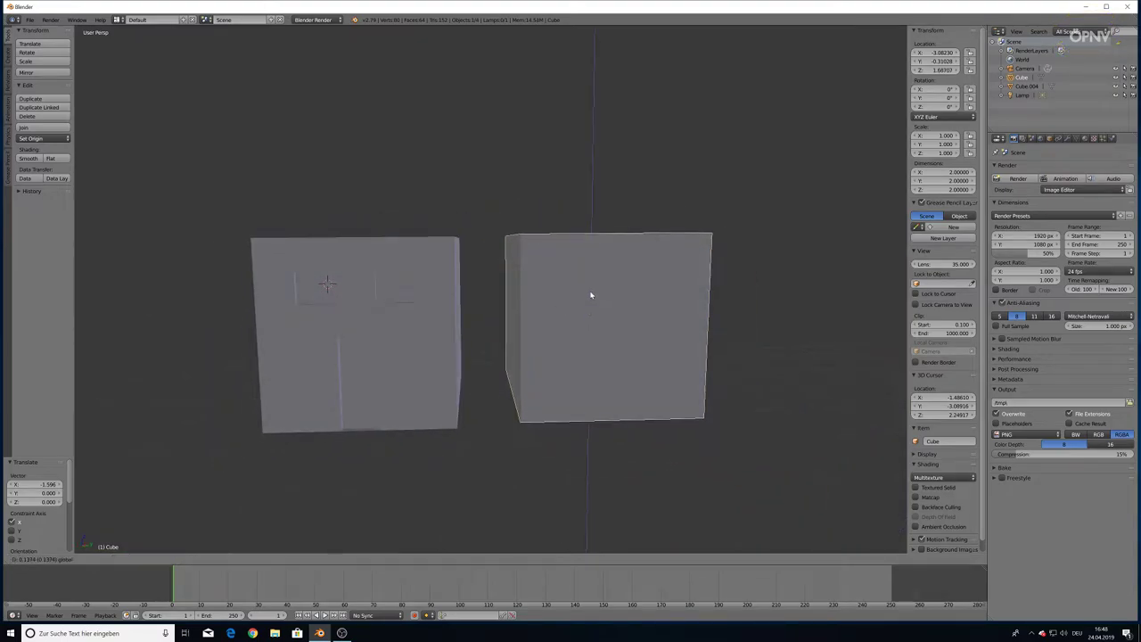
{"action": "left_click", "coordinate": [591, 294]}
{"action": "key", "text": "g"}
{"action": "key", "text": "z"}
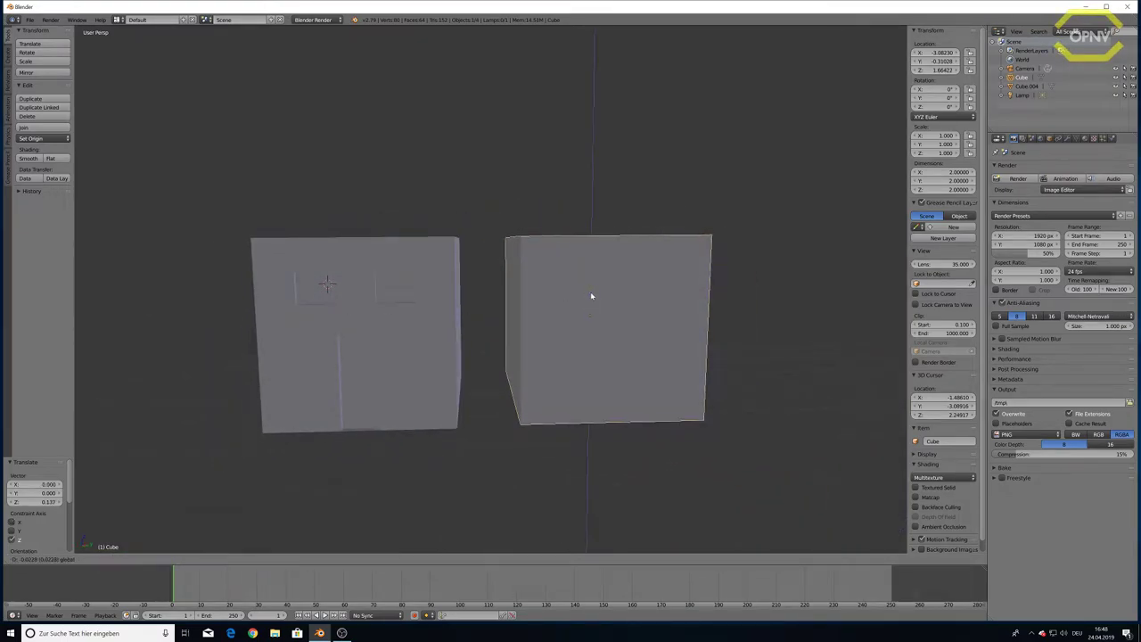
{"action": "left_click", "coordinate": [590, 295]}
{"action": "mouse_move", "coordinate": [591, 295]}
{"action": "middle_mouse_down"}
{"action": "mouse_move", "coordinate": [476, 318]}
{"action": "mouse_move", "coordinate": [548, 346]}
{"action": "middle_mouse_up"}
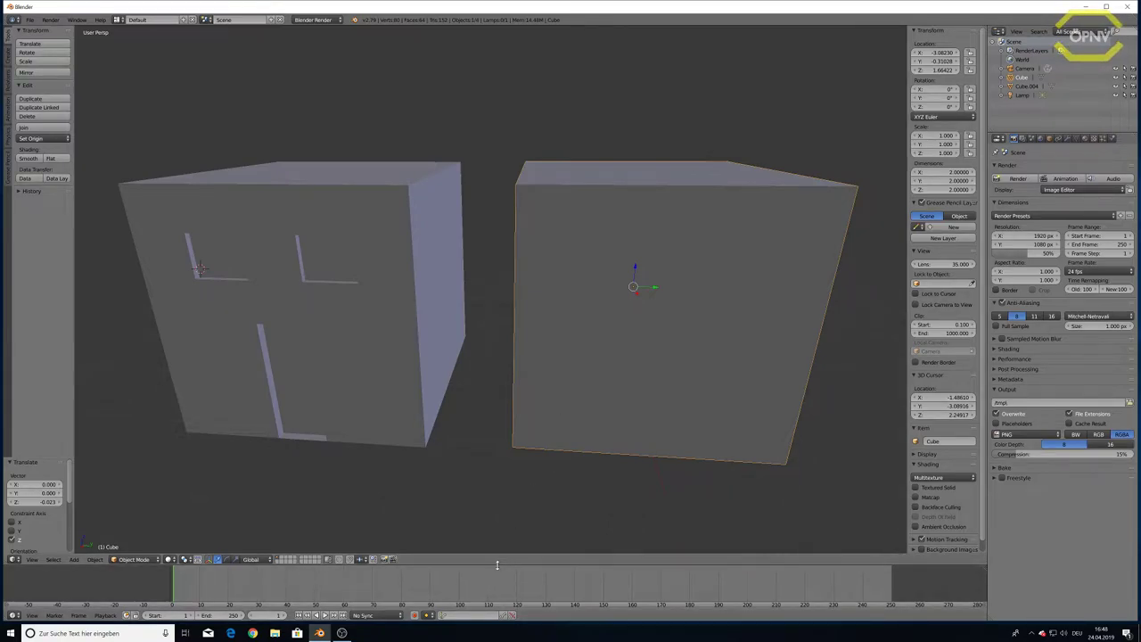
- Enlarge the bottom area and turn it into the Image Editor
{"action": "left_click_drag", "start_coordinate": [496, 567], "coordinate": [513, 474]}
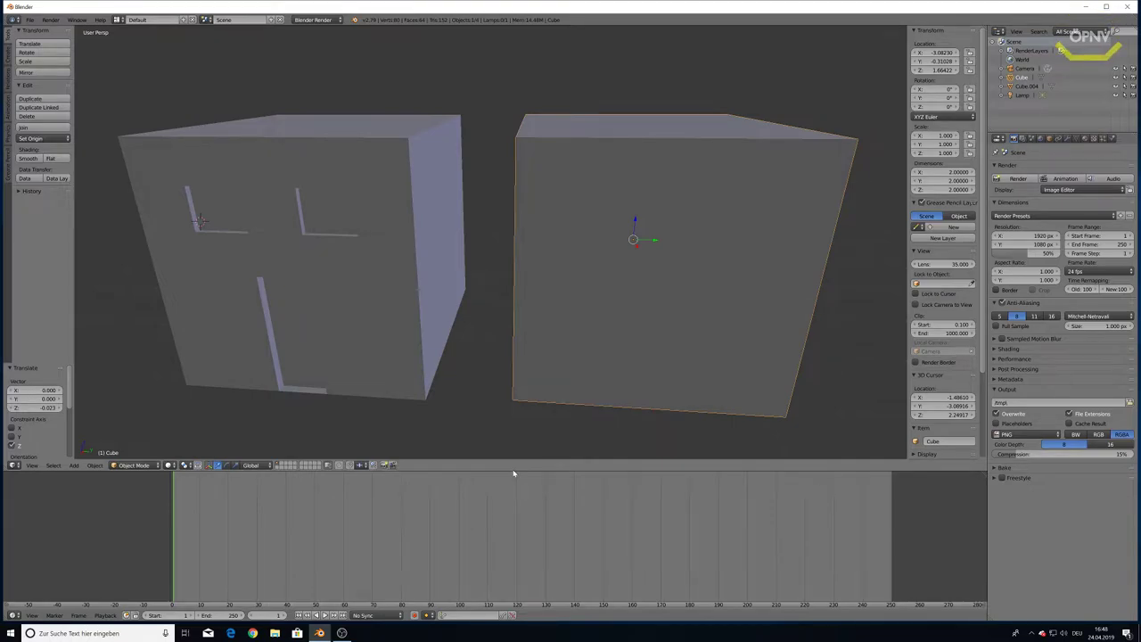
{"action": "left_click", "coordinate": [13, 615]}
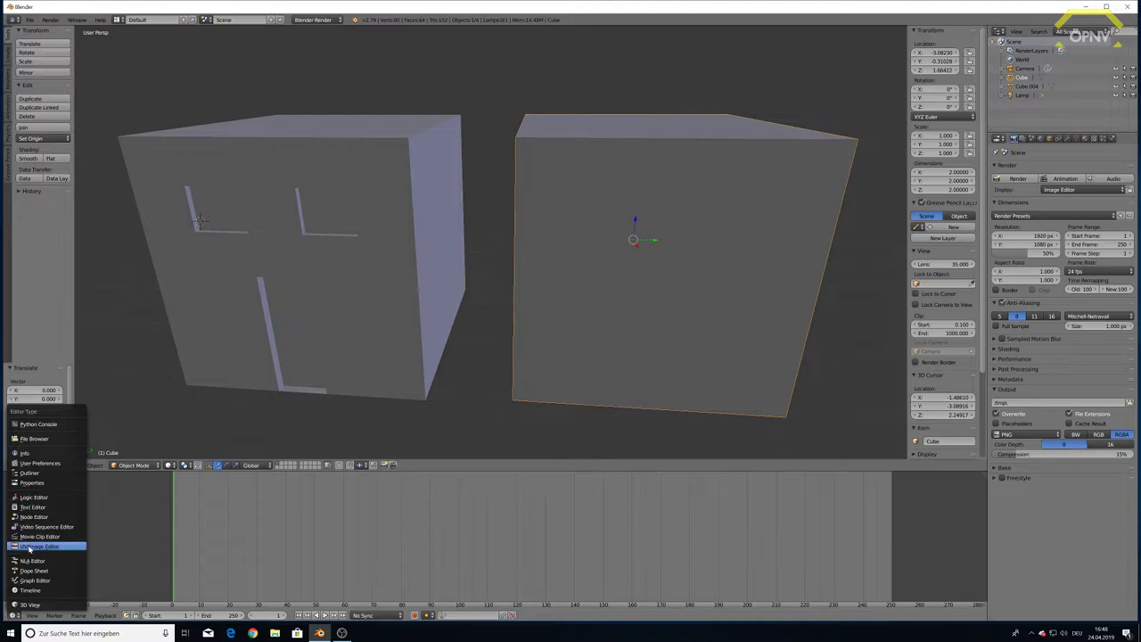
{"action": "left_click", "coordinate": [29, 546]}
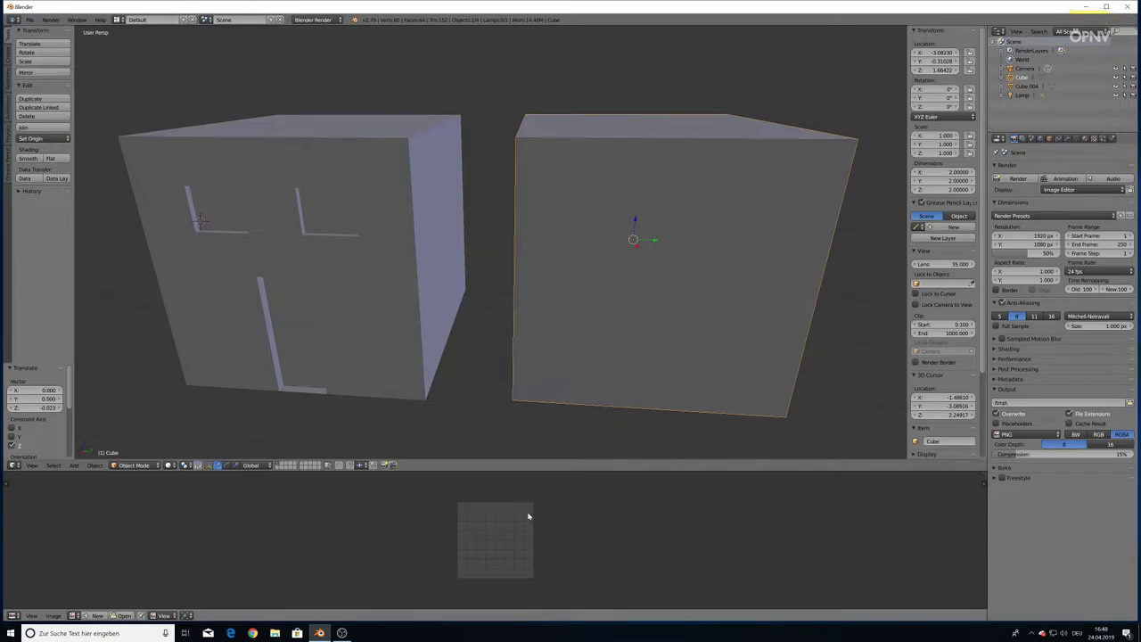
{"action": "scroll", "coordinate": [528, 516], "scroll_direction": "up", "scroll_amount": 6}
{"action": "scroll", "coordinate": [517, 535], "scroll_direction": "down", "scroll_amount": 1}
{"action": "scroll", "coordinate": [511, 541], "scroll_direction": "up", "scroll_amount": 2}
{"action": "scroll", "coordinate": [511, 541], "scroll_direction": "up", "scroll_amount": 3}
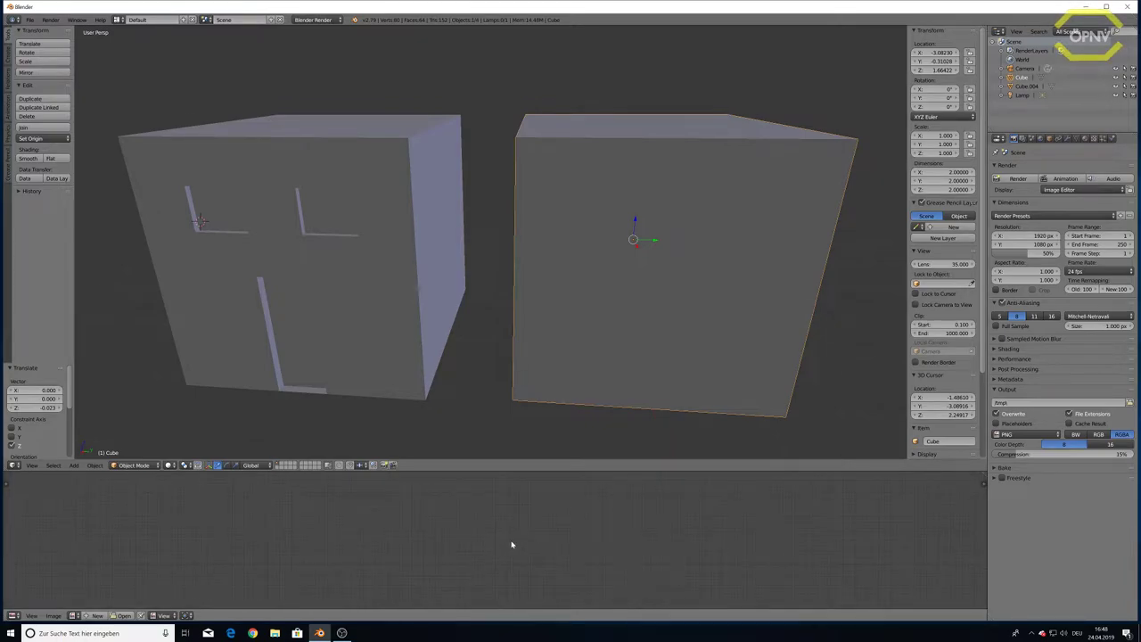
{"action": "scroll", "coordinate": [511, 544], "scroll_direction": "down", "scroll_amount": 2}
{"action": "scroll", "coordinate": [511, 544], "scroll_direction": "down", "scroll_amount": 2}
{"action": "scroll", "coordinate": [511, 544], "scroll_direction": "up", "scroll_amount": 2}
{"action": "scroll", "coordinate": [511, 543], "scroll_direction": "up", "scroll_amount": 2}
{"action": "scroll", "coordinate": [512, 543], "scroll_direction": "down", "scroll_amount": 2}
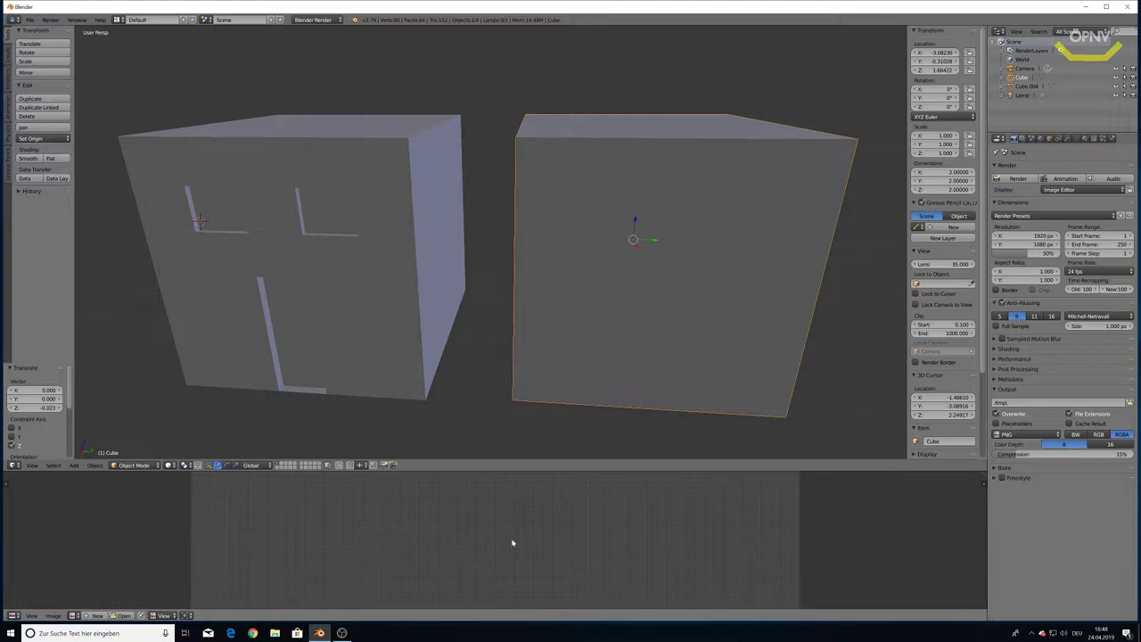
{"action": "scroll", "coordinate": [512, 543], "scroll_direction": "down", "scroll_amount": 3}
{"action": "scroll", "coordinate": [512, 546], "scroll_direction": "up", "scroll_amount": 3}
{"action": "scroll", "coordinate": [511, 549], "scroll_direction": "up", "scroll_amount": 2}
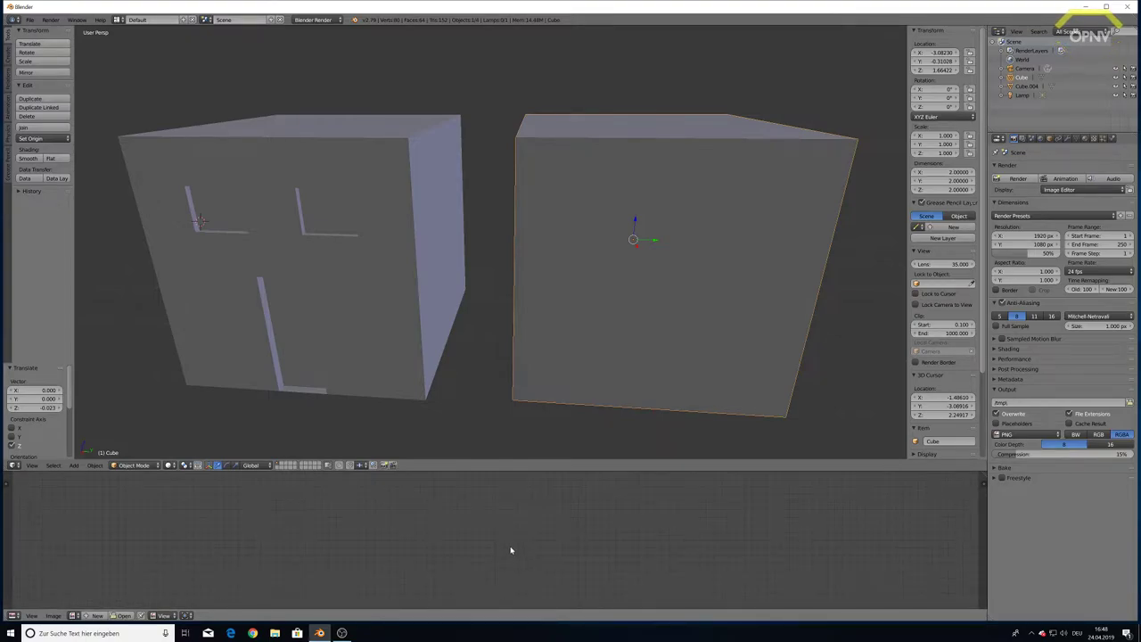
{"action": "scroll", "coordinate": [511, 550], "scroll_direction": "down", "scroll_amount": 3}
{"action": "scroll", "coordinate": [510, 549], "scroll_direction": "up", "scroll_amount": 2}
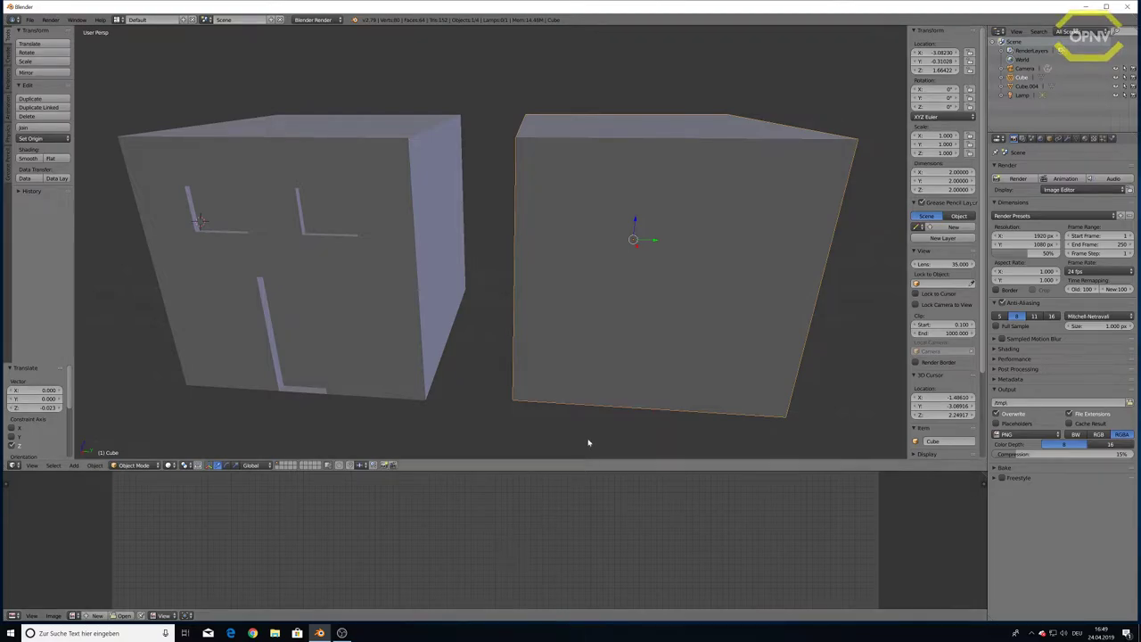
- Load P1150147.JPG from the Desktop into the Image Editor and fit it in view
{"action": "left_click", "coordinate": [126, 612]}
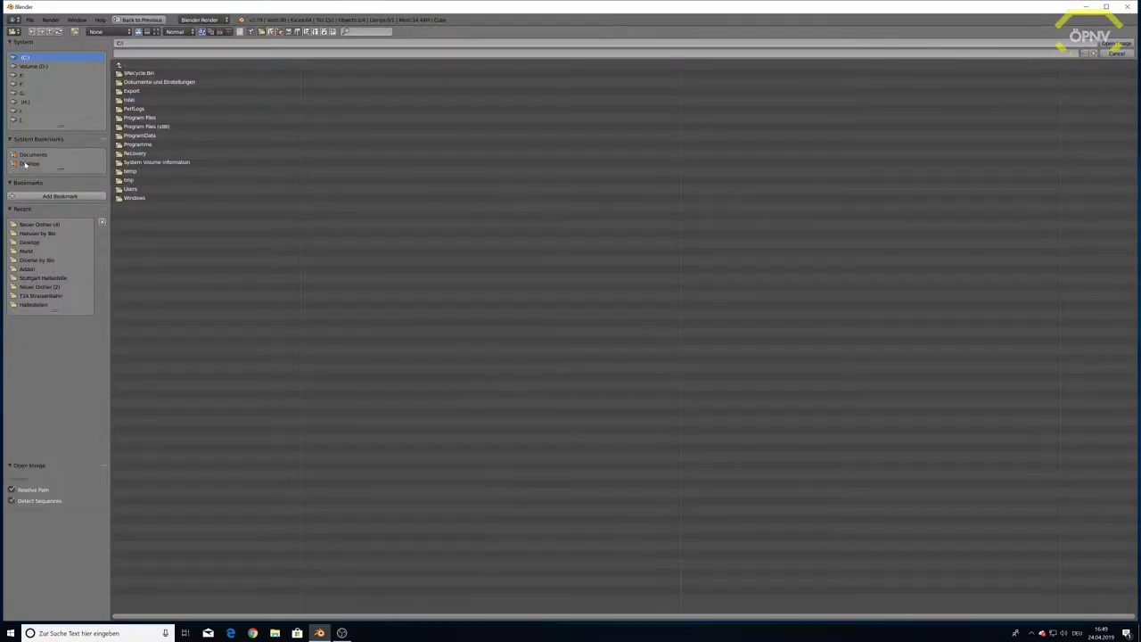
{"action": "left_click", "coordinate": [34, 242]}
{"action": "double_click", "coordinate": [145, 437]}
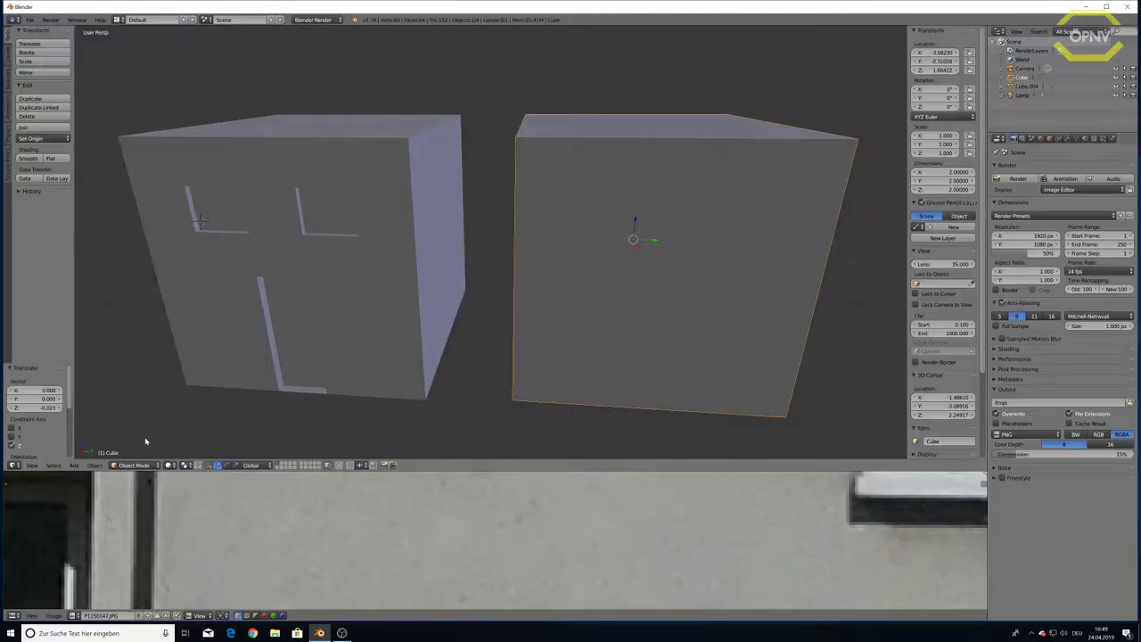
{"action": "scroll", "coordinate": [527, 532], "scroll_direction": "down", "scroll_amount": 3}
{"action": "scroll", "coordinate": [531, 542], "scroll_direction": "down", "scroll_amount": 3}
{"action": "scroll", "coordinate": [519, 526], "scroll_direction": "down", "scroll_amount": 2}
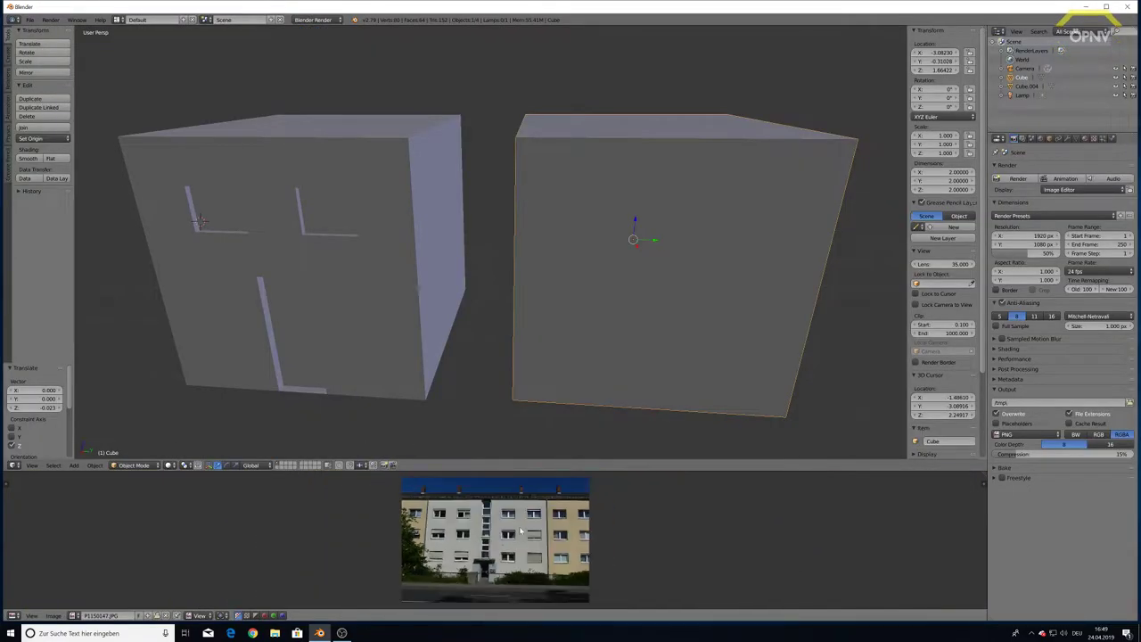
{"action": "scroll", "coordinate": [519, 526], "scroll_direction": "down", "scroll_amount": 1}
{"action": "scroll", "coordinate": [499, 540], "scroll_direction": "up", "scroll_amount": 3}
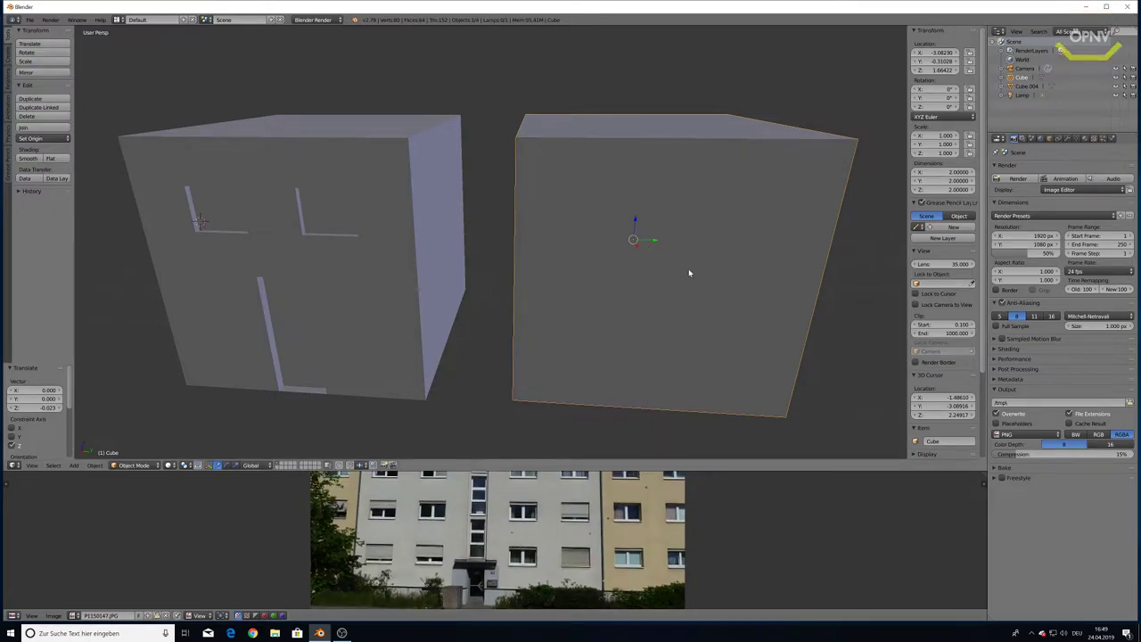
{"action": "scroll", "coordinate": [728, 271], "scroll_direction": "down", "scroll_amount": 2}
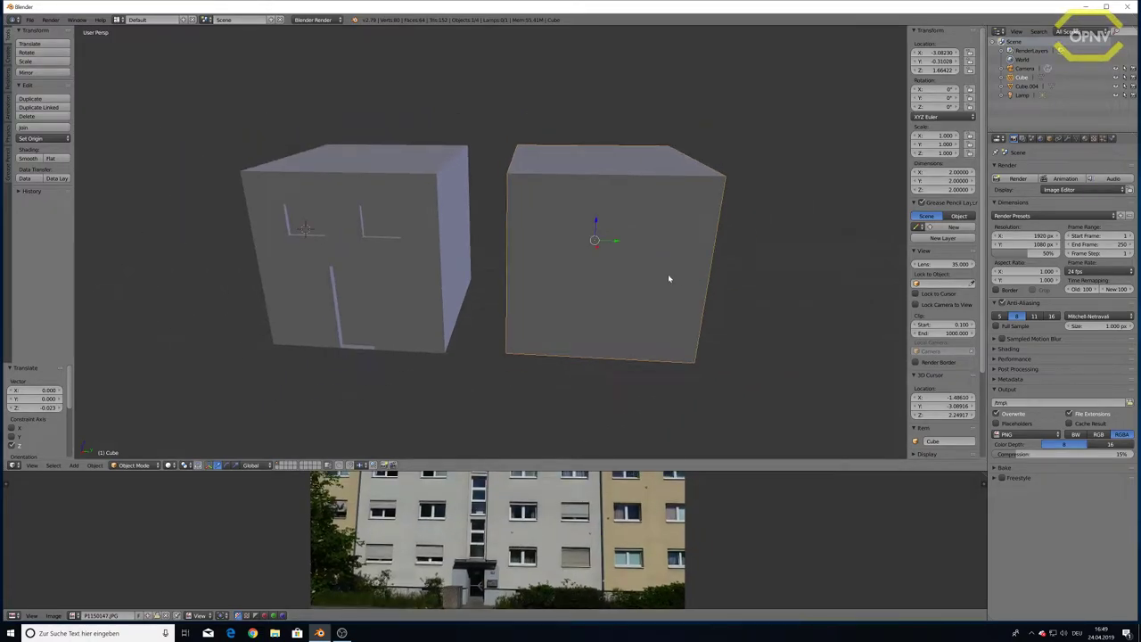
- Scale the right cube along Y into a long block and shift it sideways
{"action": "key", "text": "s"}
{"action": "key", "text": "z"}
{"action": "key", "text": "x"}
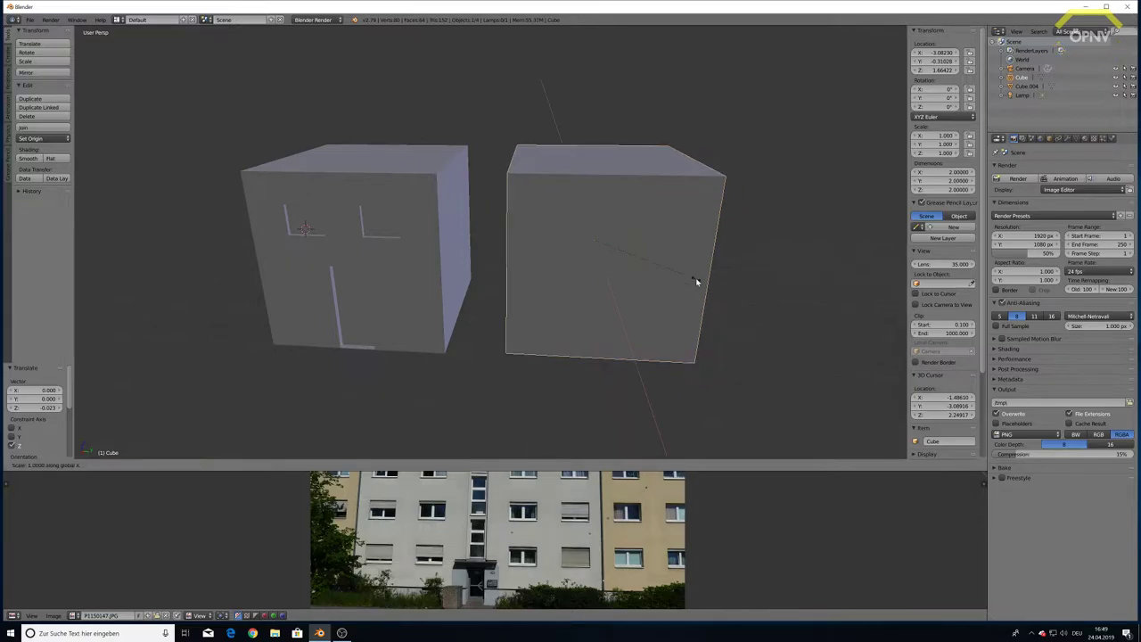
{"action": "key", "text": "y"}
{"action": "left_click", "coordinate": [847, 294]}
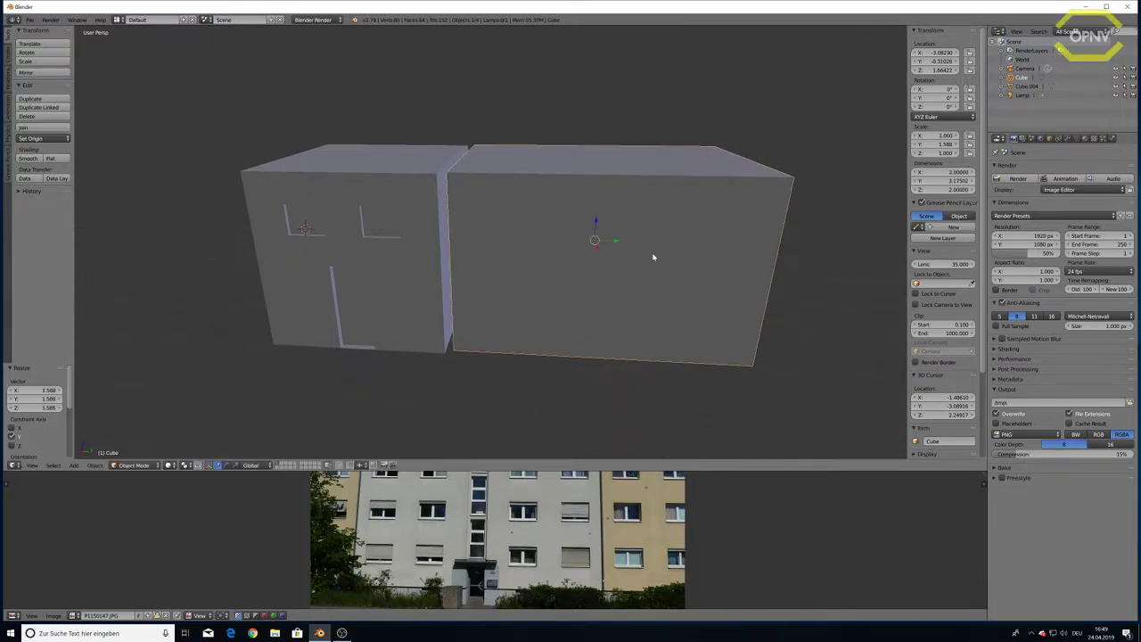
{"action": "left_click_drag", "start_coordinate": [615, 243], "coordinate": [708, 244]}
- Stretch the left cube along Y too, then enter Edit Mode on the right block
{"action": "right_click", "coordinate": [433, 247]}
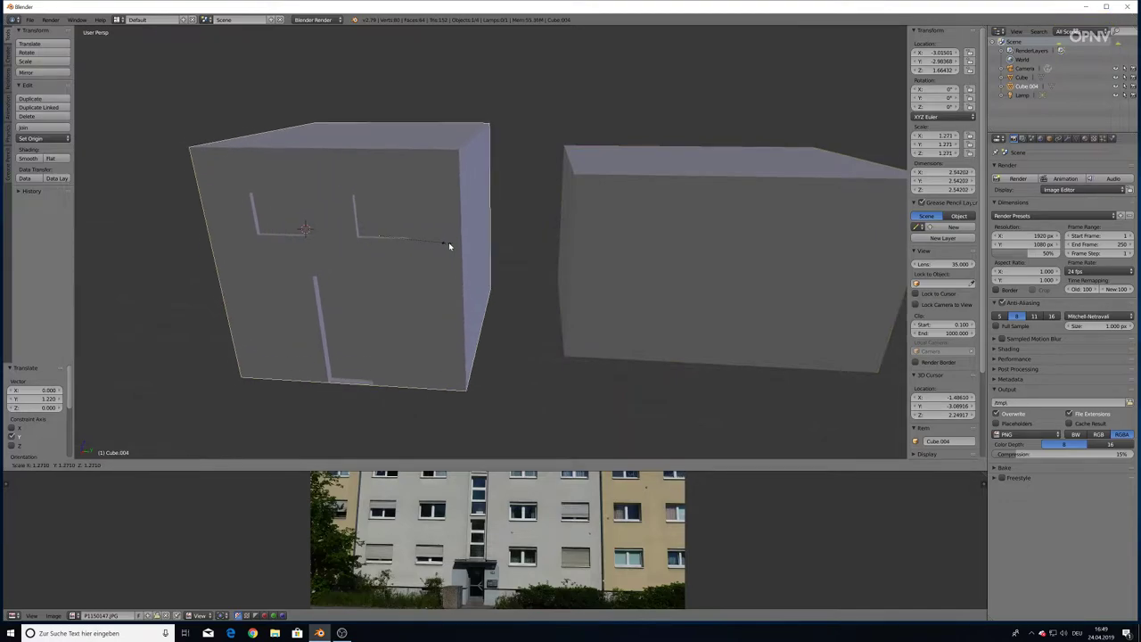
{"action": "key", "text": "s"}
{"action": "key", "text": "y"}
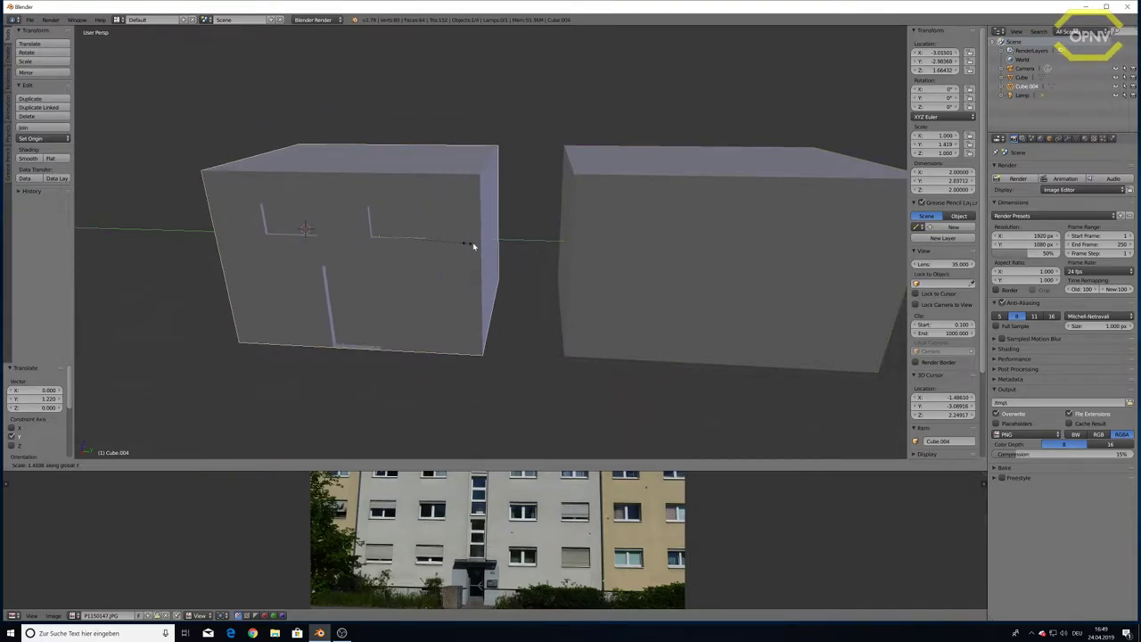
{"action": "left_click", "coordinate": [488, 249]}
{"action": "left_click_drag", "start_coordinate": [406, 242], "coordinate": [398, 237]}
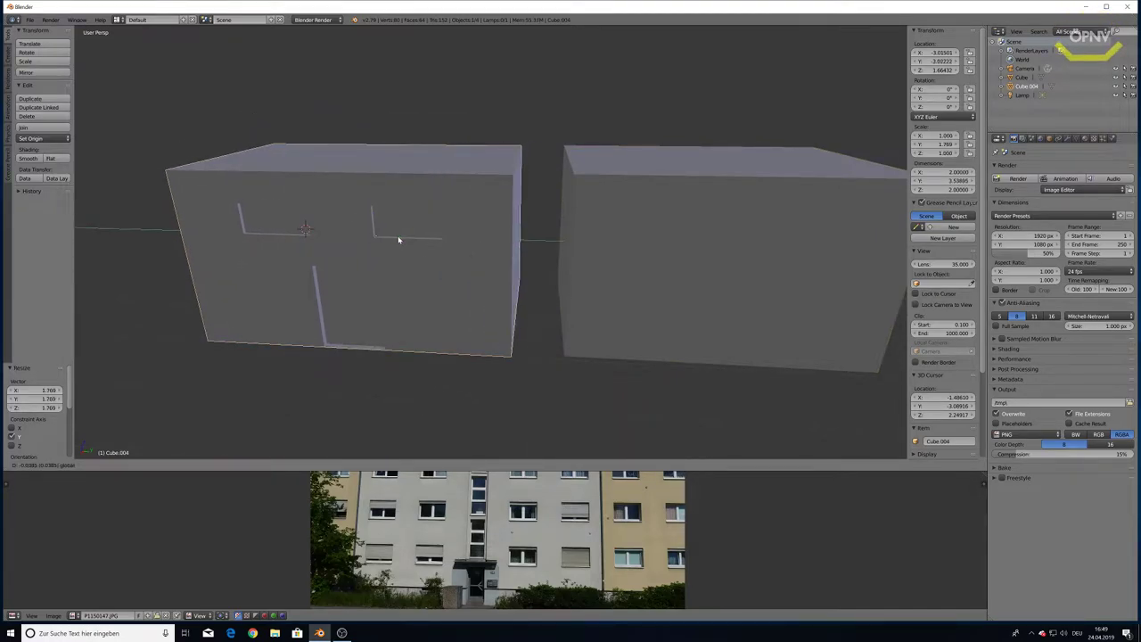
{"action": "middle_click_drag", "start_coordinate": [690, 339], "coordinate": [578, 339], "text": "shift"}
{"action": "scroll", "coordinate": [570, 525], "scroll_direction": "down", "scroll_amount": 3}
{"action": "scroll", "coordinate": [570, 525], "scroll_direction": "up", "scroll_amount": 1}
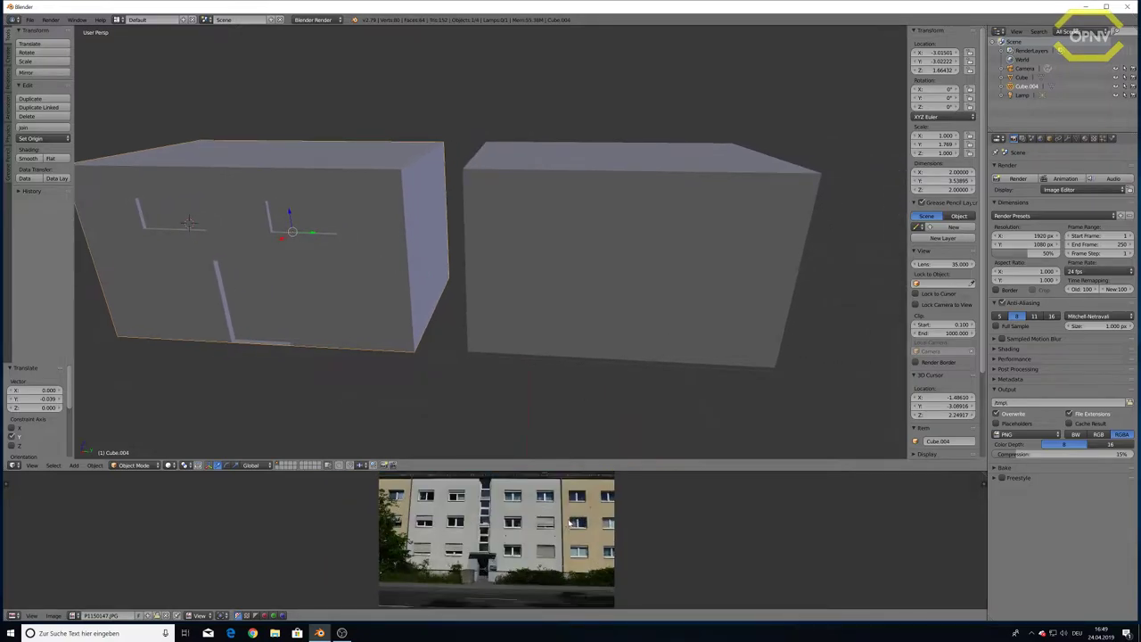
{"action": "right_click", "coordinate": [581, 276]}
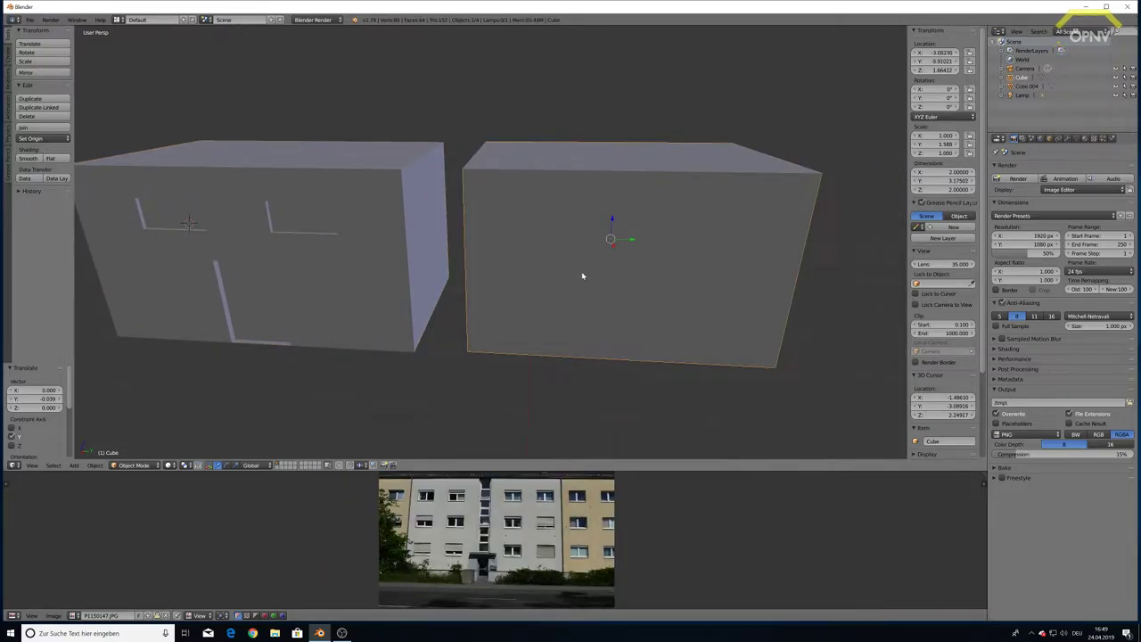
{"action": "key", "text": "Tab"}
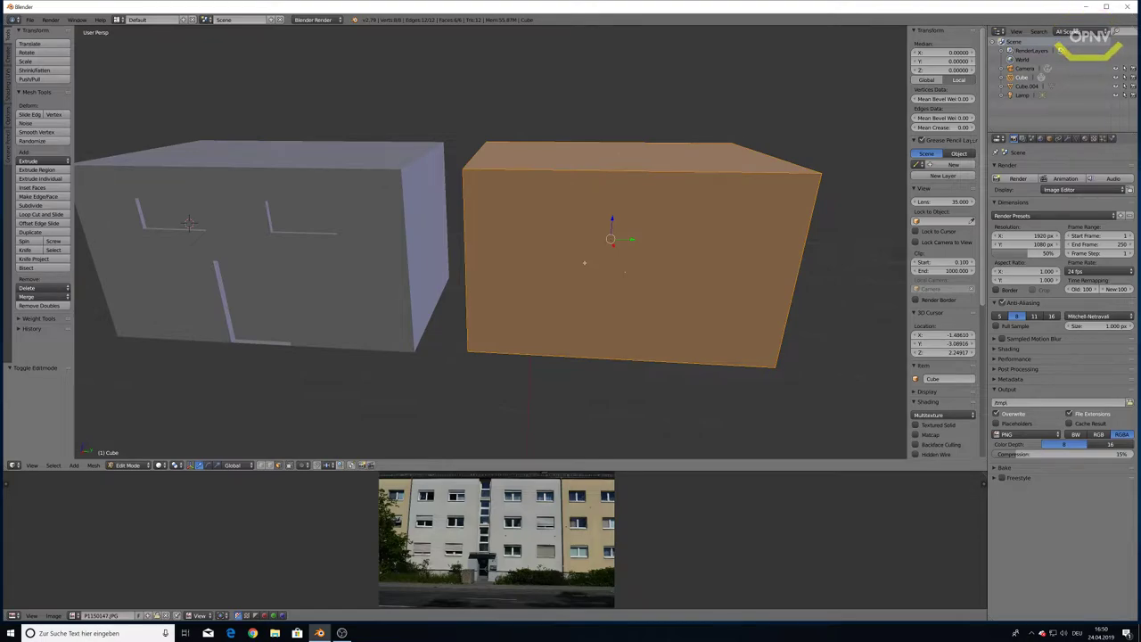
- Select the block's front face and UV-project it from the current view
{"action": "right_click", "coordinate": [598, 260]}
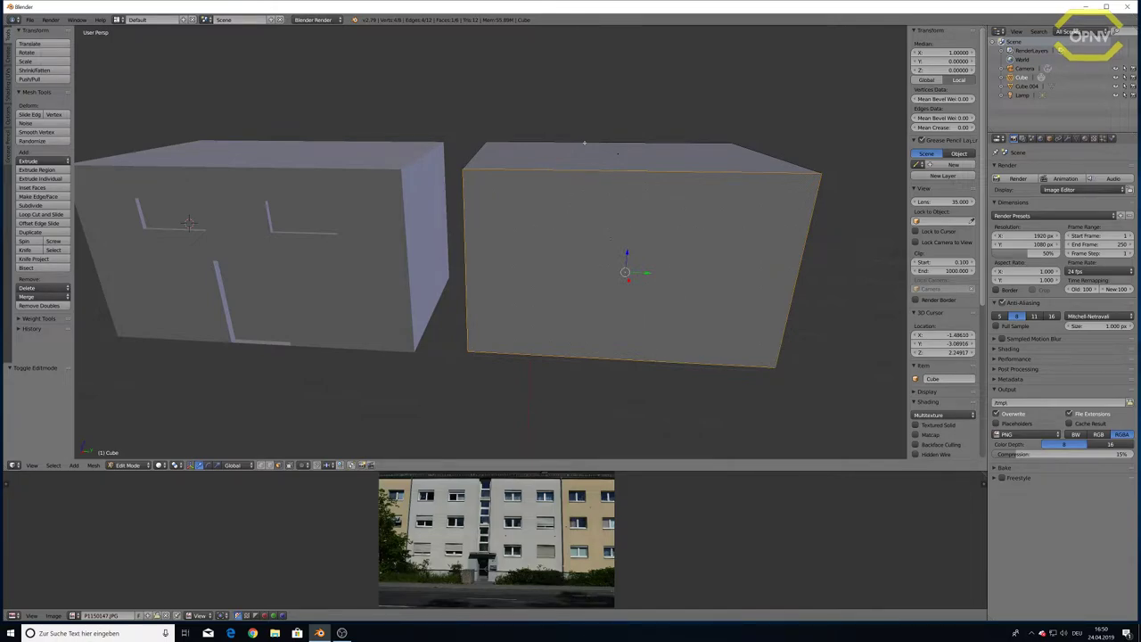
{"action": "key", "text": "u"}
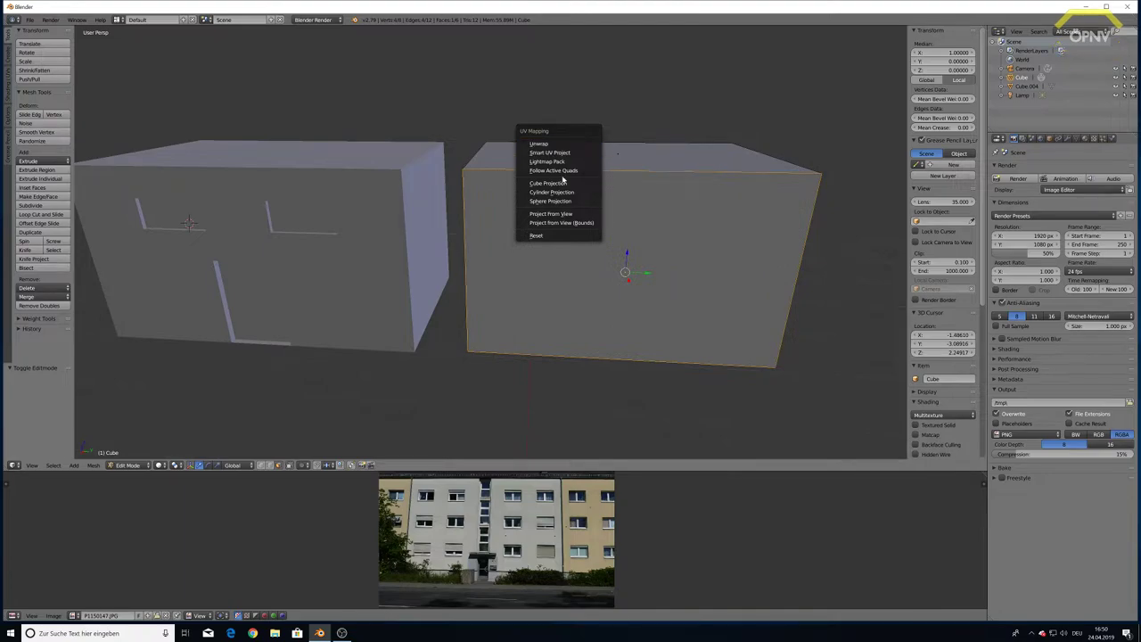
{"action": "left_click", "coordinate": [560, 223]}
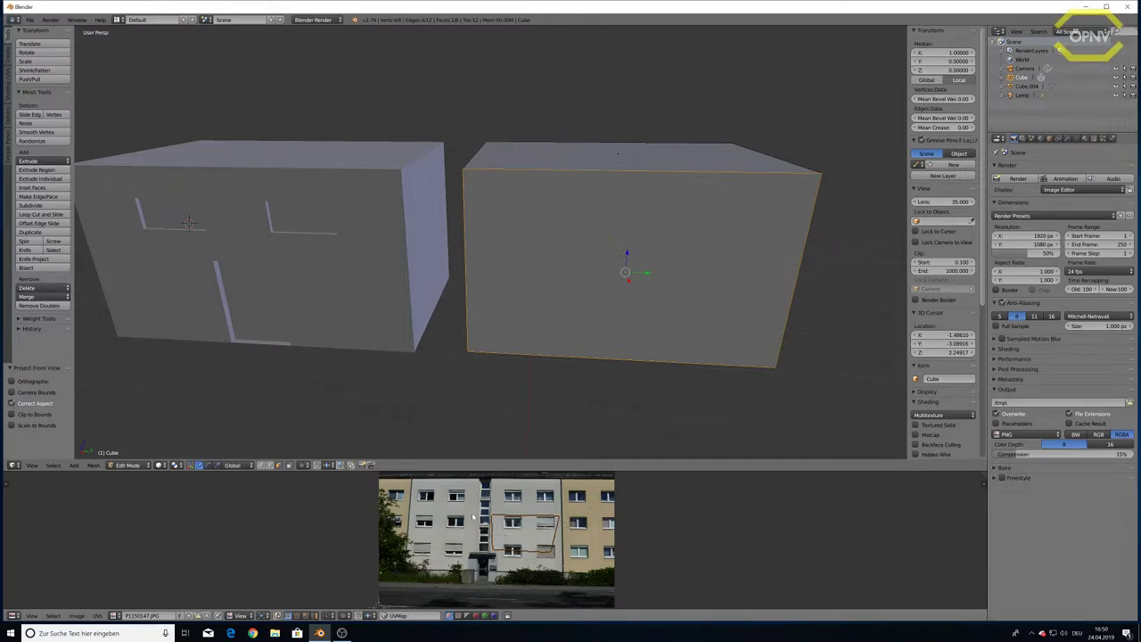
{"action": "scroll", "coordinate": [473, 517], "scroll_direction": "up", "scroll_amount": 4}
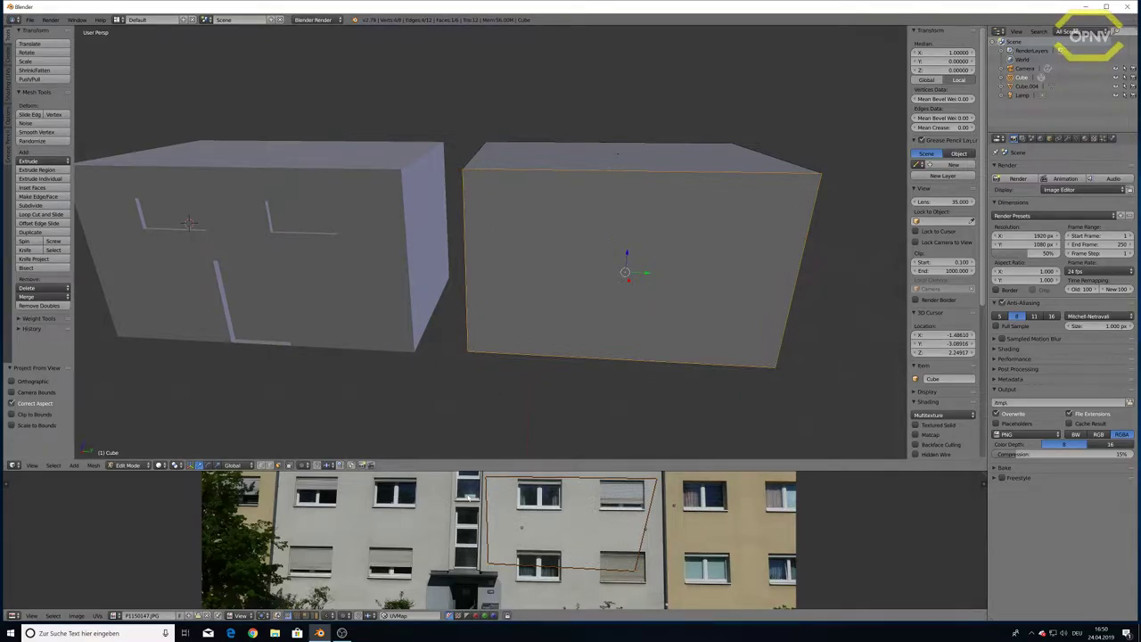
{"action": "scroll", "coordinate": [492, 538], "scroll_direction": "down", "scroll_amount": 3}
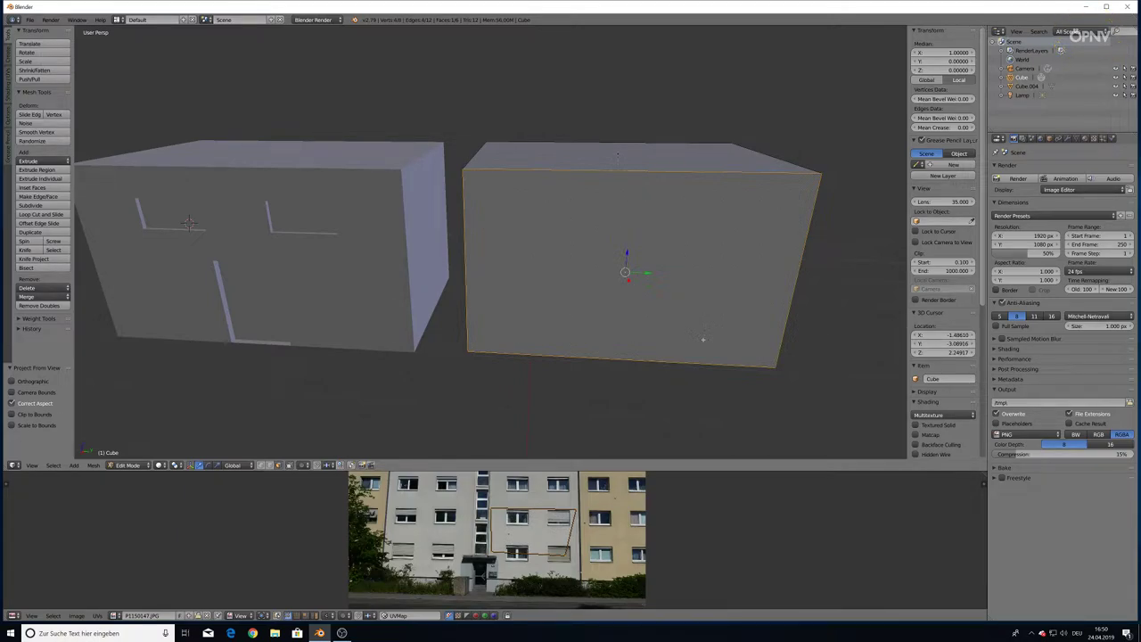
- Switch to Right Ortho view and re-project the face's UVs from there
{"action": "key", "text": "KP_5"}
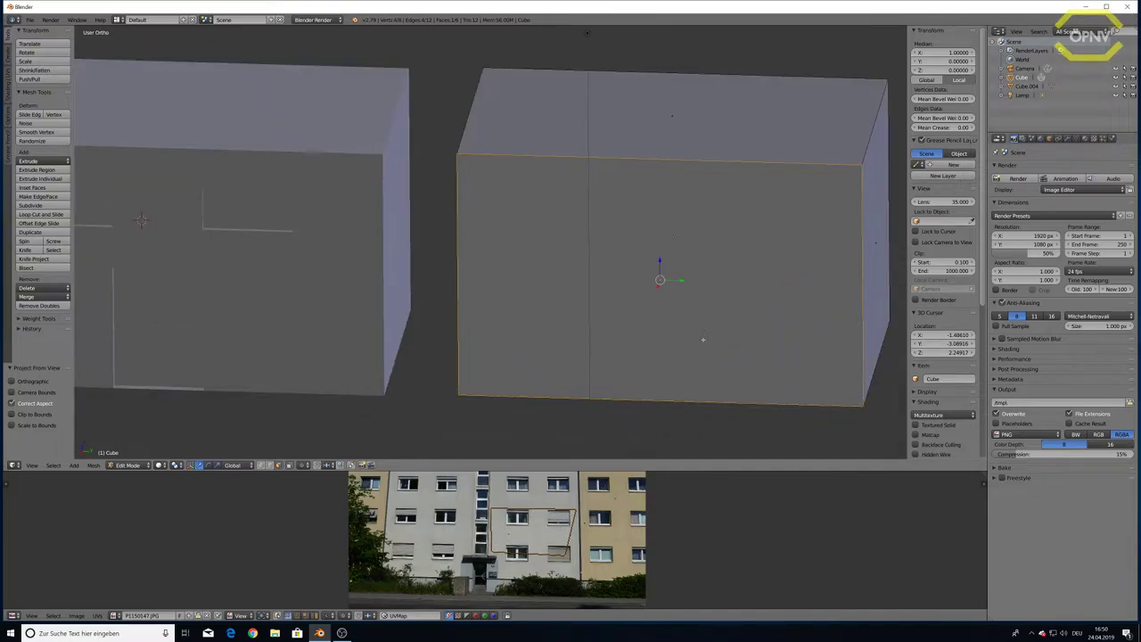
{"action": "key", "text": "KP_3"}
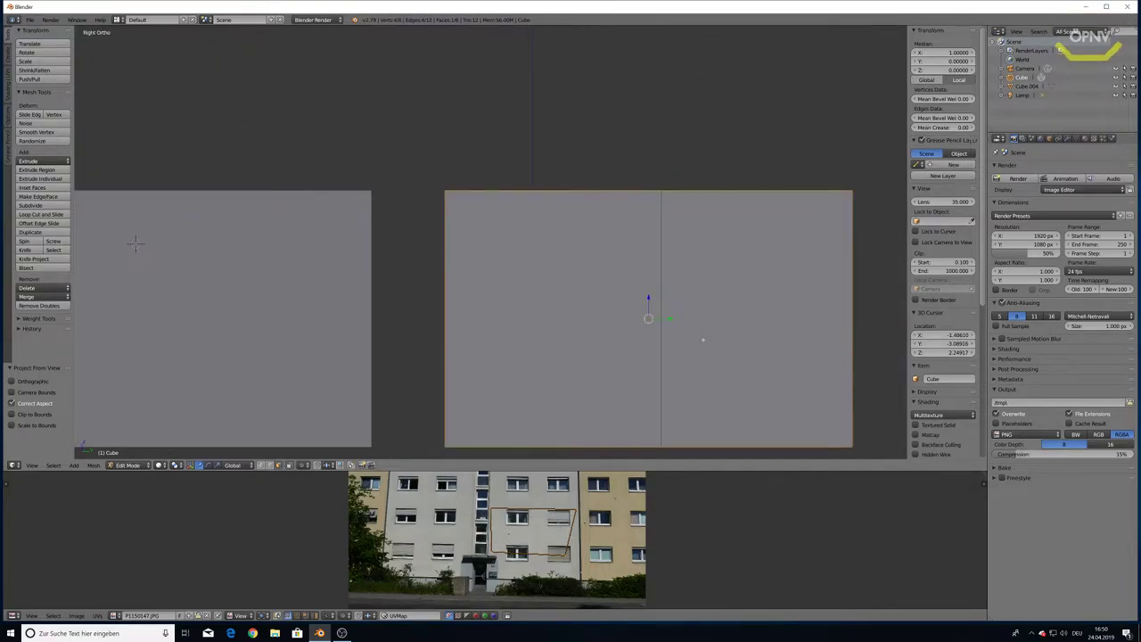
{"action": "scroll", "coordinate": [704, 337], "scroll_direction": "down", "scroll_amount": 3}
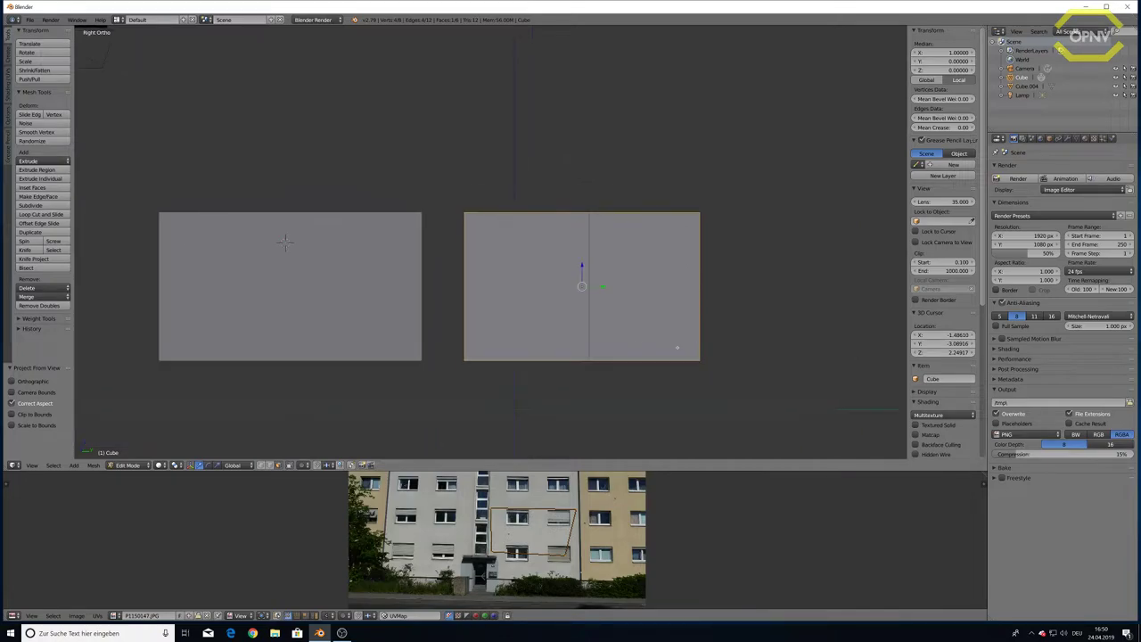
{"action": "middle_click_drag", "start_coordinate": [285, 241], "coordinate": [287, 222], "text": "shift"}
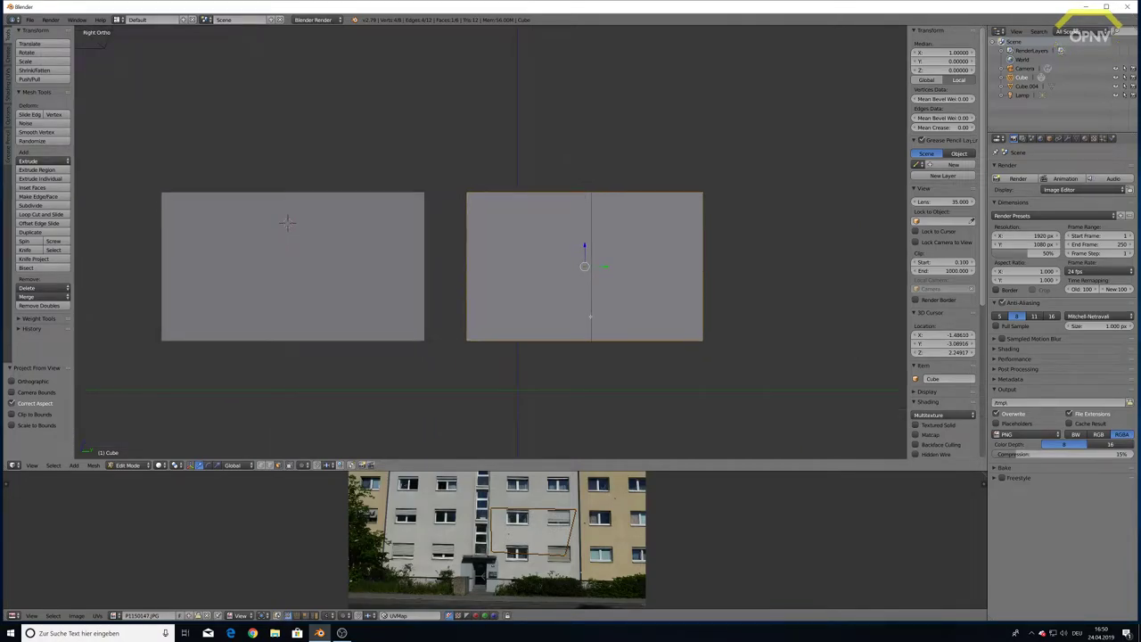
{"action": "key", "text": "KP_7"}
{"action": "key", "text": "KP_3"}
{"action": "key", "text": "KP_7"}
{"action": "key", "text": "KP_3"}
{"action": "key", "text": "u"}
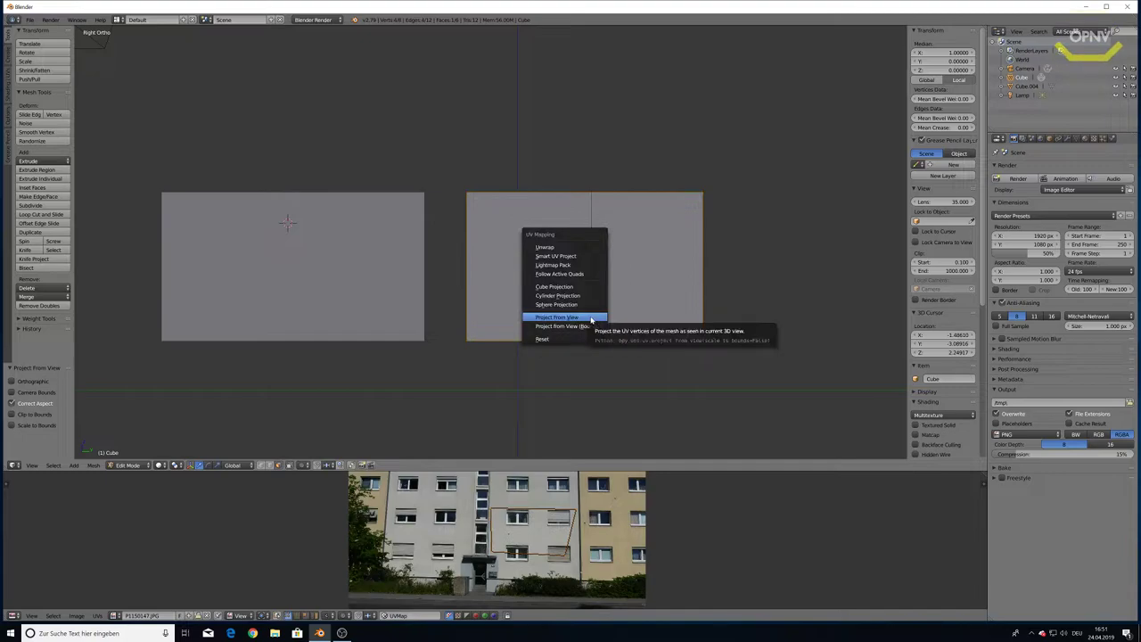
{"action": "left_click", "coordinate": [590, 315]}
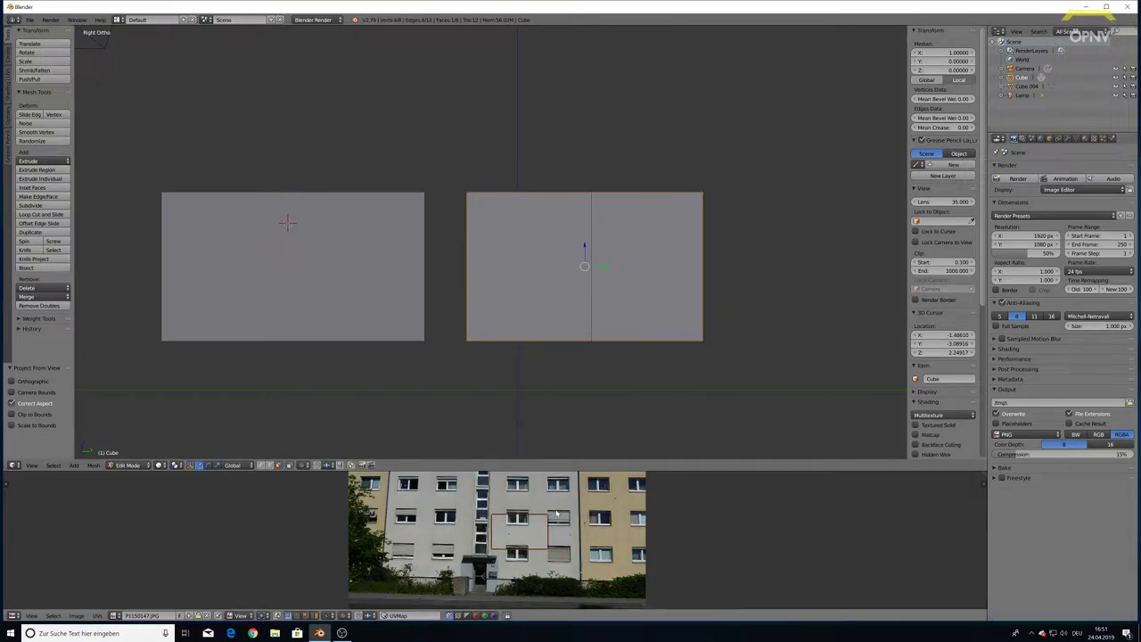
- Move and scale the UV outline so it covers the building in the photo
{"action": "key", "text": "g"}
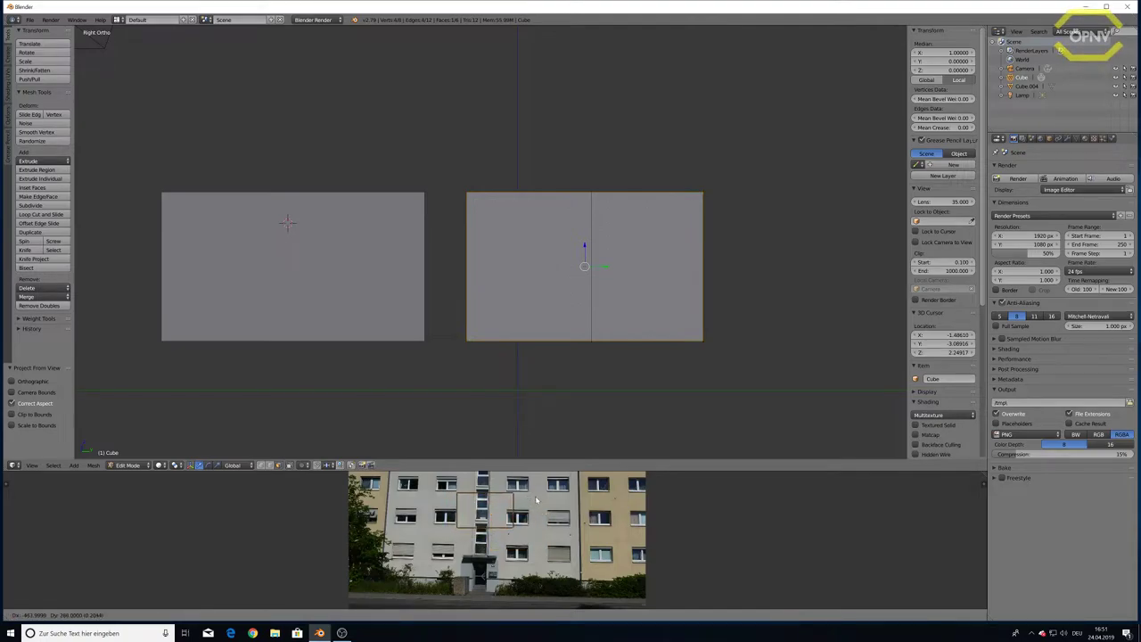
{"action": "left_click", "coordinate": [535, 501]}
{"action": "scroll", "coordinate": [538, 504], "scroll_direction": "down", "scroll_amount": 2}
{"action": "scroll", "coordinate": [463, 517], "scroll_direction": "up", "scroll_amount": 1}
{"action": "key", "text": "s"}
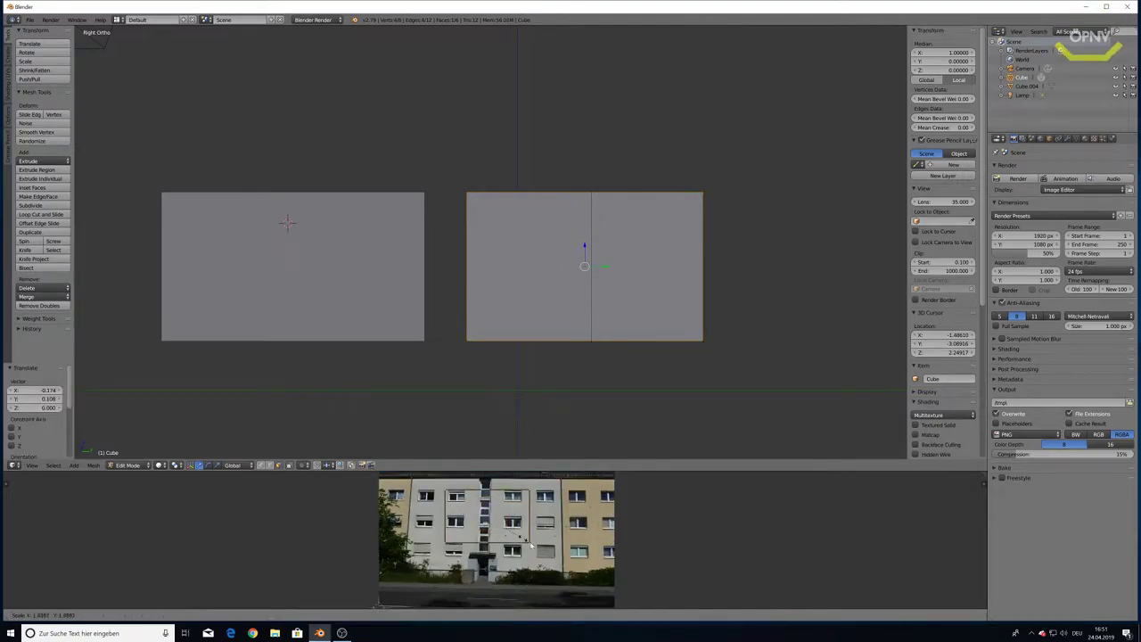
{"action": "left_click", "coordinate": [547, 554]}
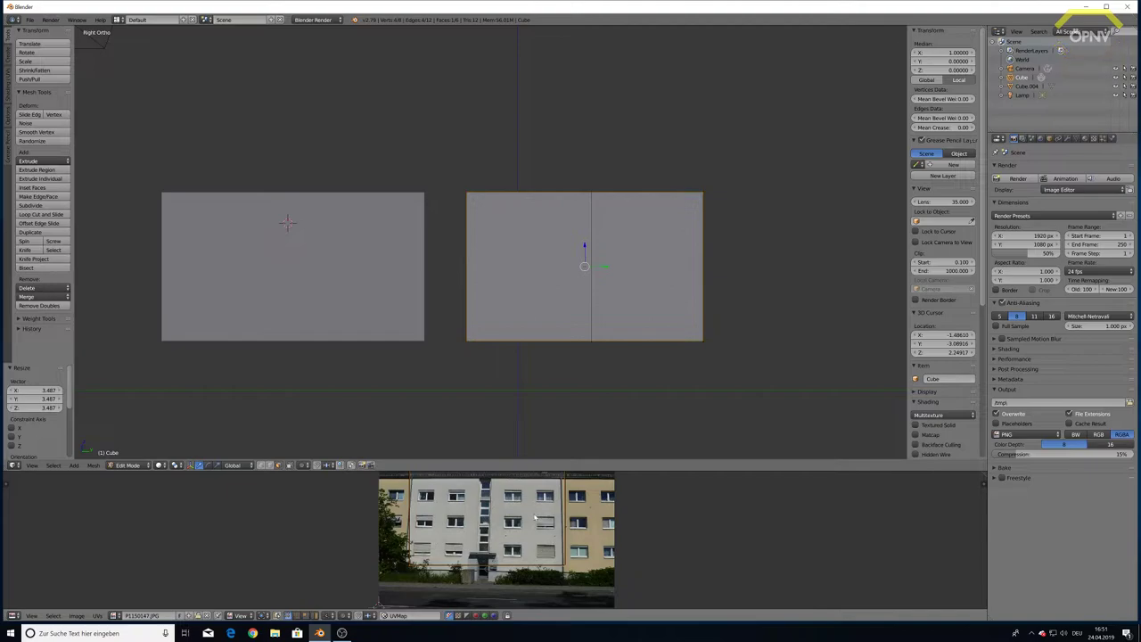
{"action": "key", "text": "g"}
{"action": "left_click", "coordinate": [535, 519]}
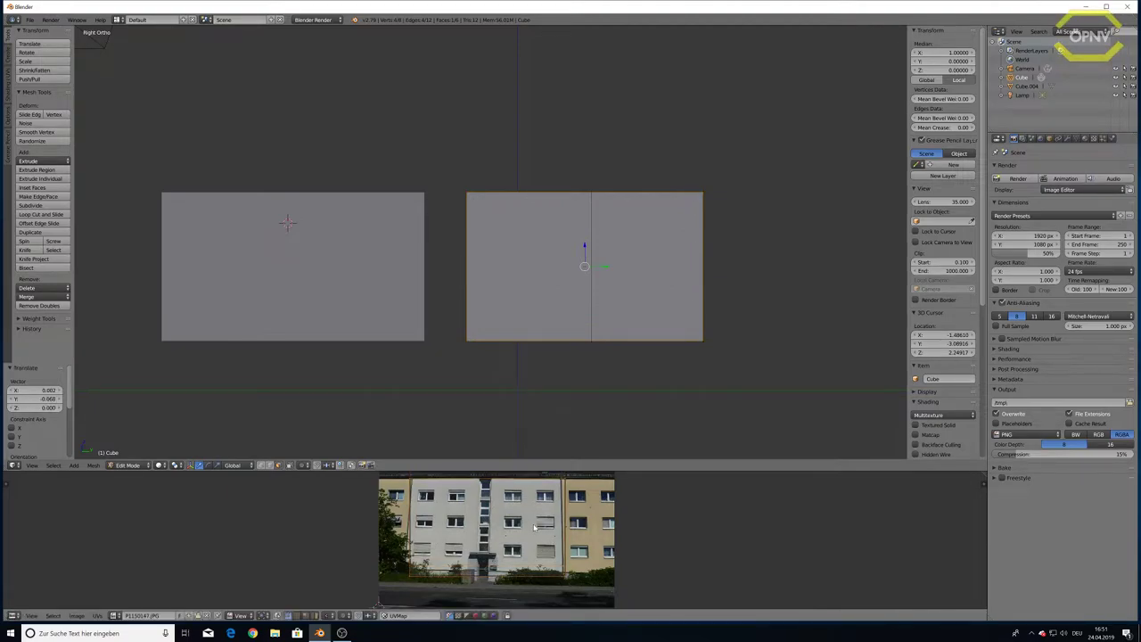
{"action": "left_click", "coordinate": [162, 465]}
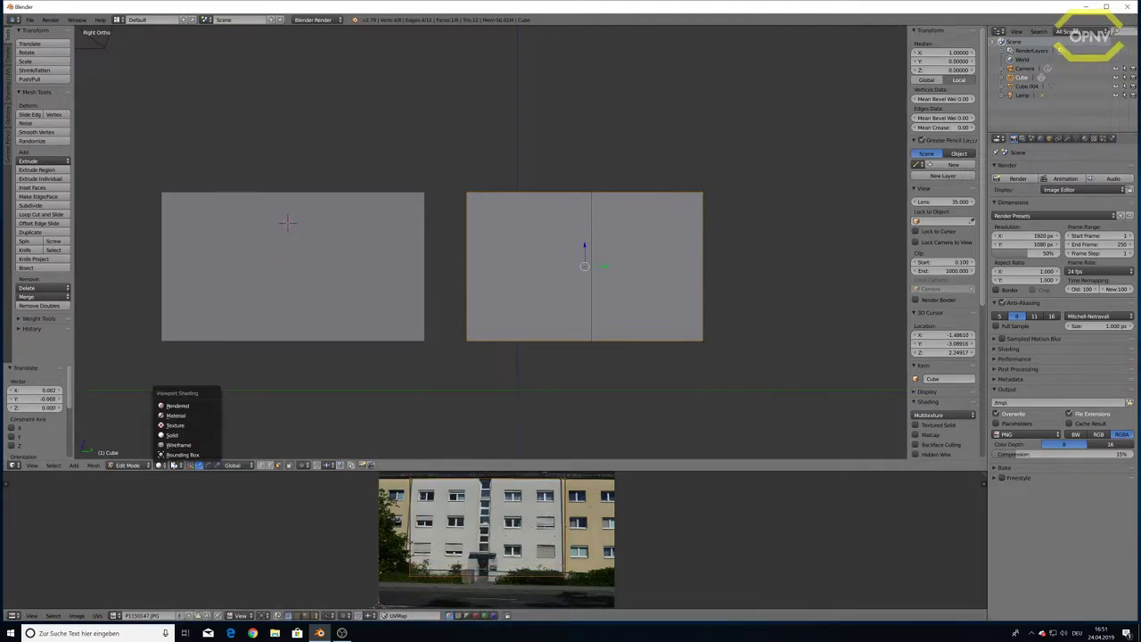
- Return to Object Mode and delete the lamp
{"action": "scroll", "coordinate": [423, 193], "scroll_direction": "down", "scroll_amount": 3}
{"action": "scroll", "coordinate": [565, 111], "scroll_direction": "down", "scroll_amount": 1}
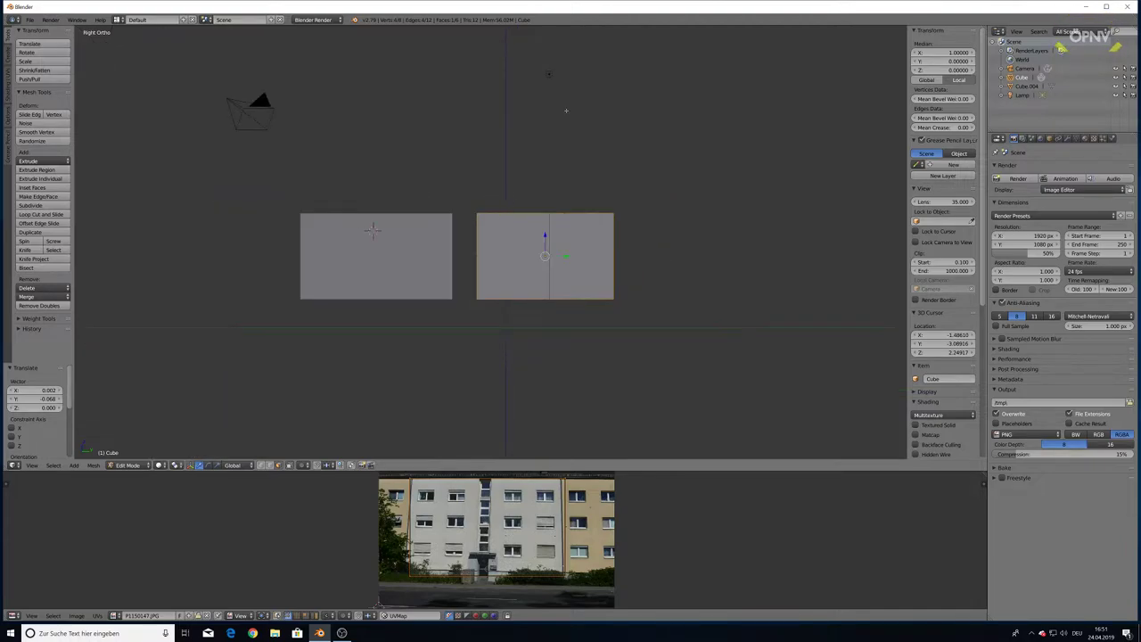
{"action": "key", "text": "Tab"}
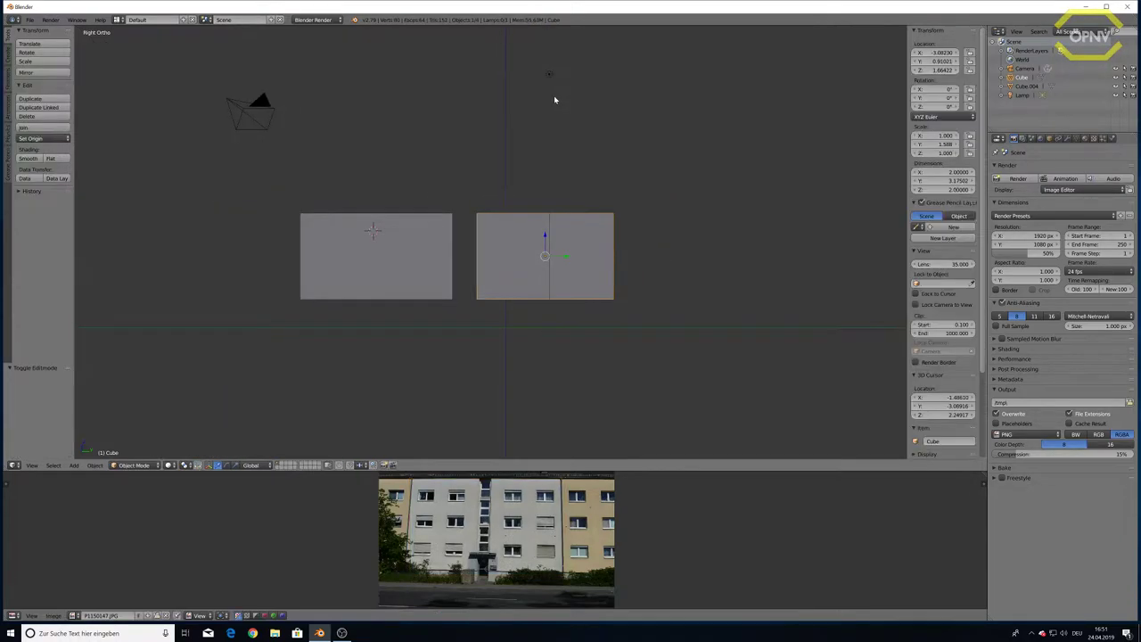
{"action": "right_click", "coordinate": [548, 75]}
{"action": "key", "text": "x"}
{"action": "left_click", "coordinate": [548, 75]}
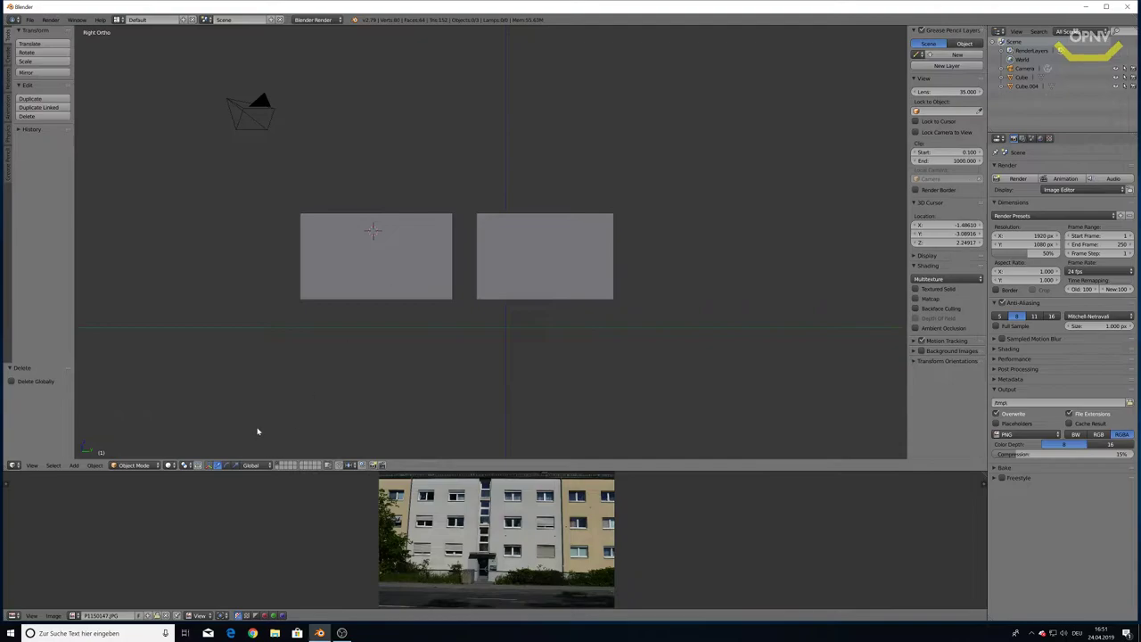
- Set the viewport shading to Texture so the block shows the façade photo
{"action": "left_click", "coordinate": [170, 465]}
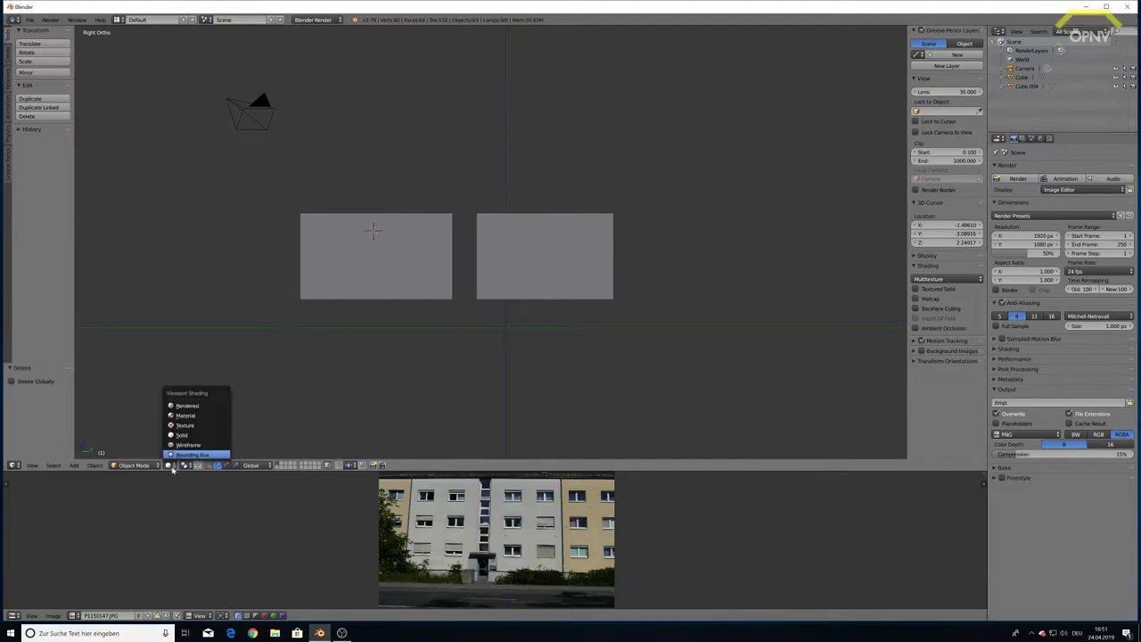
{"action": "left_click", "coordinate": [170, 470]}
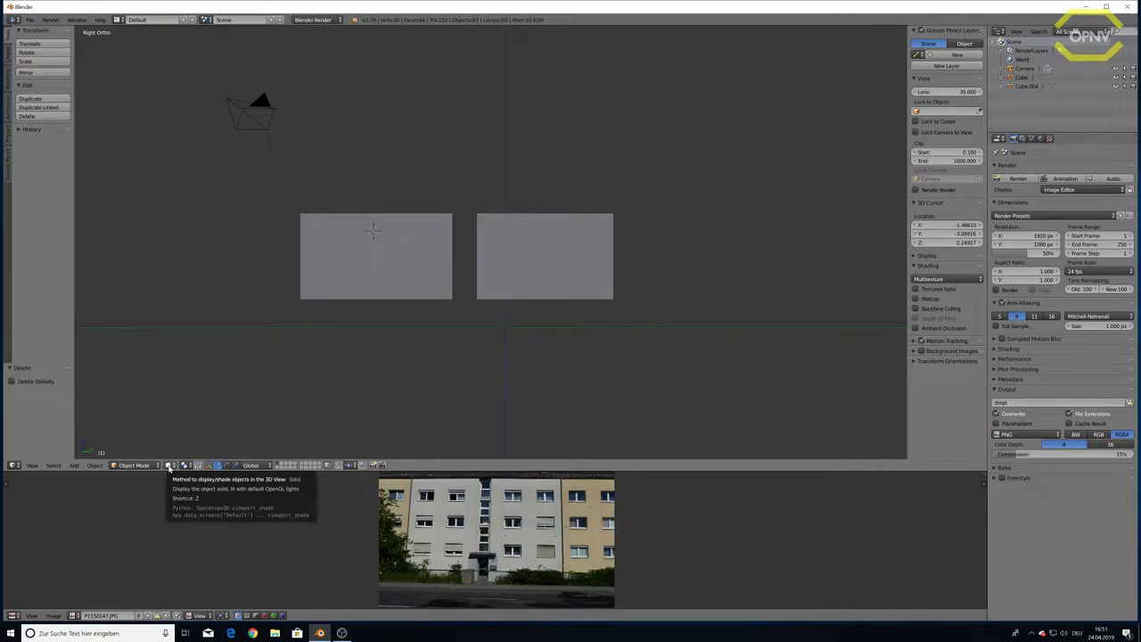
{"action": "left_click", "coordinate": [168, 465]}
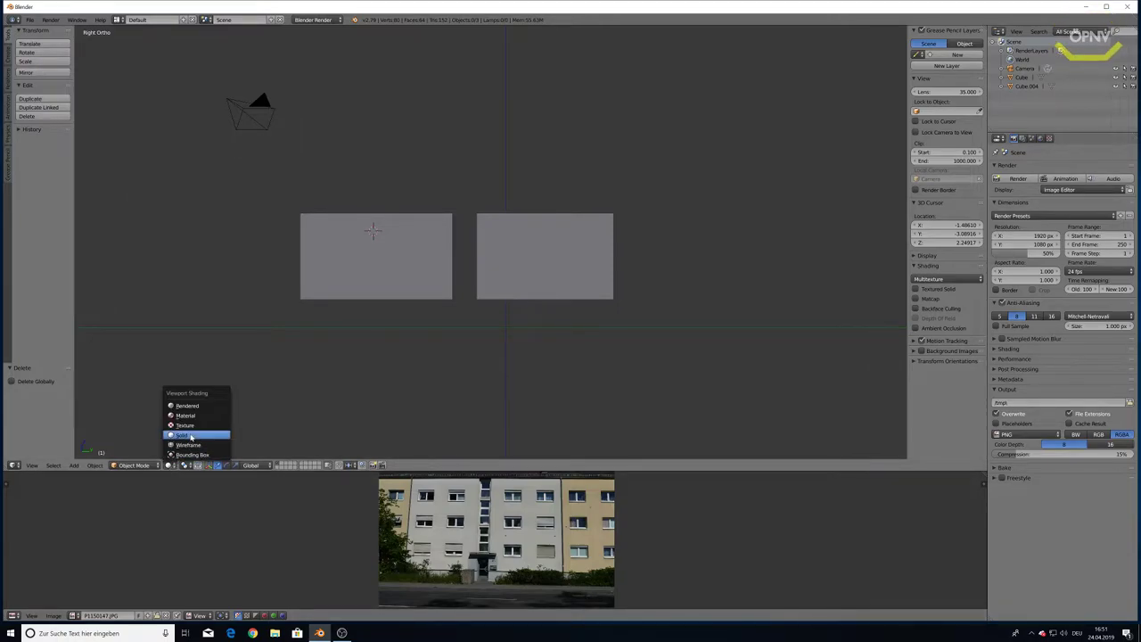
{"action": "left_click", "coordinate": [189, 425]}
{"action": "scroll", "coordinate": [598, 218], "scroll_direction": "up", "scroll_amount": 2}
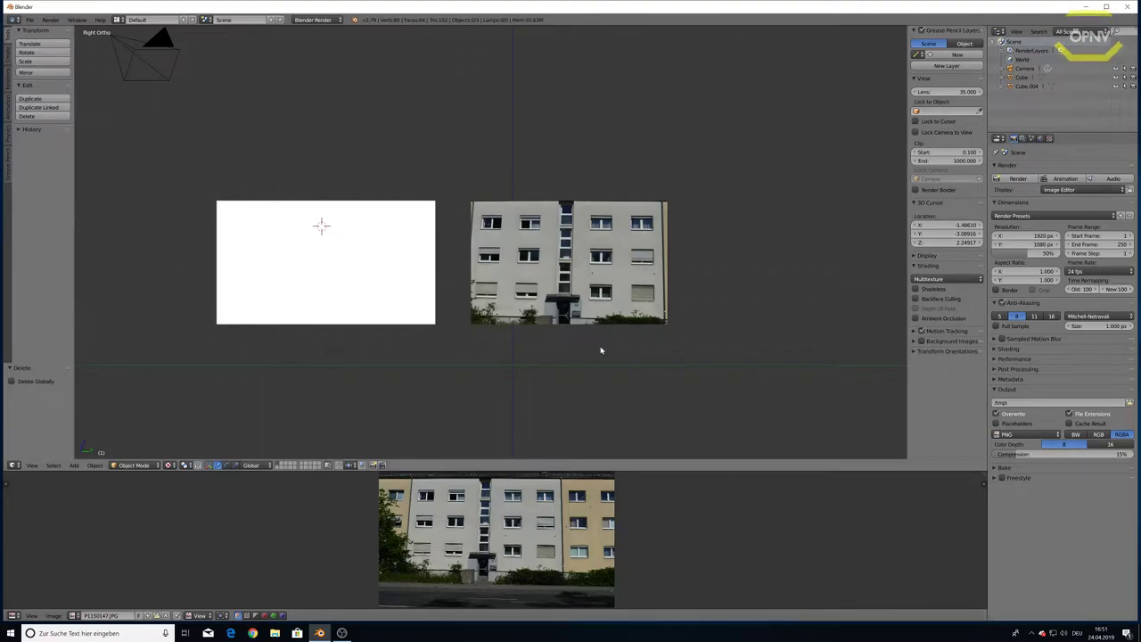
- Move the right block's UVs lower on the photo to show the entrance and ground-floor windows
{"action": "right_click", "coordinate": [535, 415]}
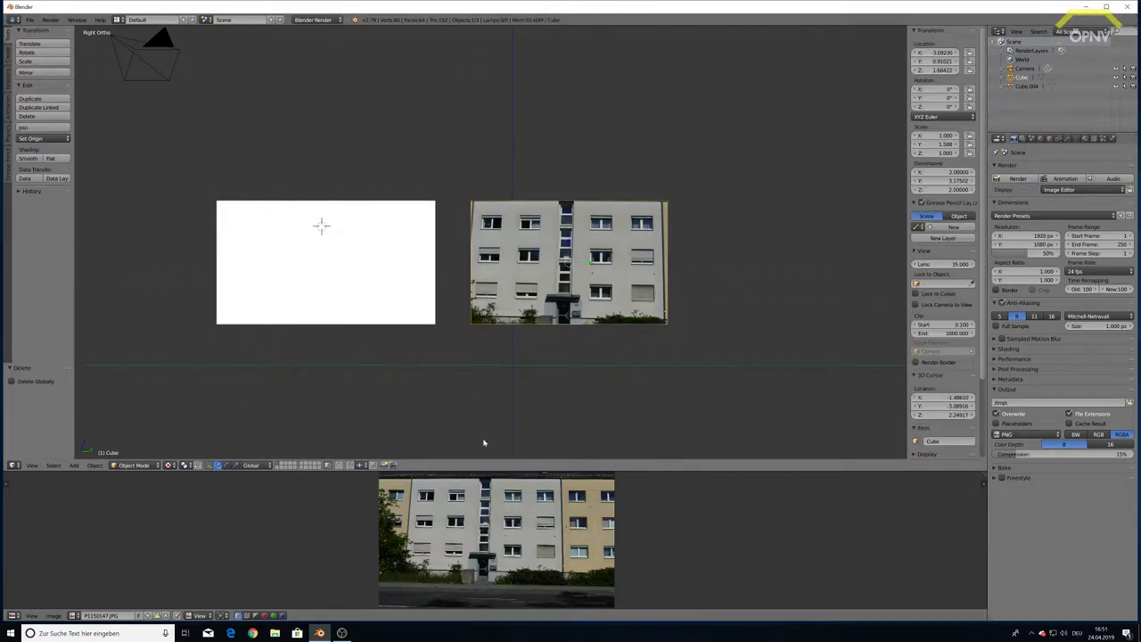
{"action": "key", "text": "Tab"}
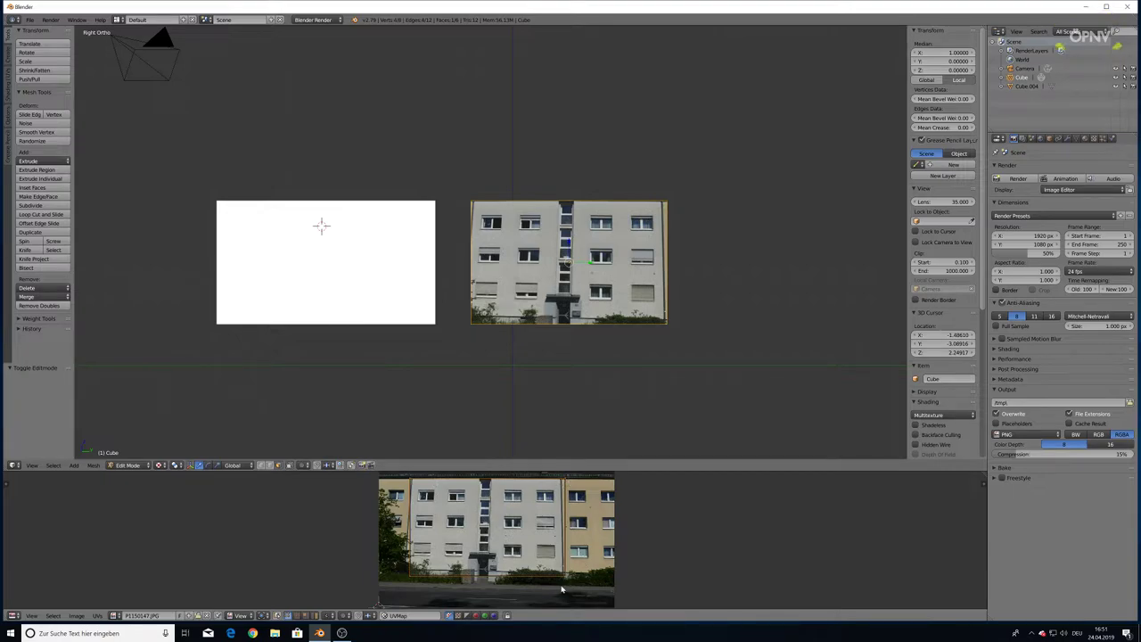
{"action": "scroll", "coordinate": [462, 512], "scroll_direction": "up", "scroll_amount": 2}
{"action": "scroll", "coordinate": [462, 513], "scroll_direction": "up", "scroll_amount": 2}
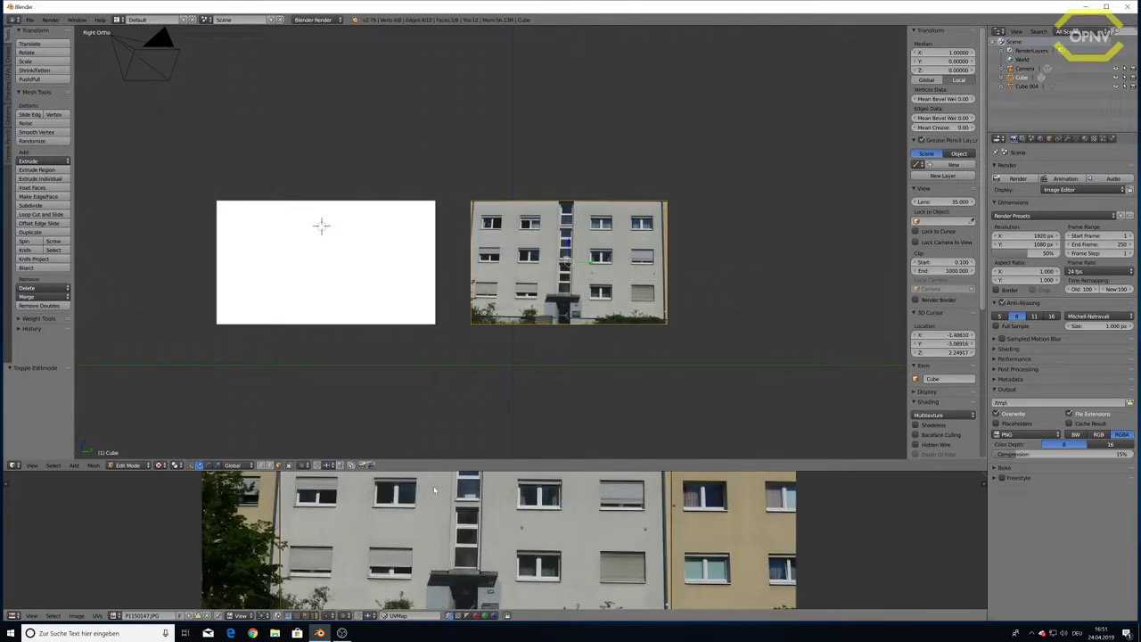
{"action": "middle_click_drag", "start_coordinate": [463, 513], "coordinate": [600, 575]}
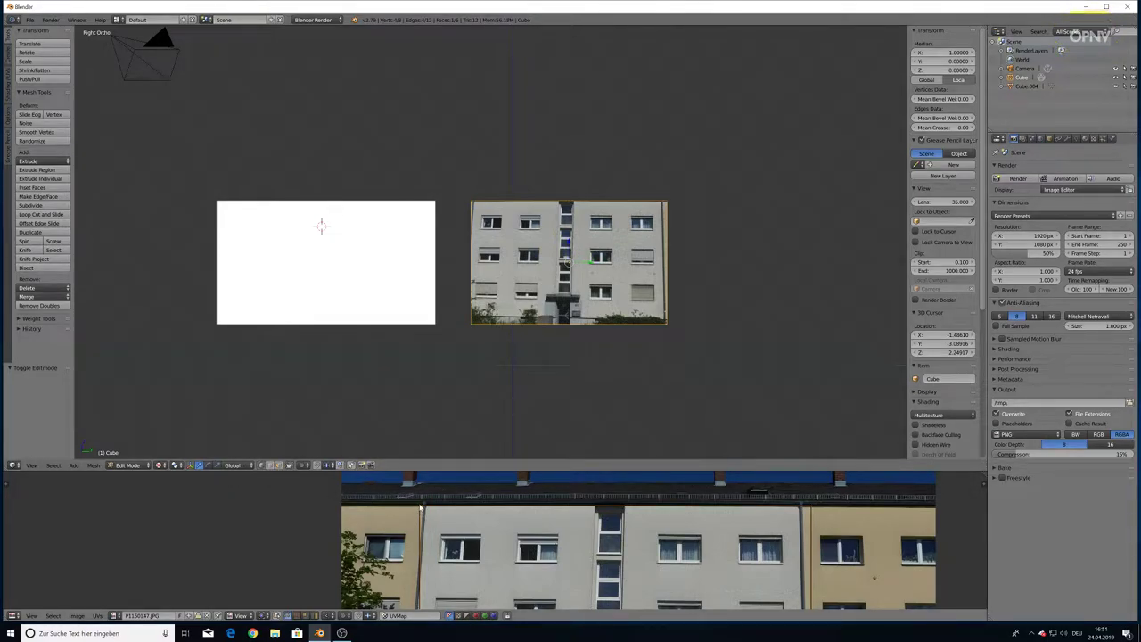
{"action": "key", "text": "g"}
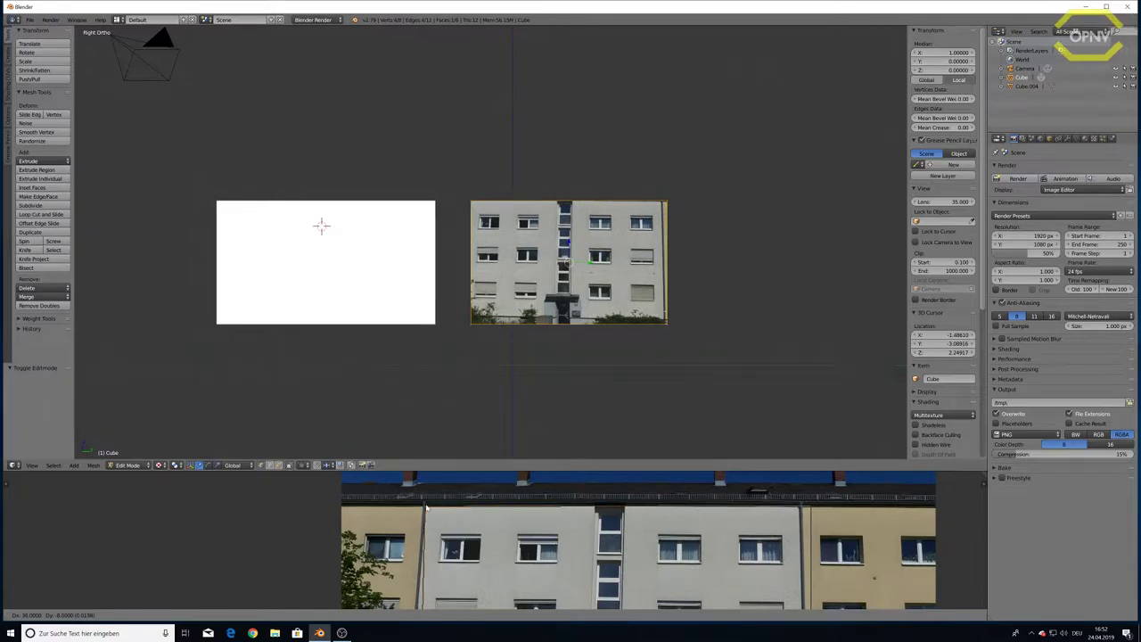
{"action": "left_click", "coordinate": [426, 510]}
{"action": "key", "text": "g"}
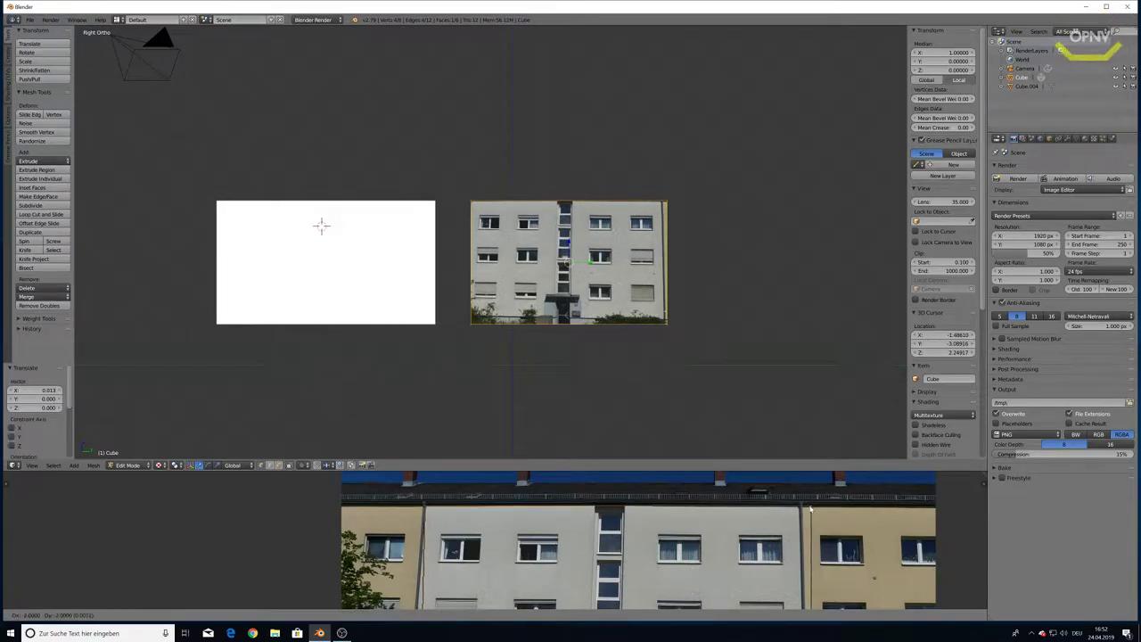
{"action": "left_click", "coordinate": [800, 510]}
{"action": "middle_click_drag", "start_coordinate": [795, 539], "coordinate": [764, 423]}
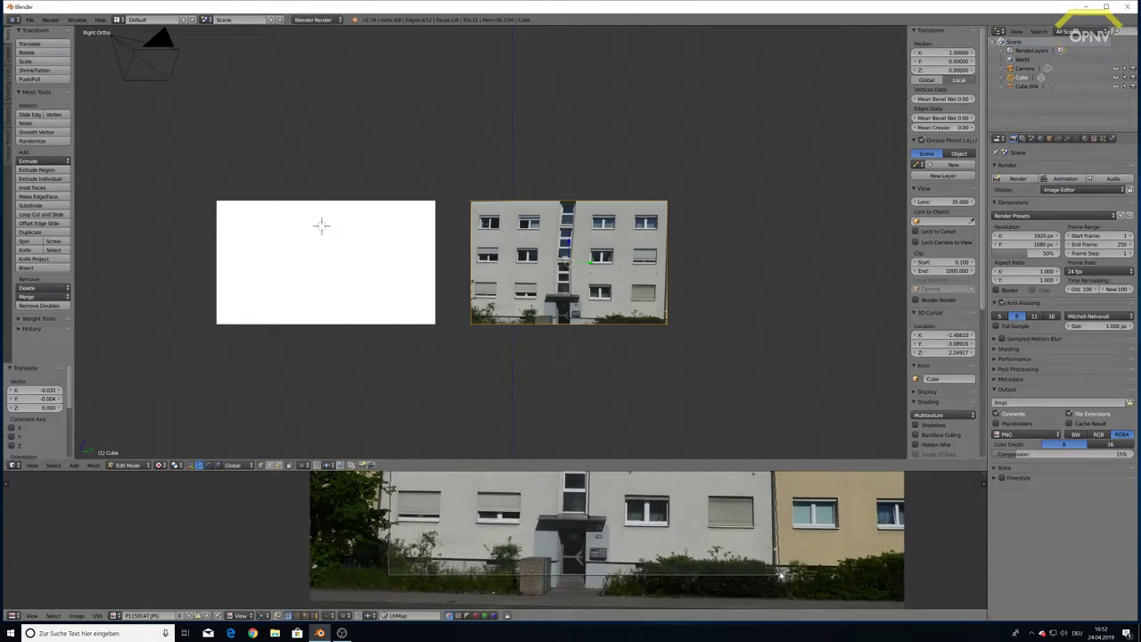
{"action": "key", "text": "g"}
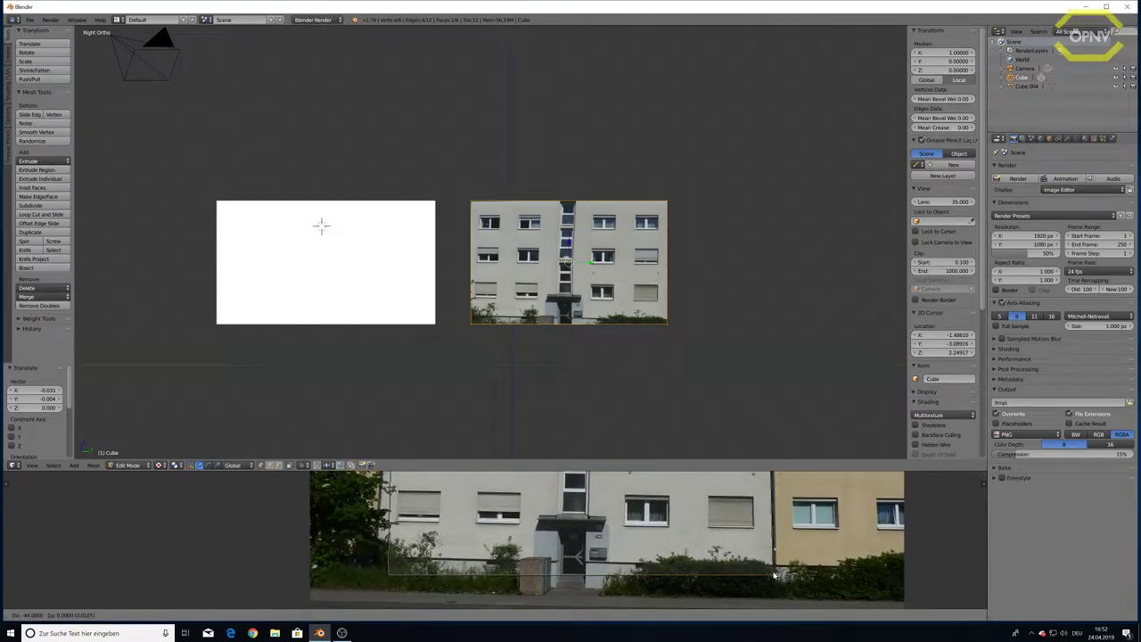
{"action": "left_click", "coordinate": [379, 566]}
- Deselect the mesh, inspect both textured boxes from several angles, then return to Object Mode
{"action": "key", "text": "a"}
{"action": "scroll", "coordinate": [643, 286], "scroll_direction": "down", "scroll_amount": 3}
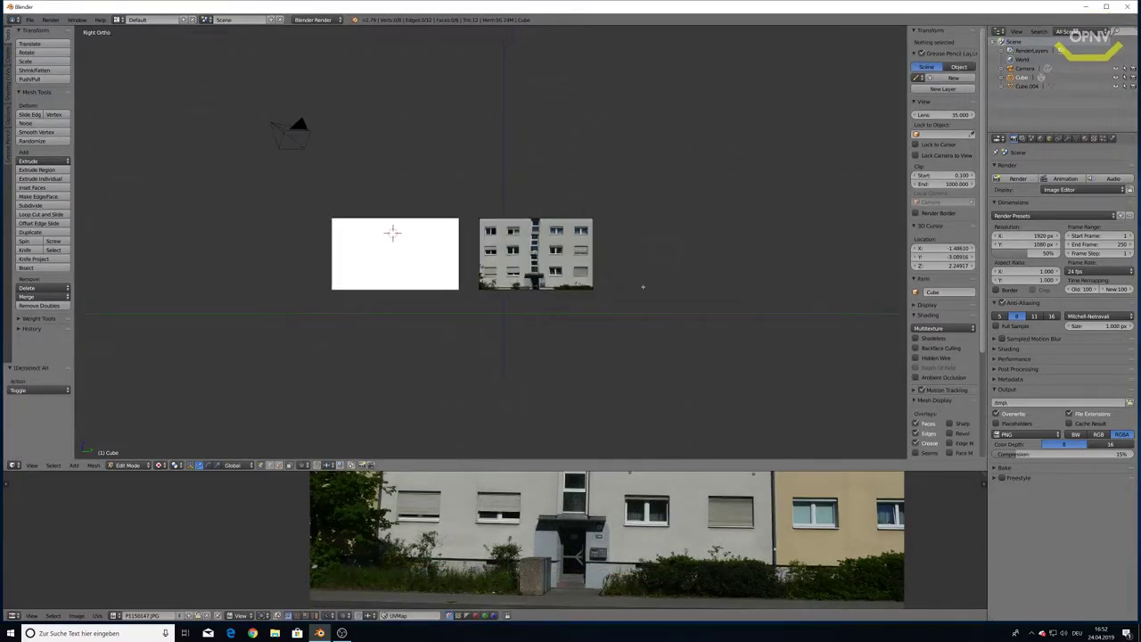
{"action": "middle_click_drag", "start_coordinate": [643, 286], "coordinate": [635, 284]}
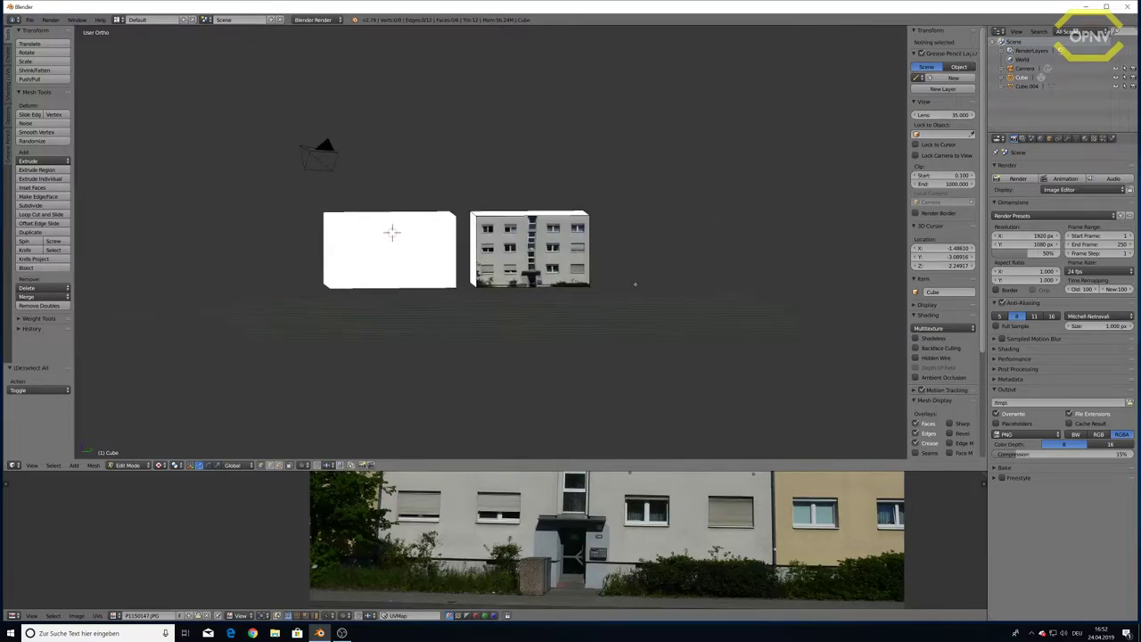
{"action": "scroll", "coordinate": [634, 284], "scroll_direction": "up", "scroll_amount": 3}
{"action": "mouse_move", "coordinate": [635, 284]}
{"action": "middle_mouse_down"}
{"action": "mouse_move", "coordinate": [698, 280]}
{"action": "mouse_move", "coordinate": [723, 304]}
{"action": "mouse_move", "coordinate": [679, 285]}
{"action": "mouse_move", "coordinate": [713, 285]}
{"action": "mouse_move", "coordinate": [705, 326]}
{"action": "mouse_move", "coordinate": [721, 234]}
{"action": "mouse_move", "coordinate": [542, 133]}
{"action": "mouse_move", "coordinate": [569, 89]}
{"action": "mouse_move", "coordinate": [739, 229]}
{"action": "mouse_move", "coordinate": [713, 374]}
{"action": "mouse_move", "coordinate": [746, 331]}
{"action": "mouse_move", "coordinate": [282, 282]}
{"action": "mouse_move", "coordinate": [721, 264]}
{"action": "mouse_move", "coordinate": [579, 276]}
{"action": "mouse_move", "coordinate": [488, 259]}
{"action": "middle_mouse_up"}
{"action": "scroll", "coordinate": [680, 285], "scroll_direction": "up", "scroll_amount": 2}
{"action": "scroll", "coordinate": [679, 285], "scroll_direction": "up", "scroll_amount": 2}
{"action": "scroll", "coordinate": [704, 278], "scroll_direction": "up", "scroll_amount": 2}
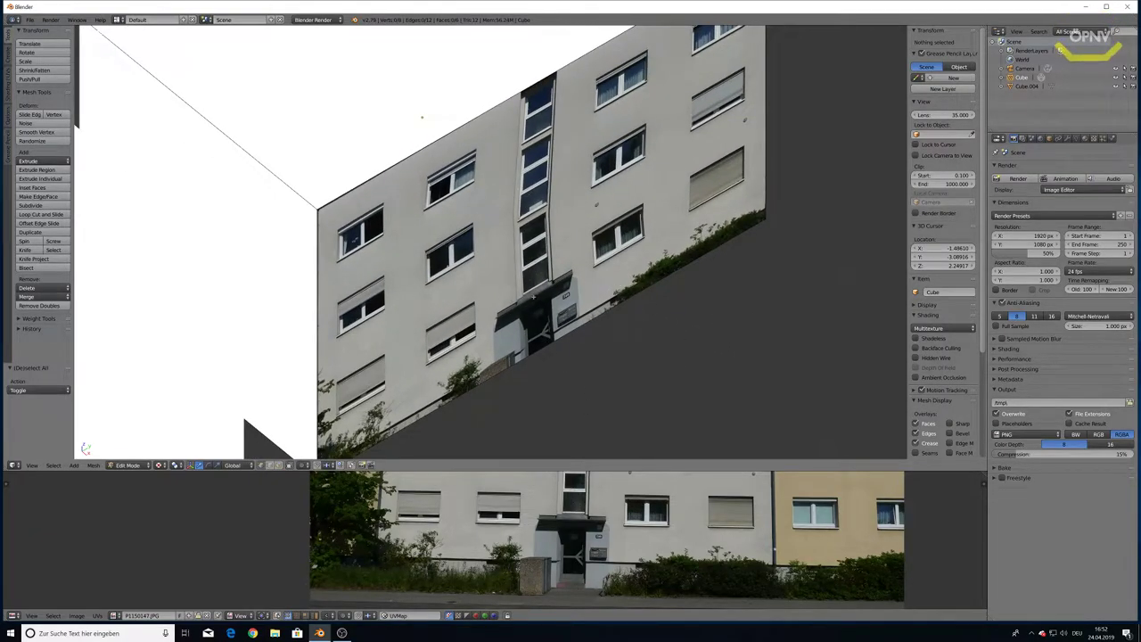
{"action": "scroll", "coordinate": [422, 117], "scroll_direction": "down", "scroll_amount": 3}
{"action": "scroll", "coordinate": [535, 267], "scroll_direction": "down", "scroll_amount": 3}
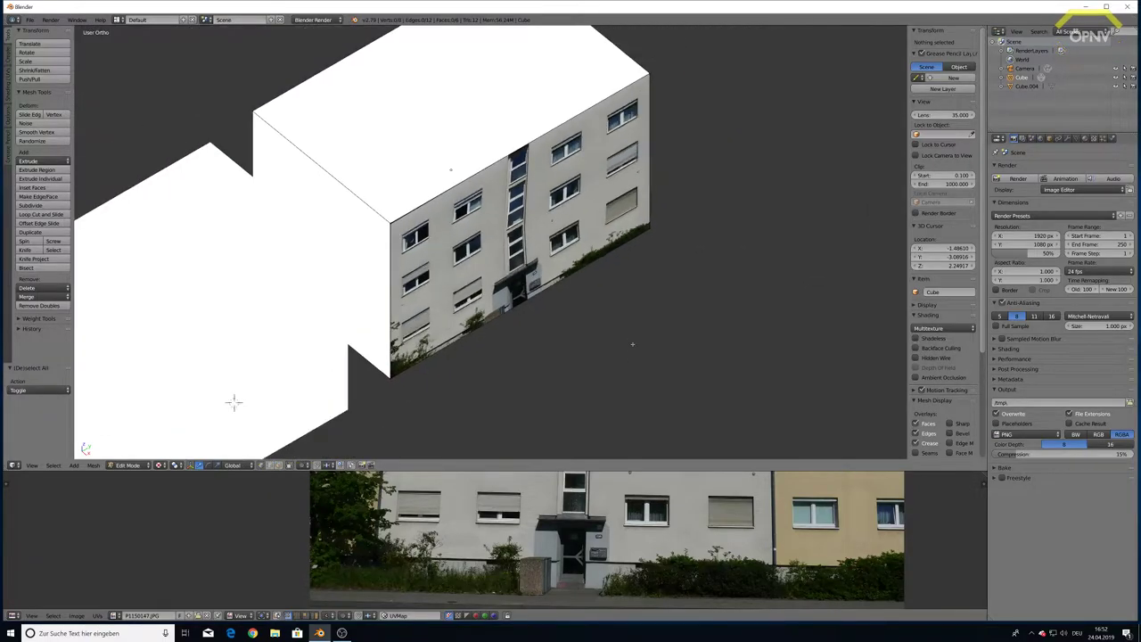
{"action": "middle_click_drag", "start_coordinate": [632, 338], "coordinate": [659, 330]}
{"action": "mouse_move", "coordinate": [534, 268]}
{"action": "middle_mouse_down"}
{"action": "mouse_move", "coordinate": [544, 263]}
{"action": "mouse_move", "coordinate": [570, 303]}
{"action": "mouse_move", "coordinate": [548, 272]}
{"action": "middle_mouse_up"}
{"action": "middle_click_drag", "start_coordinate": [258, 240], "coordinate": [254, 251]}
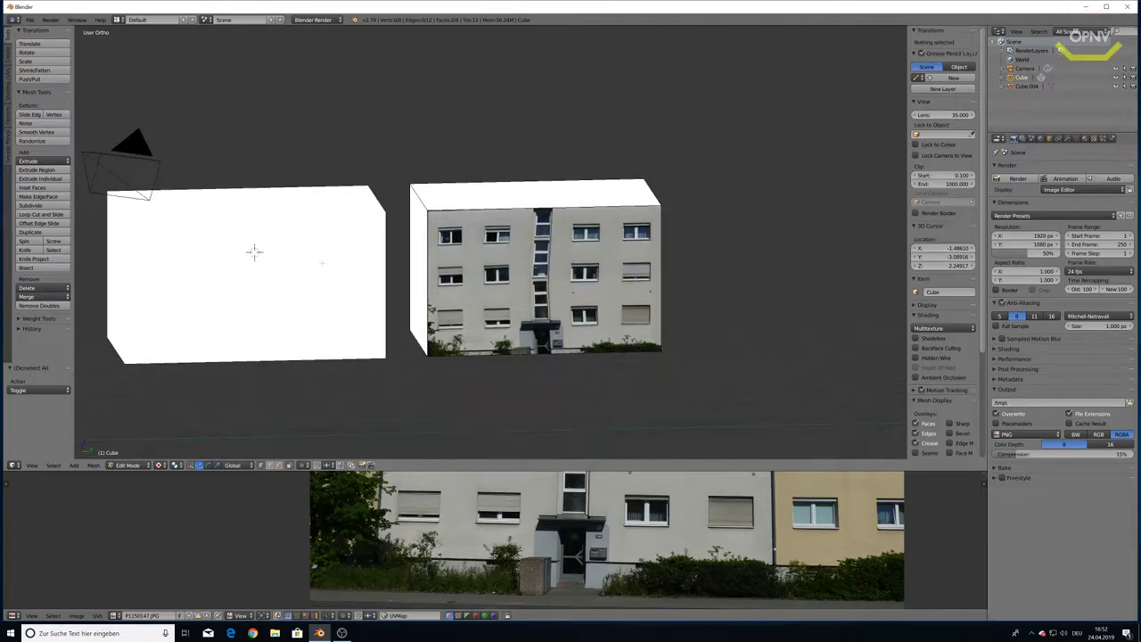
{"action": "key", "text": "Tab"}
{"action": "key", "text": "Tab"}
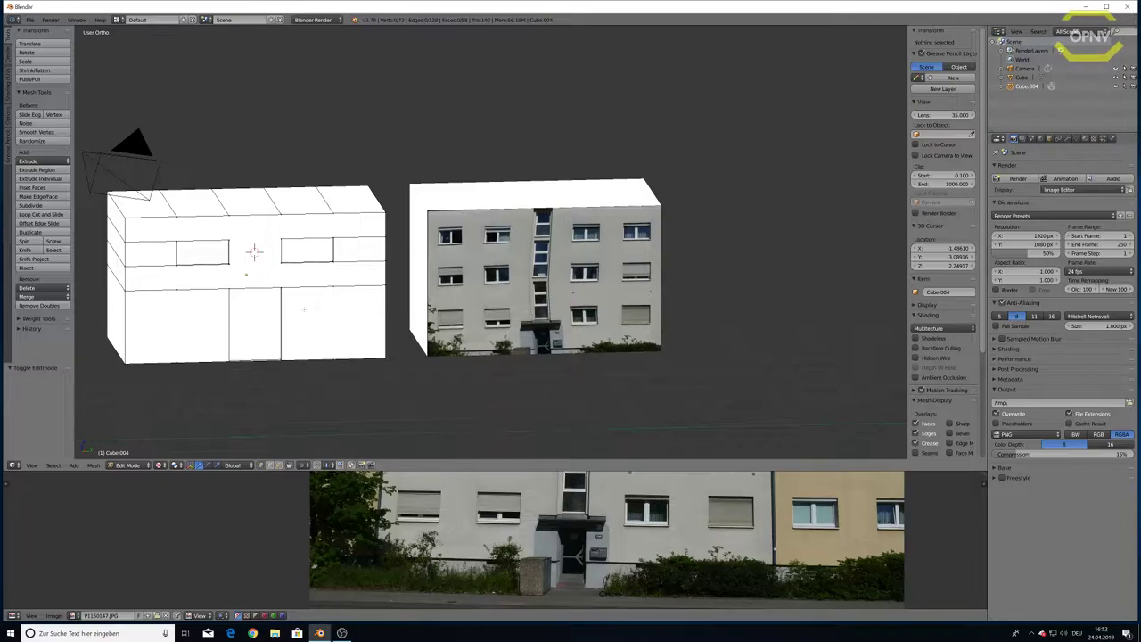
- In Right Ortho view, select the left block's upper, middle-row end and lower-right wall faces
{"action": "key", "text": "KP_3"}
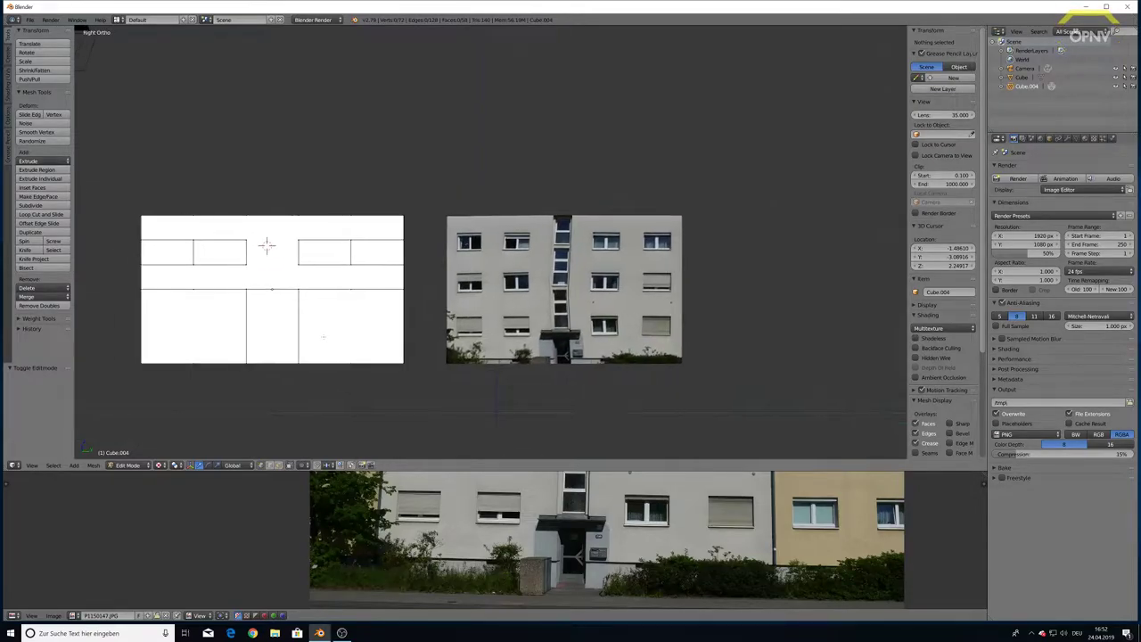
{"action": "middle_click_drag", "start_coordinate": [266, 245], "coordinate": [395, 244], "text": "shift"}
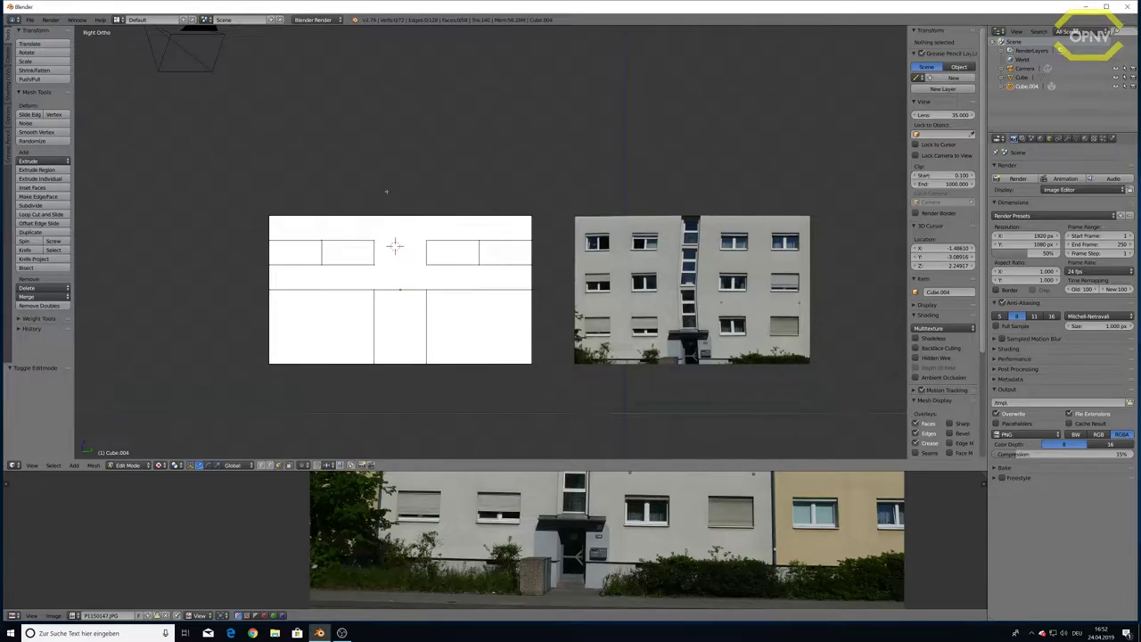
{"action": "right_click", "coordinate": [394, 247], "text": "alt"}
{"action": "right_click", "coordinate": [295, 253], "text": "shift"}
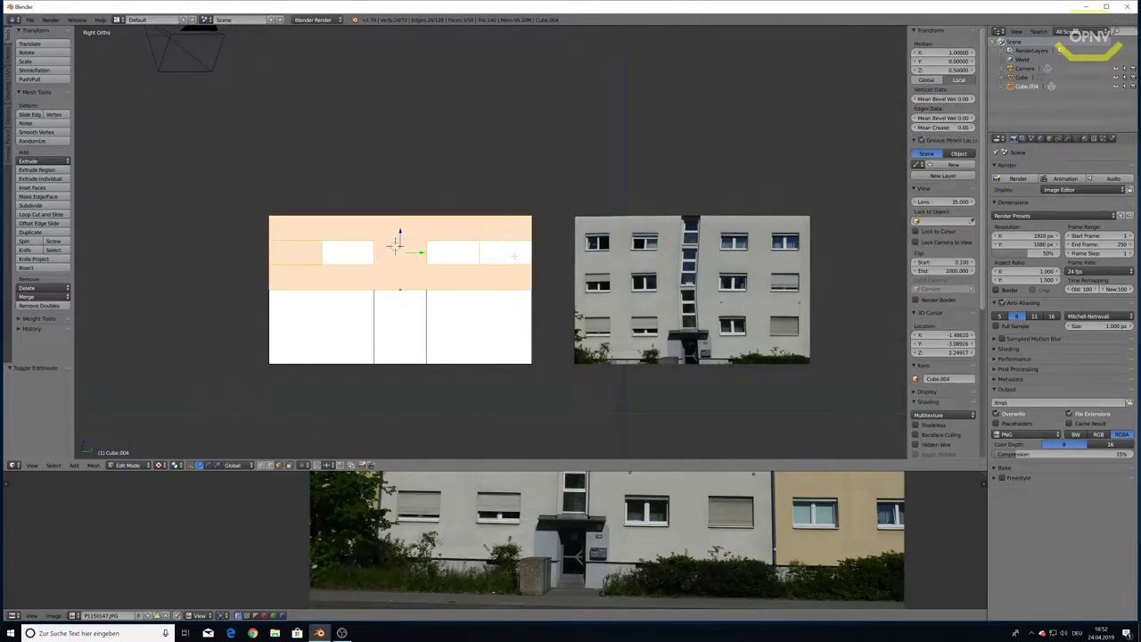
{"action": "right_click", "coordinate": [505, 253], "text": "shift"}
{"action": "right_click", "coordinate": [478, 326], "text": "shift"}
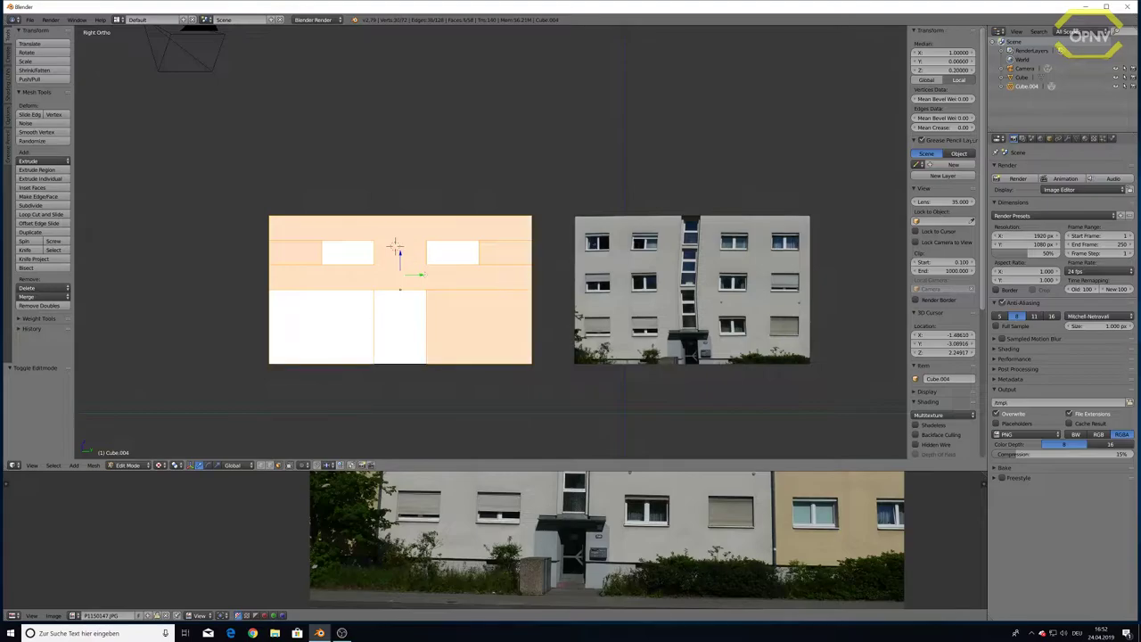
- Project the photo from view onto those faces, shrinking and moving it onto plain grey wall
{"action": "key", "text": "u"}
{"action": "left_click", "coordinate": [392, 270]}
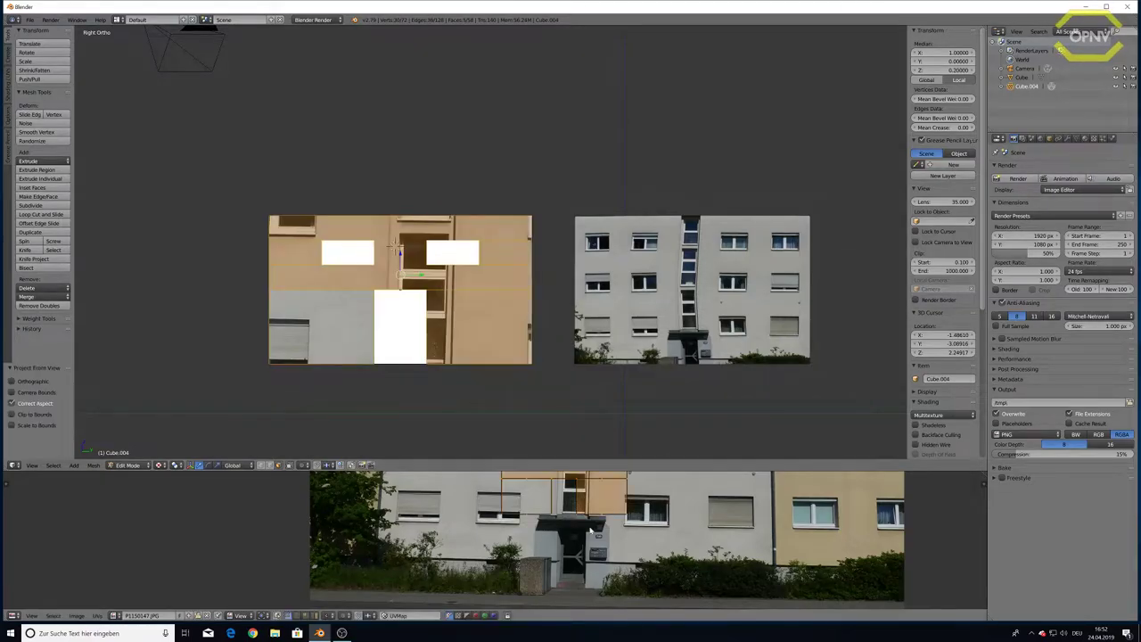
{"action": "scroll", "coordinate": [586, 519], "scroll_direction": "down", "scroll_amount": 3}
{"action": "scroll", "coordinate": [584, 515], "scroll_direction": "down", "scroll_amount": 2}
{"action": "scroll", "coordinate": [571, 515], "scroll_direction": "up", "scroll_amount": 2}
{"action": "key", "text": "s"}
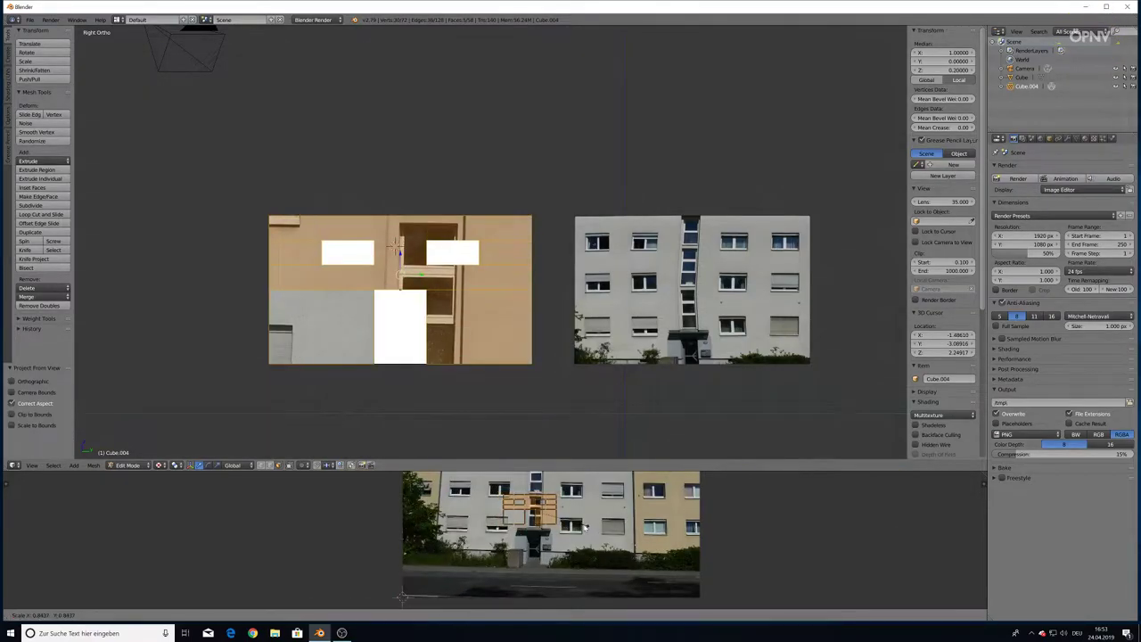
{"action": "left_click", "coordinate": [534, 519]}
{"action": "key", "text": "g"}
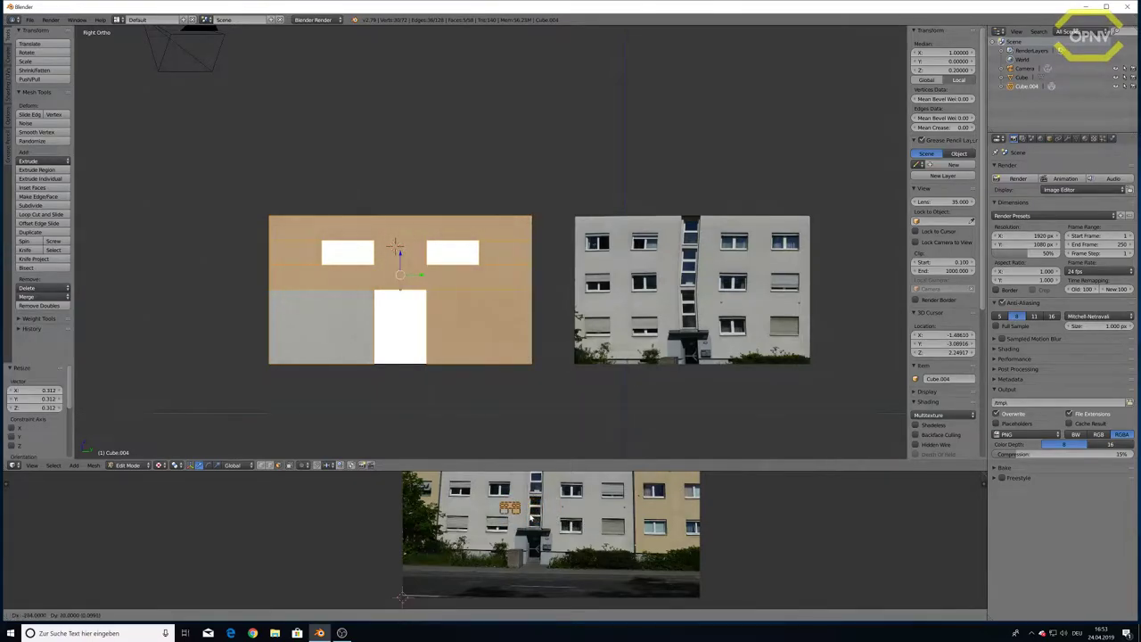
{"action": "left_click", "coordinate": [520, 516]}
{"action": "key", "text": "a"}
{"action": "key", "text": "Tab"}
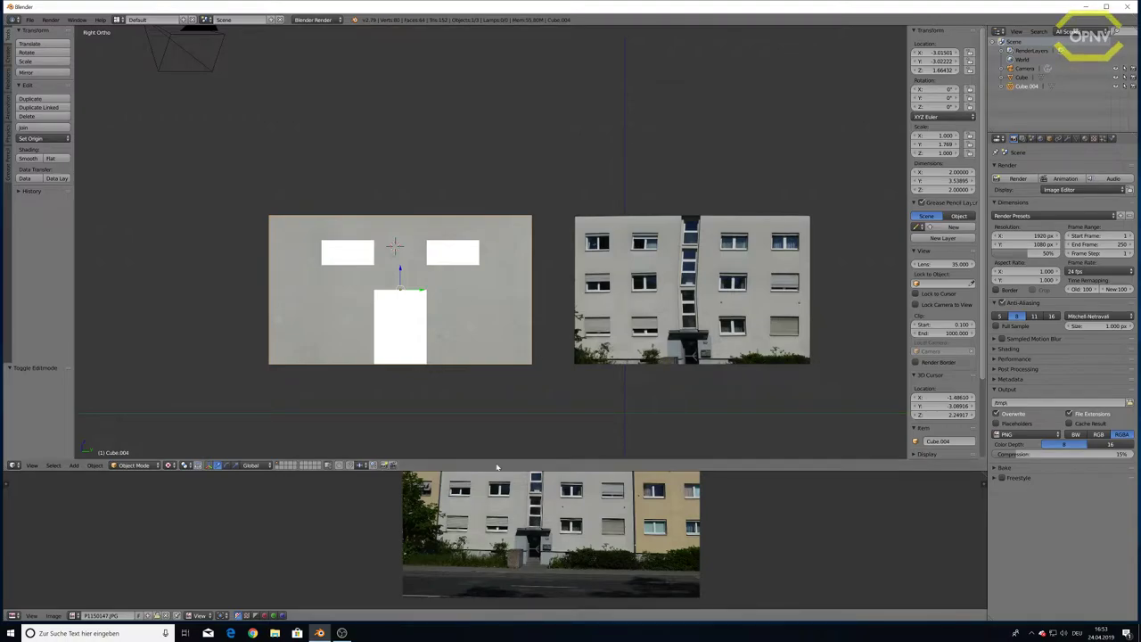
- Reproject the left block's upper wall band from view, then shrink and move its UVs
{"action": "key", "text": "Tab"}
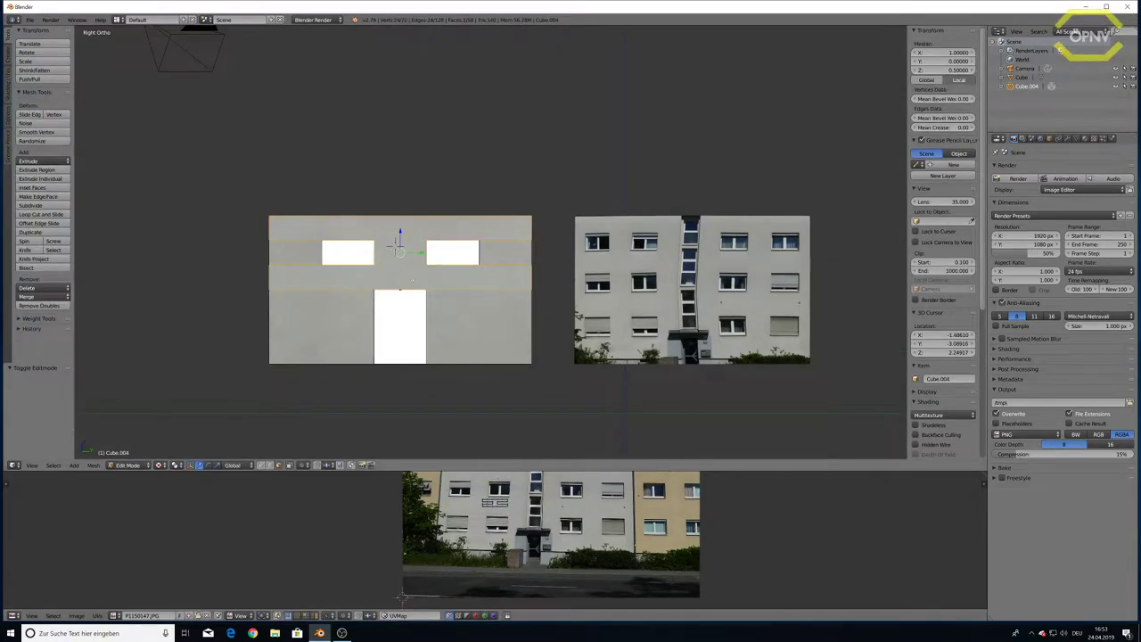
{"action": "key", "text": "u"}
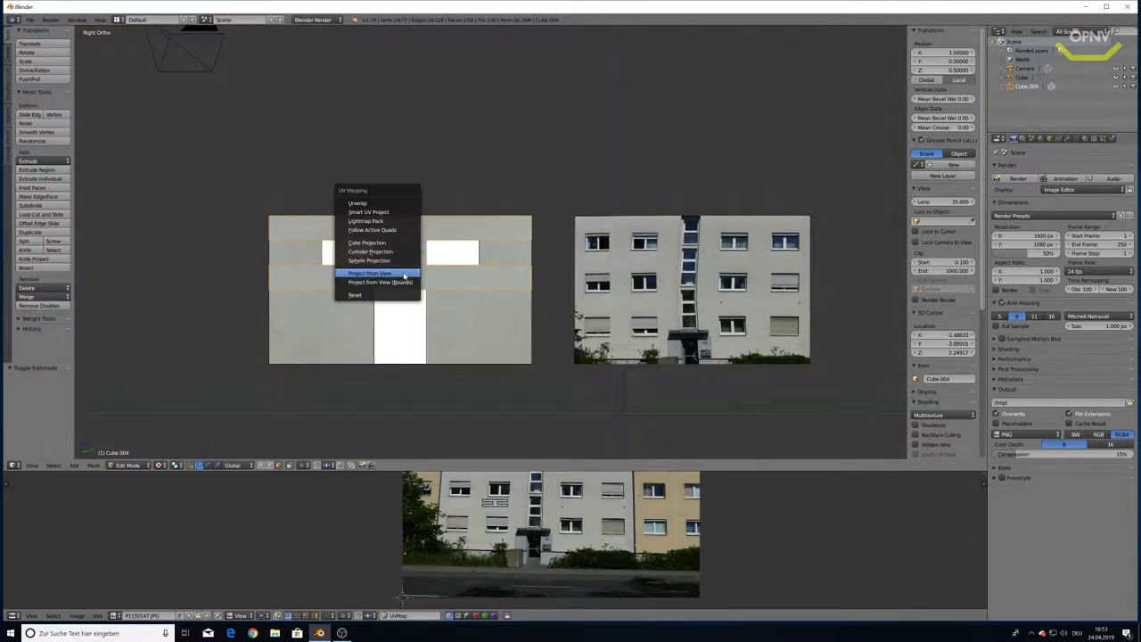
{"action": "left_click", "coordinate": [403, 272]}
{"action": "key", "text": "s"}
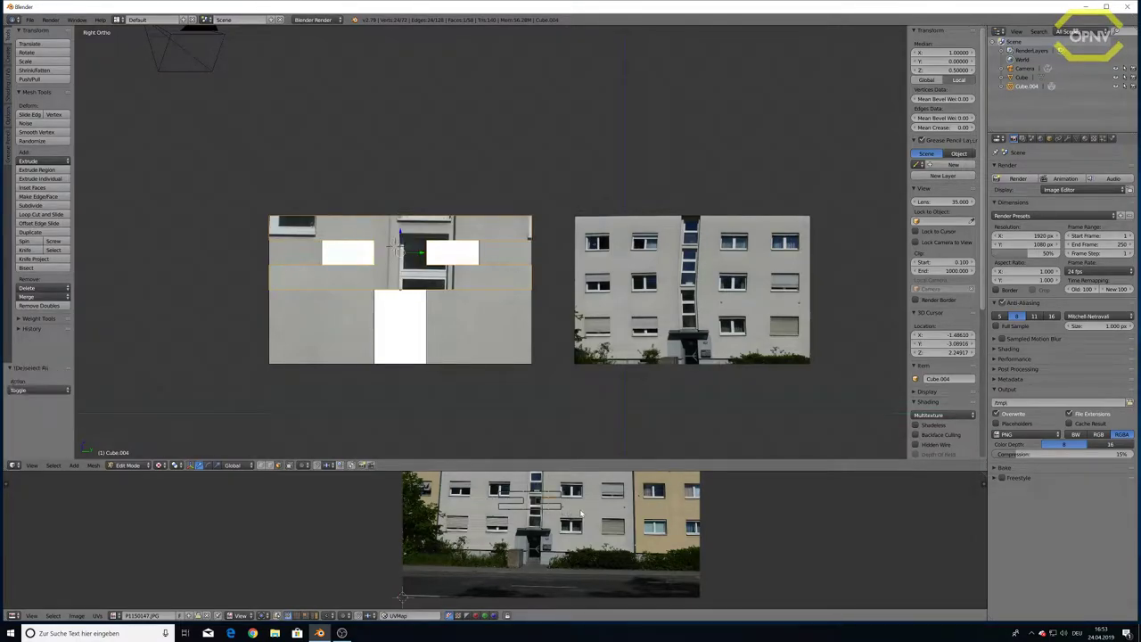
{"action": "left_click", "coordinate": [559, 509]}
{"action": "key", "text": "g"}
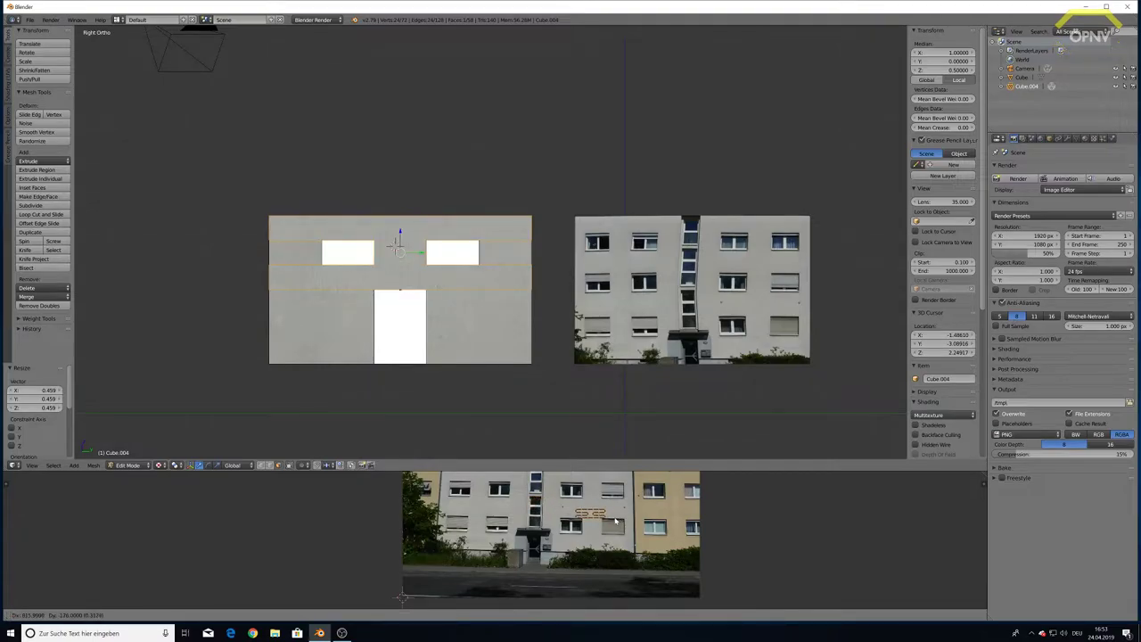
{"action": "left_click", "coordinate": [615, 517]}
- Rotate, enlarge and nudge the band's UVs onto an even grey area of the photo
{"action": "key", "text": "r"}
{"action": "left_click", "coordinate": [617, 516]}
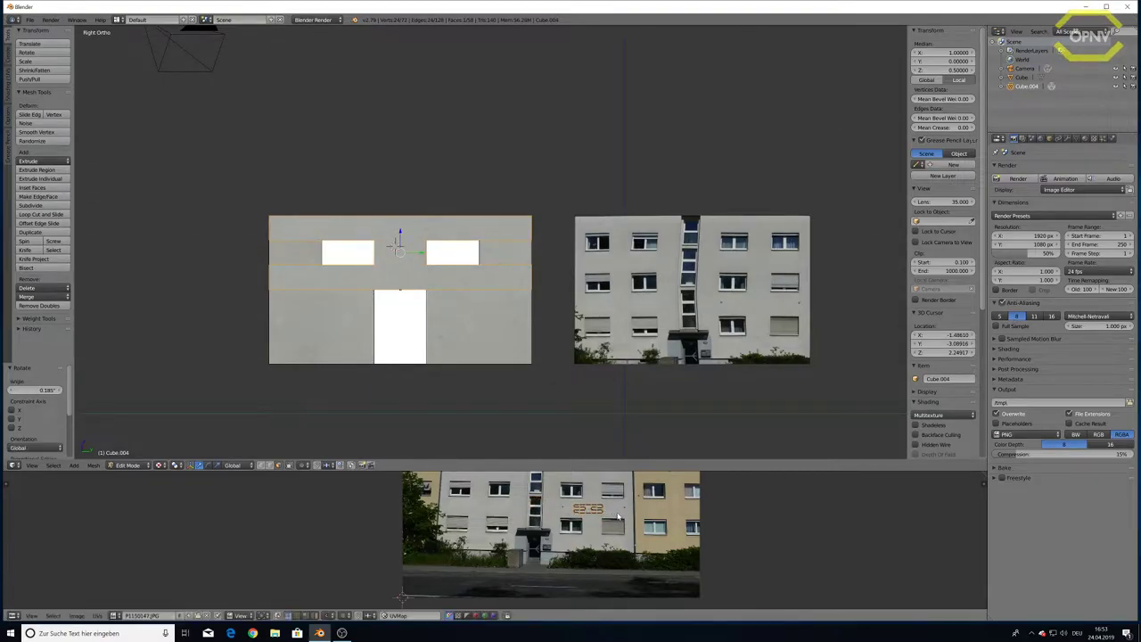
{"action": "key", "text": "s"}
{"action": "left_click", "coordinate": [638, 516]}
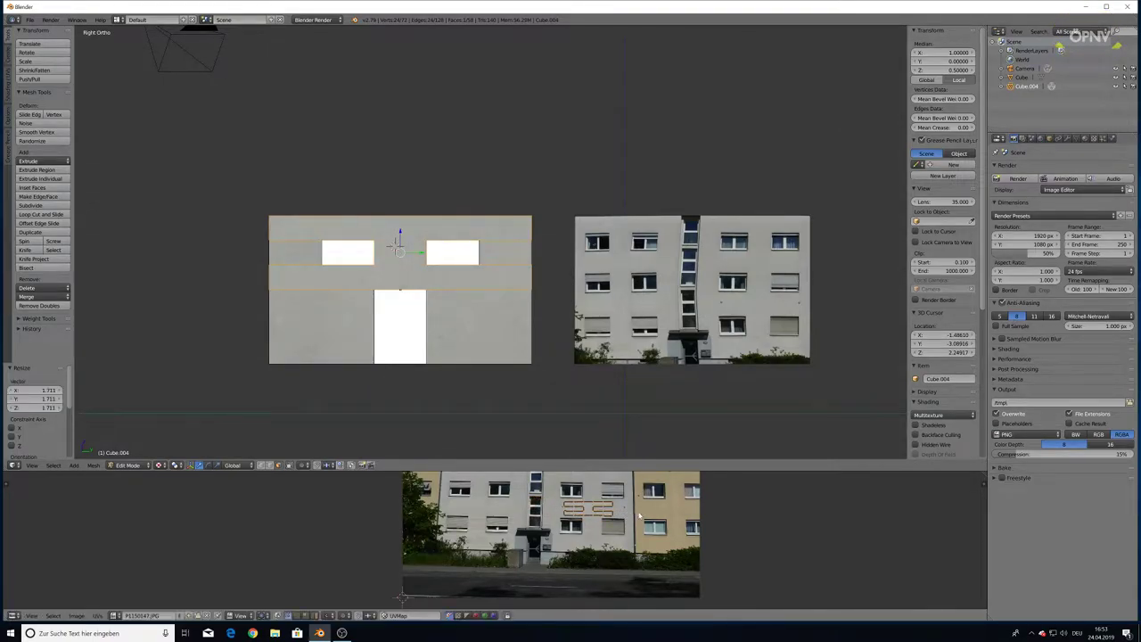
{"action": "key", "text": "g"}
{"action": "left_click", "coordinate": [641, 517]}
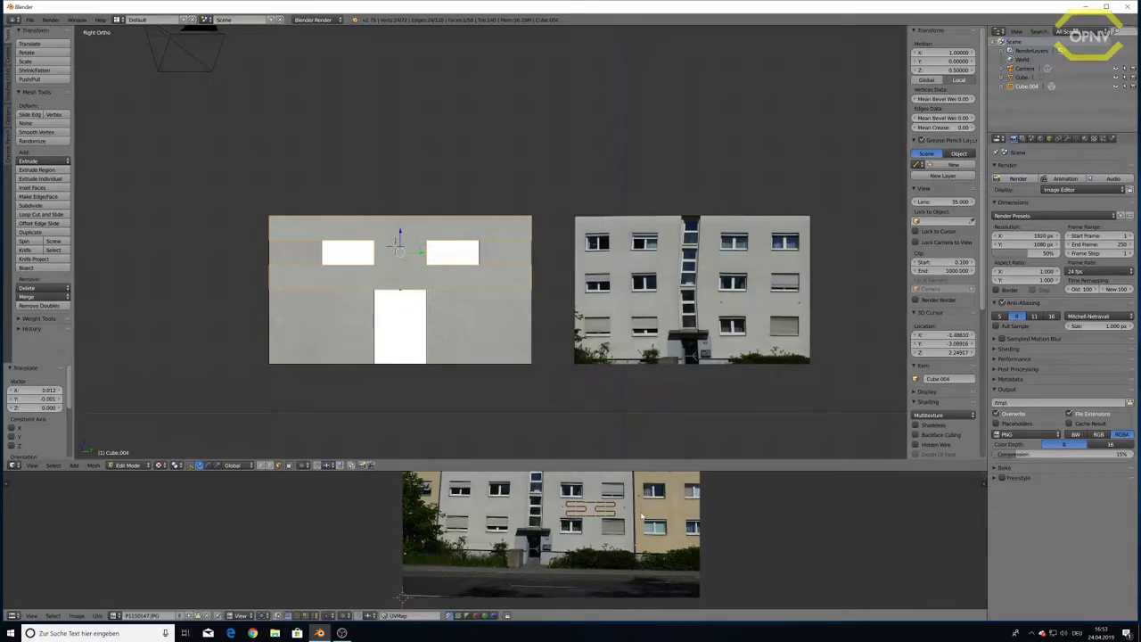
{"action": "key", "text": "r"}
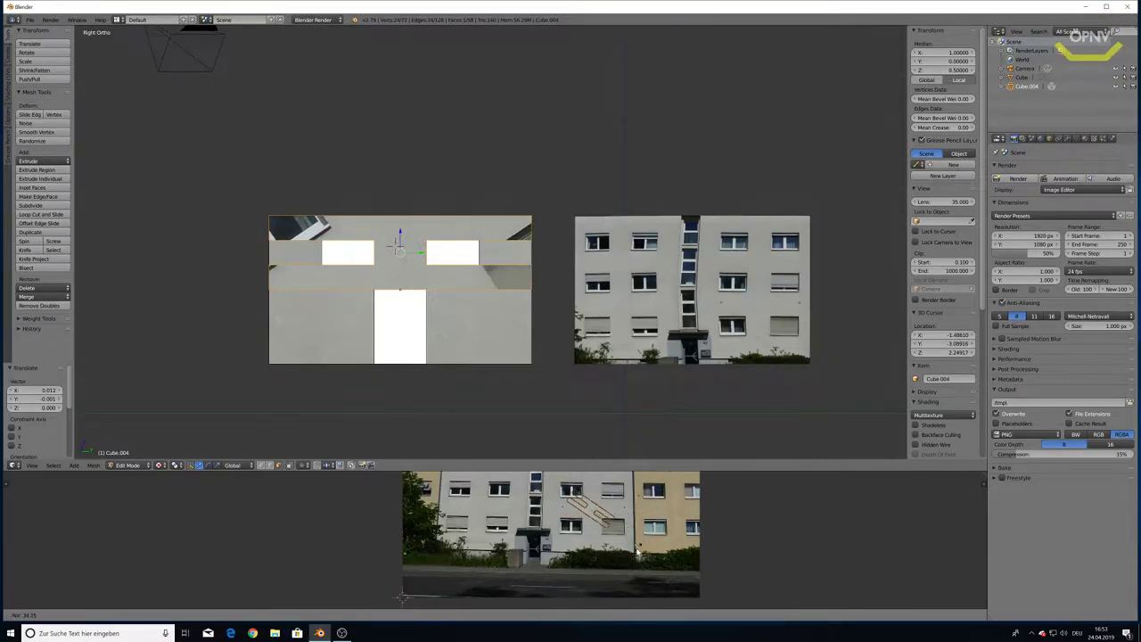
{"action": "left_click", "coordinate": [673, 516]}
- Rescale, counter-rotate and finally position the band's UVs, then deselect and orbit
{"action": "key", "text": "s"}
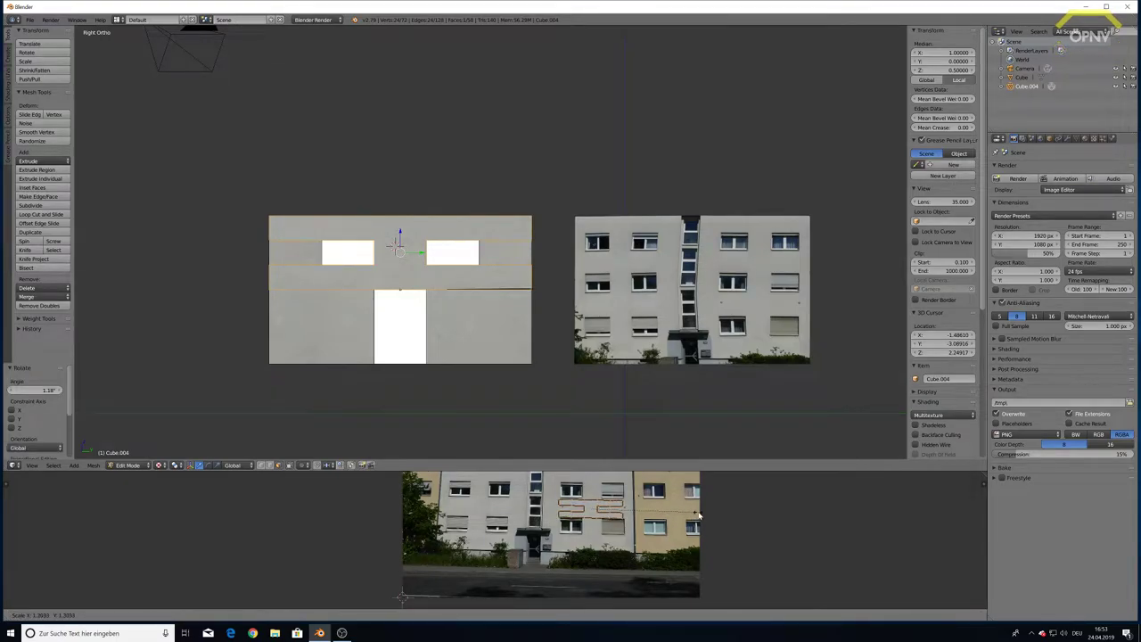
{"action": "left_click", "coordinate": [699, 516]}
{"action": "key", "text": "r"}
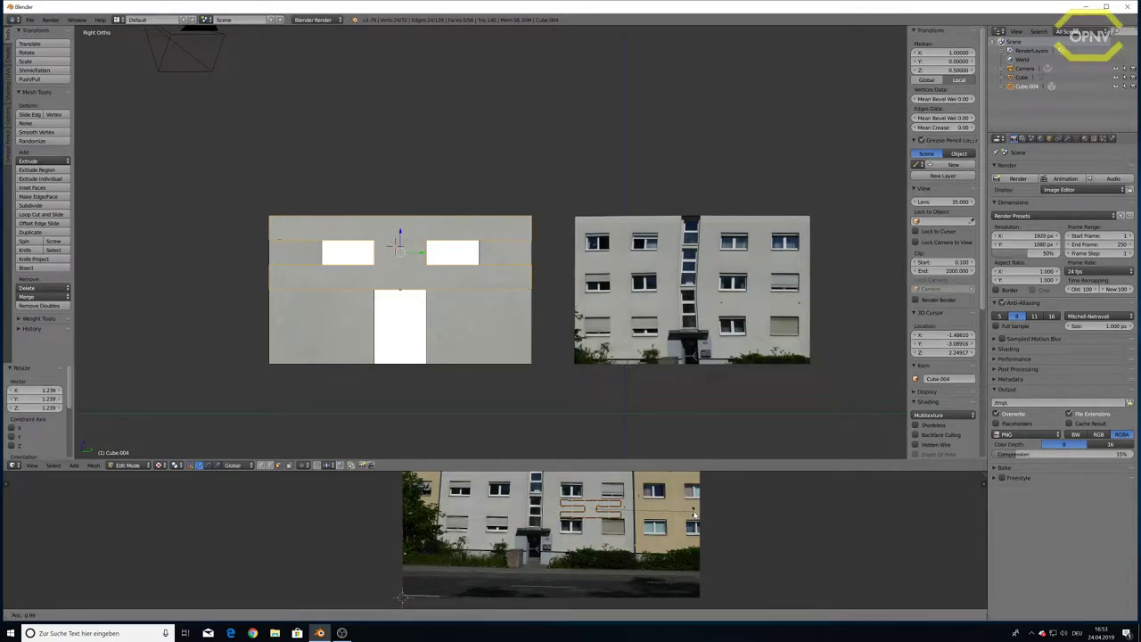
{"action": "left_click", "coordinate": [693, 515]}
{"action": "key", "text": "g"}
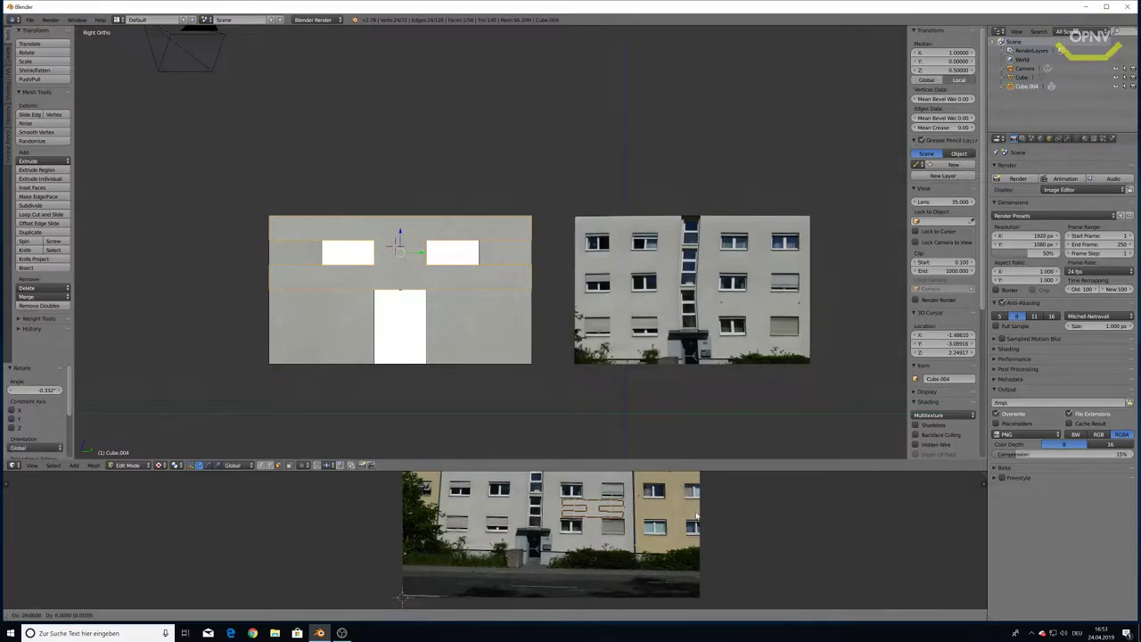
{"action": "left_click", "coordinate": [696, 515]}
{"action": "key", "text": "a"}
{"action": "mouse_move", "coordinate": [453, 400]}
{"action": "middle_mouse_down"}
{"action": "mouse_move", "coordinate": [415, 333]}
{"action": "mouse_move", "coordinate": [425, 342]}
{"action": "mouse_move", "coordinate": [370, 303]}
{"action": "middle_mouse_up"}
- Project the lower-left and lower-right wall faces from view and move them onto plain wall
{"action": "right_click", "coordinate": [370, 303]}
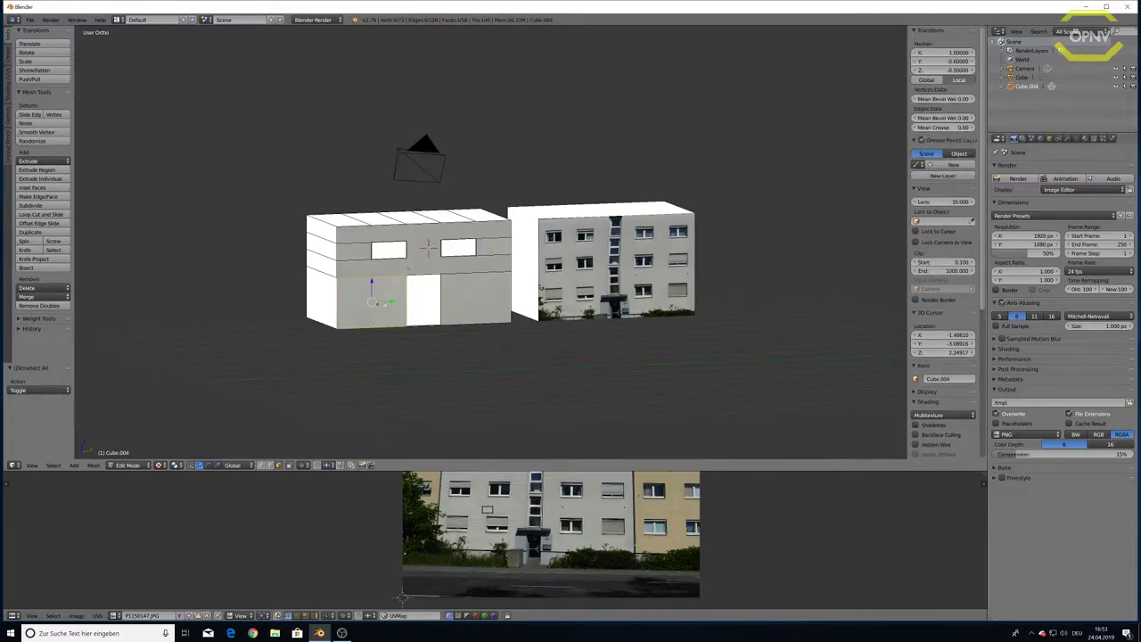
{"action": "key", "text": "KP_3"}
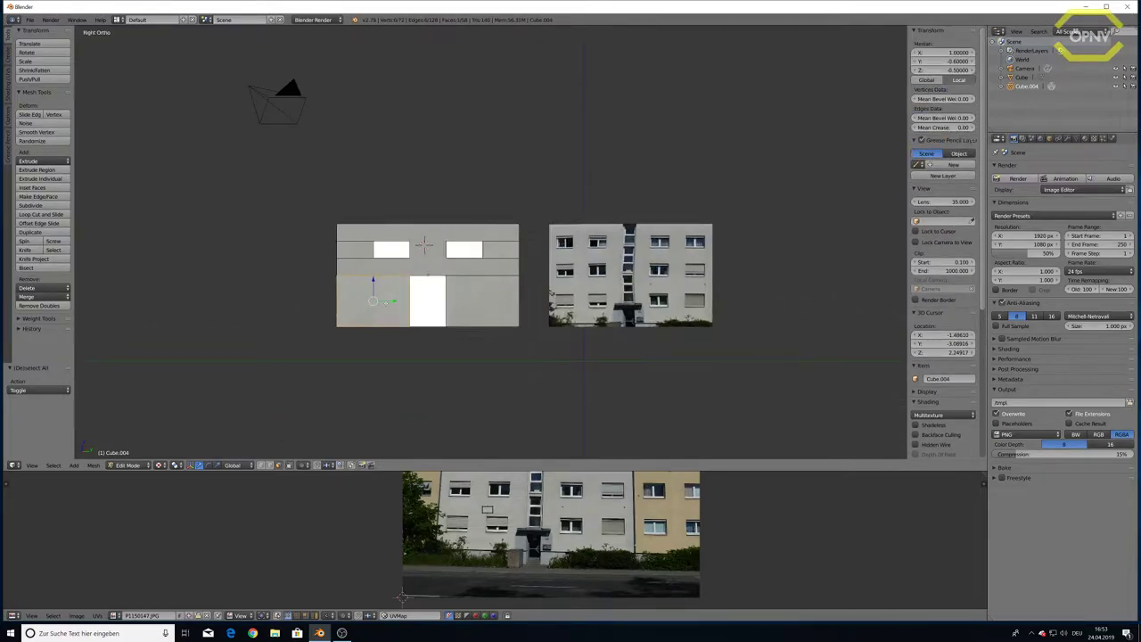
{"action": "key", "text": "u"}
{"action": "left_click", "coordinate": [370, 303]}
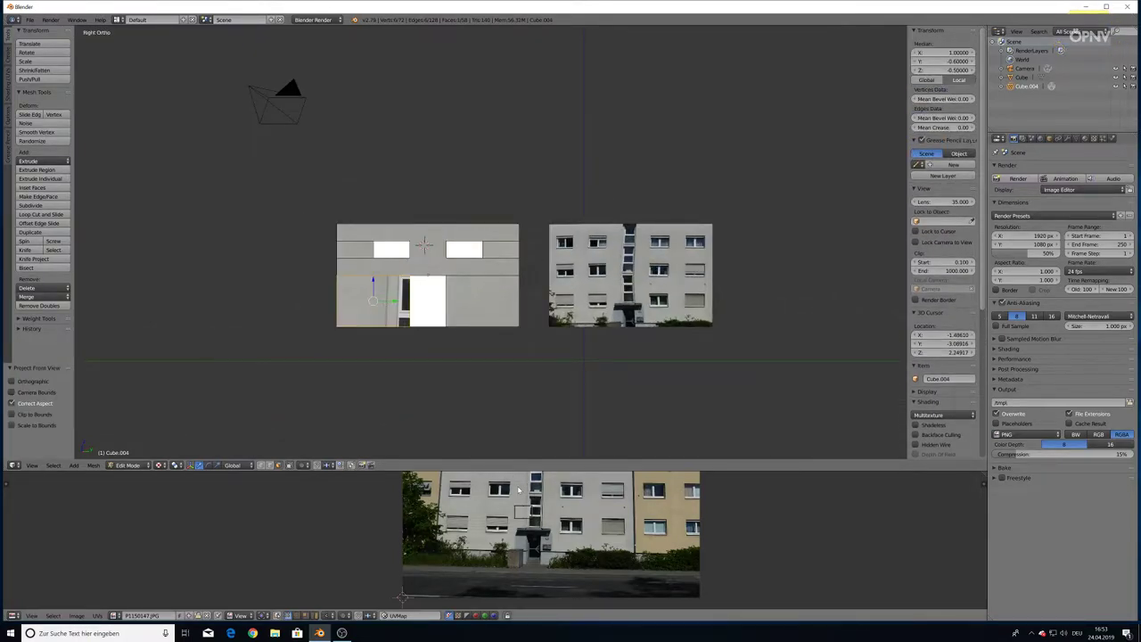
{"action": "key", "text": "a"}
{"action": "key", "text": "g"}
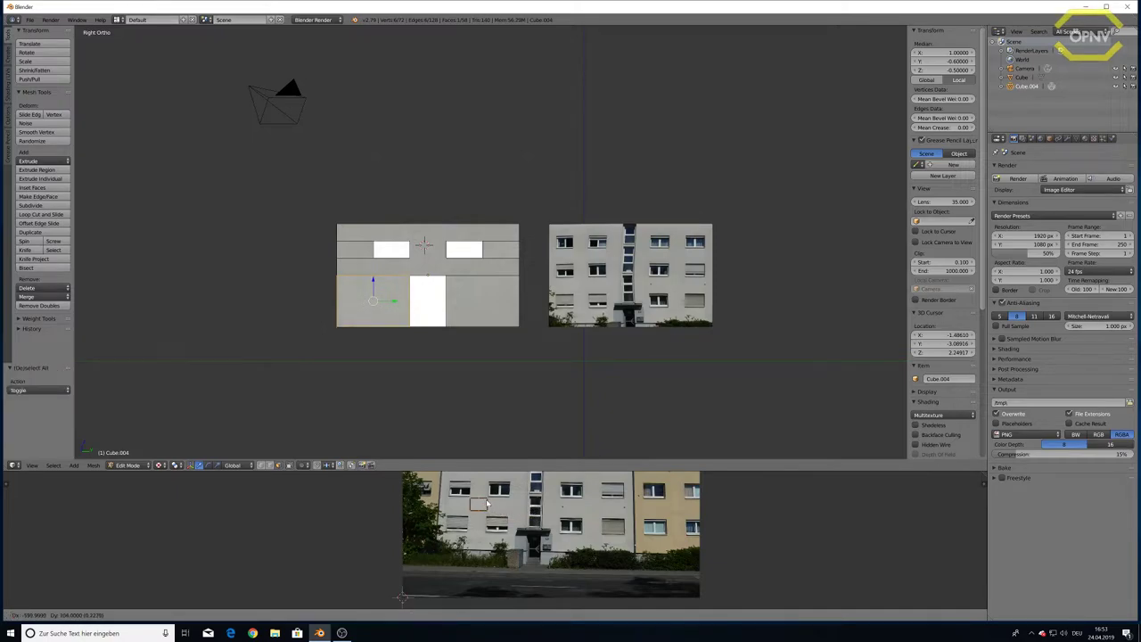
{"action": "left_click", "coordinate": [487, 505]}
{"action": "right_click", "coordinate": [483, 301]}
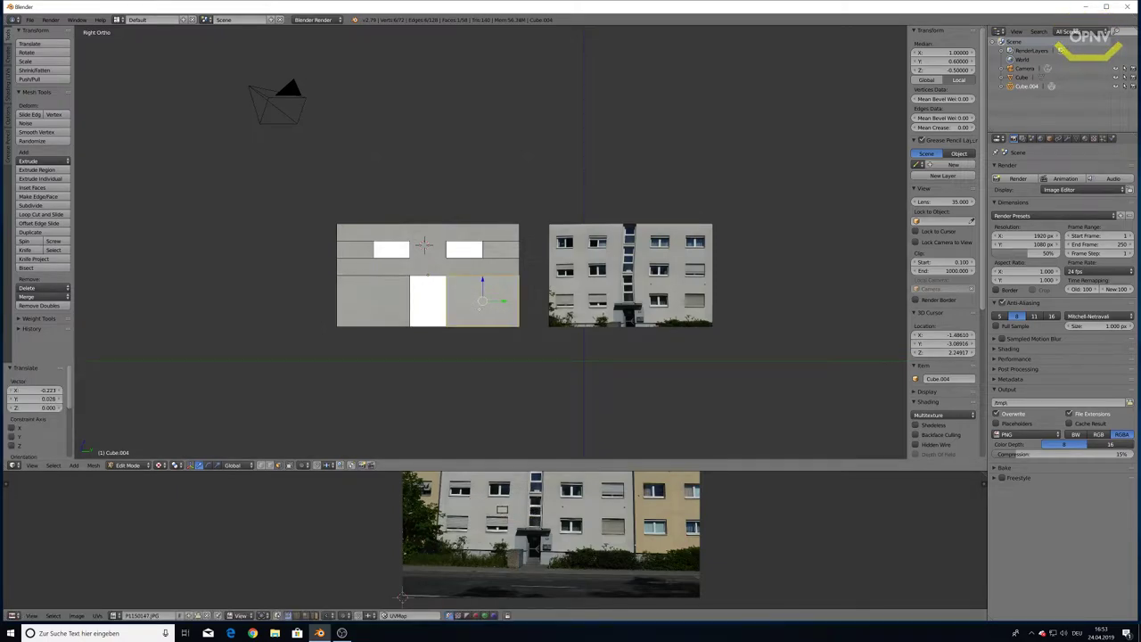
{"action": "key", "text": "u"}
{"action": "left_click", "coordinate": [477, 309]}
{"action": "key", "text": "a"}
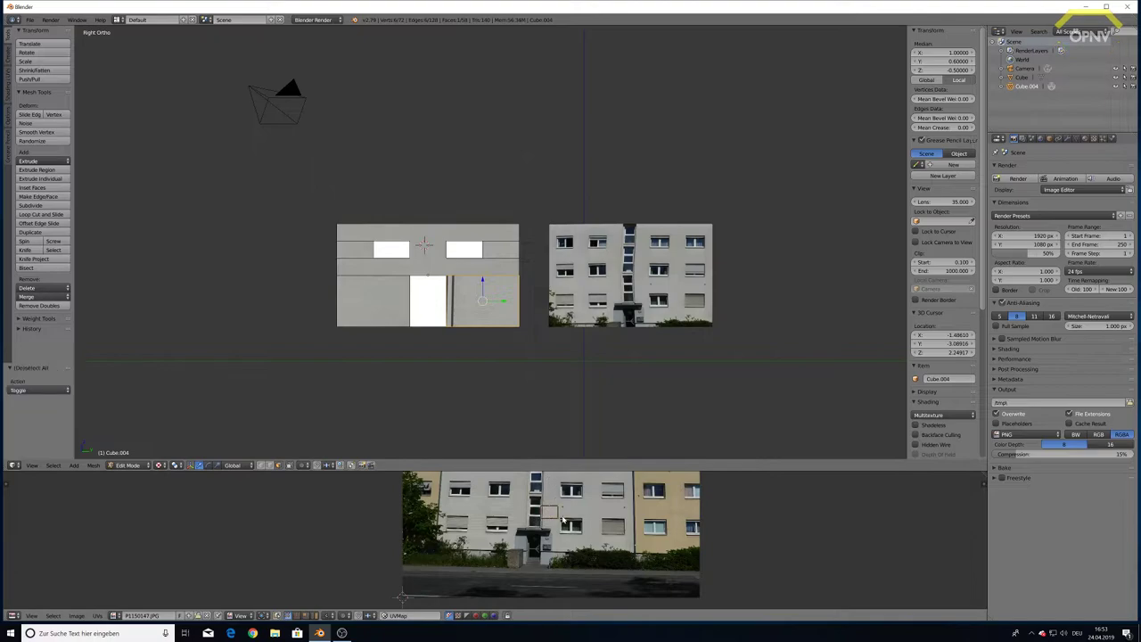
{"action": "key", "text": "g"}
{"action": "left_click", "coordinate": [499, 509]}
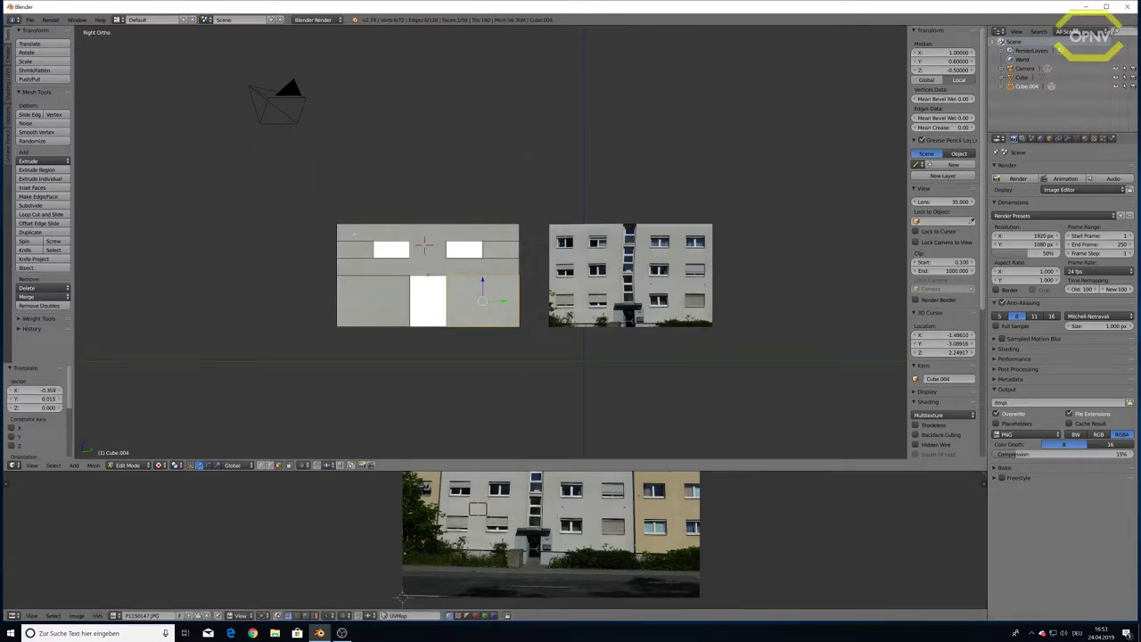
- Project the upper-left face and the face right of the upper window onto plain wall
{"action": "right_click", "coordinate": [356, 250]}
{"action": "key", "text": "u"}
{"action": "left_click", "coordinate": [357, 252]}
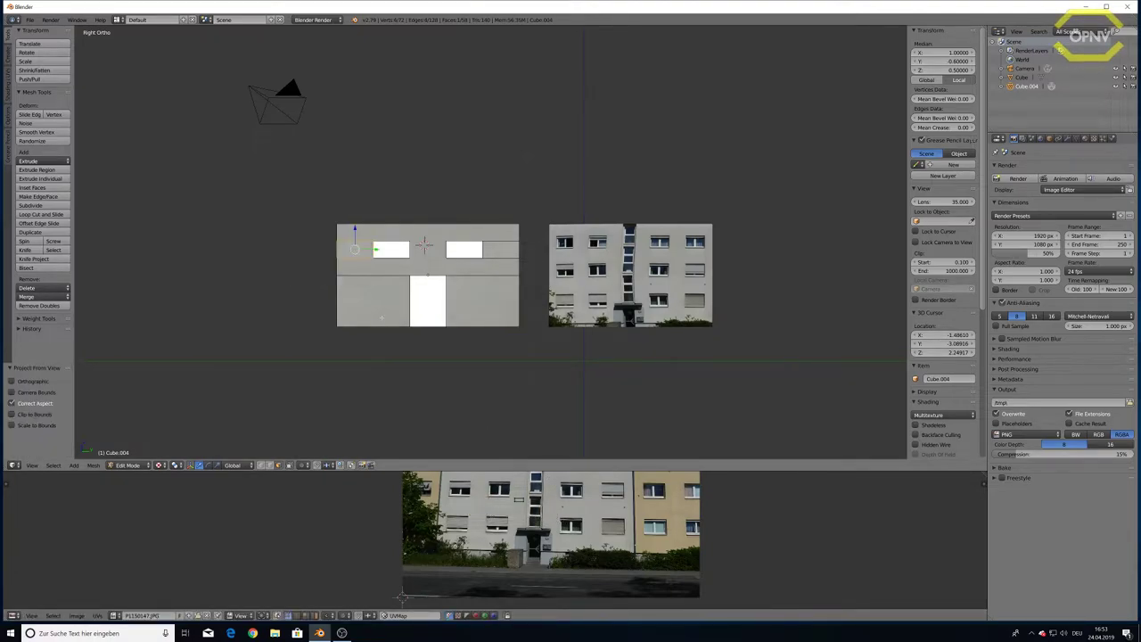
{"action": "key", "text": "a"}
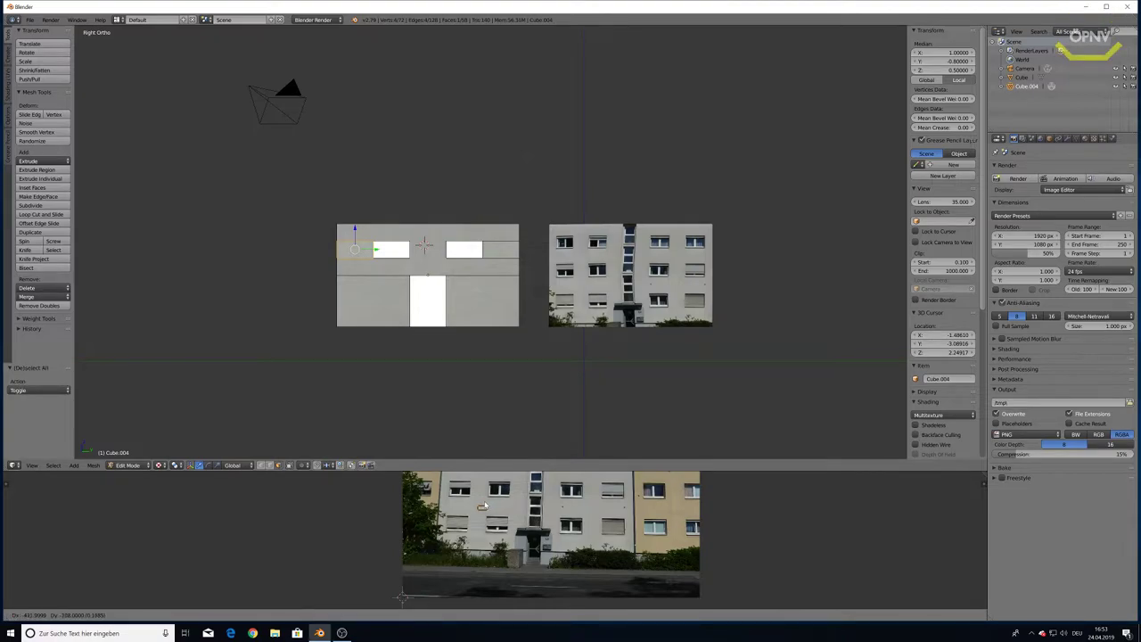
{"action": "key", "text": "a"}
{"action": "right_click", "coordinate": [501, 250]}
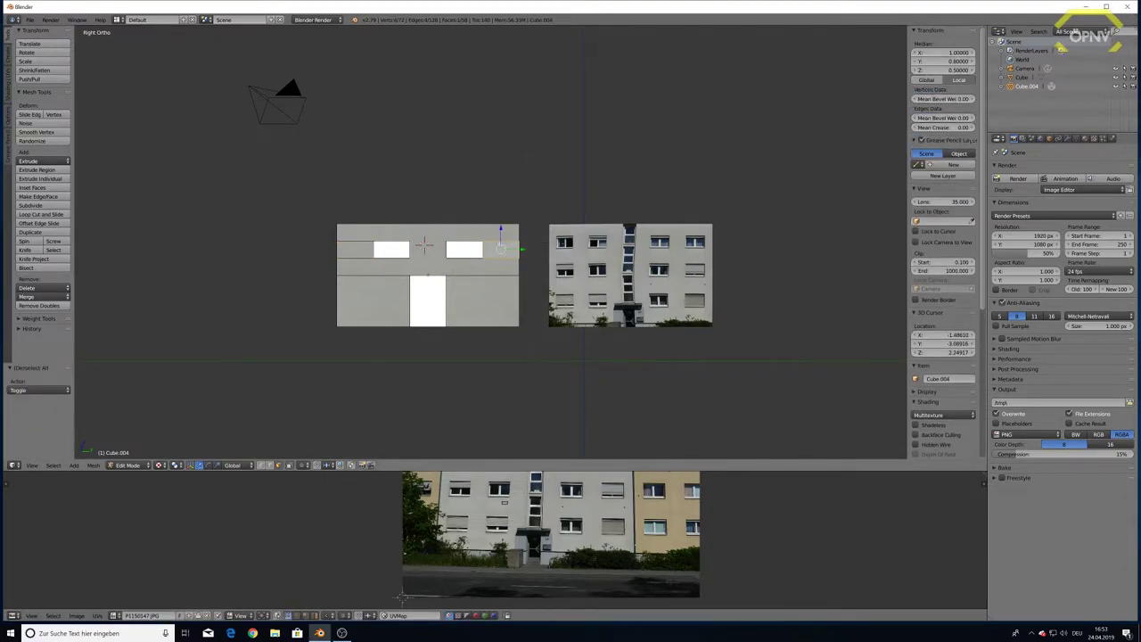
{"action": "key", "text": "u"}
{"action": "left_click", "coordinate": [500, 245]}
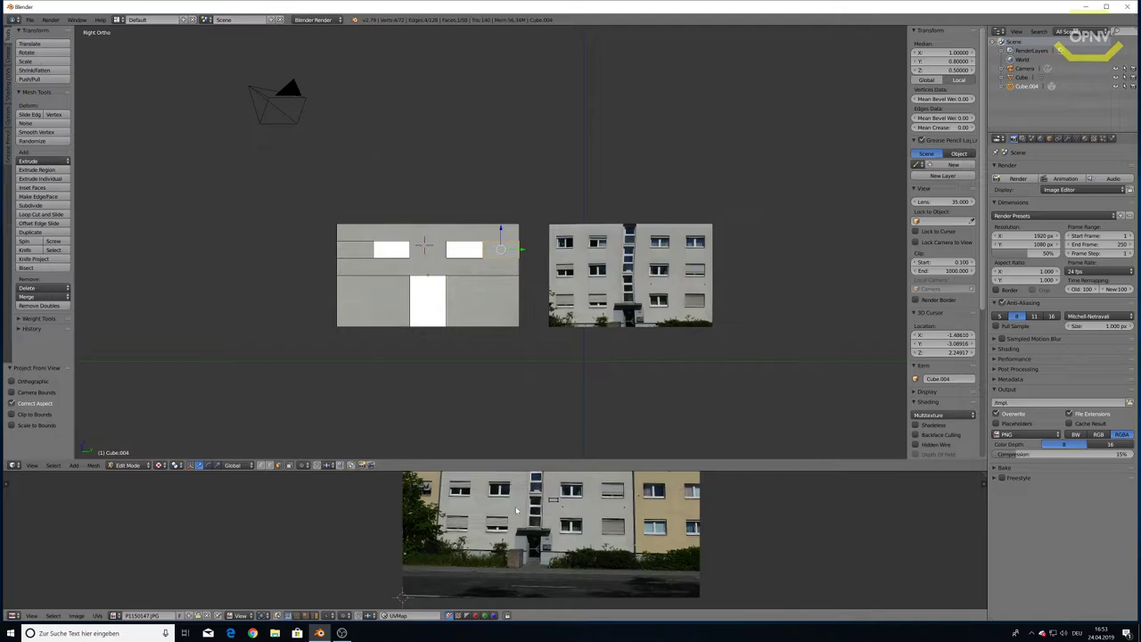
{"action": "key", "text": "g"}
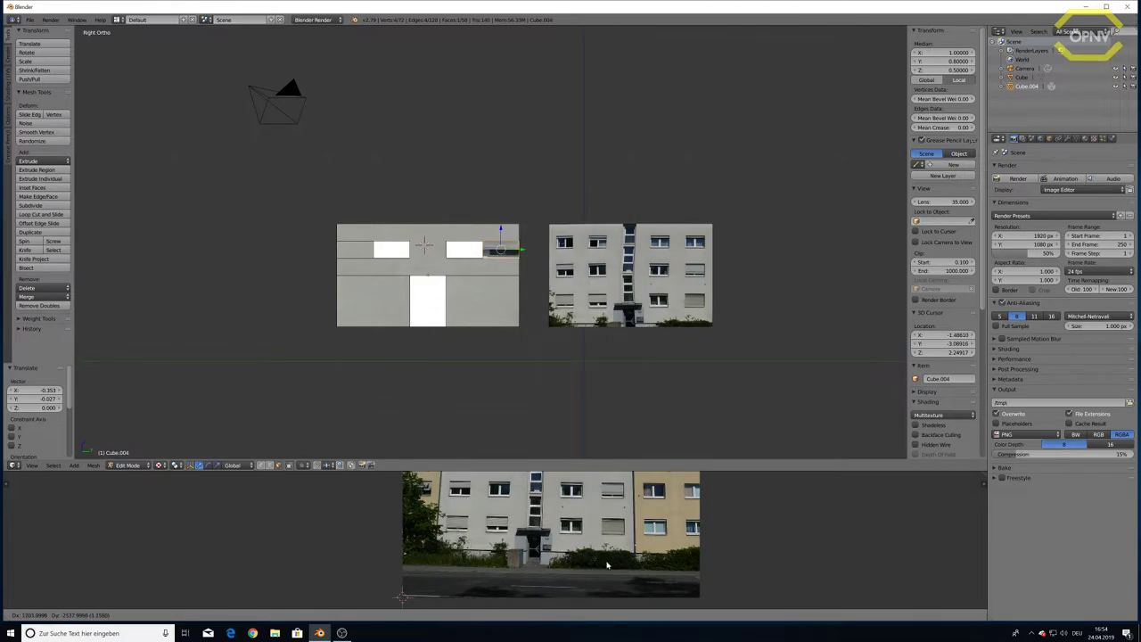
{"action": "right_click", "coordinate": [497, 604]}
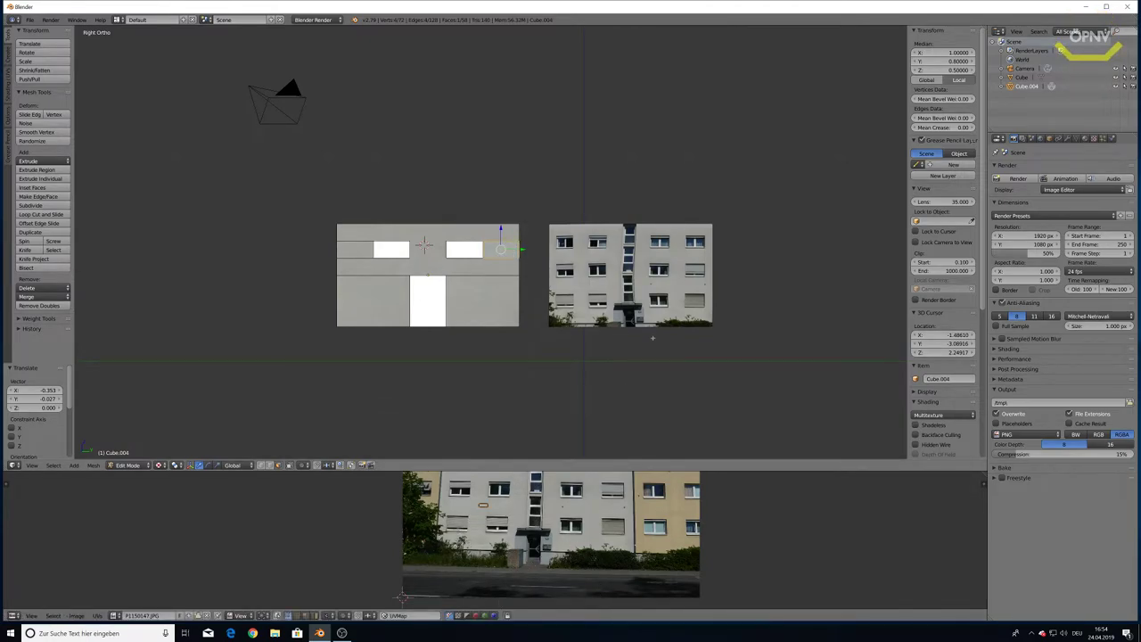
{"action": "key", "text": "a"}
{"action": "mouse_move", "coordinate": [481, 362]}
{"action": "middle_mouse_down"}
{"action": "mouse_move", "coordinate": [533, 370]}
{"action": "mouse_move", "coordinate": [451, 372]}
{"action": "mouse_move", "coordinate": [466, 365]}
{"action": "mouse_move", "coordinate": [481, 379]}
{"action": "middle_mouse_up"}
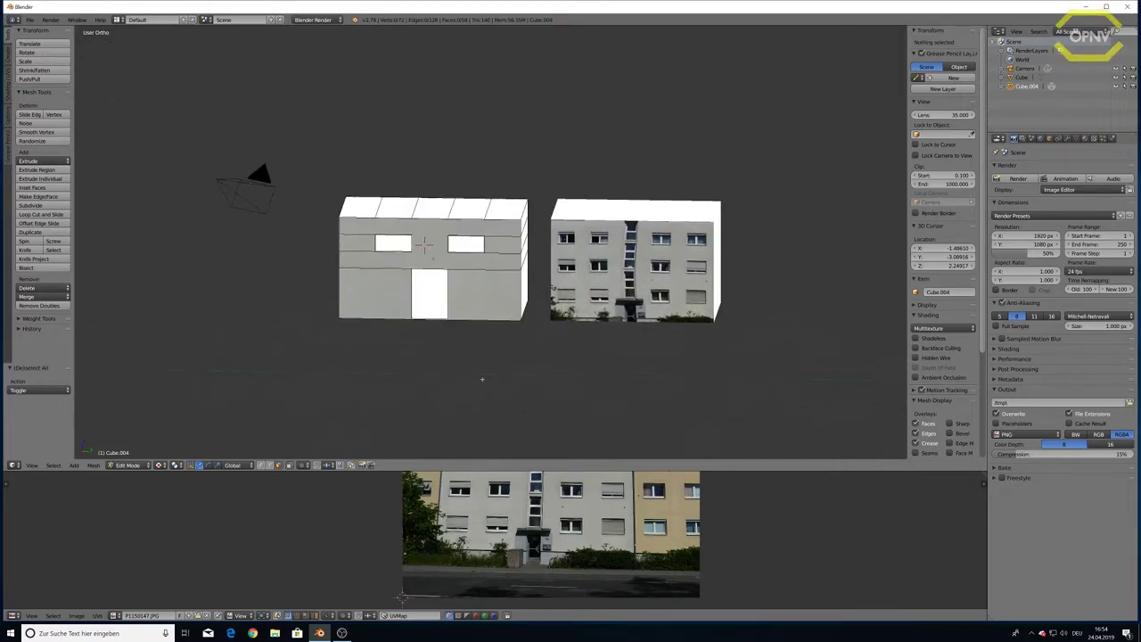
- Select all of the left block's faces and shift their whole UV map upward
{"action": "scroll", "coordinate": [491, 267], "scroll_direction": "up", "scroll_amount": 2}
{"action": "scroll", "coordinate": [491, 268], "scroll_direction": "up", "scroll_amount": 2}
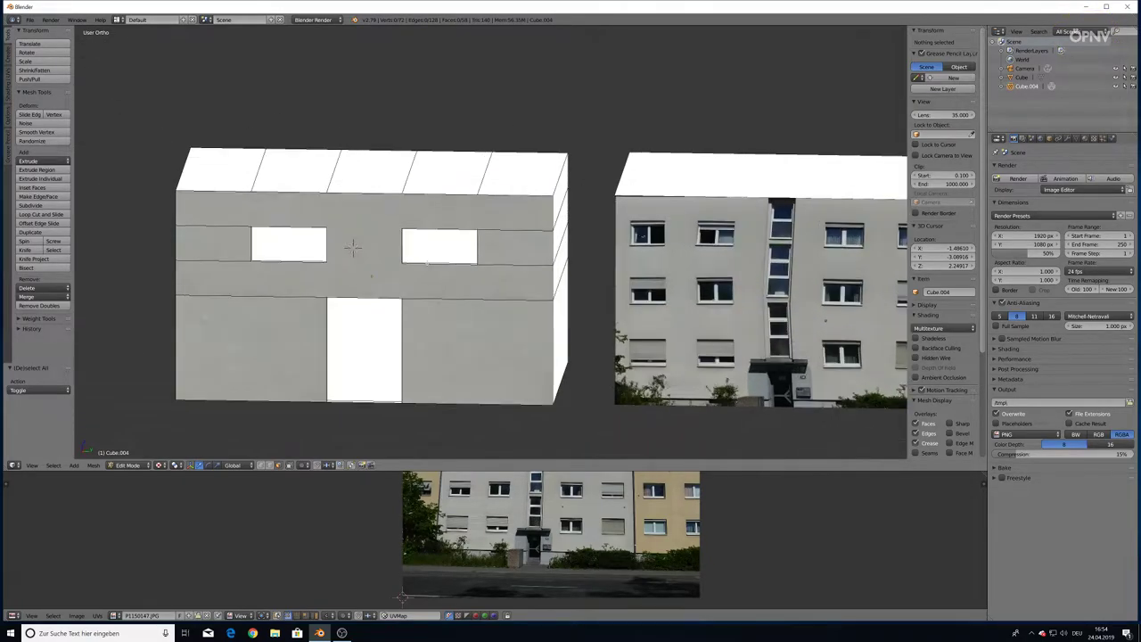
{"action": "key", "text": "a"}
{"action": "scroll", "coordinate": [604, 525], "scroll_direction": "down", "scroll_amount": 1}
{"action": "scroll", "coordinate": [544, 490], "scroll_direction": "down", "scroll_amount": 1}
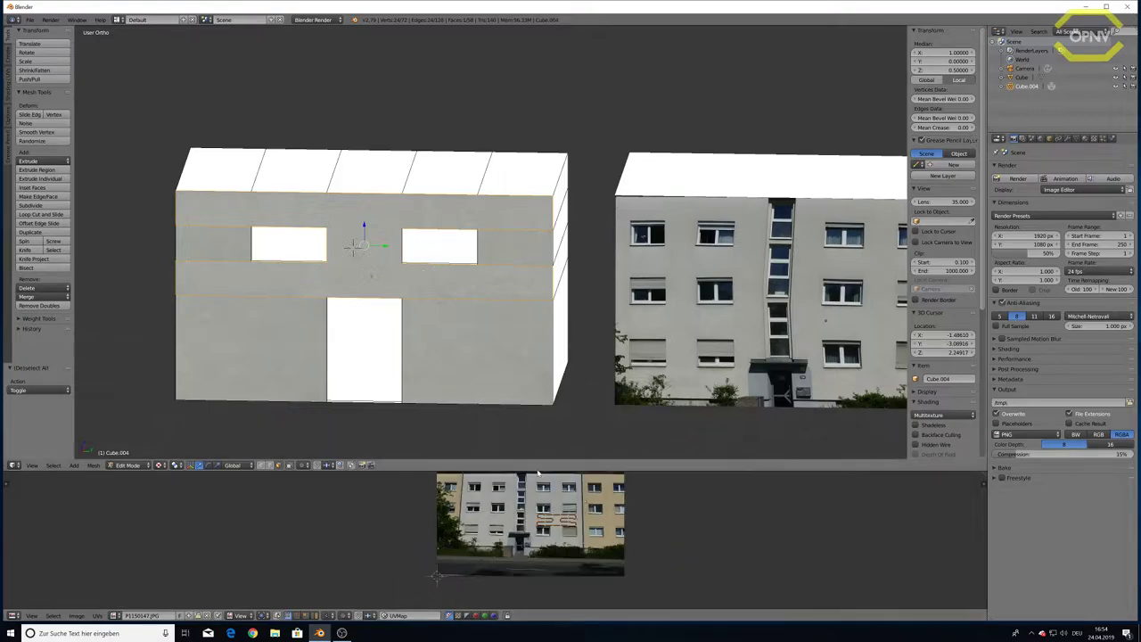
{"action": "key", "text": "g"}
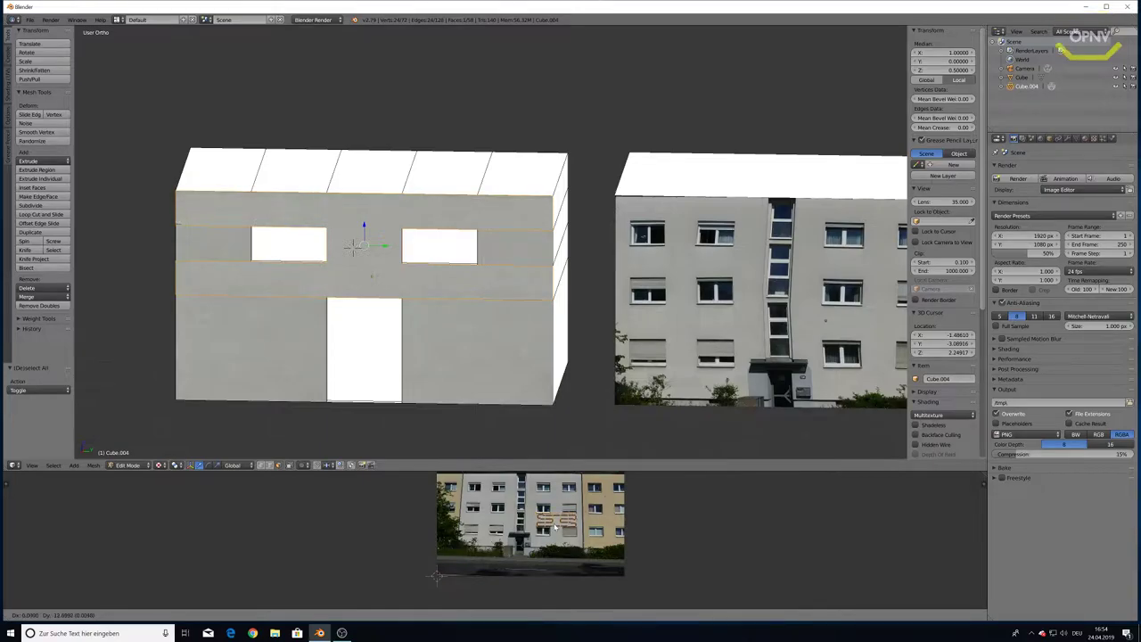
{"action": "left_click", "coordinate": [436, 575]}
- Orbit and zoom to inspect both textured blocks from the front, below and above
{"action": "scroll", "coordinate": [89, 122], "scroll_direction": "down", "scroll_amount": 6}
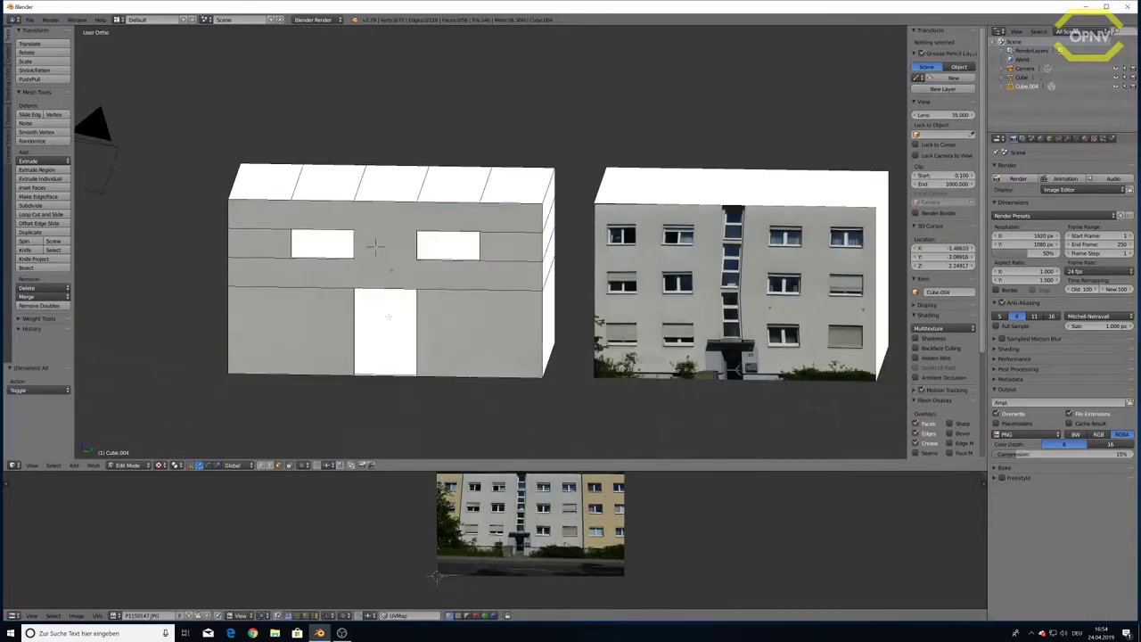
{"action": "mouse_move", "coordinate": [214, 166]}
{"action": "middle_mouse_down"}
{"action": "mouse_move", "coordinate": [357, 316]}
{"action": "mouse_move", "coordinate": [410, 321]}
{"action": "middle_mouse_up"}
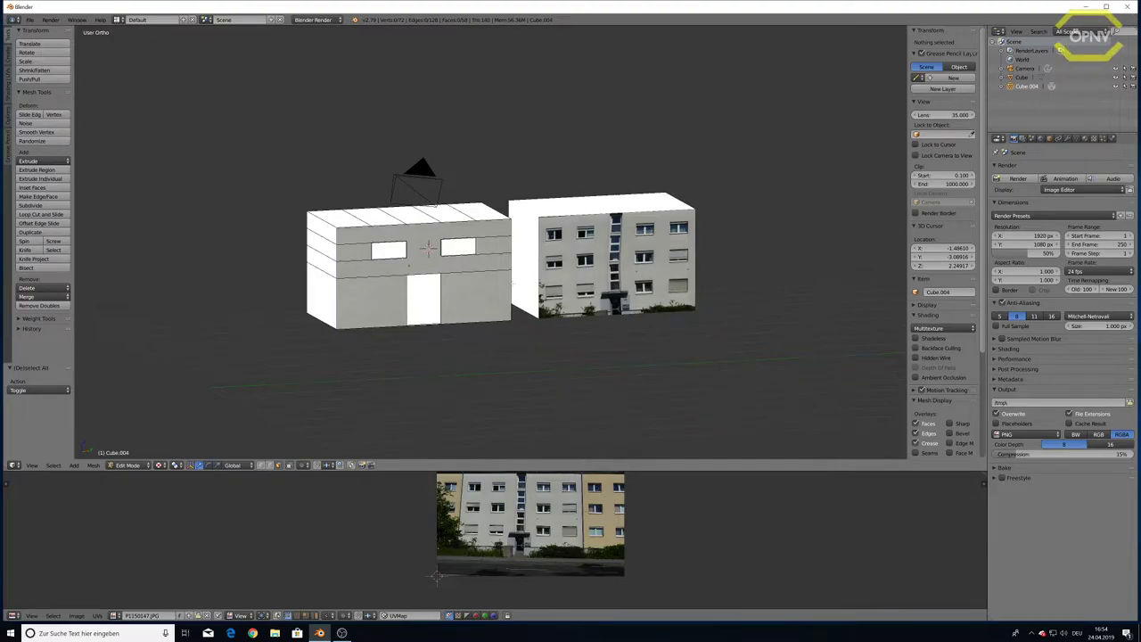
{"action": "scroll", "coordinate": [491, 242], "scroll_direction": "down", "scroll_amount": 1}
{"action": "middle_click_drag", "start_coordinate": [438, 248], "coordinate": [440, 239]}
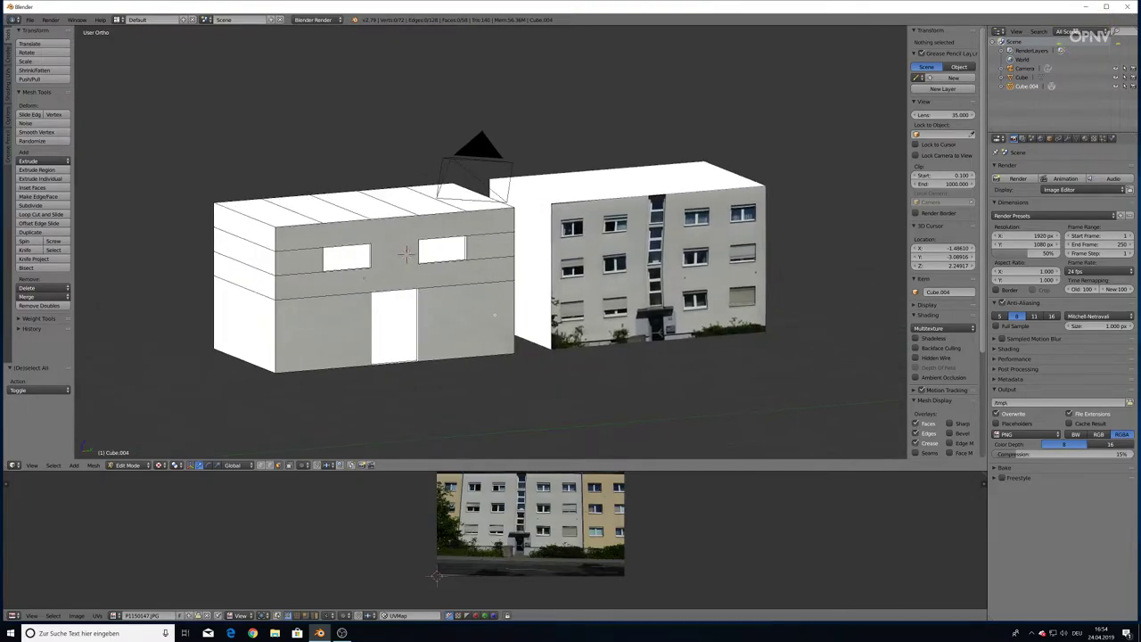
{"action": "scroll", "coordinate": [440, 239], "scroll_direction": "up", "scroll_amount": 2}
{"action": "middle_click_drag", "start_coordinate": [350, 287], "coordinate": [498, 330]}
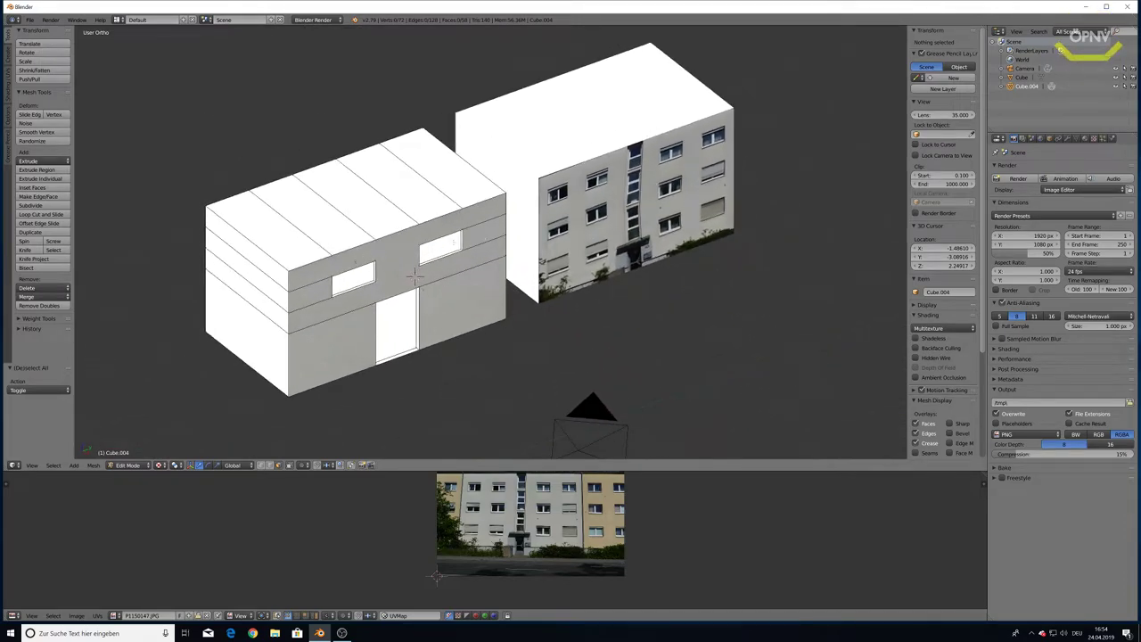
- Select the left window face and load P1150147.JPG from the Desktop in the image editor
{"action": "key", "text": "ctrl+z"}
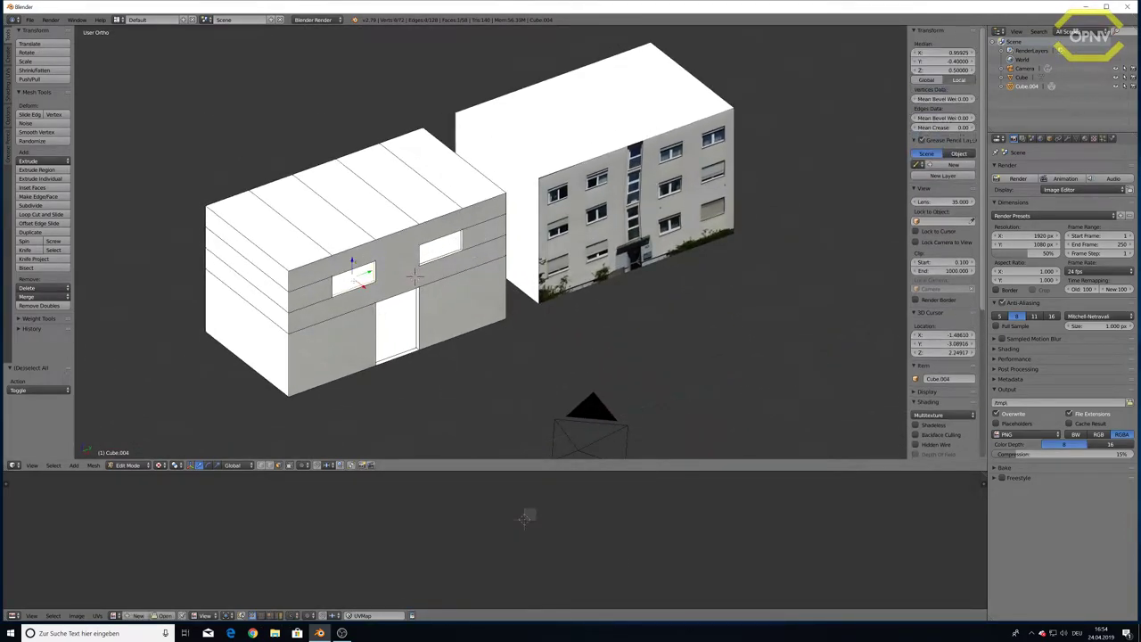
{"action": "key", "text": "KP_3"}
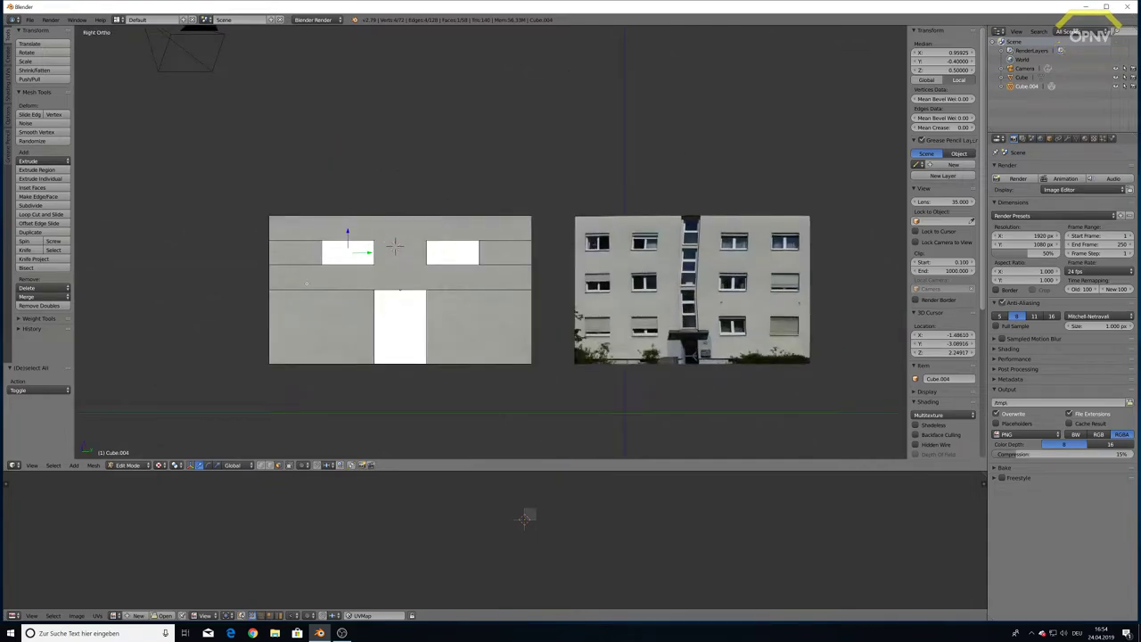
{"action": "left_click", "coordinate": [163, 615]}
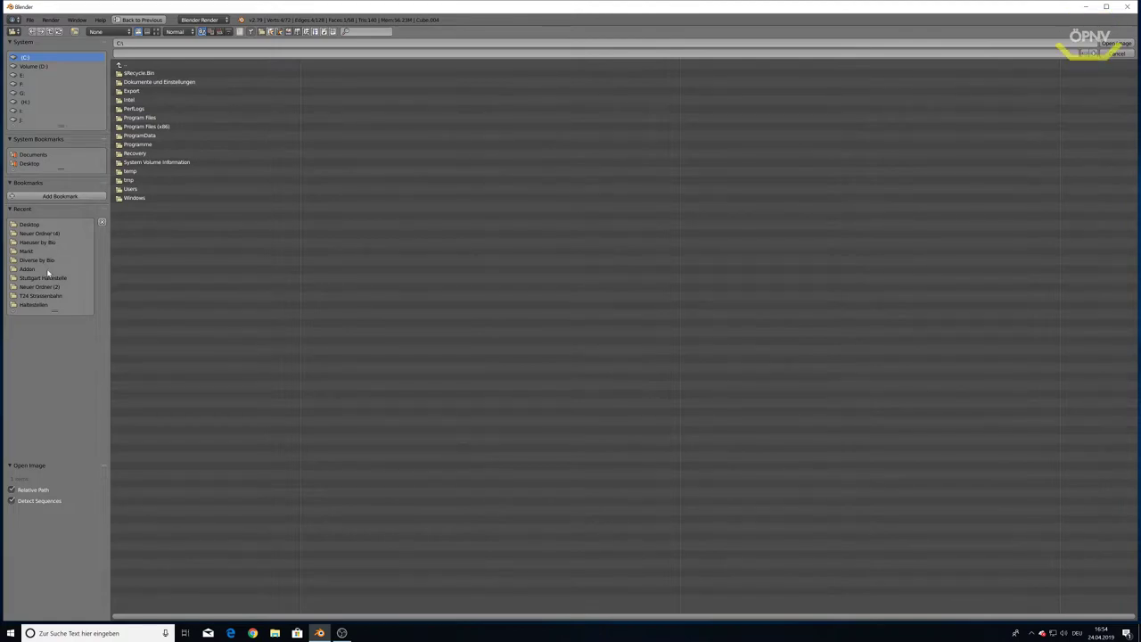
{"action": "left_click", "coordinate": [37, 226]}
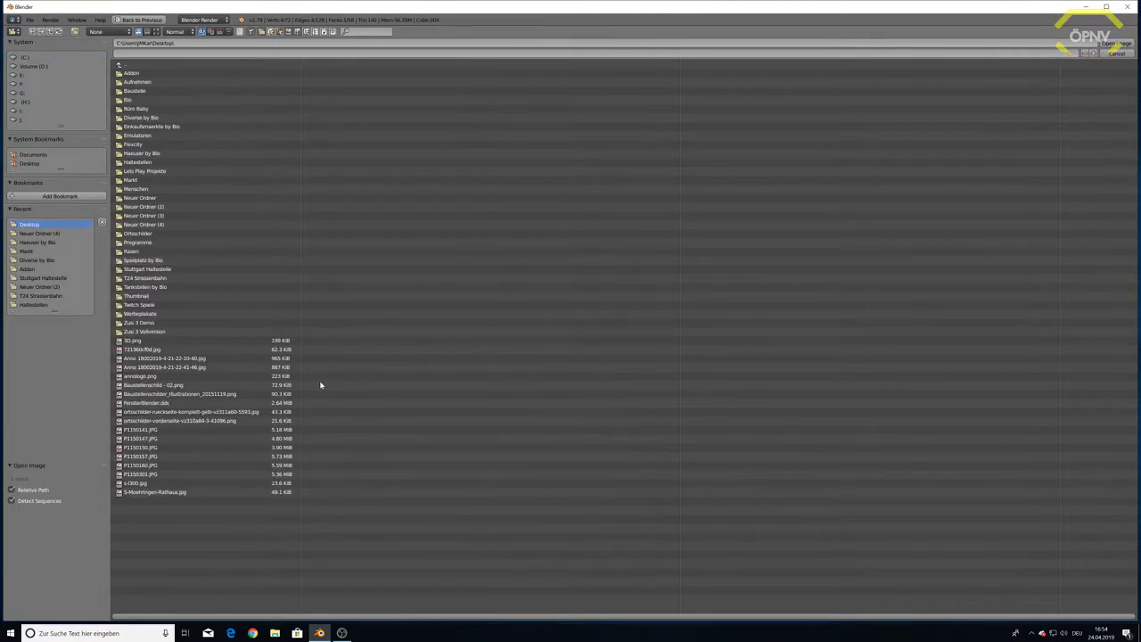
{"action": "double_click", "coordinate": [153, 438]}
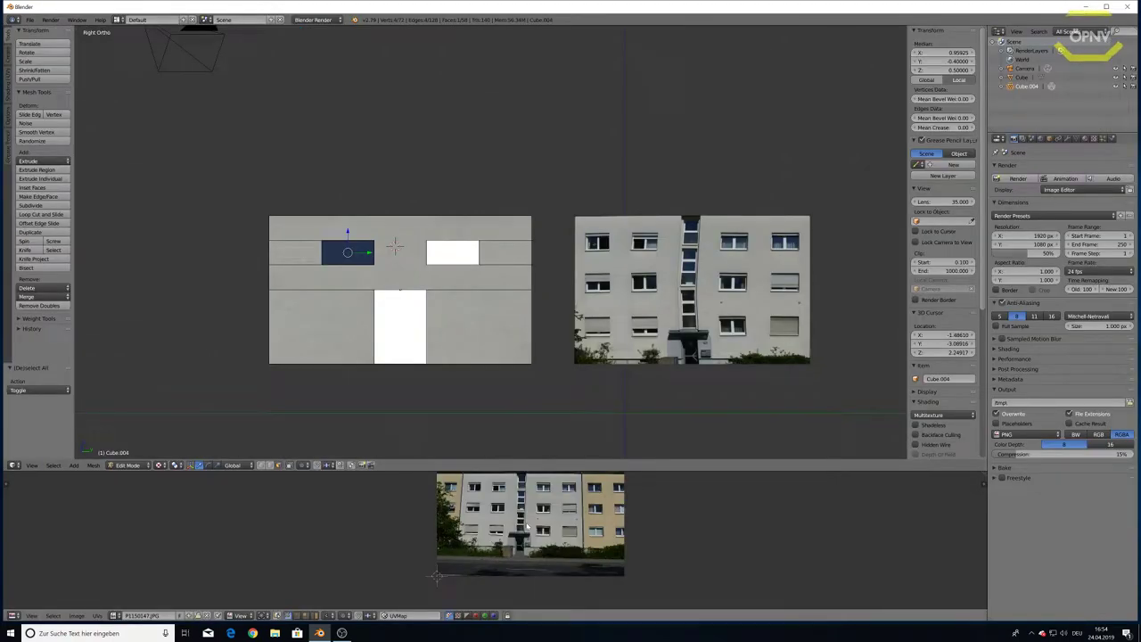
{"action": "scroll", "coordinate": [527, 526], "scroll_direction": "up", "scroll_amount": 3}
{"action": "scroll", "coordinate": [526, 526], "scroll_direction": "up", "scroll_amount": 1}
{"action": "scroll", "coordinate": [524, 526], "scroll_direction": "down", "scroll_amount": 1}
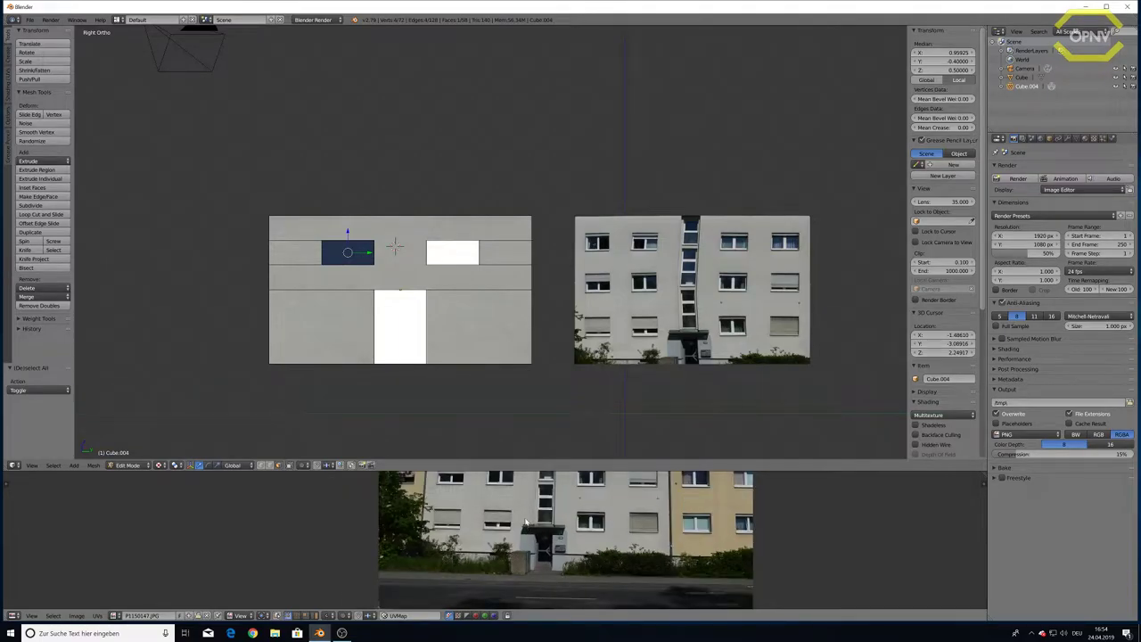
{"action": "middle_click_drag", "start_coordinate": [484, 475], "coordinate": [466, 528]}
- Project the photo from view onto the window face, scale it, and unwrap to show the whole photo
{"action": "key", "text": "u"}
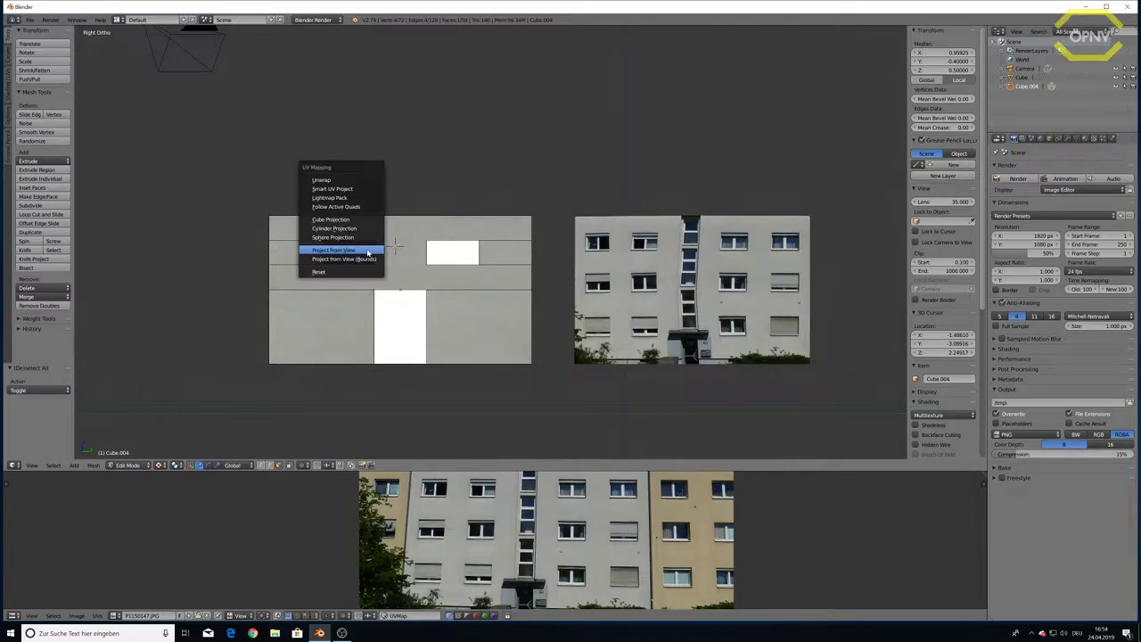
{"action": "left_click", "coordinate": [356, 251]}
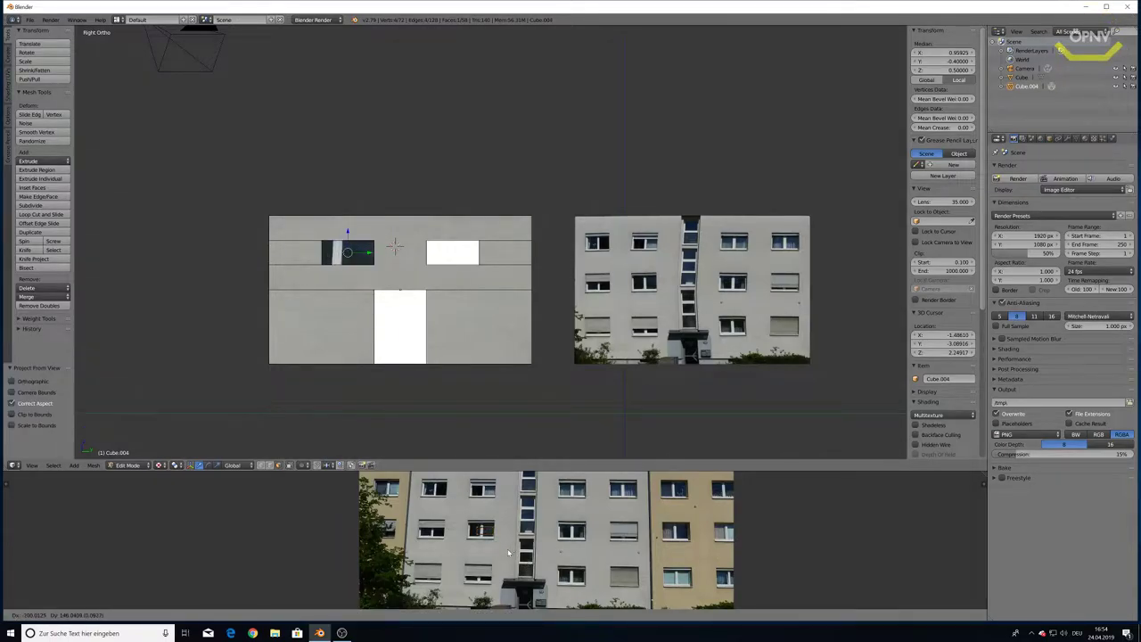
{"action": "left_click", "coordinate": [504, 546]}
{"action": "key", "text": "s"}
{"action": "left_click", "coordinate": [532, 572]}
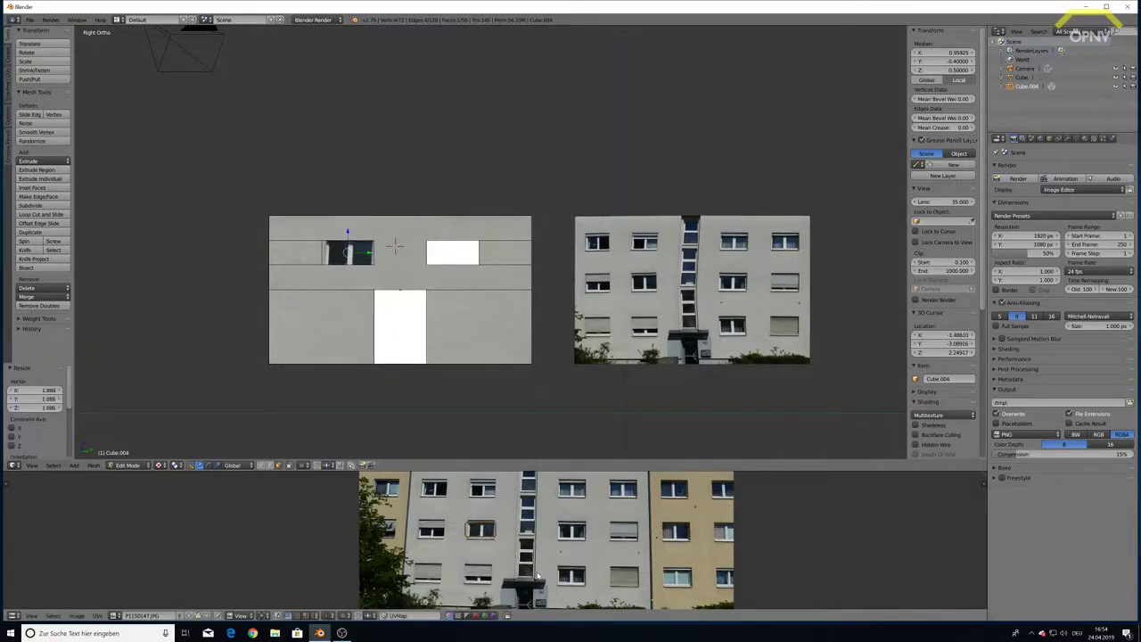
{"action": "key", "text": "e"}
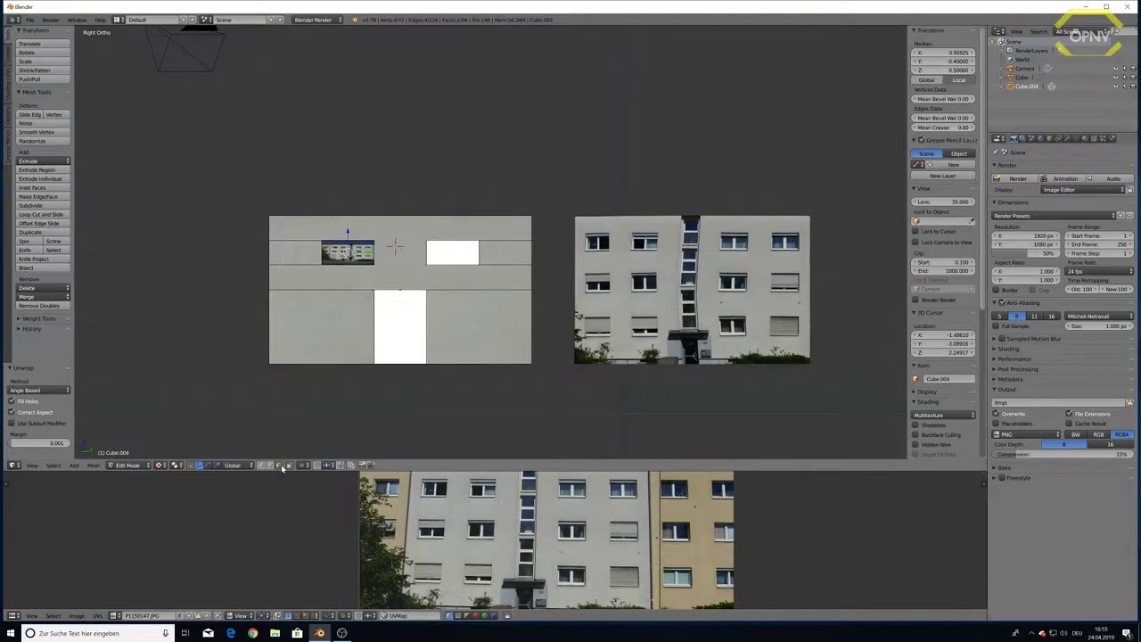
- Shrink the window face's UVs to about a tenth and place them over one photo window
{"action": "key", "text": "s"}
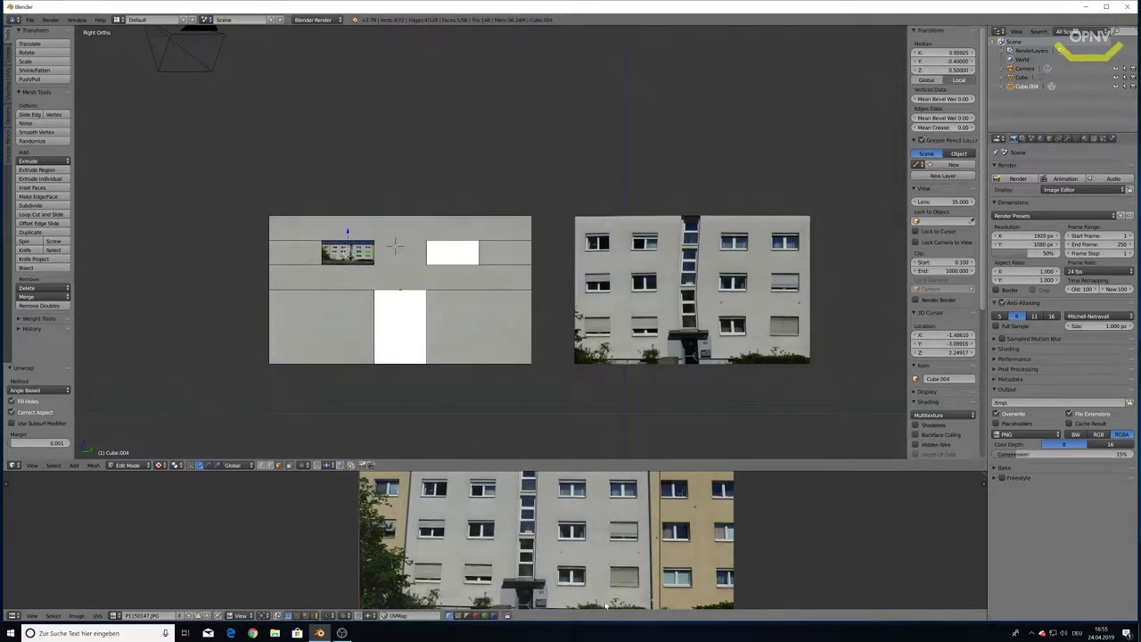
{"action": "left_click", "coordinate": [652, 578]}
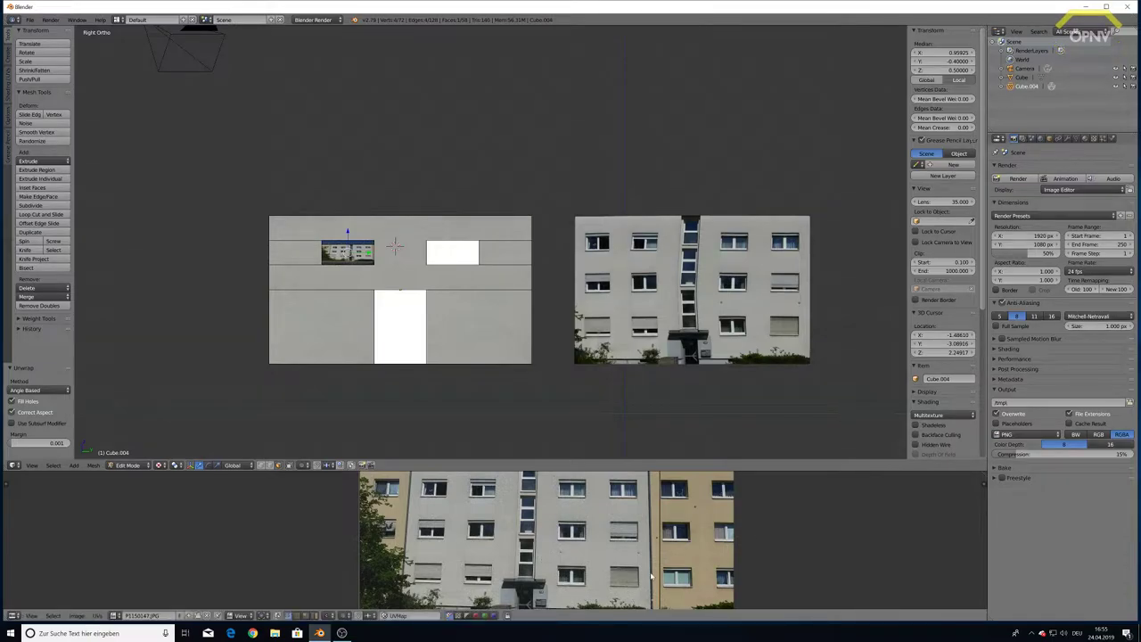
{"action": "scroll", "coordinate": [621, 573], "scroll_direction": "down", "scroll_amount": 4}
{"action": "key", "text": "s"}
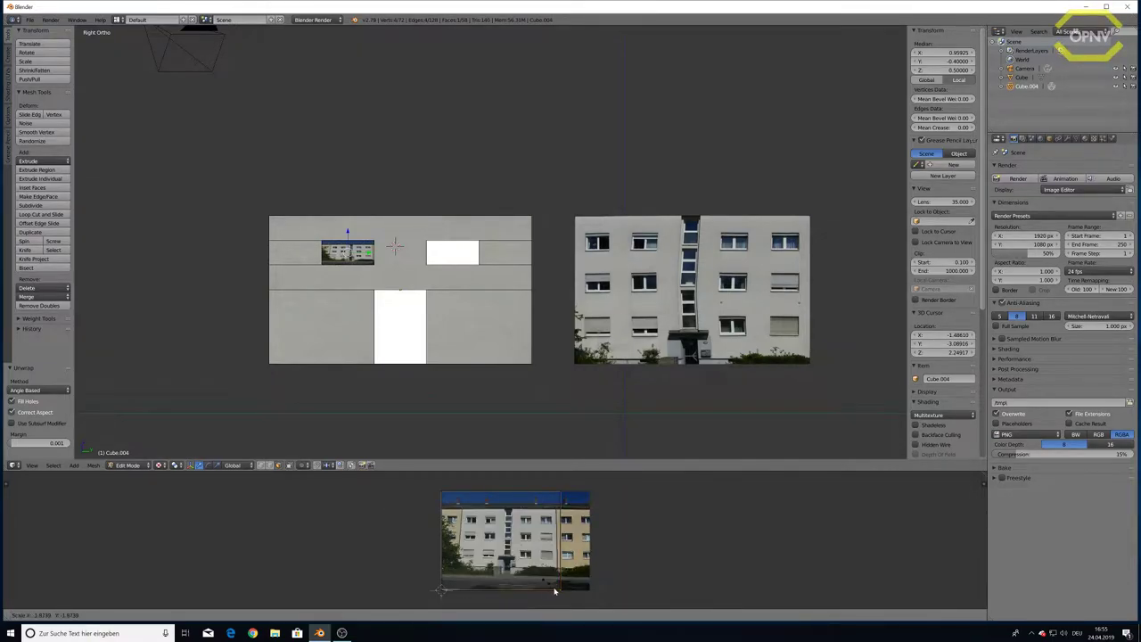
{"action": "left_click", "coordinate": [606, 586]}
{"action": "key", "text": "a"}
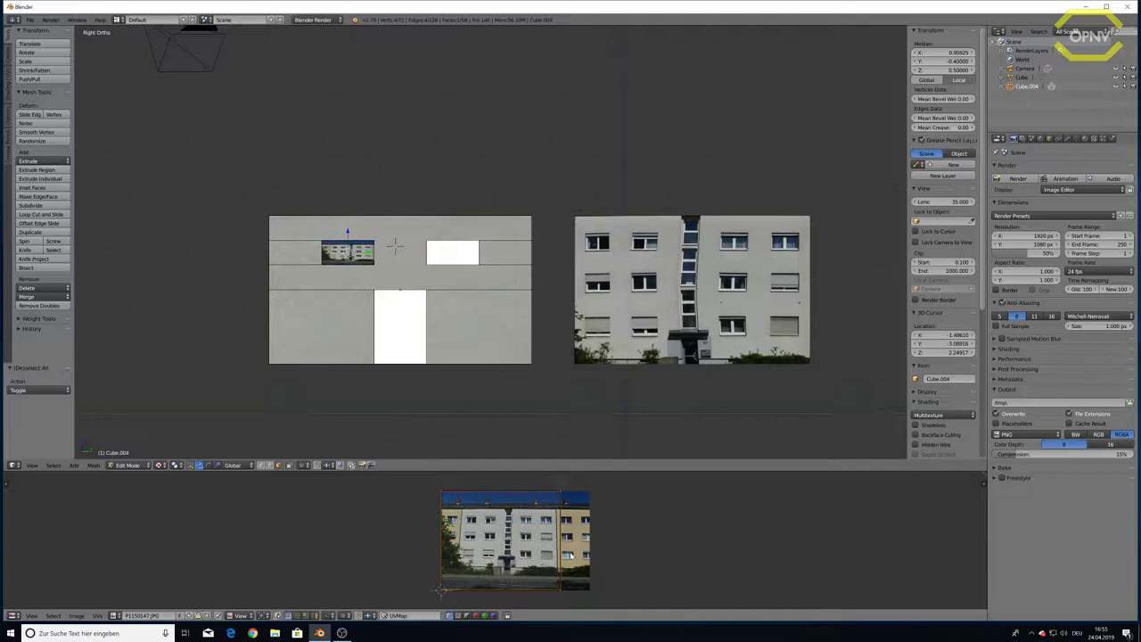
{"action": "key", "text": "s"}
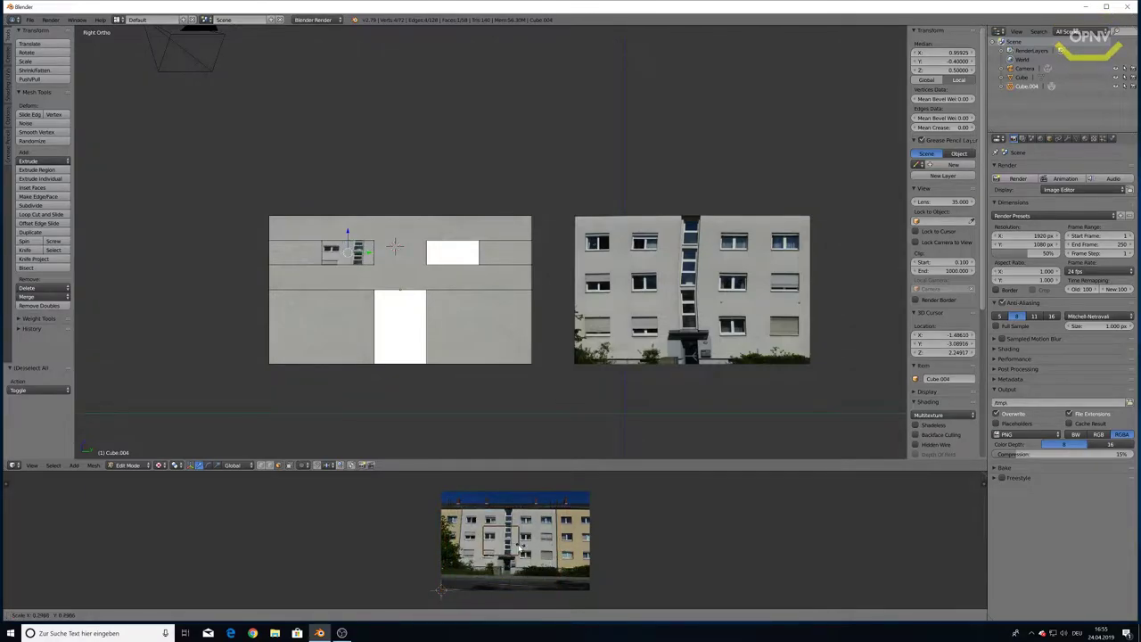
{"action": "left_click", "coordinate": [519, 577]}
{"action": "scroll", "coordinate": [519, 577], "scroll_direction": "up", "scroll_amount": 5}
{"action": "scroll", "coordinate": [519, 577], "scroll_direction": "up", "scroll_amount": 4}
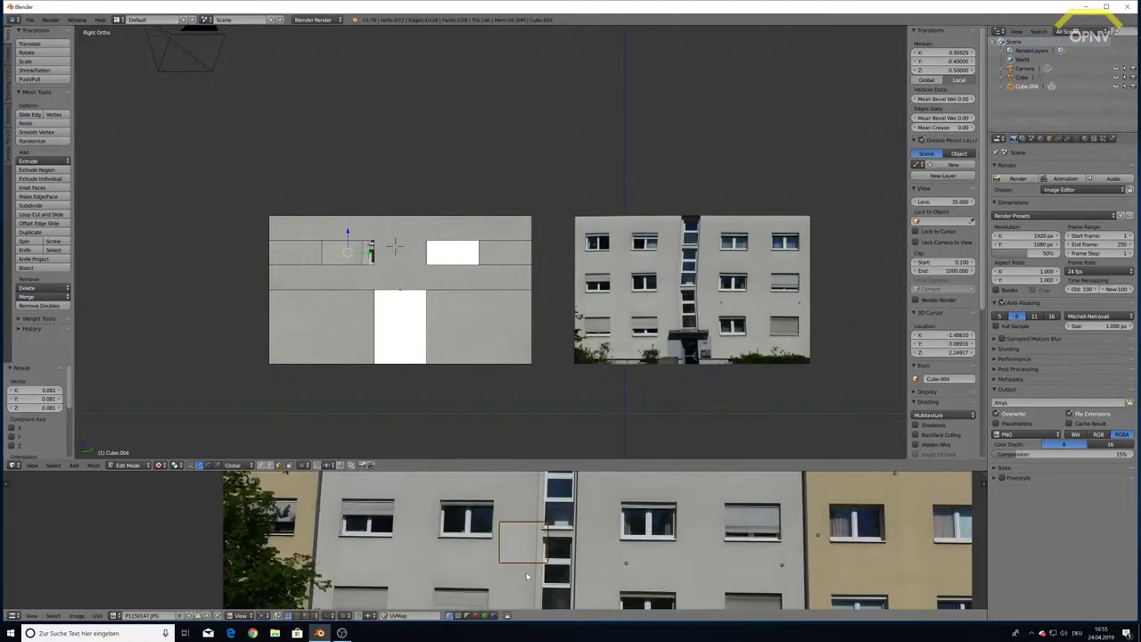
{"action": "key", "text": "g"}
{"action": "left_click", "coordinate": [468, 548]}
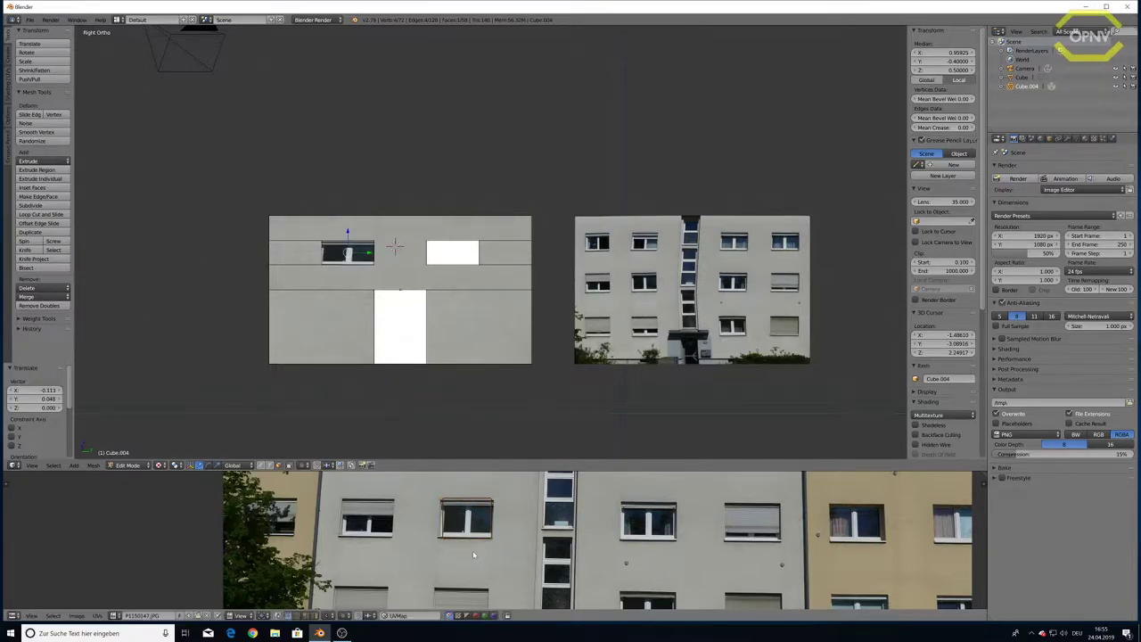
- Tilt, stretch horizontally to the window's width and straighten the UVs to match the window
{"action": "key", "text": "r"}
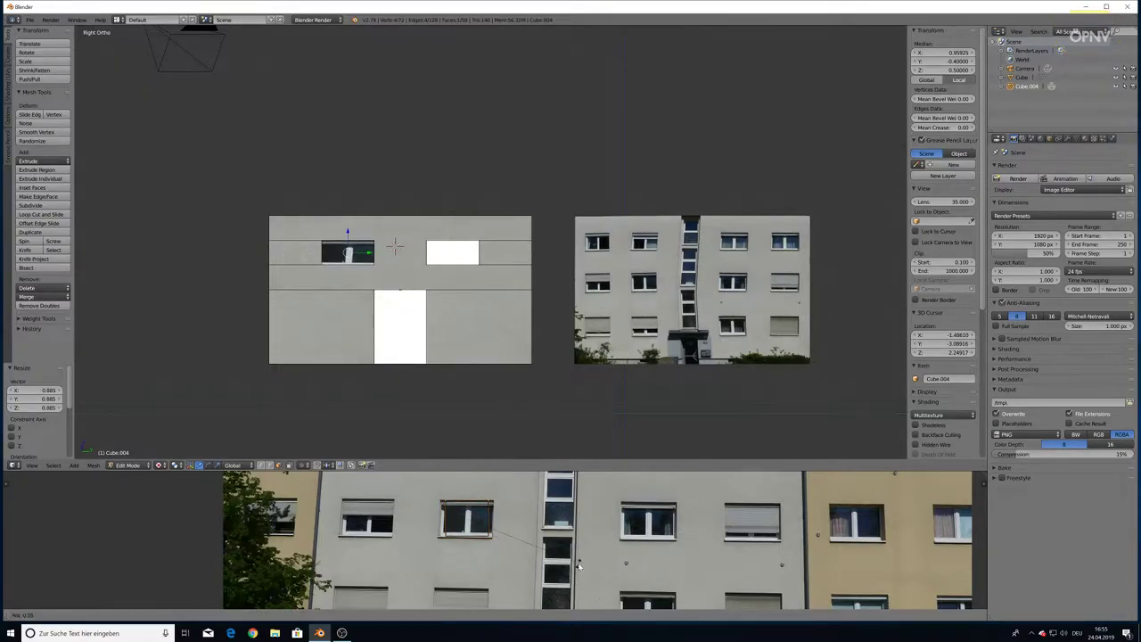
{"action": "left_click", "coordinate": [578, 569]}
{"action": "key", "text": "s"}
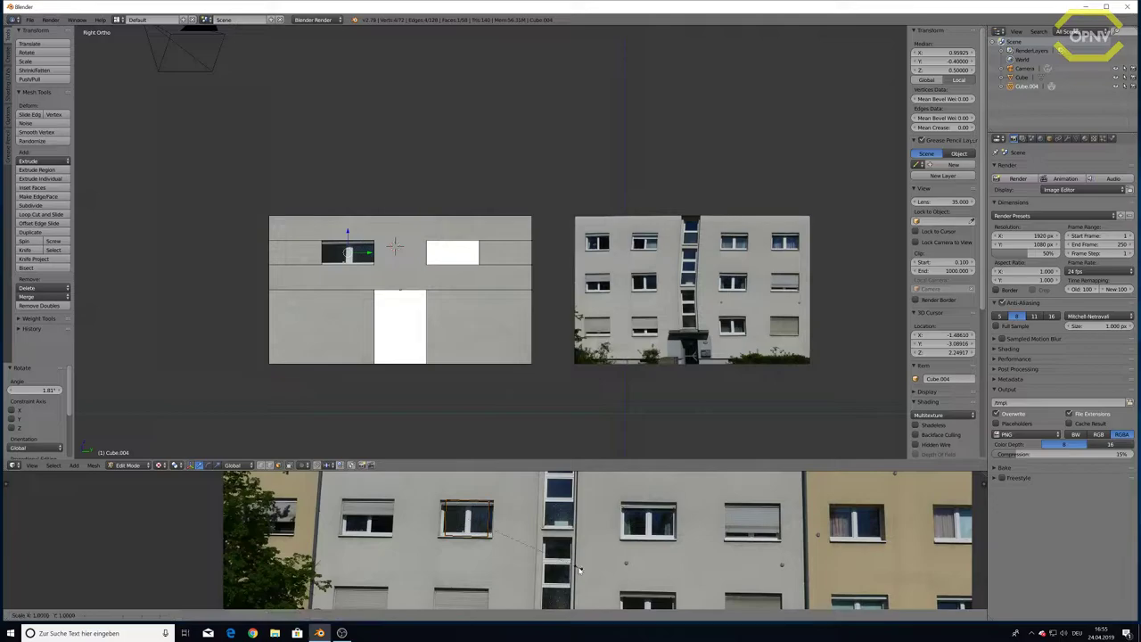
{"action": "key", "text": "x"}
{"action": "left_click", "coordinate": [606, 575]}
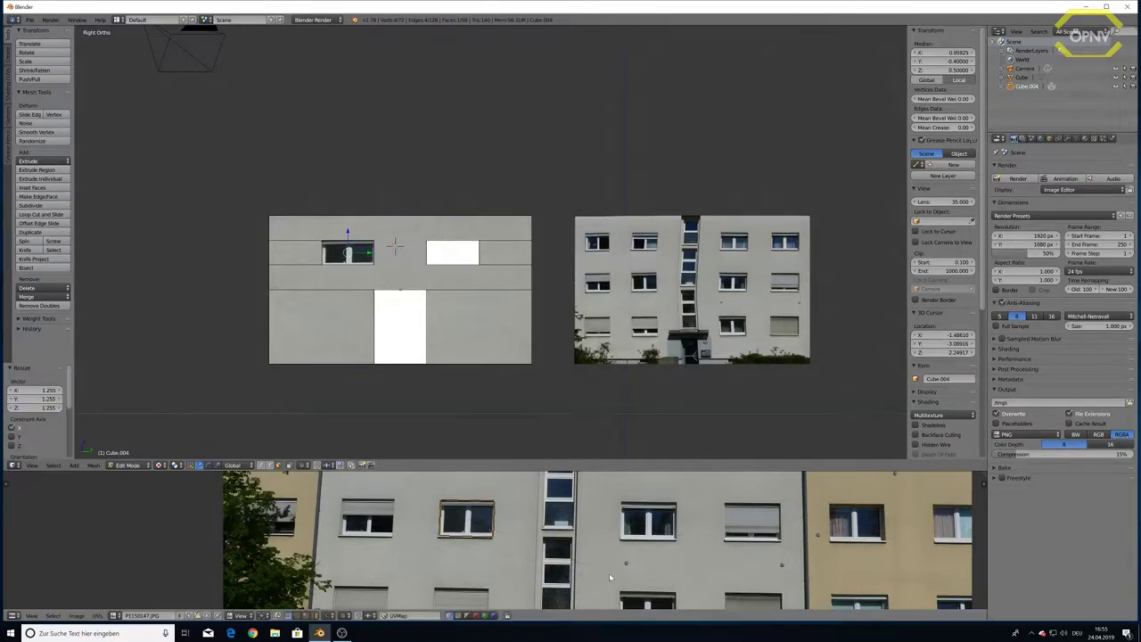
{"action": "key", "text": "r"}
{"action": "left_click", "coordinate": [606, 573]}
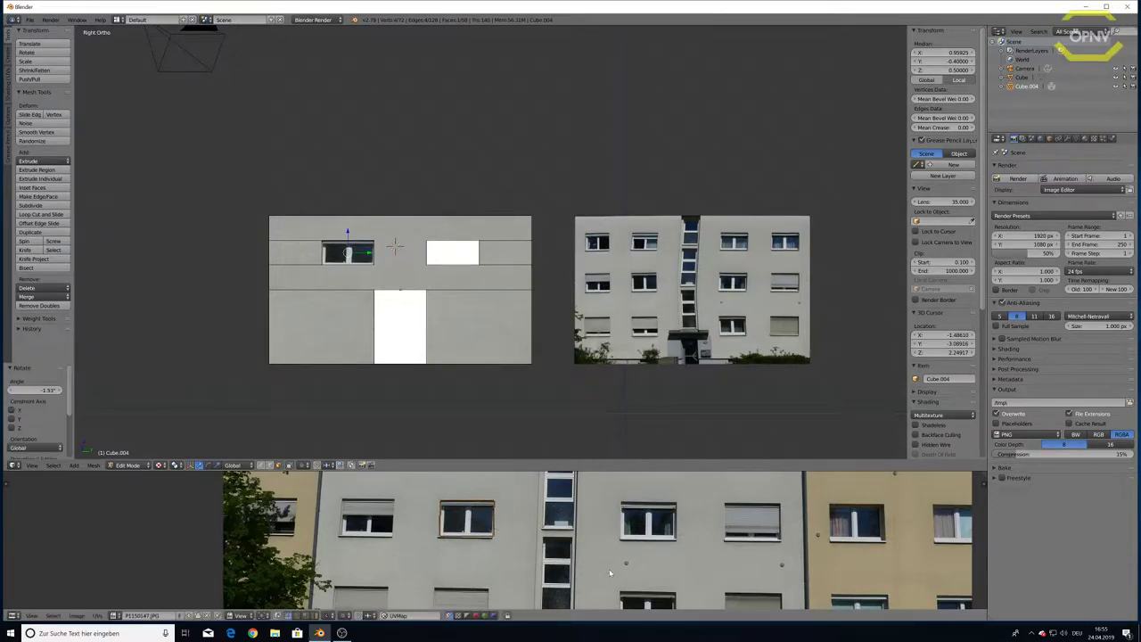
{"action": "scroll", "coordinate": [503, 553], "scroll_direction": "up", "scroll_amount": 4}
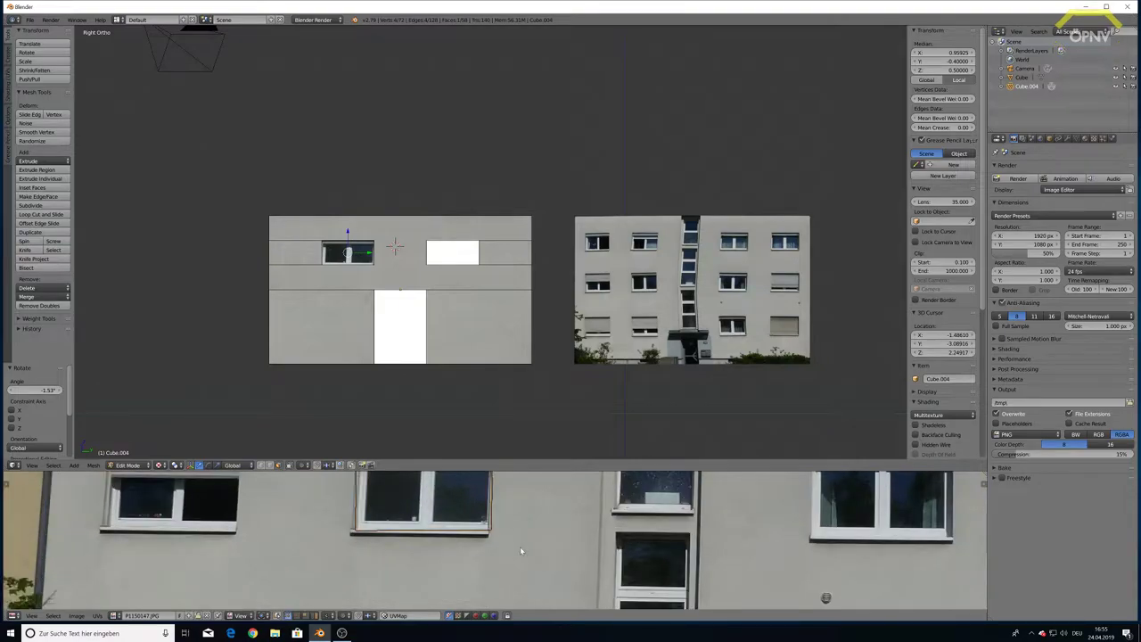
{"action": "middle_click_drag", "start_coordinate": [521, 541], "coordinate": [562, 568]}
{"action": "key", "text": "r"}
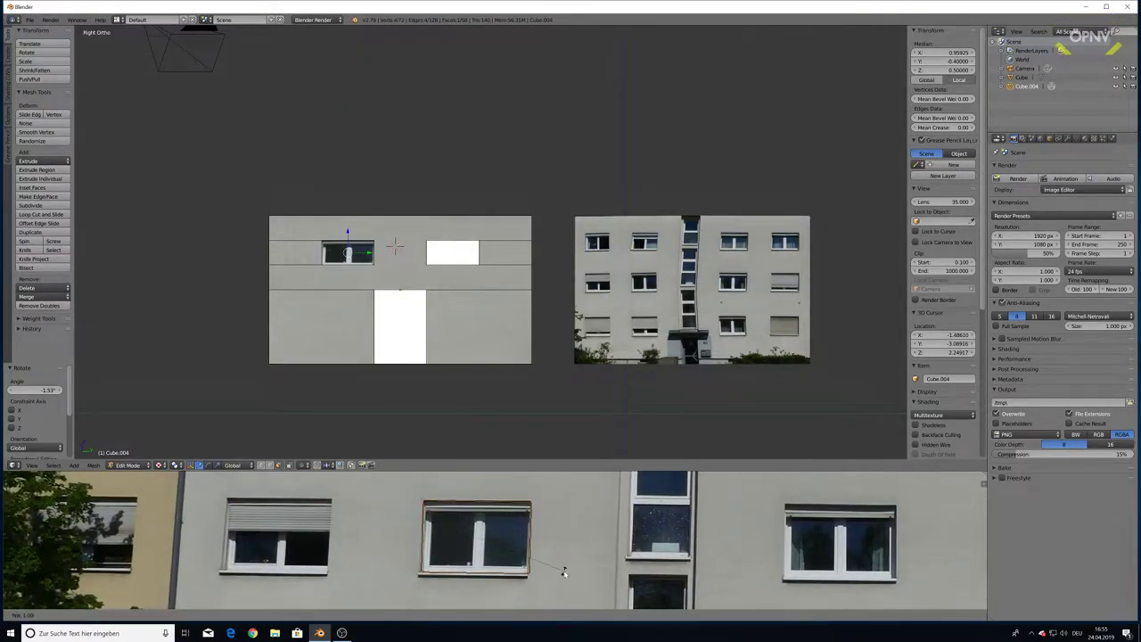
{"action": "key", "text": "g"}
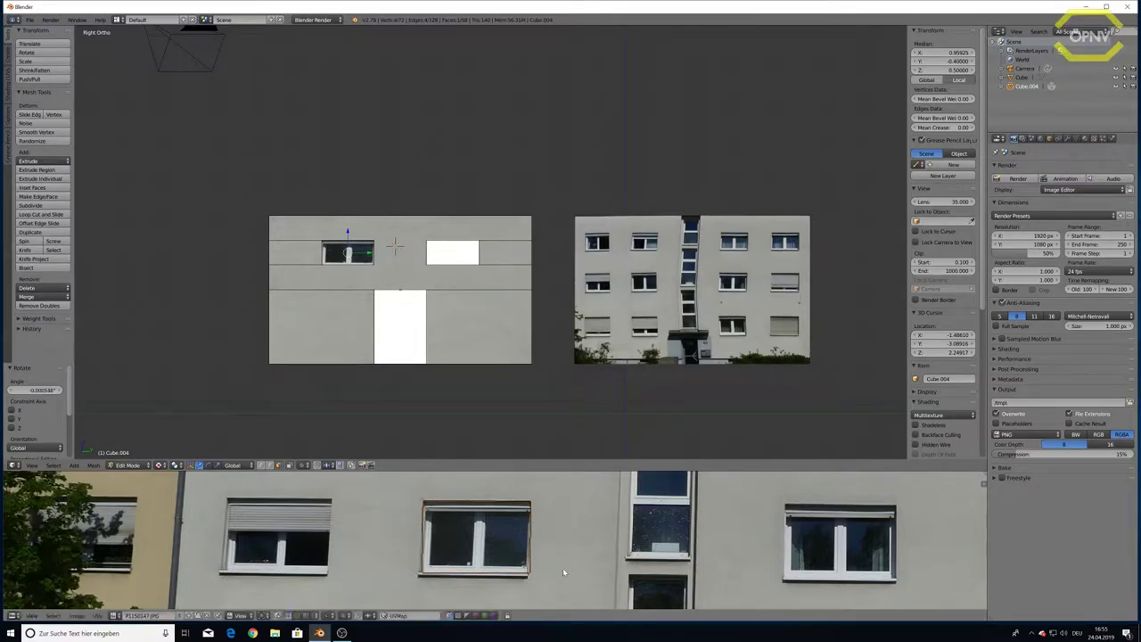
{"action": "left_click", "coordinate": [563, 568]}
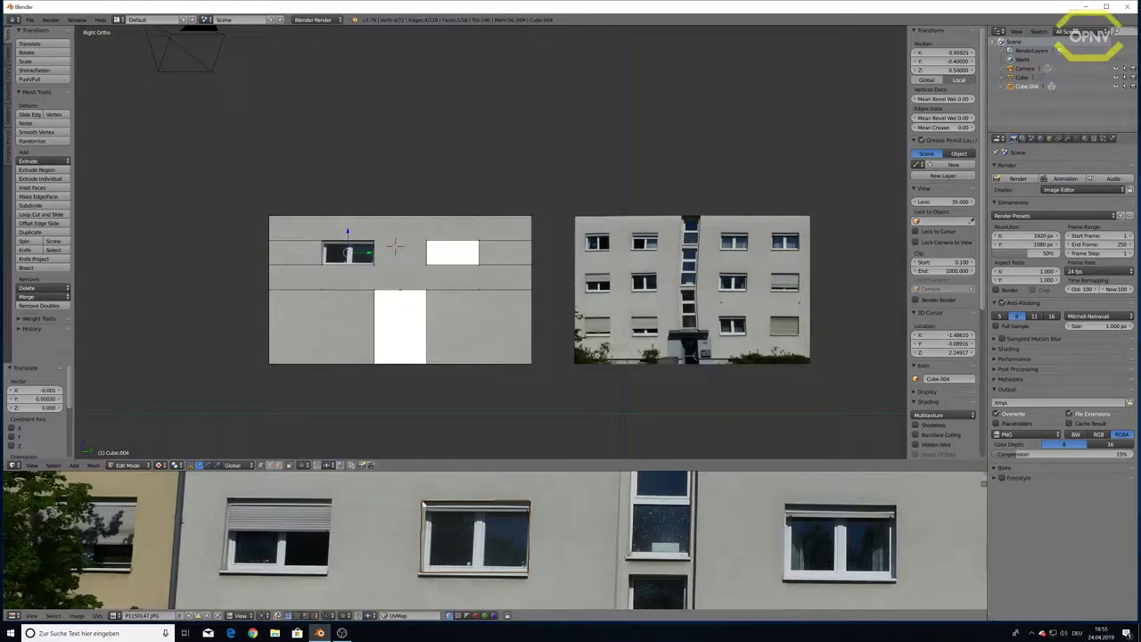
- Align three UV edges with the window frame, then deselect and orbit to view the blocks
{"action": "key", "text": "g"}
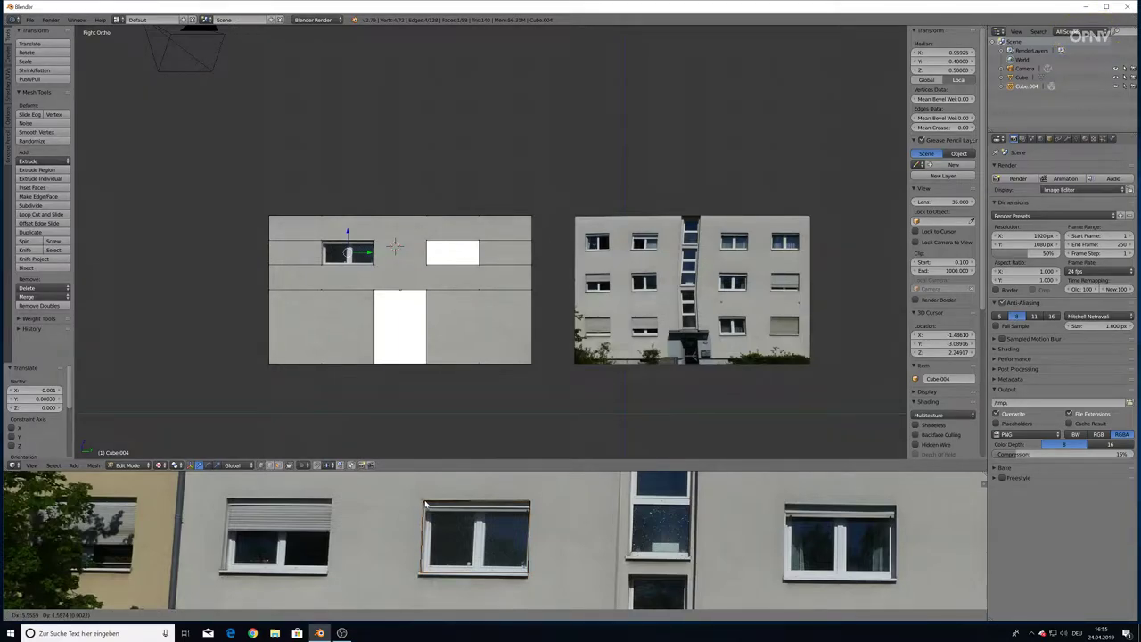
{"action": "left_click", "coordinate": [453, 509]}
{"action": "key", "text": "g"}
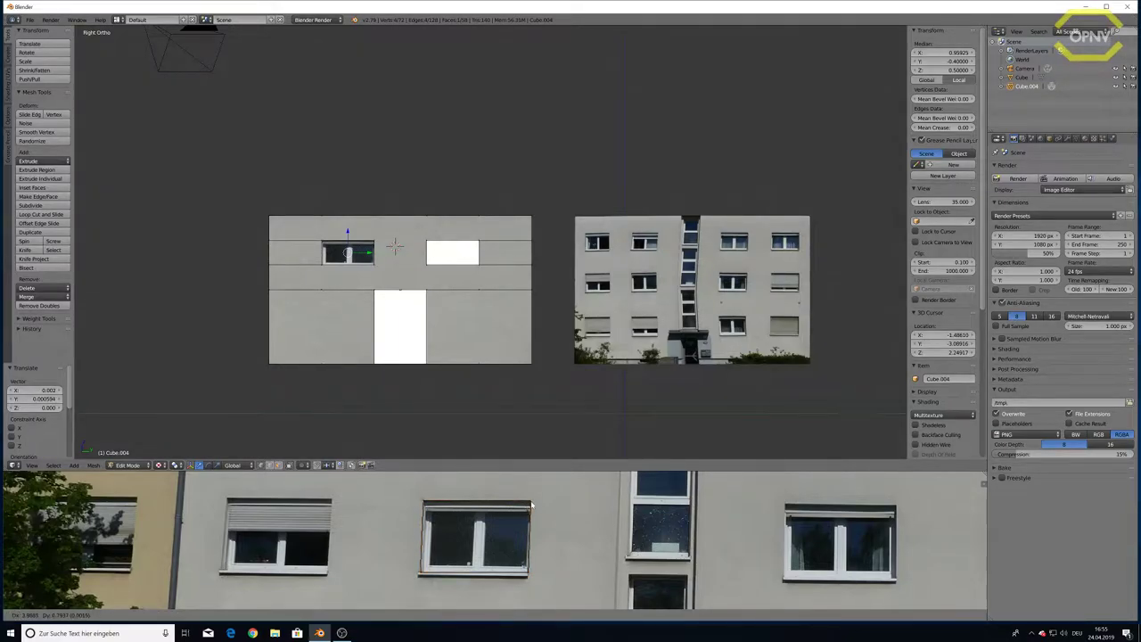
{"action": "left_click", "coordinate": [530, 539]}
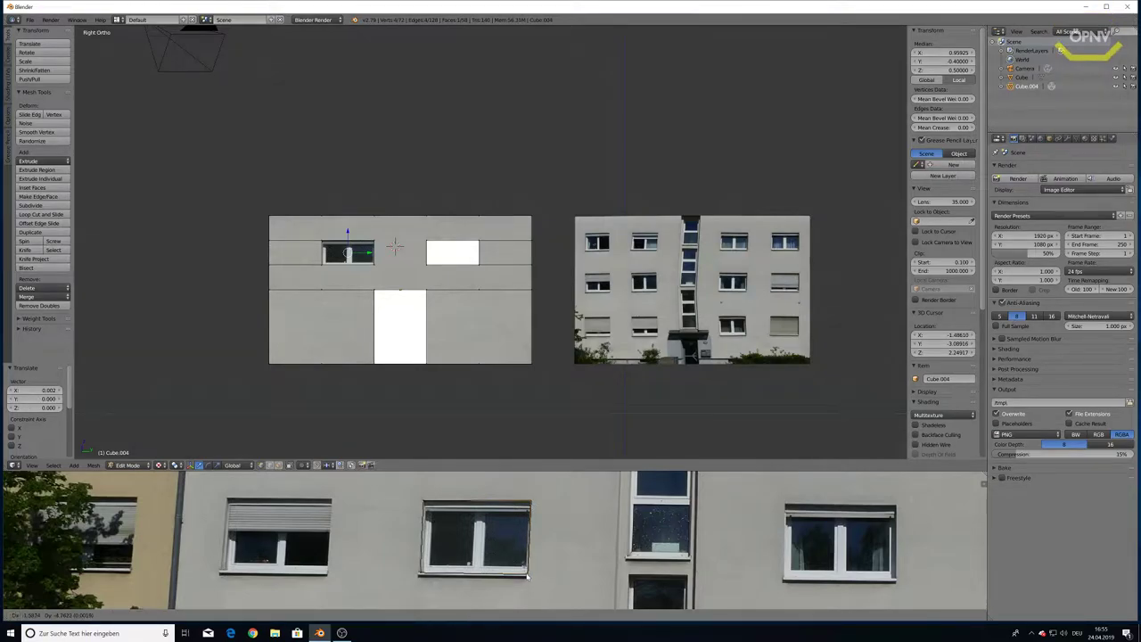
{"action": "key", "text": "g"}
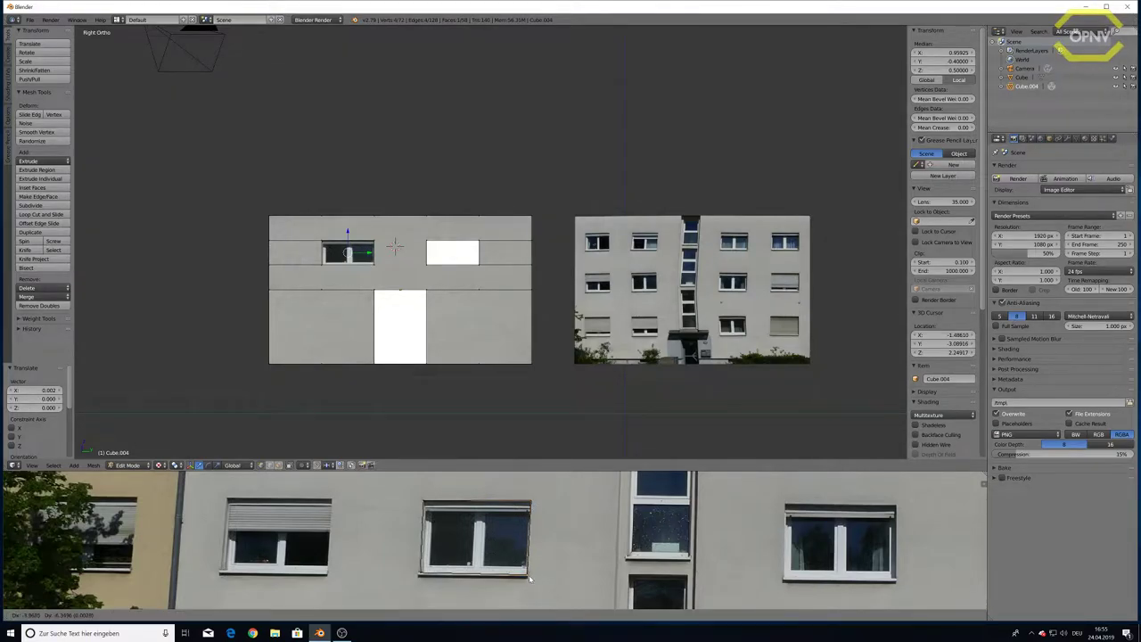
{"action": "left_click", "coordinate": [526, 580]}
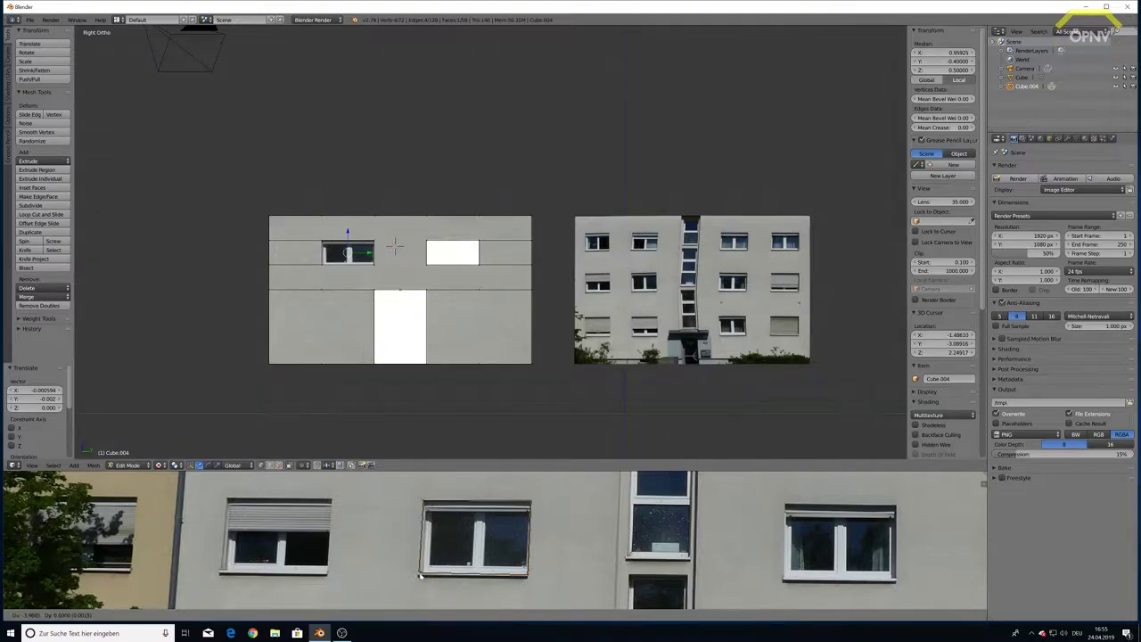
{"action": "key", "text": "a"}
{"action": "mouse_move", "coordinate": [443, 411]}
{"action": "middle_mouse_down"}
{"action": "mouse_move", "coordinate": [377, 368]}
{"action": "mouse_move", "coordinate": [415, 395]}
{"action": "mouse_move", "coordinate": [484, 390]}
{"action": "mouse_move", "coordinate": [434, 392]}
{"action": "middle_mouse_up"}
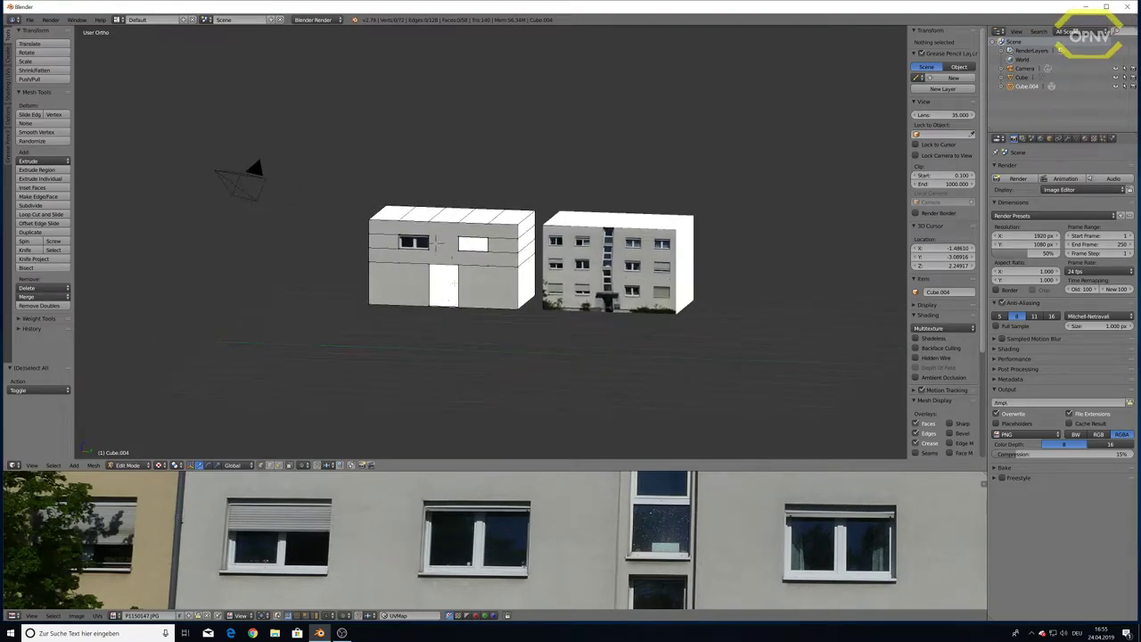
- Add a new cube and move it along X beside the two blocks
{"action": "scroll", "coordinate": [490, 259], "scroll_direction": "up", "scroll_amount": 4}
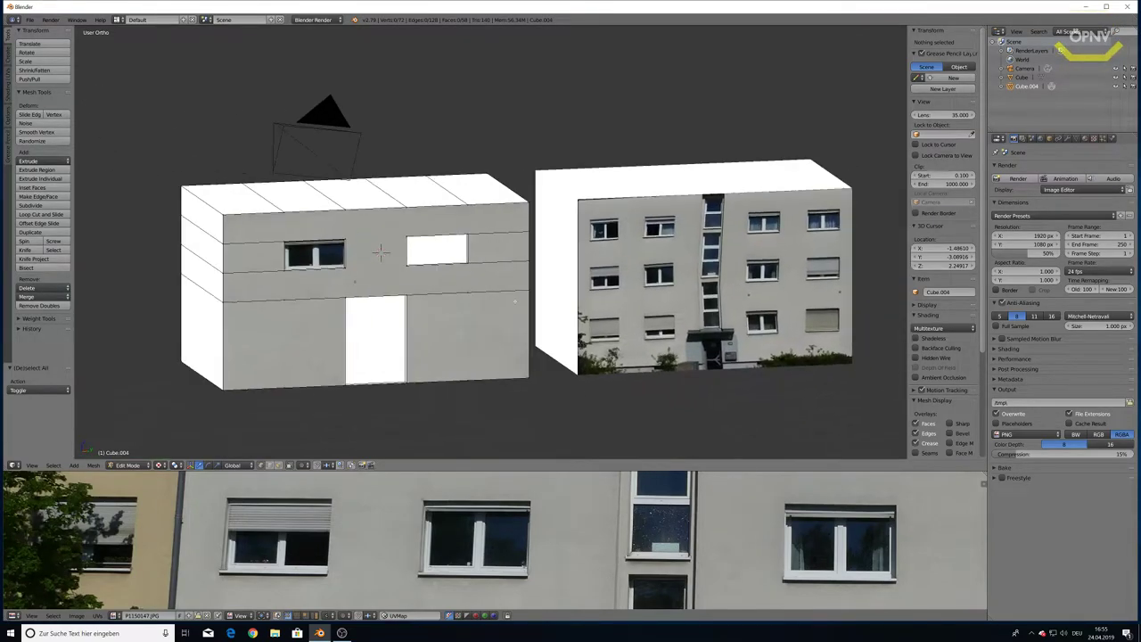
{"action": "scroll", "coordinate": [514, 300], "scroll_direction": "down", "scroll_amount": 3}
{"action": "middle_click_drag", "start_coordinate": [515, 301], "coordinate": [522, 367]}
{"action": "key", "text": "Tab"}
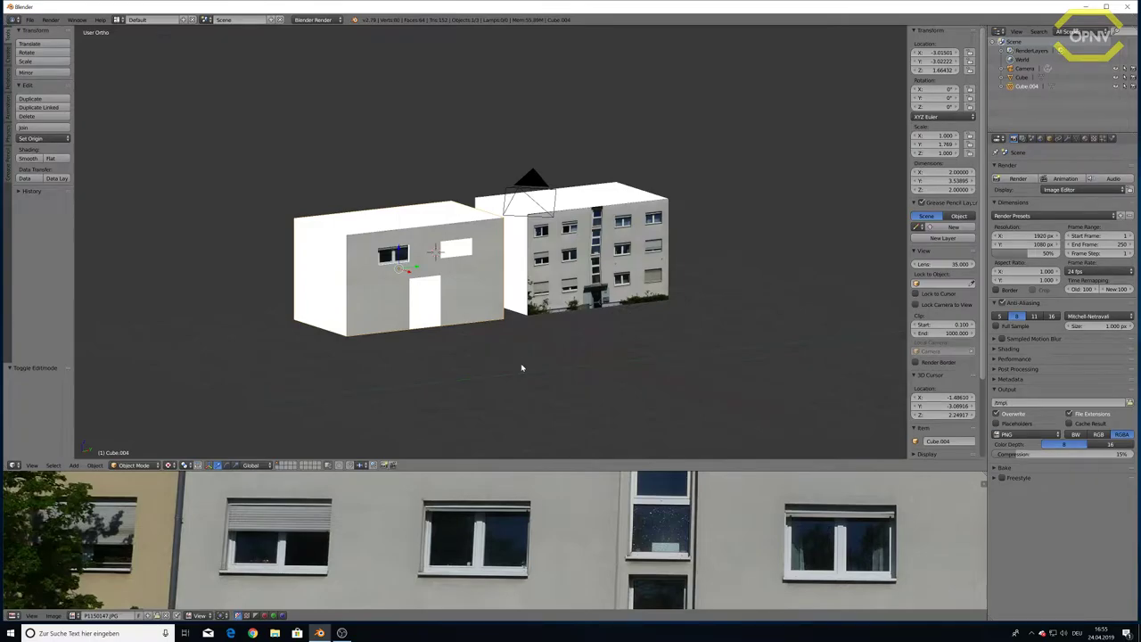
{"action": "key", "text": "shift+a"}
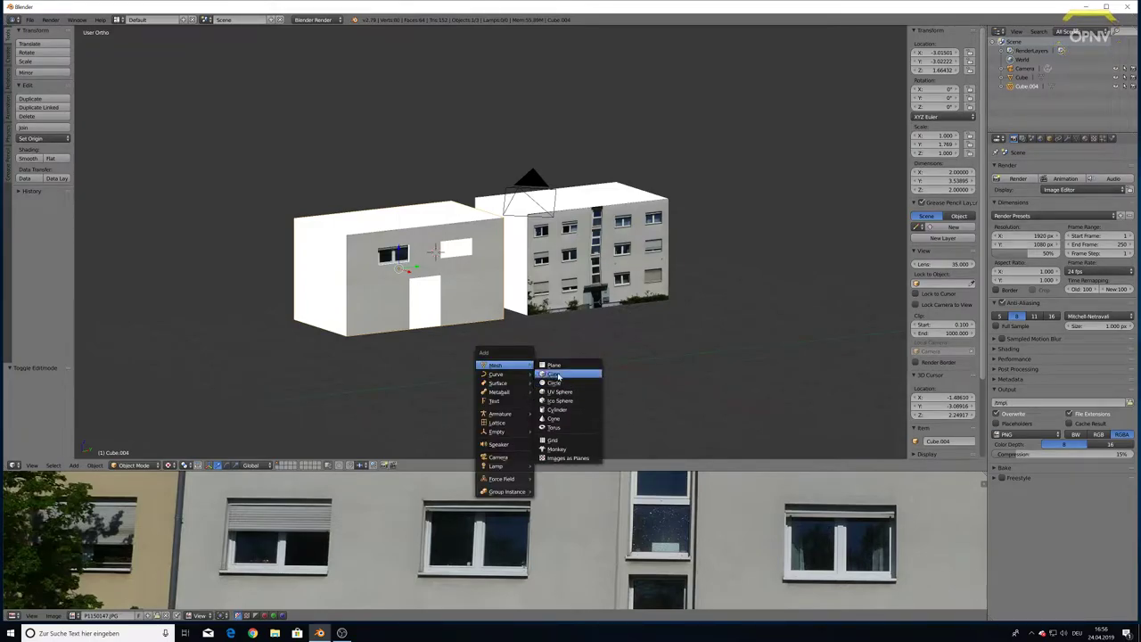
{"action": "left_click", "coordinate": [554, 374]}
{"action": "middle_click_drag", "start_coordinate": [489, 279], "coordinate": [496, 277]}
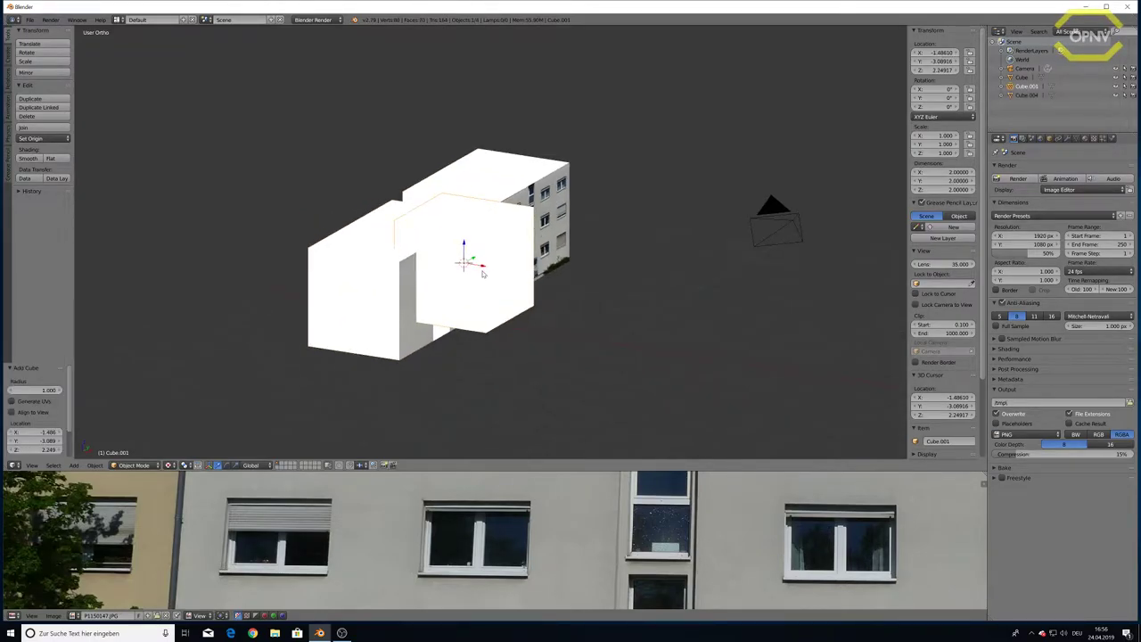
{"action": "left_click_drag", "start_coordinate": [482, 273], "coordinate": [571, 281]}
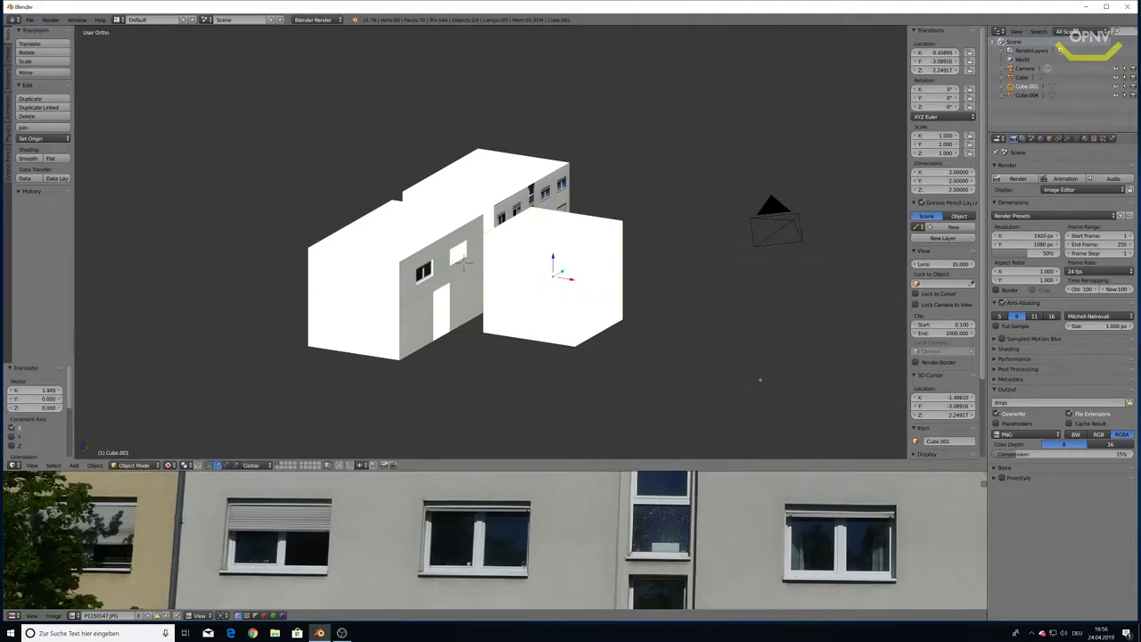
- Switch the viewport to solid shading
{"action": "key", "text": "Tab"}
{"action": "key", "text": "Tab"}
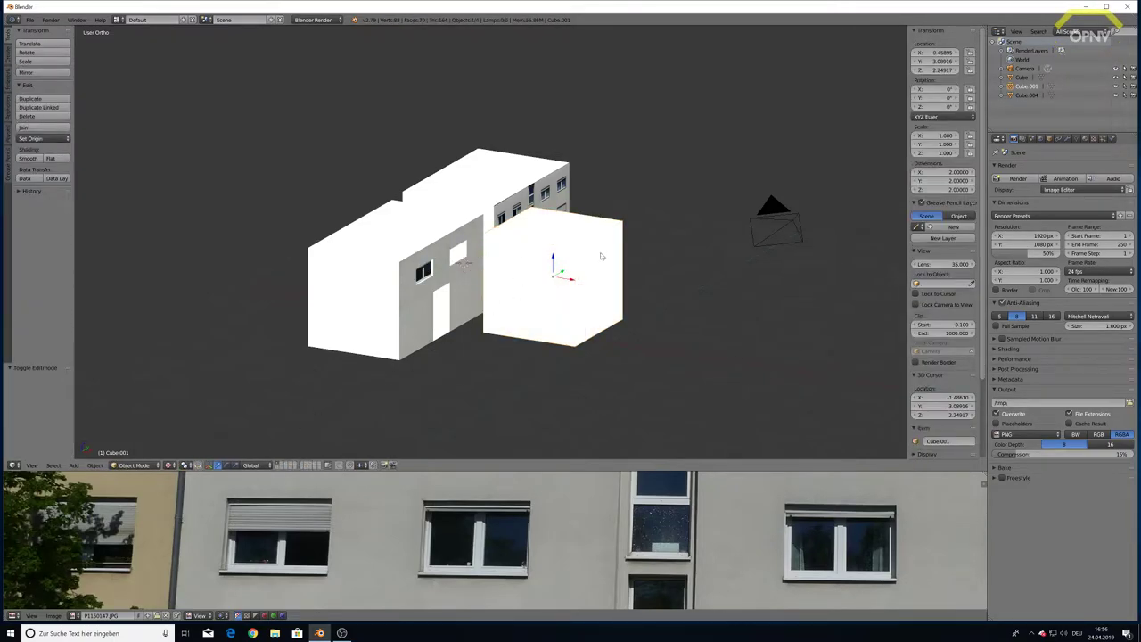
{"action": "left_click", "coordinate": [170, 464]}
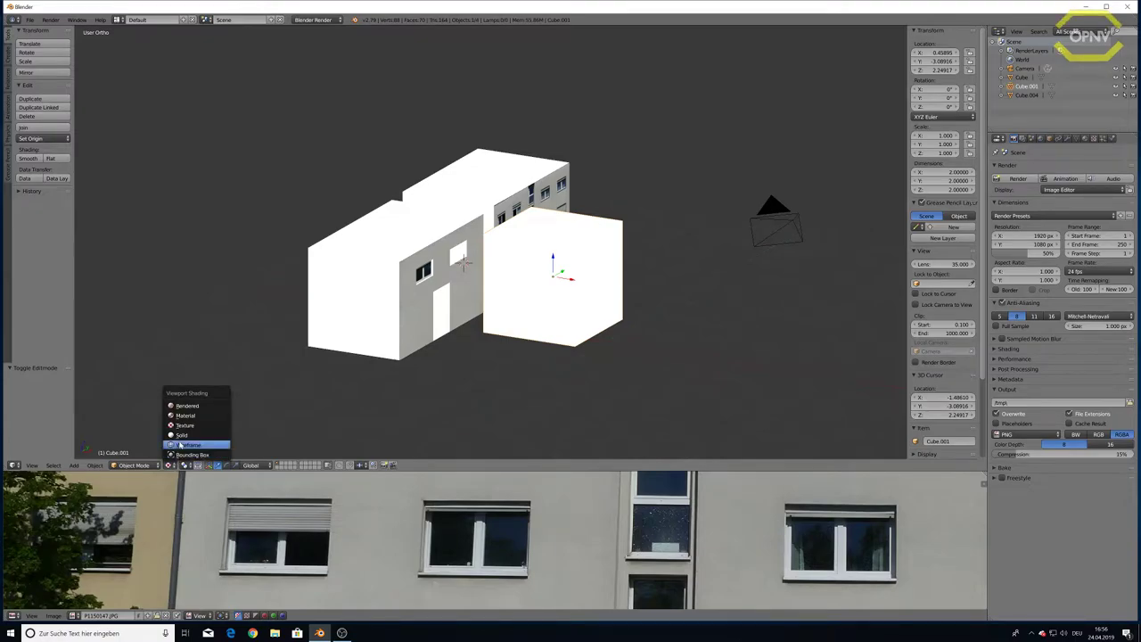
{"action": "left_click", "coordinate": [183, 434]}
{"action": "scroll", "coordinate": [721, 397], "scroll_direction": "up", "scroll_amount": 1}
{"action": "scroll", "coordinate": [736, 383], "scroll_direction": "up", "scroll_amount": 1}
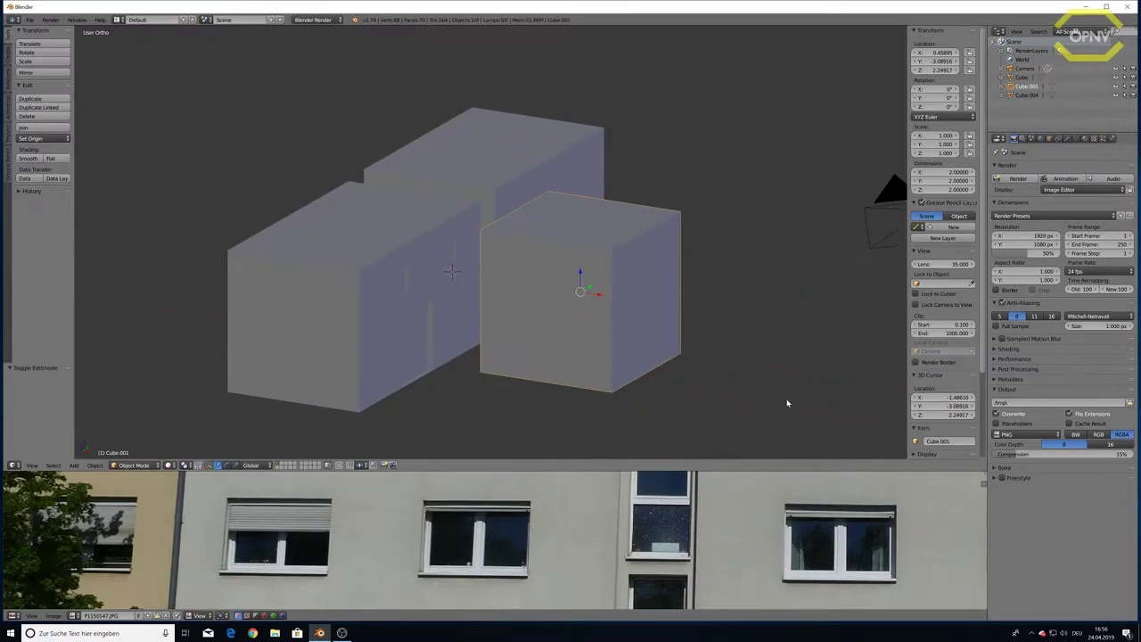
- Flatten the cube along Z into a thin slab (Z scale 0.025)
{"action": "key", "text": "s"}
{"action": "key", "text": "z"}
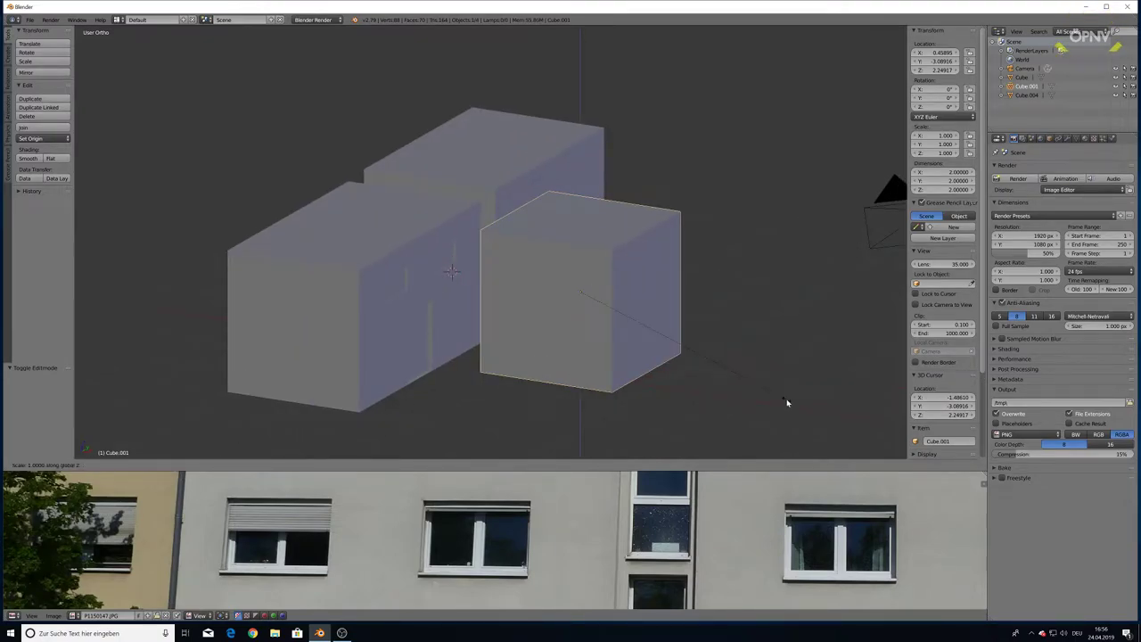
{"action": "left_click", "coordinate": [585, 299]}
{"action": "scroll", "coordinate": [624, 312], "scroll_direction": "up", "scroll_amount": 2}
- Shrink the slab along X and Y
{"action": "key", "text": "s"}
{"action": "key", "text": "x"}
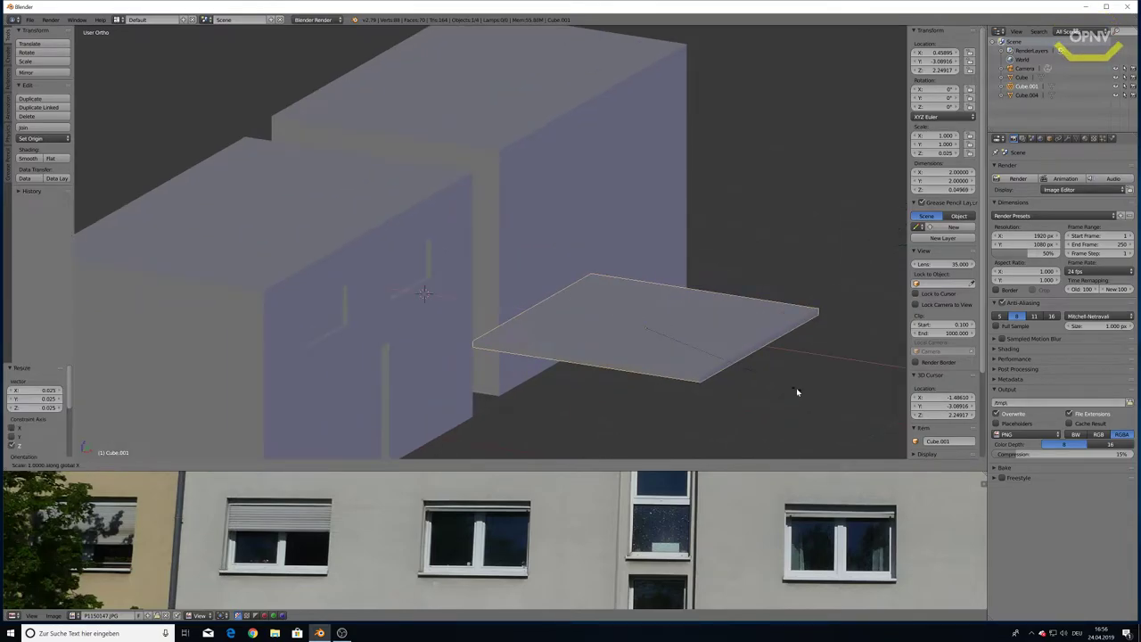
{"action": "left_click", "coordinate": [693, 344]}
{"action": "middle_click_drag", "start_coordinate": [695, 342], "coordinate": [695, 360]}
{"action": "key", "text": "s"}
{"action": "key", "text": "y"}
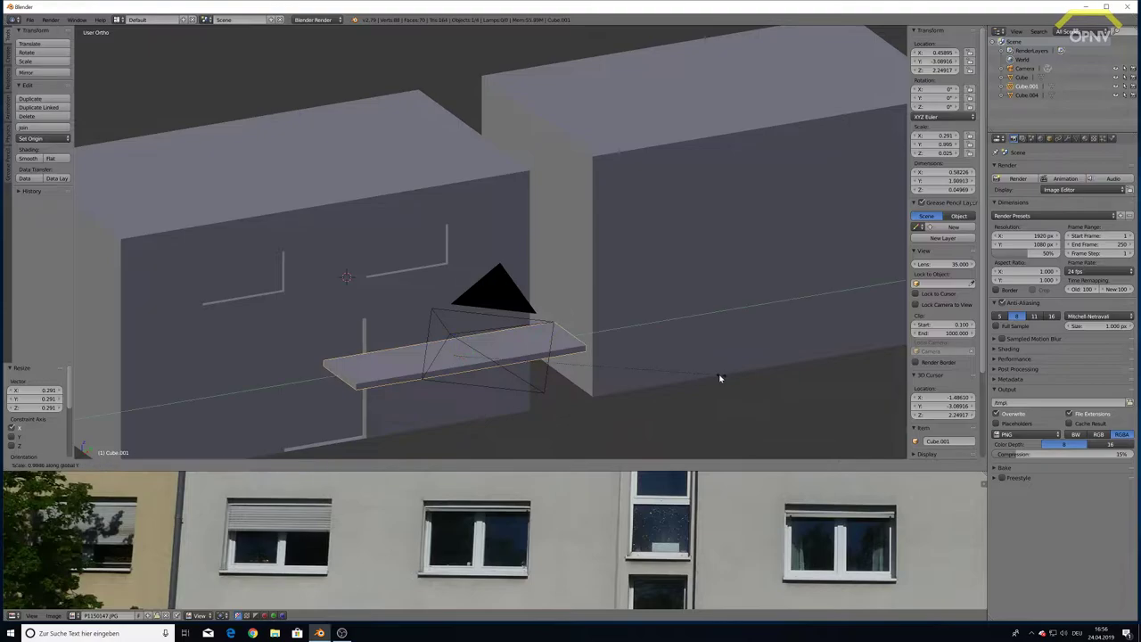
{"action": "left_click", "coordinate": [619, 371]}
{"action": "middle_click_drag", "start_coordinate": [619, 372], "coordinate": [566, 377]}
- Move the slab onto the left block's front wall just above the door opening
{"action": "key", "text": "g"}
{"action": "key", "text": "x"}
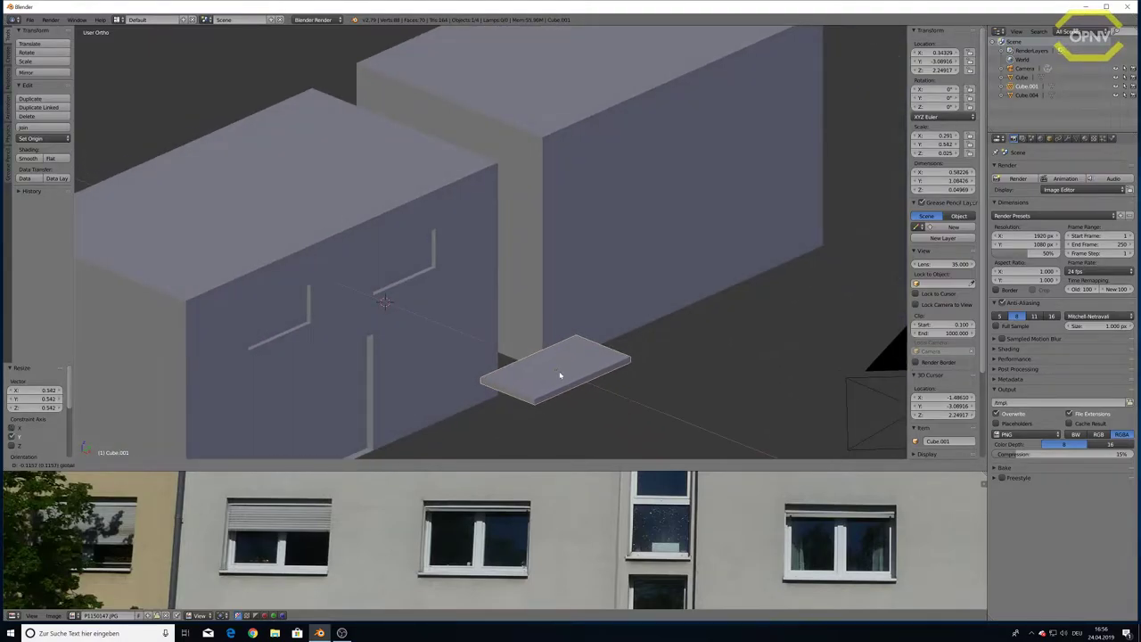
{"action": "left_click", "coordinate": [337, 324]}
{"action": "key", "text": "g"}
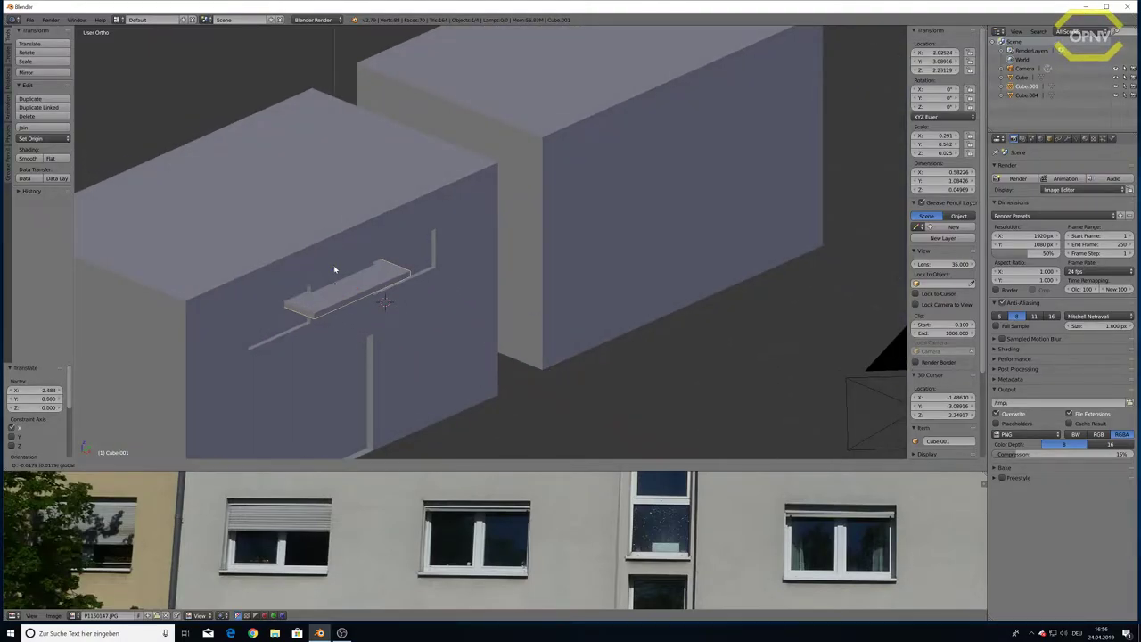
{"action": "left_click", "coordinate": [431, 383]}
{"action": "mouse_move", "coordinate": [431, 383]}
{"action": "middle_mouse_down"}
{"action": "mouse_move", "coordinate": [407, 369]}
{"action": "mouse_move", "coordinate": [552, 354]}
{"action": "mouse_move", "coordinate": [493, 309]}
{"action": "mouse_move", "coordinate": [565, 311]}
{"action": "mouse_move", "coordinate": [522, 306]}
{"action": "middle_mouse_up"}
{"action": "key", "text": "g"}
{"action": "key", "text": "y"}
{"action": "left_click", "coordinate": [519, 304]}
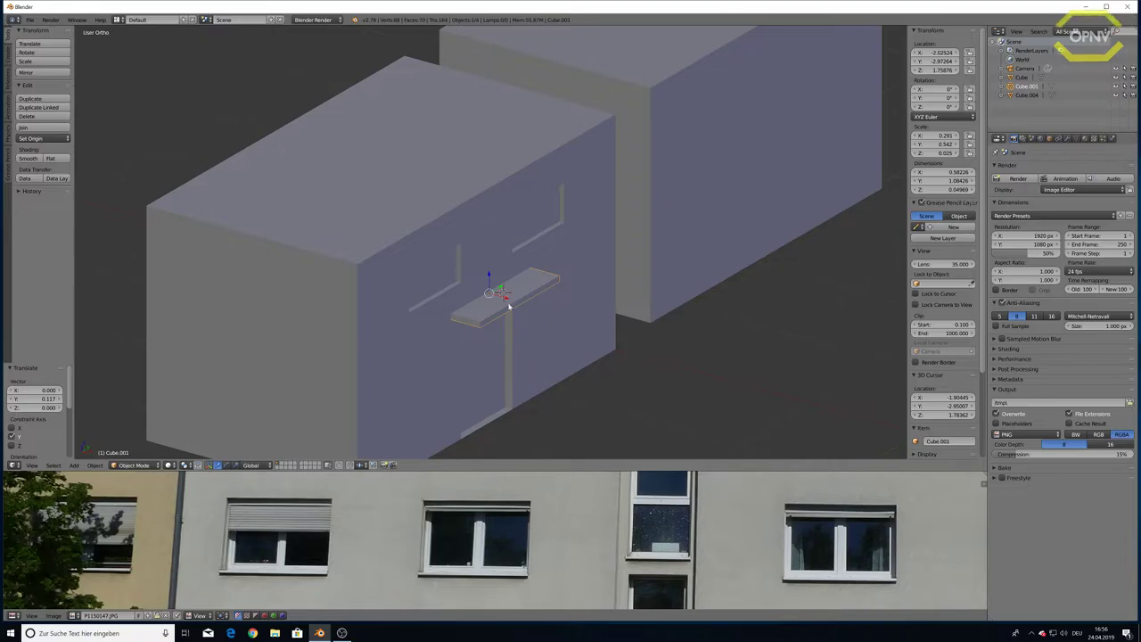
{"action": "key", "text": "g"}
{"action": "key", "text": "x"}
{"action": "left_click", "coordinate": [675, 389]}
- Narrow the slab to X scale 0.180 and fine-tune its X position against the wall
{"action": "key", "text": "s"}
{"action": "key", "text": "x"}
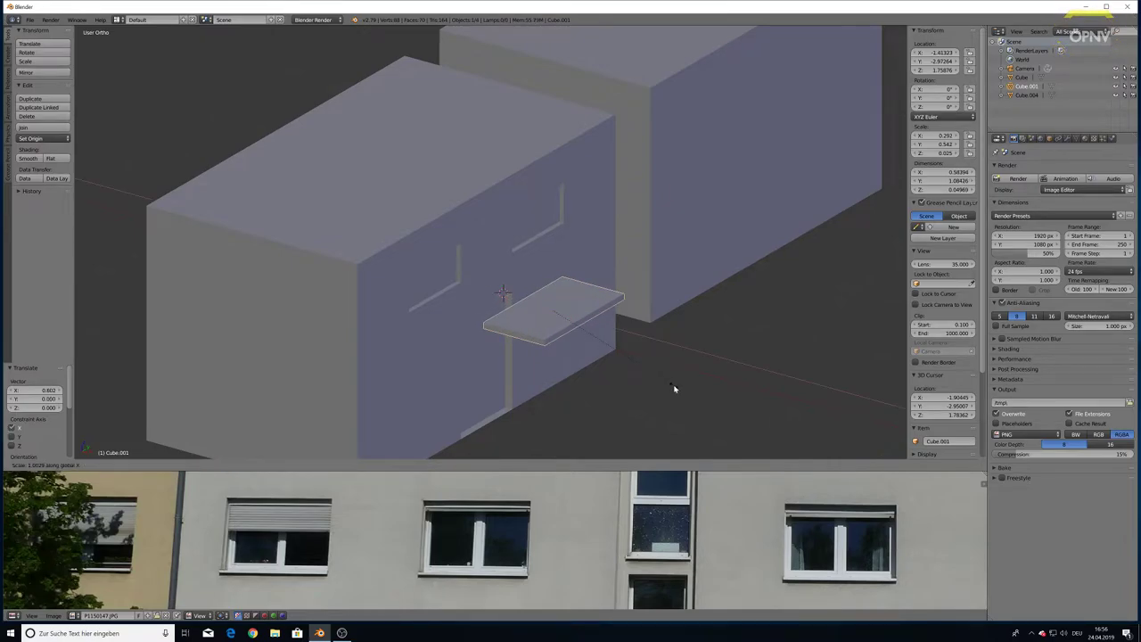
{"action": "left_click", "coordinate": [626, 359]}
{"action": "key", "text": "g"}
{"action": "key", "text": "x"}
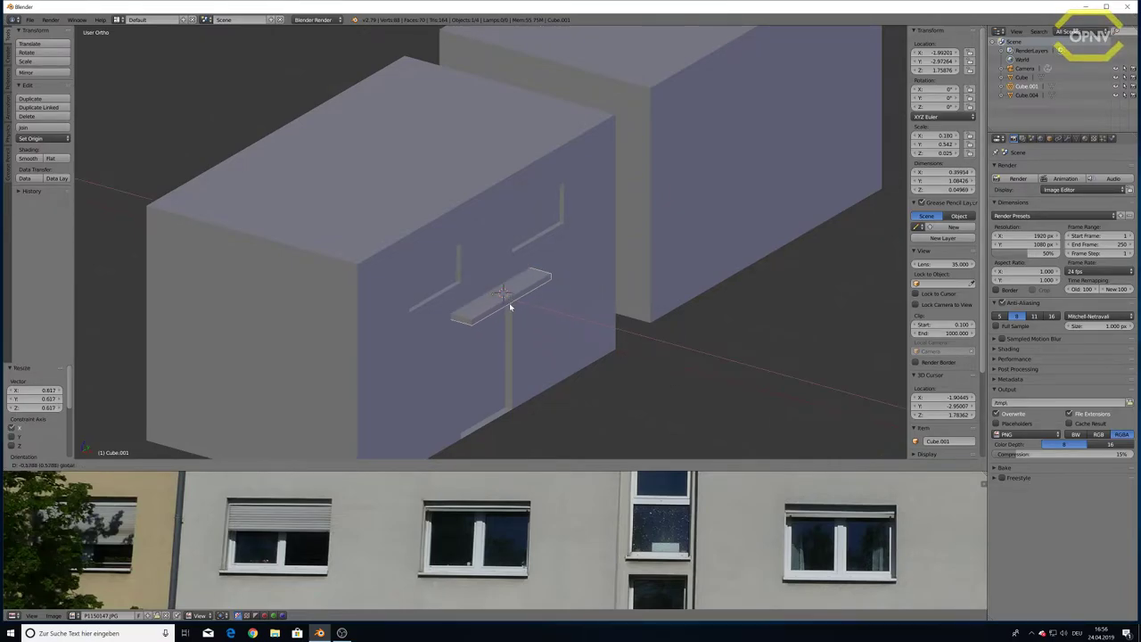
{"action": "left_click", "coordinate": [512, 304]}
{"action": "scroll", "coordinate": [513, 304], "scroll_direction": "up", "scroll_amount": 2}
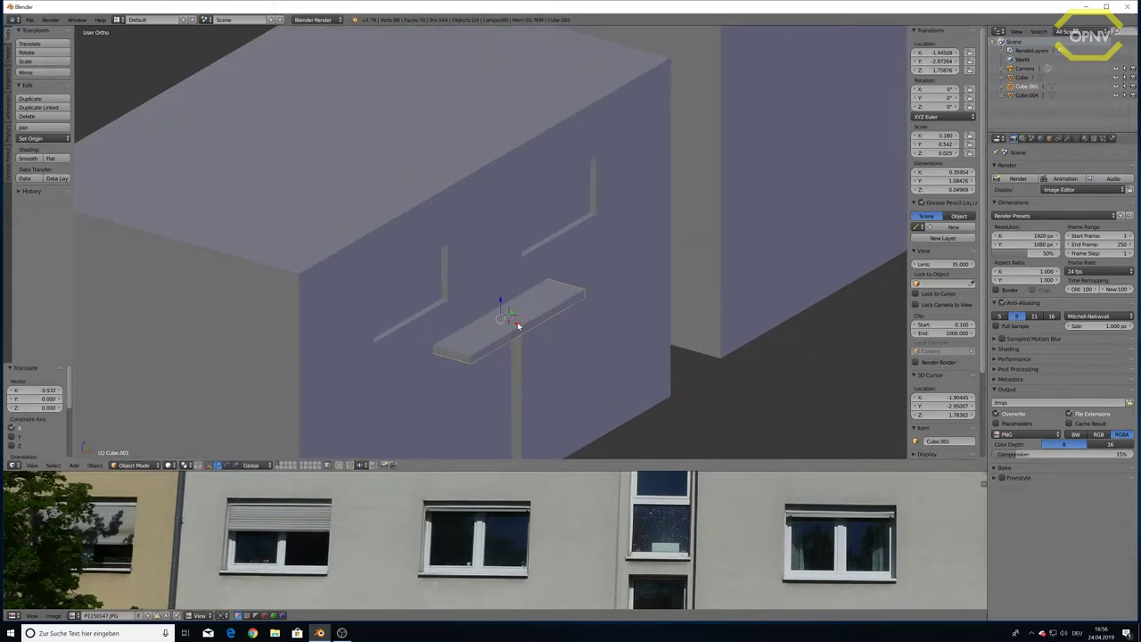
{"action": "key", "text": "g"}
{"action": "key", "text": "x"}
{"action": "left_click", "coordinate": [568, 377]}
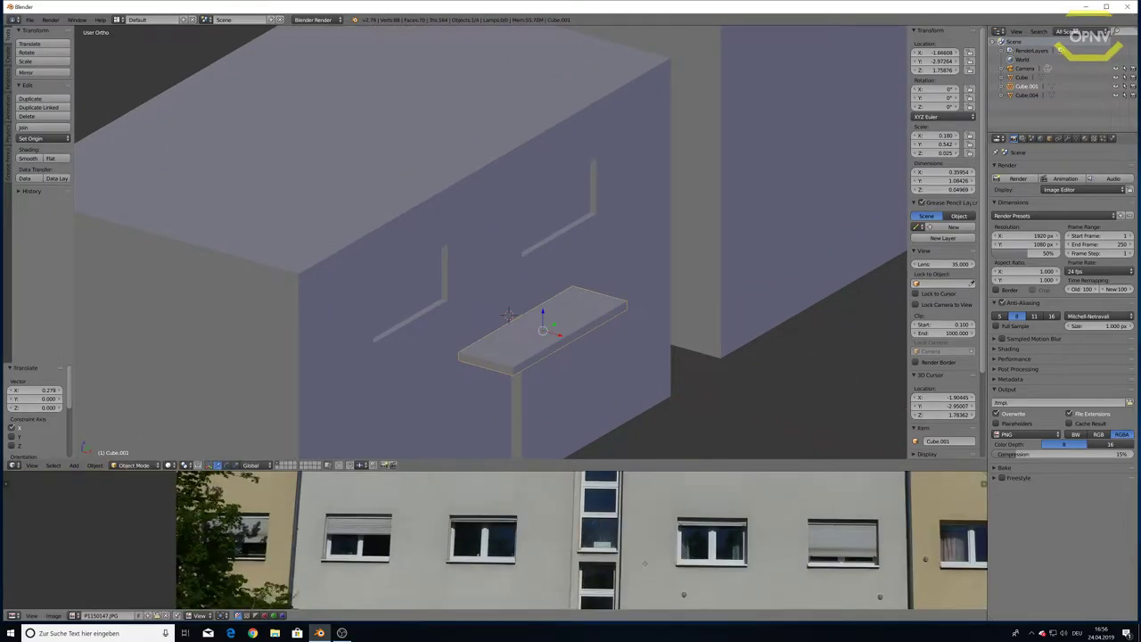
{"action": "middle_click_drag", "start_coordinate": [578, 606], "coordinate": [553, 559]}
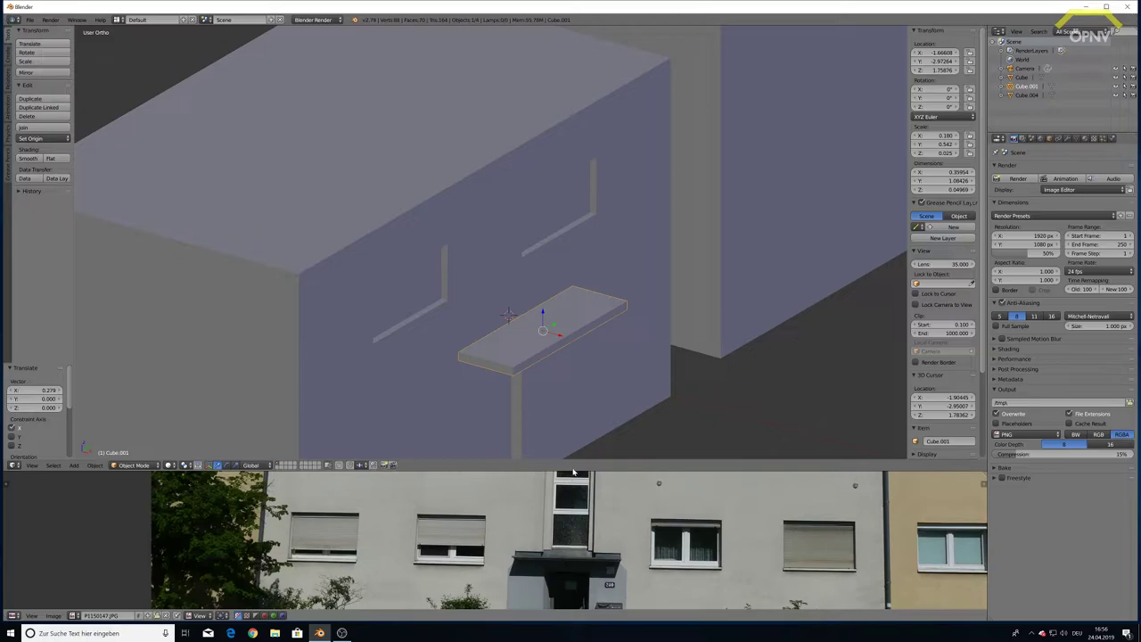
{"action": "mouse_move", "coordinate": [581, 407]}
{"action": "middle_mouse_down"}
{"action": "mouse_move", "coordinate": [571, 418]}
{"action": "mouse_move", "coordinate": [519, 387]}
{"action": "middle_mouse_up"}
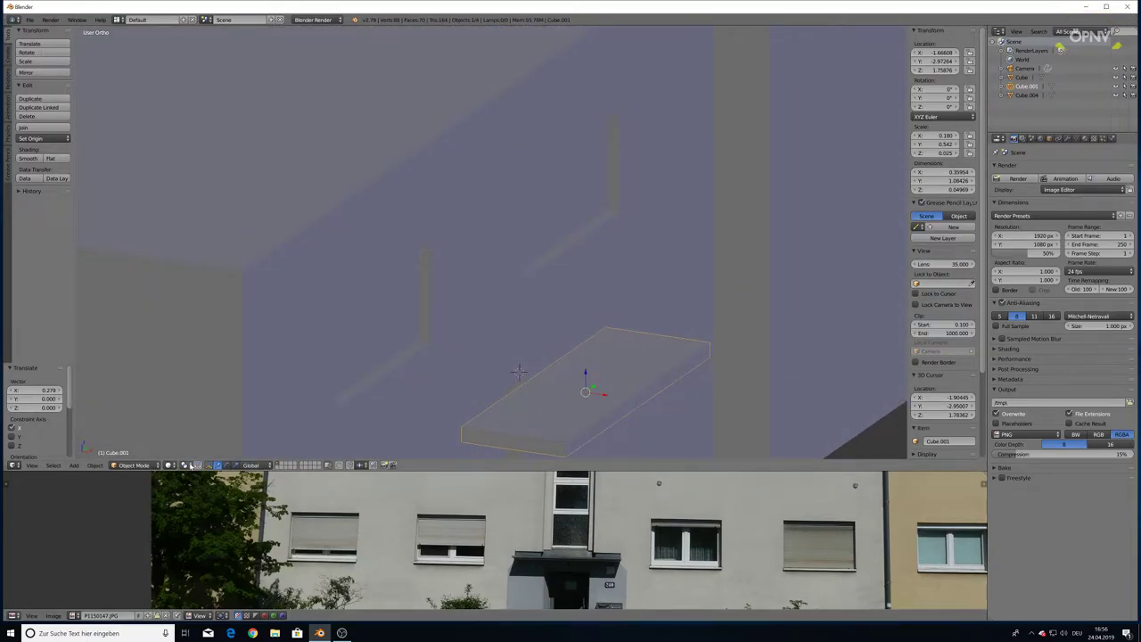
- Snap the 3D cursor to a corner vertex of the slab
{"action": "key", "text": "Tab"}
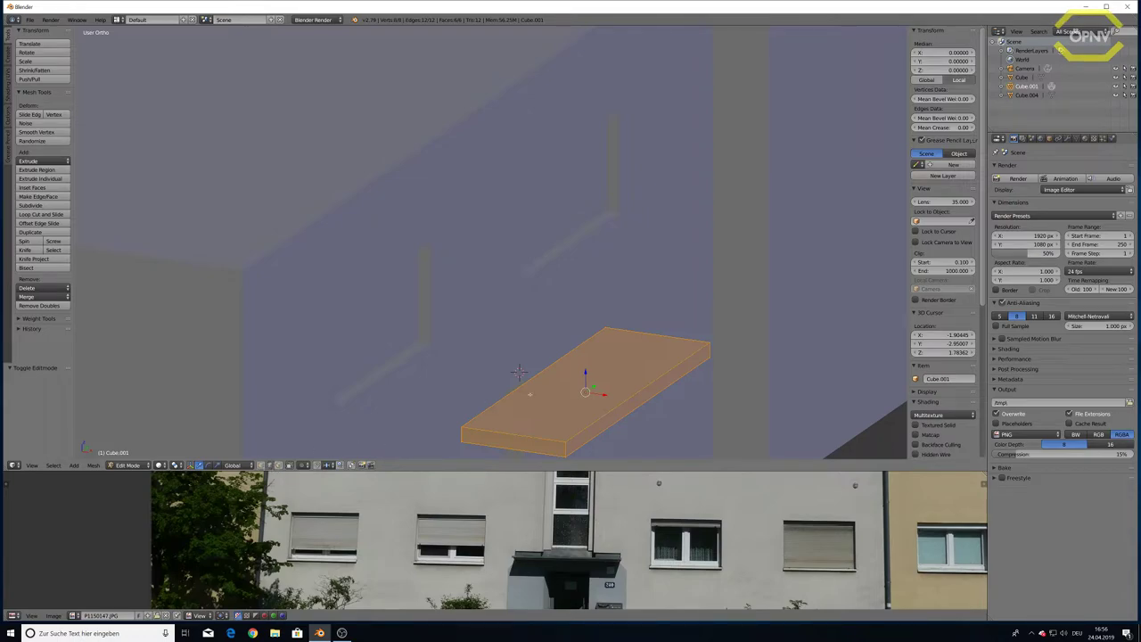
{"action": "right_click", "coordinate": [519, 372]}
{"action": "left_click", "coordinate": [533, 376]}
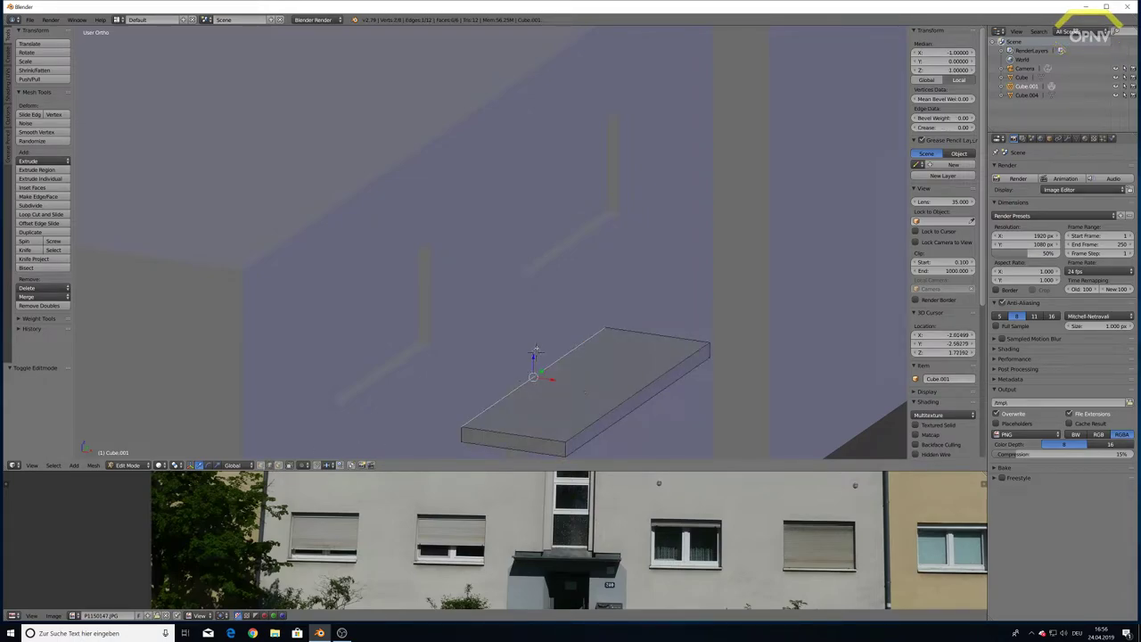
{"action": "key", "text": "Tab"}
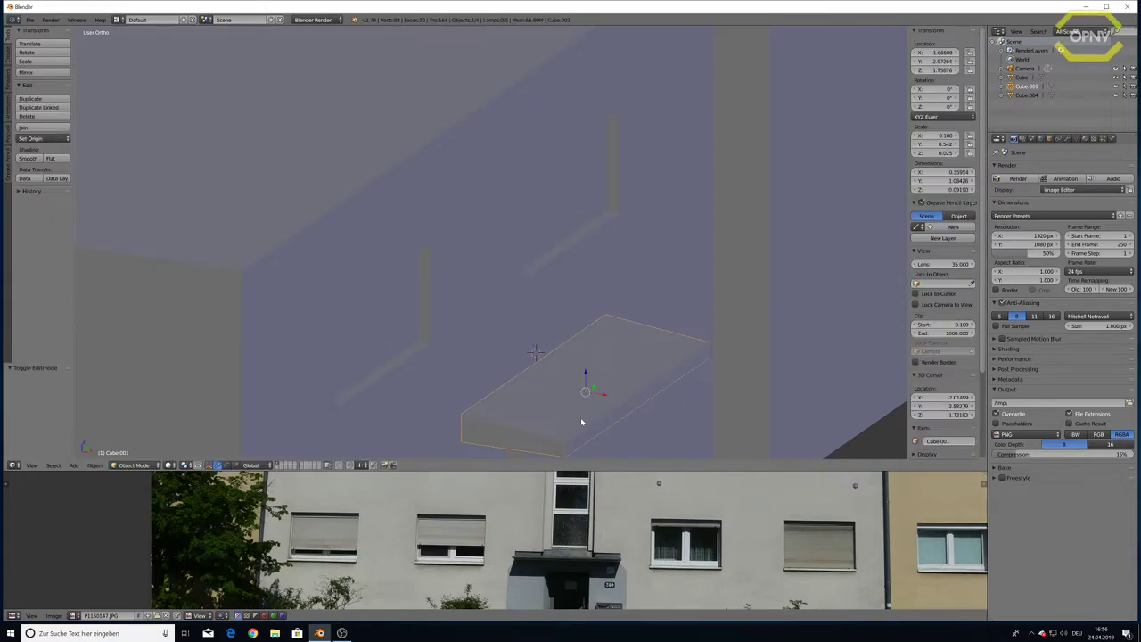
- Nudge the slab along X to -1.881 and thin it to Z scale 0.012
{"action": "left_click_drag", "start_coordinate": [598, 397], "coordinate": [545, 381]}
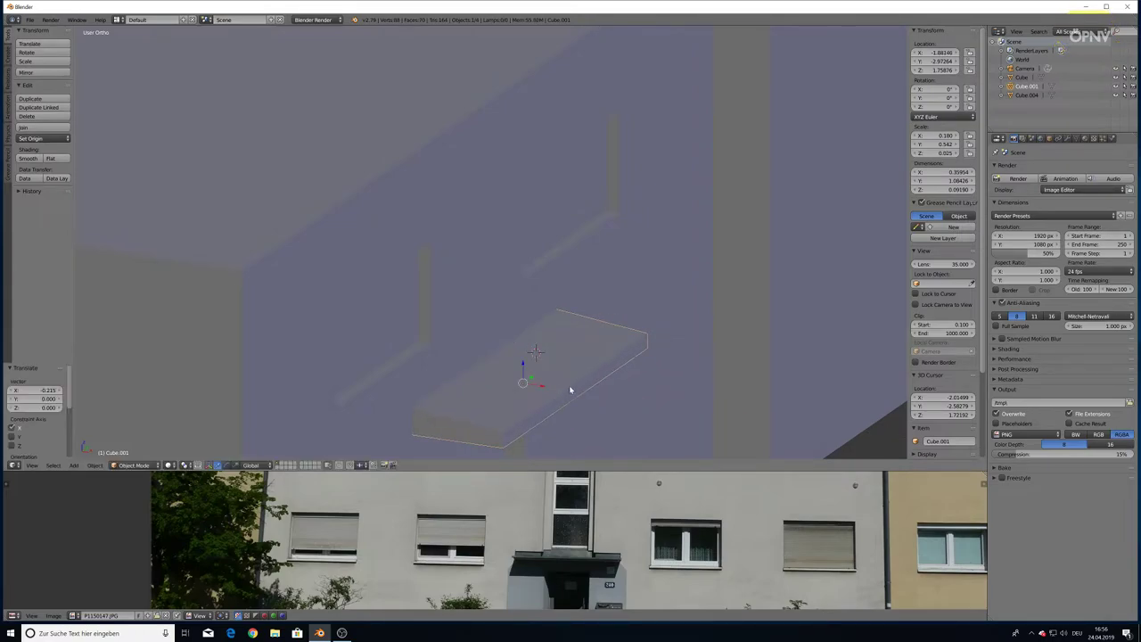
{"action": "middle_click_drag", "start_coordinate": [570, 387], "coordinate": [573, 313], "text": "shift"}
{"action": "scroll", "coordinate": [547, 376], "scroll_direction": "up", "scroll_amount": 3}
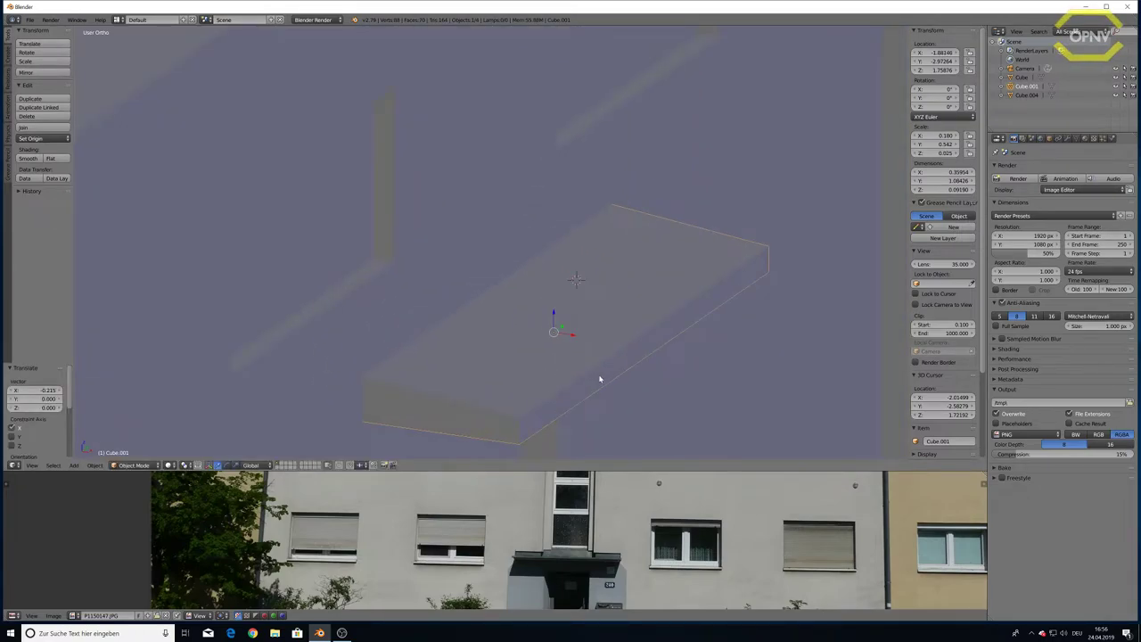
{"action": "key", "text": "s"}
{"action": "key", "text": "z"}
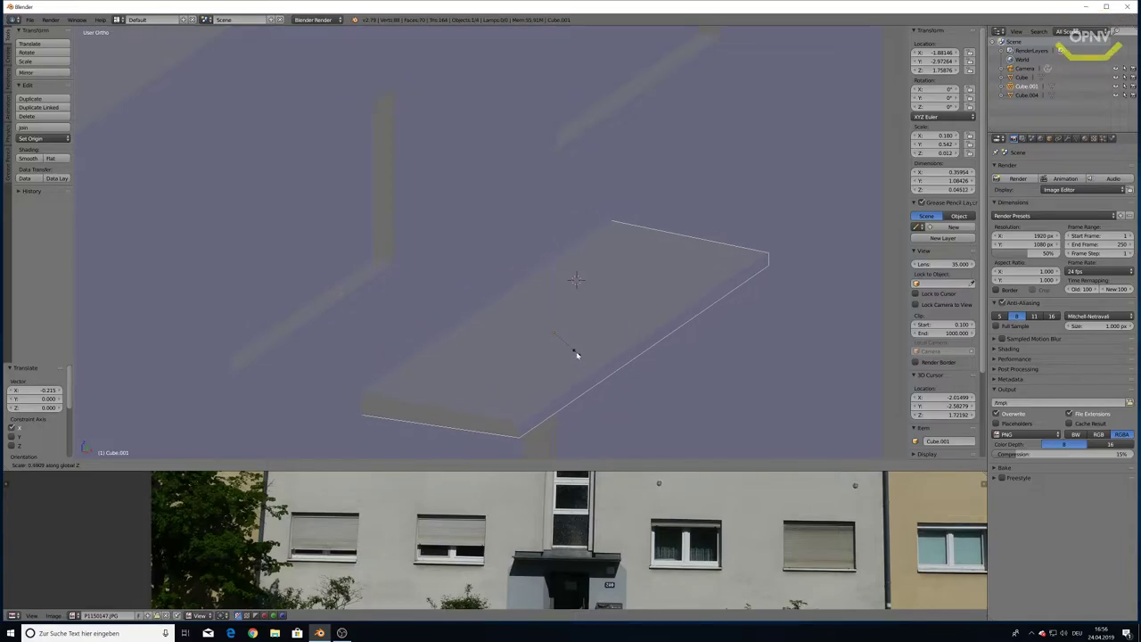
{"action": "left_click", "coordinate": [570, 347]}
{"action": "mouse_move", "coordinate": [570, 349]}
{"action": "middle_mouse_down"}
{"action": "mouse_move", "coordinate": [579, 412]}
{"action": "mouse_move", "coordinate": [581, 353]}
{"action": "mouse_move", "coordinate": [604, 346]}
{"action": "mouse_move", "coordinate": [419, 384]}
{"action": "middle_mouse_up"}
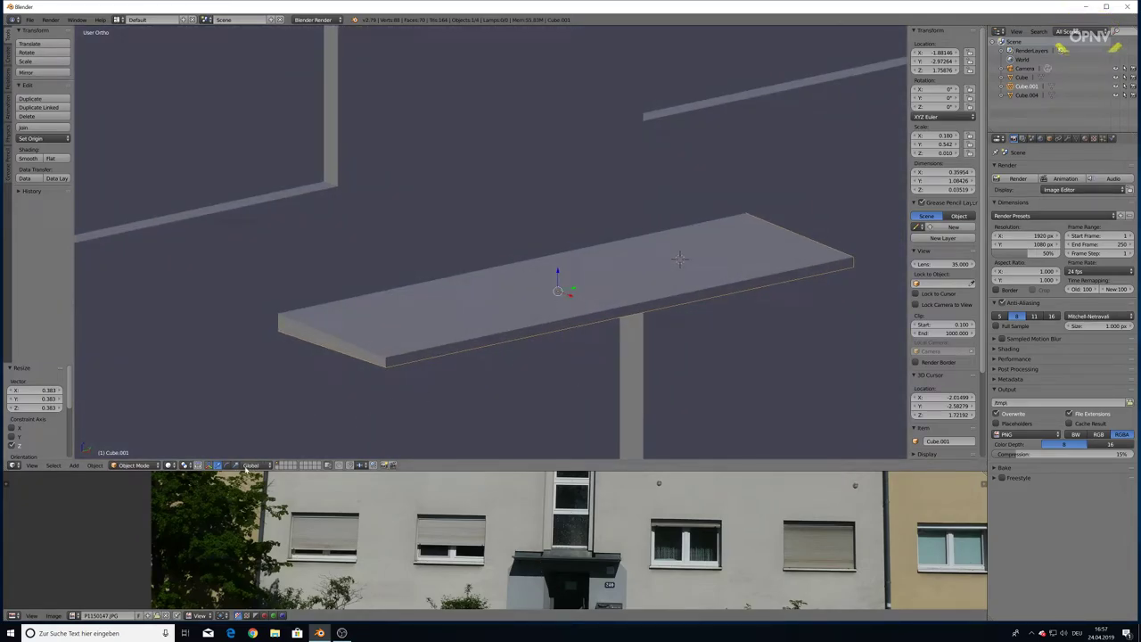
- Shift the slab's lower front edge along X and Z to start sloping it
{"action": "key", "text": "Tab"}
{"action": "right_click", "coordinate": [556, 328]}
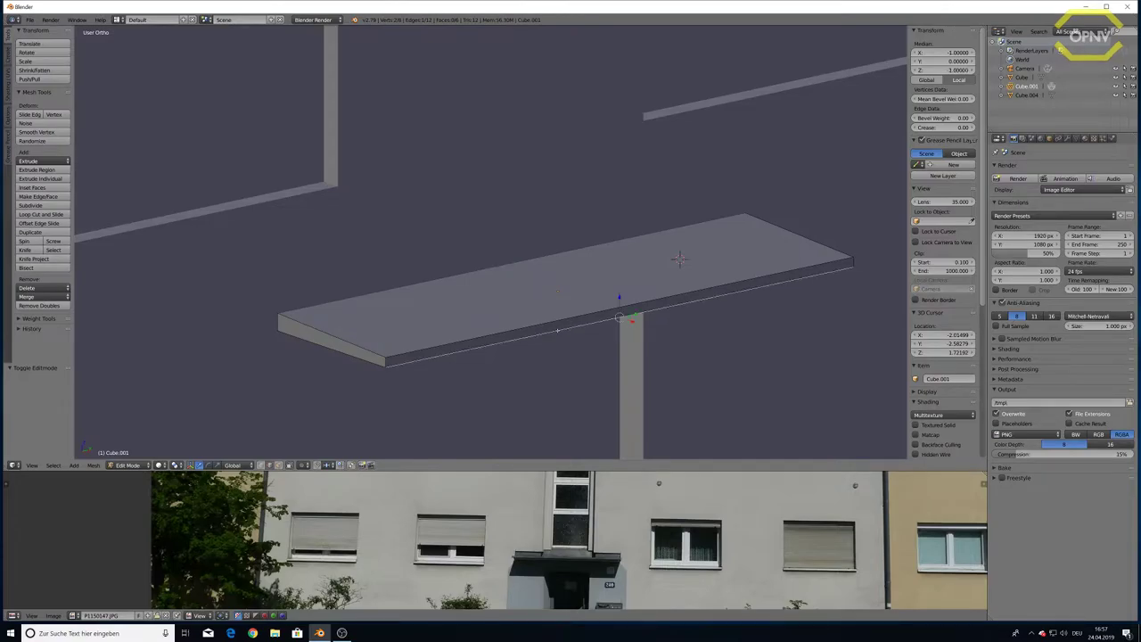
{"action": "key", "text": "g"}
{"action": "key", "text": "x"}
{"action": "left_click", "coordinate": [679, 258]}
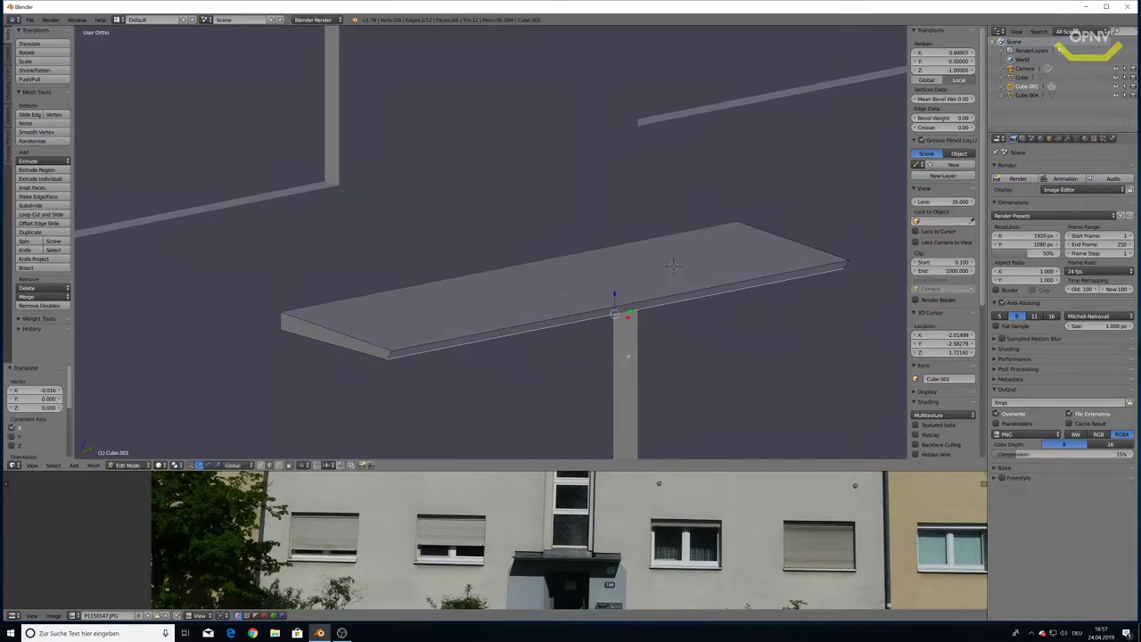
{"action": "middle_click_drag", "start_coordinate": [679, 258], "coordinate": [507, 335]}
{"action": "key", "text": "g"}
{"action": "key", "text": "z"}
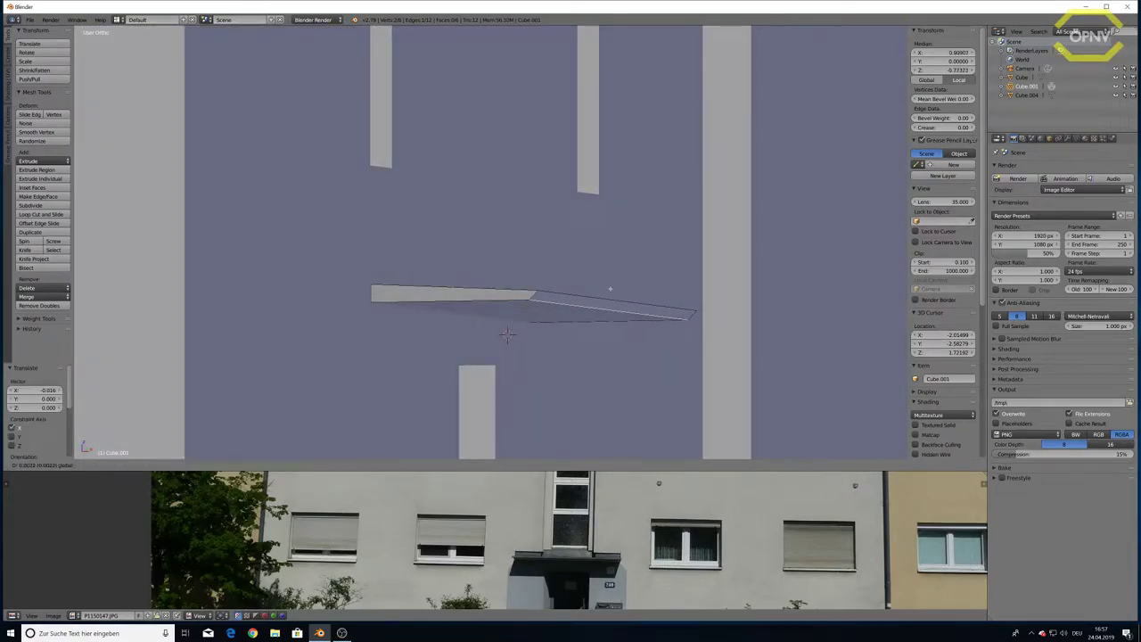
{"action": "left_click", "coordinate": [506, 335]}
{"action": "middle_click_drag", "start_coordinate": [506, 335], "coordinate": [559, 332]}
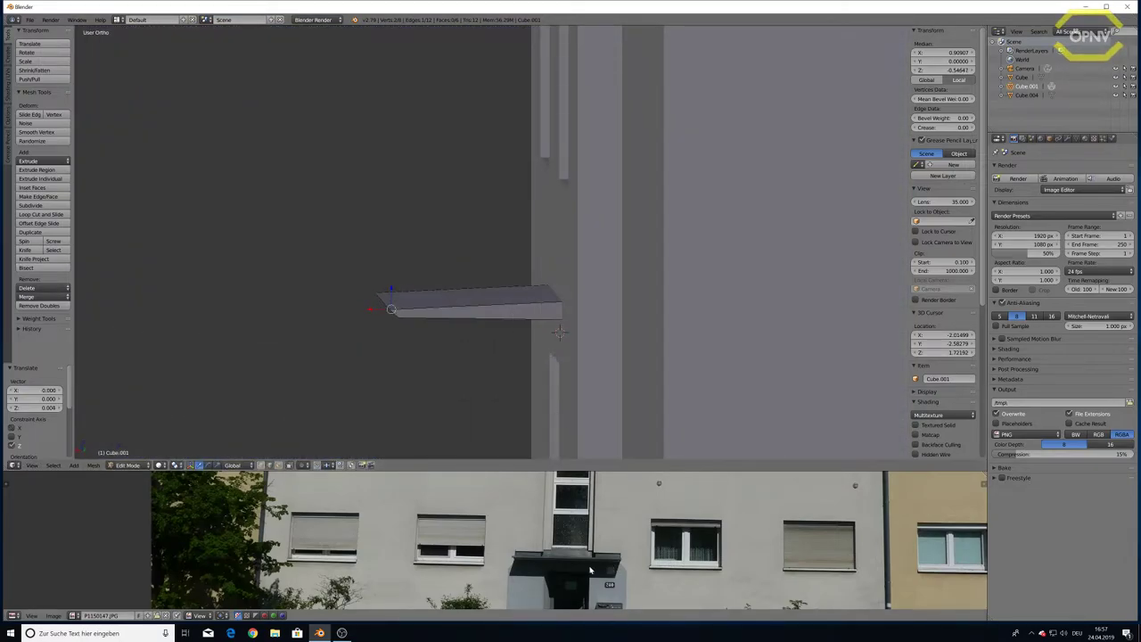
{"action": "middle_click_drag", "start_coordinate": [410, 381], "coordinate": [429, 339]}
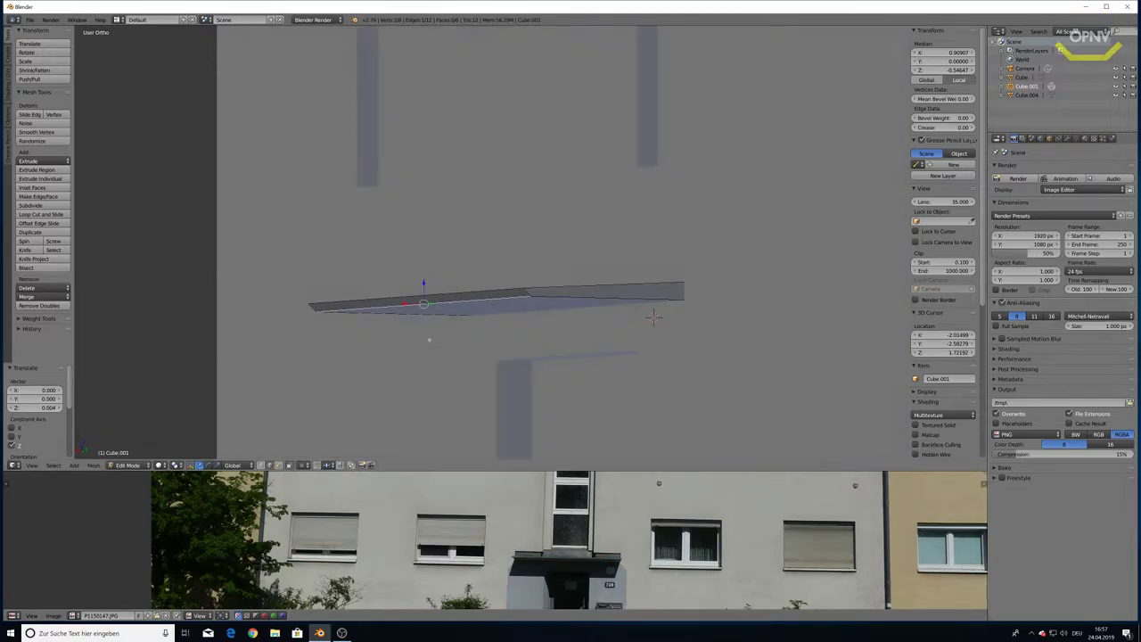
- Undo the edge move and adjust the selected vertex slightly along Z and X
{"action": "key", "text": "ctrl+z"}
{"action": "key", "text": "g"}
{"action": "key", "text": "z"}
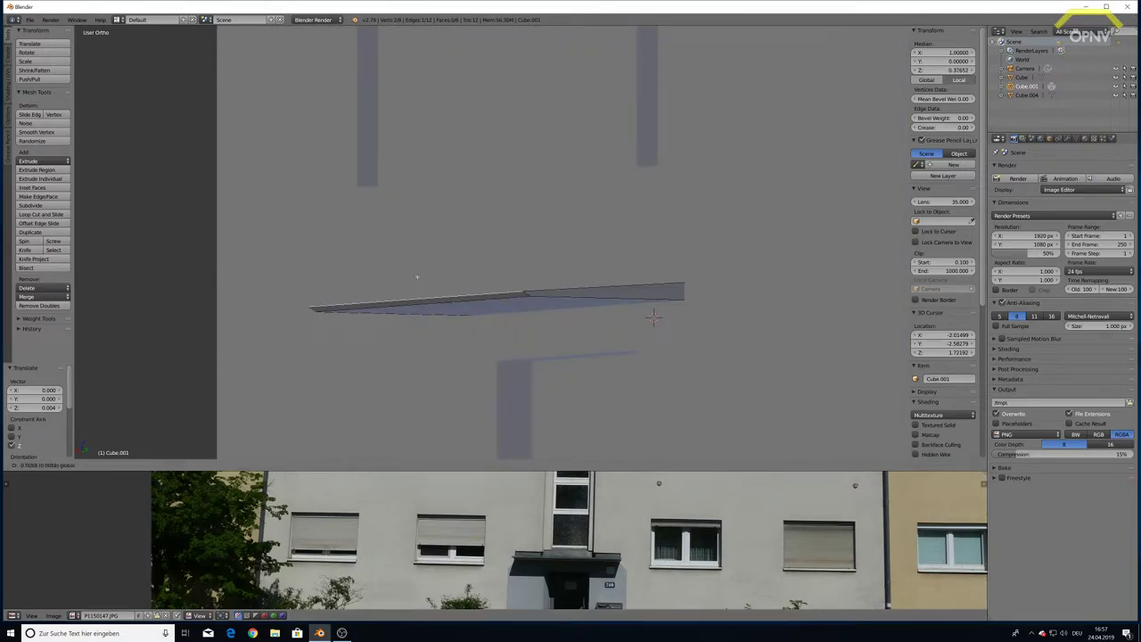
{"action": "left_click", "coordinate": [653, 316]}
{"action": "middle_click_drag", "start_coordinate": [654, 316], "coordinate": [500, 297]}
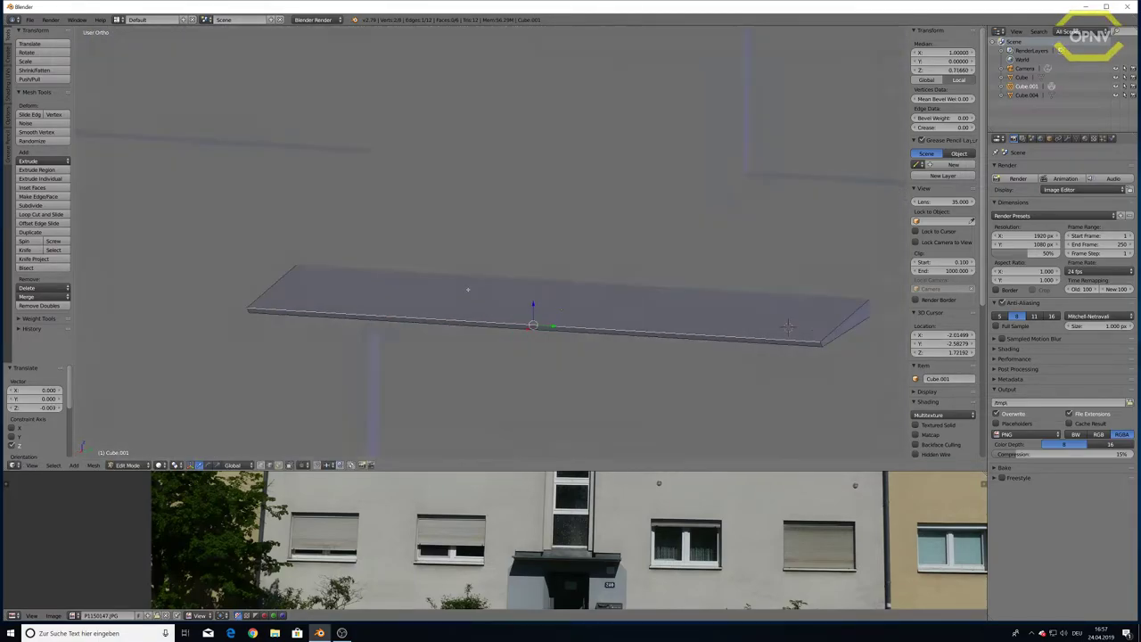
{"action": "key", "text": "g"}
{"action": "key", "text": "x"}
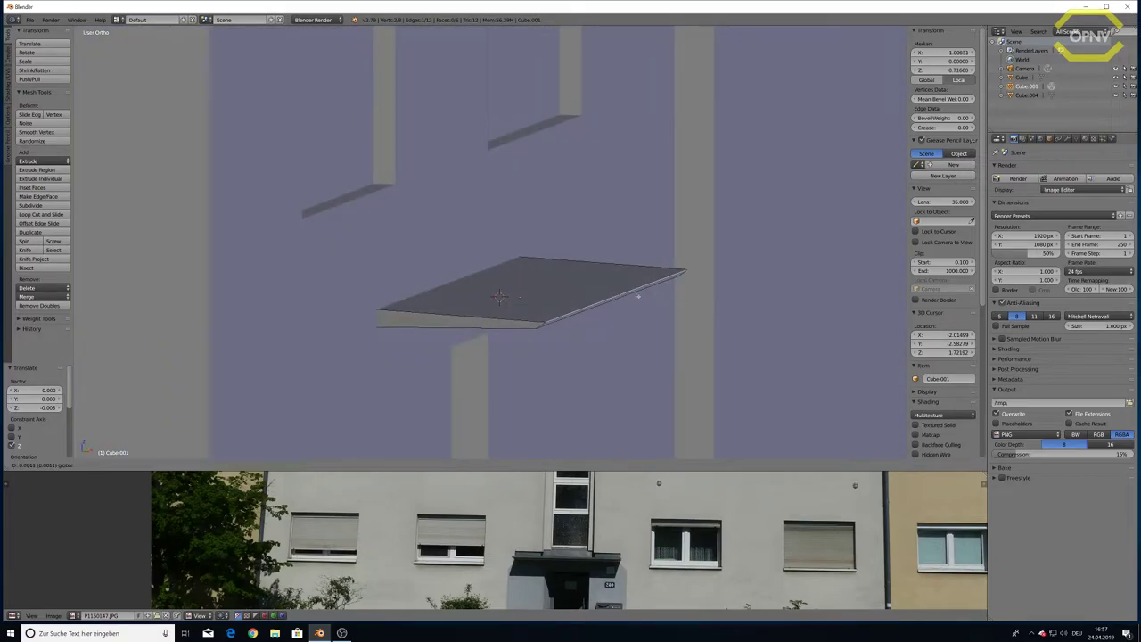
{"action": "left_click", "coordinate": [628, 296]}
{"action": "mouse_move", "coordinate": [629, 297]}
{"action": "middle_mouse_down"}
{"action": "mouse_move", "coordinate": [616, 280]}
{"action": "mouse_move", "coordinate": [621, 323]}
{"action": "mouse_move", "coordinate": [552, 356]}
{"action": "mouse_move", "coordinate": [535, 349]}
{"action": "mouse_move", "coordinate": [588, 375]}
{"action": "middle_mouse_up"}
{"action": "scroll", "coordinate": [553, 356], "scroll_direction": "down", "scroll_amount": 2}
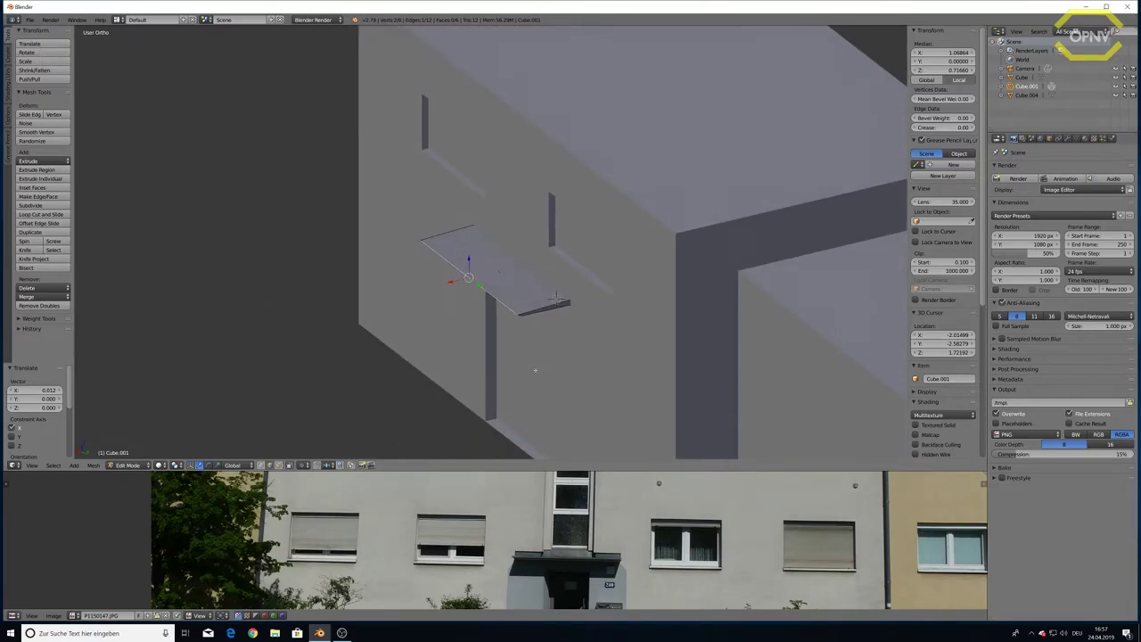
{"action": "scroll", "coordinate": [582, 342], "scroll_direction": "up", "scroll_amount": 2}
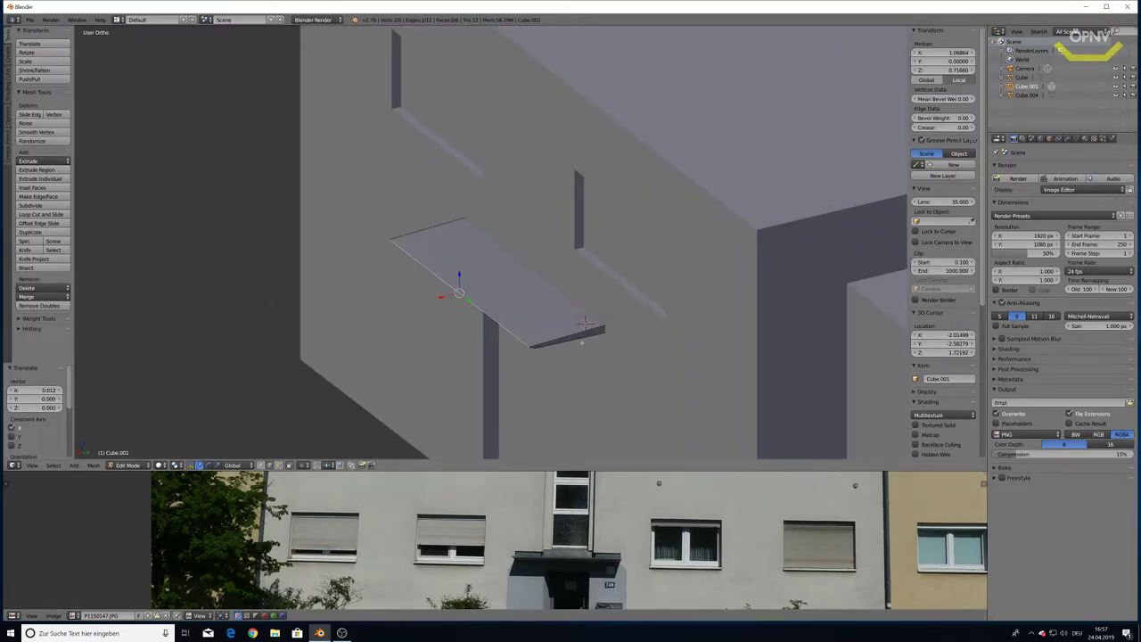
- Move the canopy slab along X toward the wall to X -1.688
{"action": "key", "text": "Tab"}
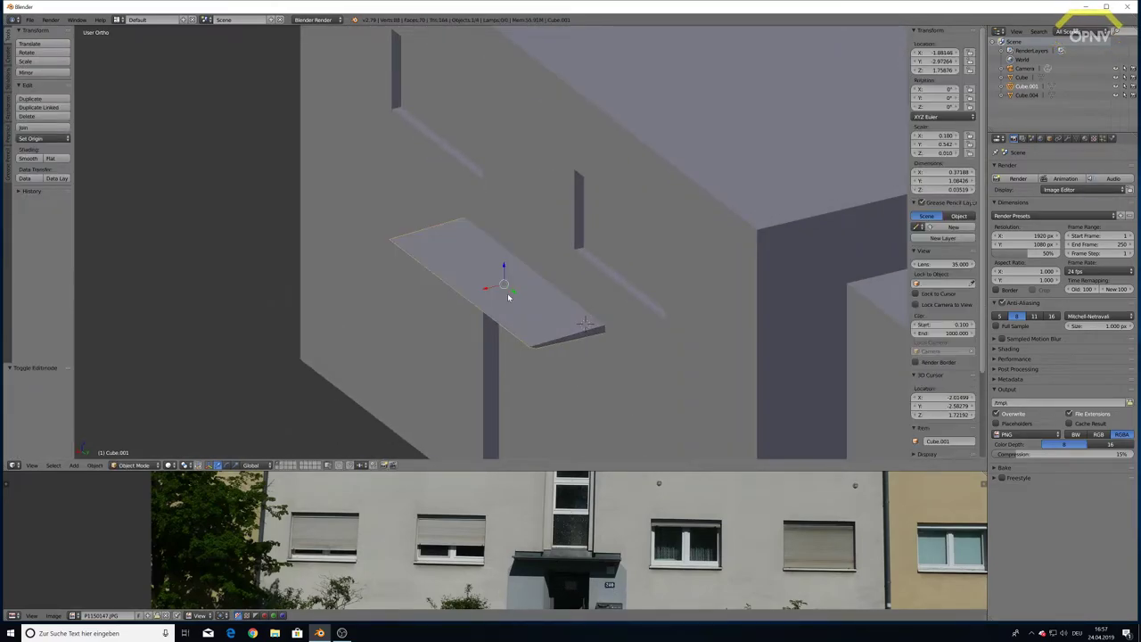
{"action": "right_click", "coordinate": [507, 293]}
{"action": "key", "text": "Tab"}
{"action": "key", "text": "Tab"}
{"action": "right_click", "coordinate": [499, 298]}
{"action": "key", "text": "g"}
{"action": "key", "text": "x"}
{"action": "left_click", "coordinate": [445, 300]}
{"action": "middle_click_drag", "start_coordinate": [523, 330], "coordinate": [508, 342]}
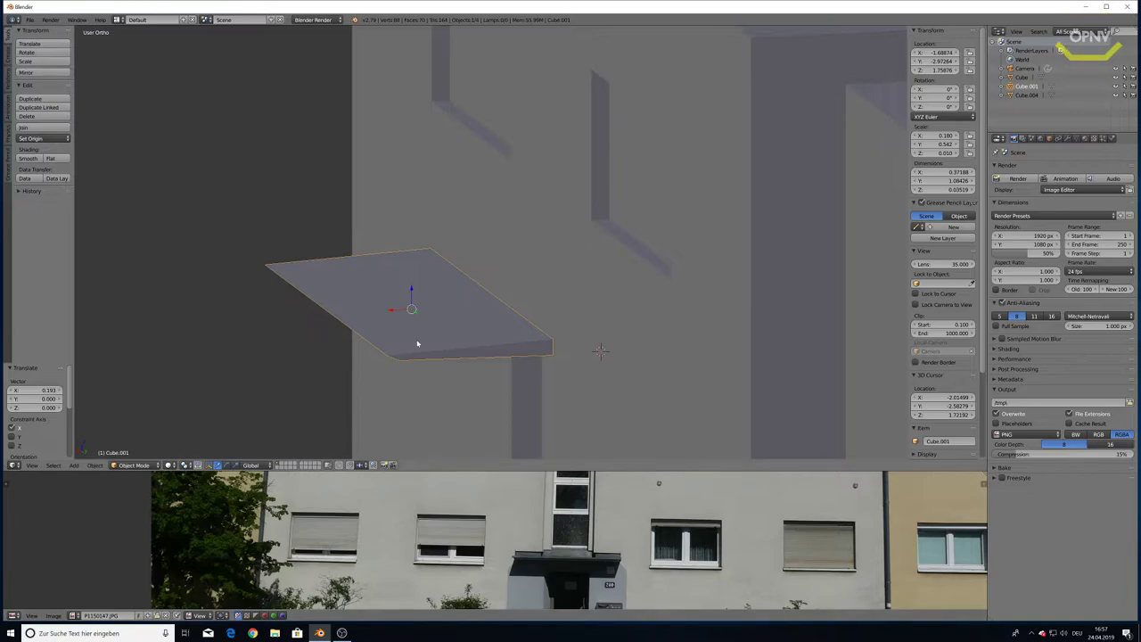
- Raise one long edge along Z to slope the slab and extrude it upward
{"action": "key", "text": "Tab"}
{"action": "right_click", "coordinate": [499, 301]}
{"action": "key", "text": "g"}
{"action": "key", "text": "z"}
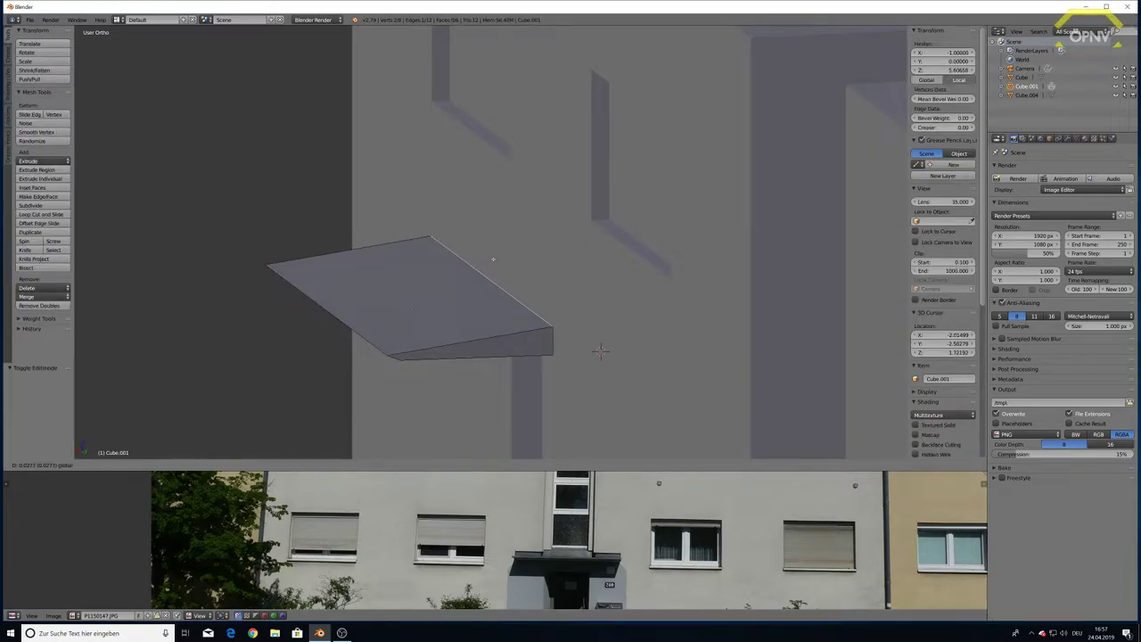
{"action": "left_click", "coordinate": [502, 299]}
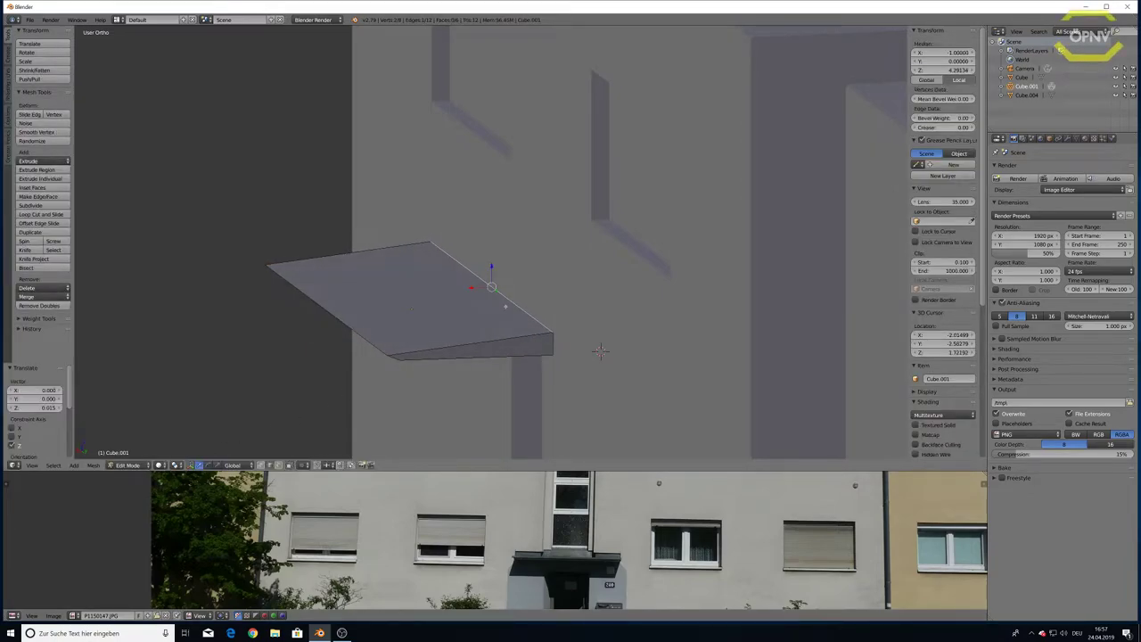
{"action": "key", "text": "e"}
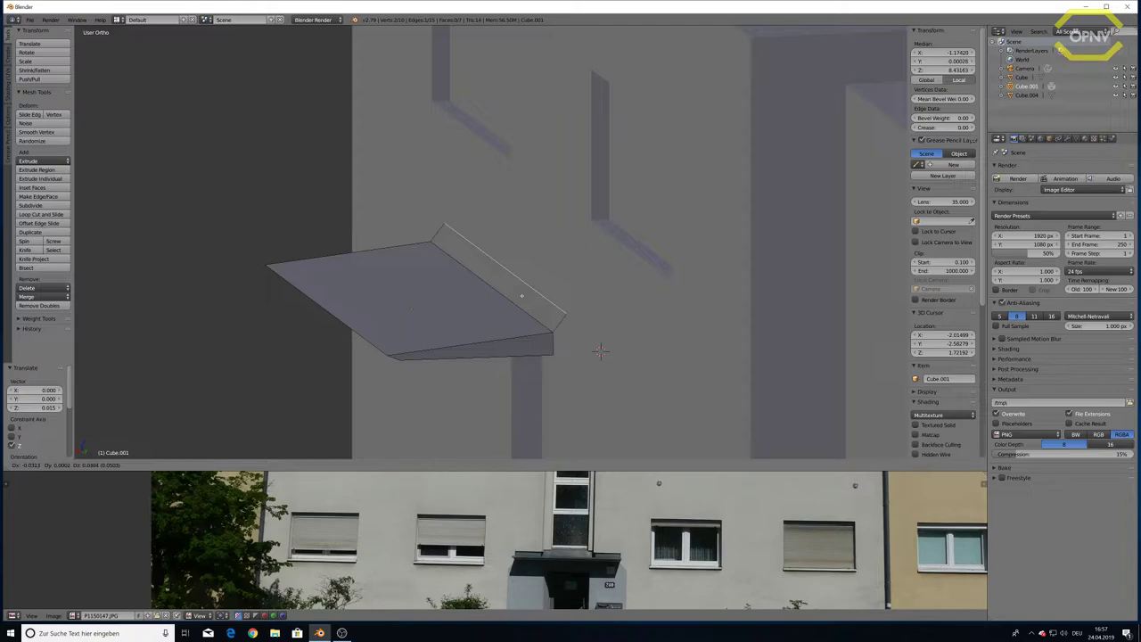
- Confirm the edge extrusion, then extrude the slab's end face outward
{"action": "left_click", "coordinate": [600, 350]}
{"action": "mouse_move", "coordinate": [600, 351]}
{"action": "middle_mouse_down"}
{"action": "mouse_move", "coordinate": [547, 323]}
{"action": "mouse_move", "coordinate": [582, 408]}
{"action": "middle_mouse_up"}
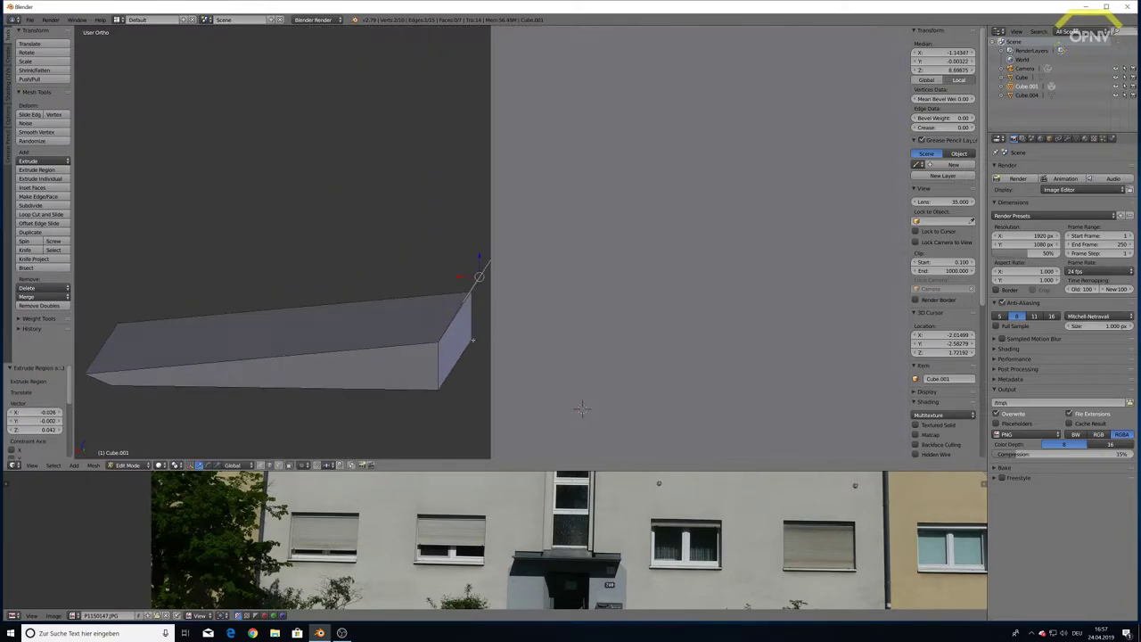
{"action": "key", "text": "a"}
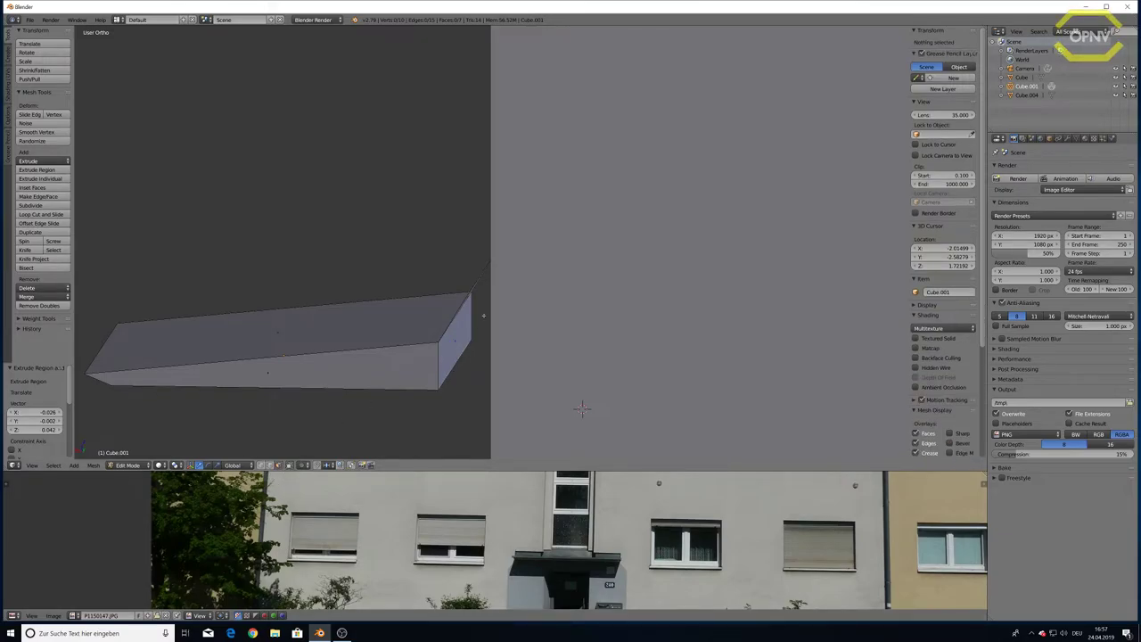
{"action": "right_click", "coordinate": [452, 339]}
{"action": "key", "text": "e"}
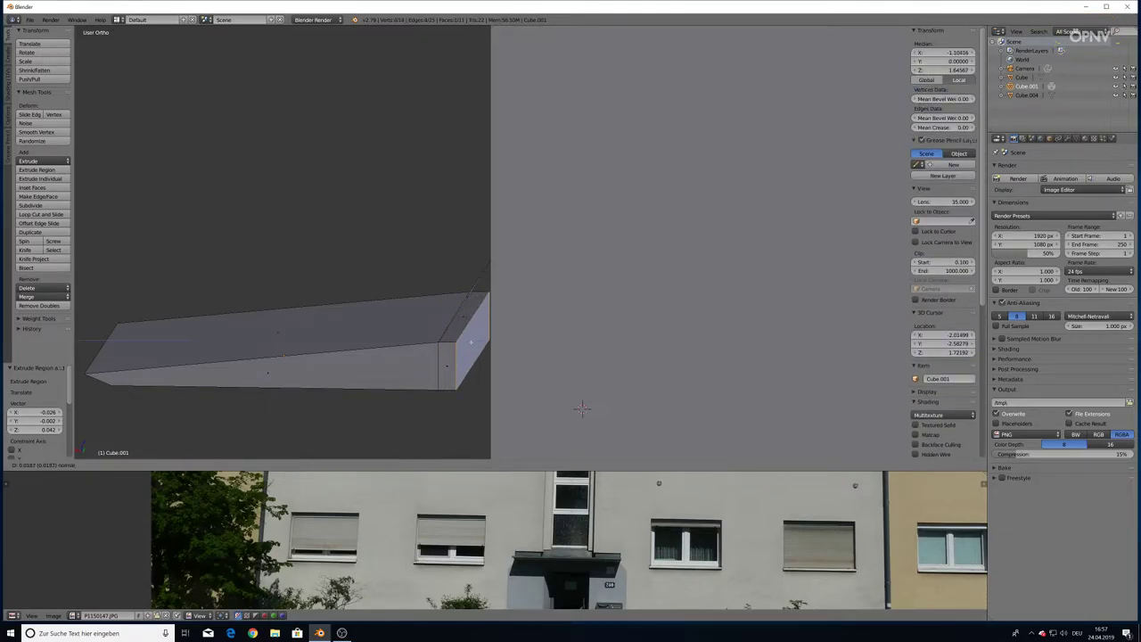
{"action": "key", "text": "Return"}
{"action": "middle_click_drag", "start_coordinate": [581, 408], "coordinate": [597, 392]}
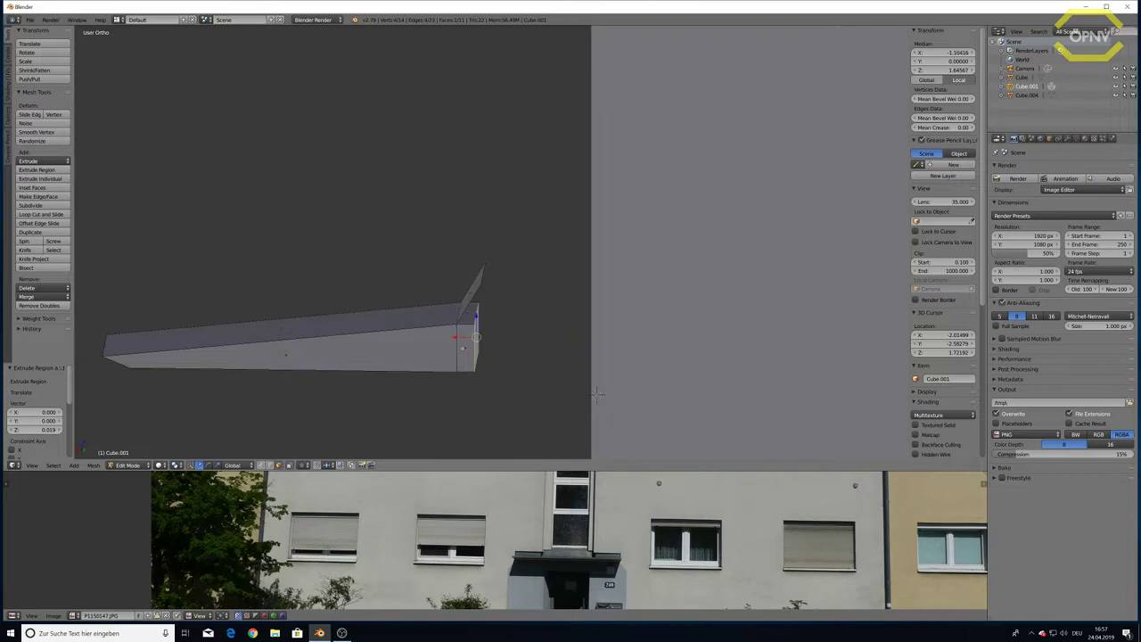
{"action": "scroll", "coordinate": [598, 392], "scroll_direction": "up", "scroll_amount": 2}
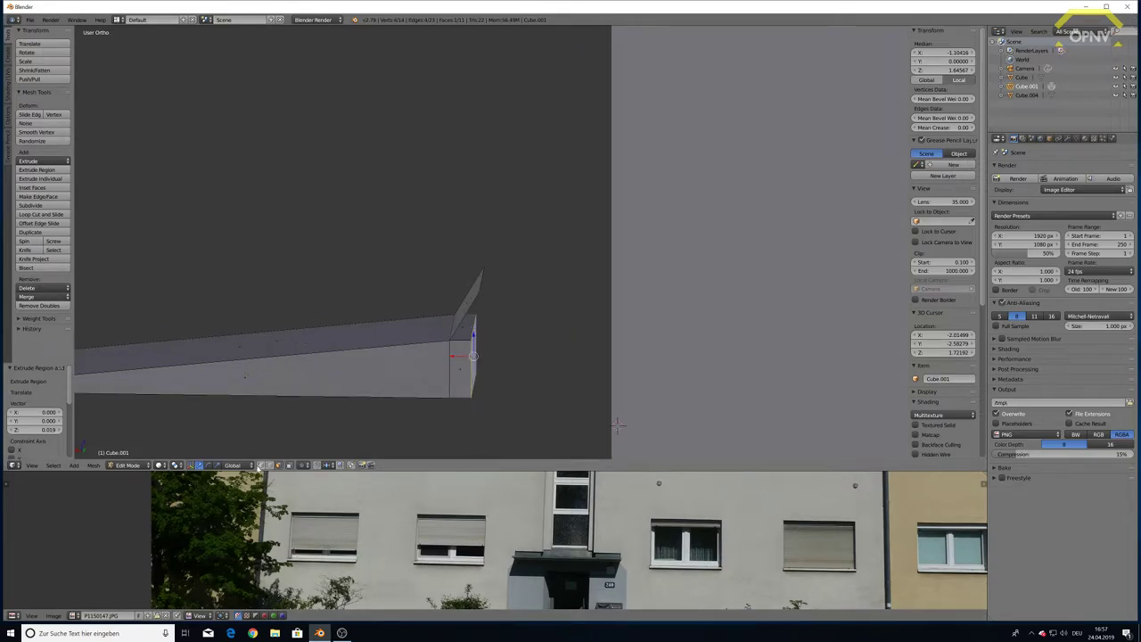
- Select the tip vertices, fill them with a triangular face, and return to Object Mode
{"action": "right_click", "coordinate": [618, 425]}
{"action": "right_click", "coordinate": [618, 425], "text": "shift"}
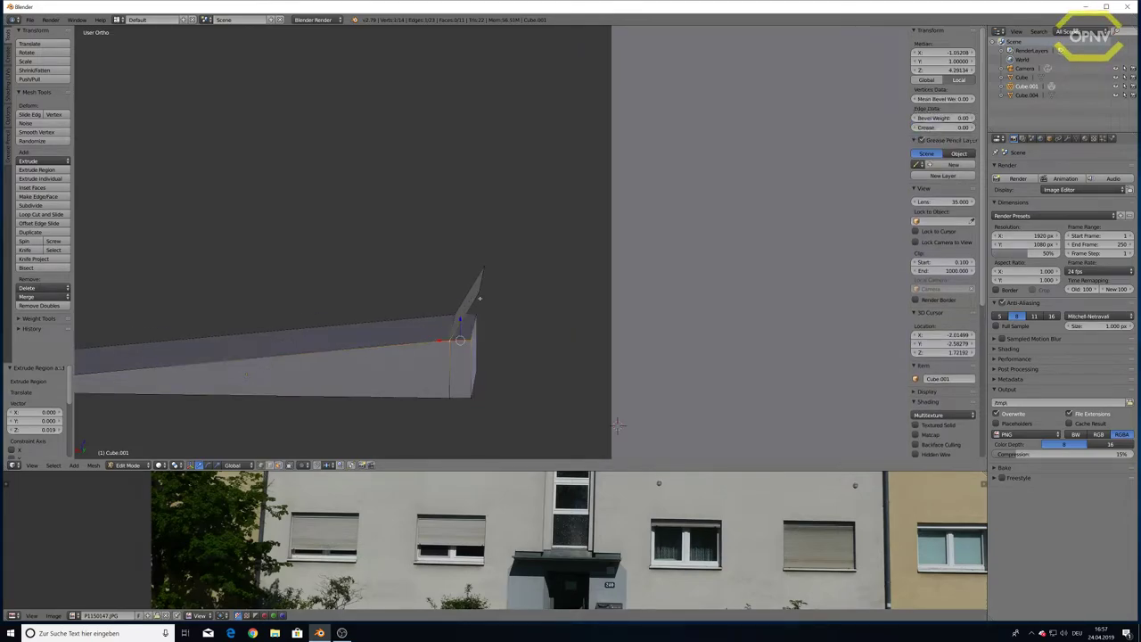
{"action": "key", "text": "f"}
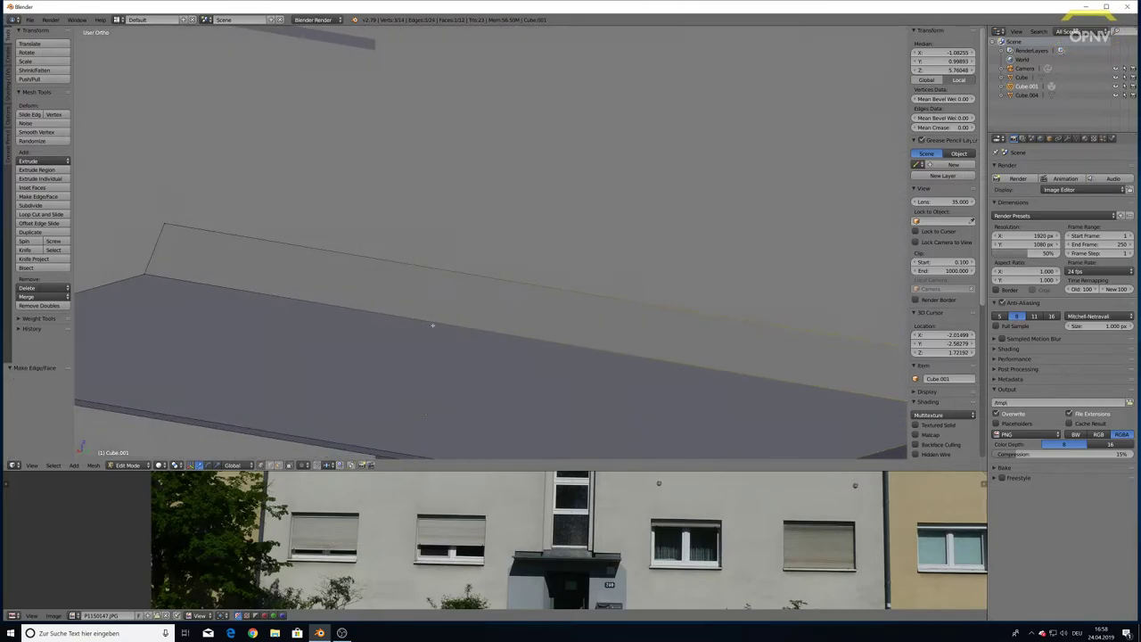
{"action": "mouse_move", "coordinate": [617, 425]}
{"action": "middle_mouse_down"}
{"action": "mouse_move", "coordinate": [799, 385]}
{"action": "mouse_move", "coordinate": [555, 378]}
{"action": "middle_mouse_up"}
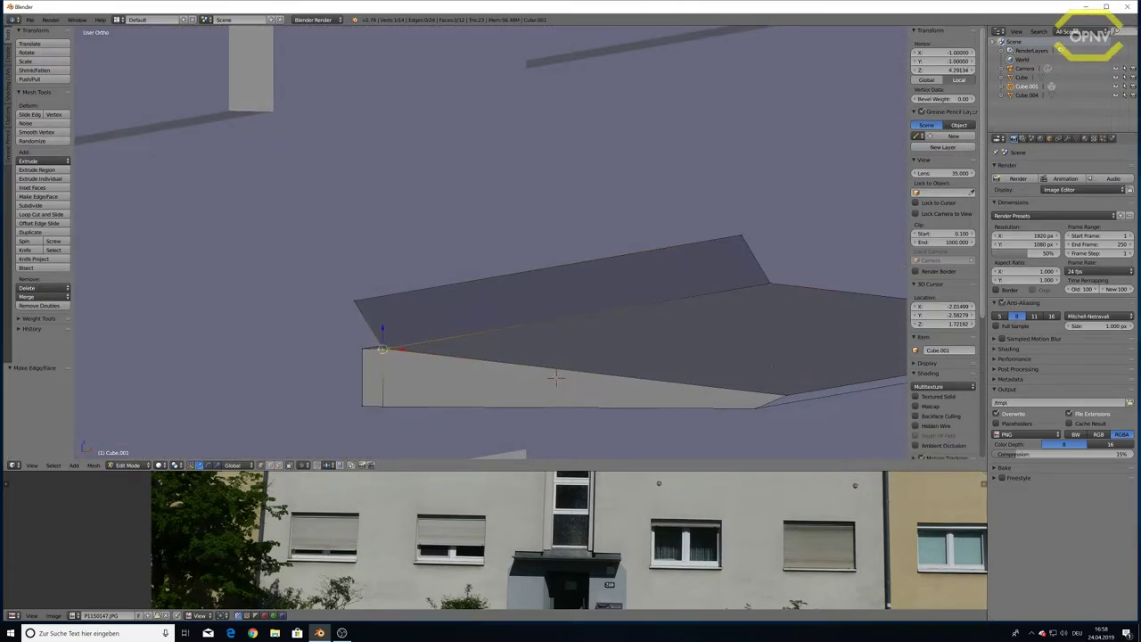
{"action": "right_click", "coordinate": [381, 348]}
{"action": "right_click", "coordinate": [358, 303], "text": "shift"}
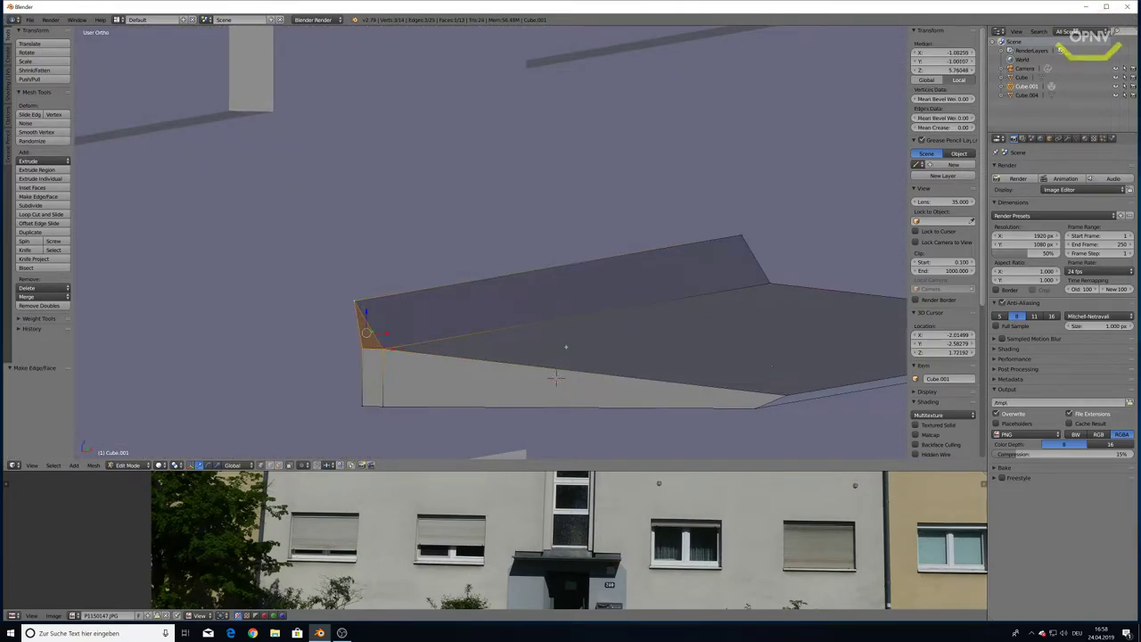
{"action": "middle_click_drag", "start_coordinate": [360, 304], "coordinate": [701, 347]}
{"action": "key", "text": "Tab"}
- Move the canopy 0.127 units along X and orbit to check its placement
{"action": "key", "text": "g"}
{"action": "key", "text": "x"}
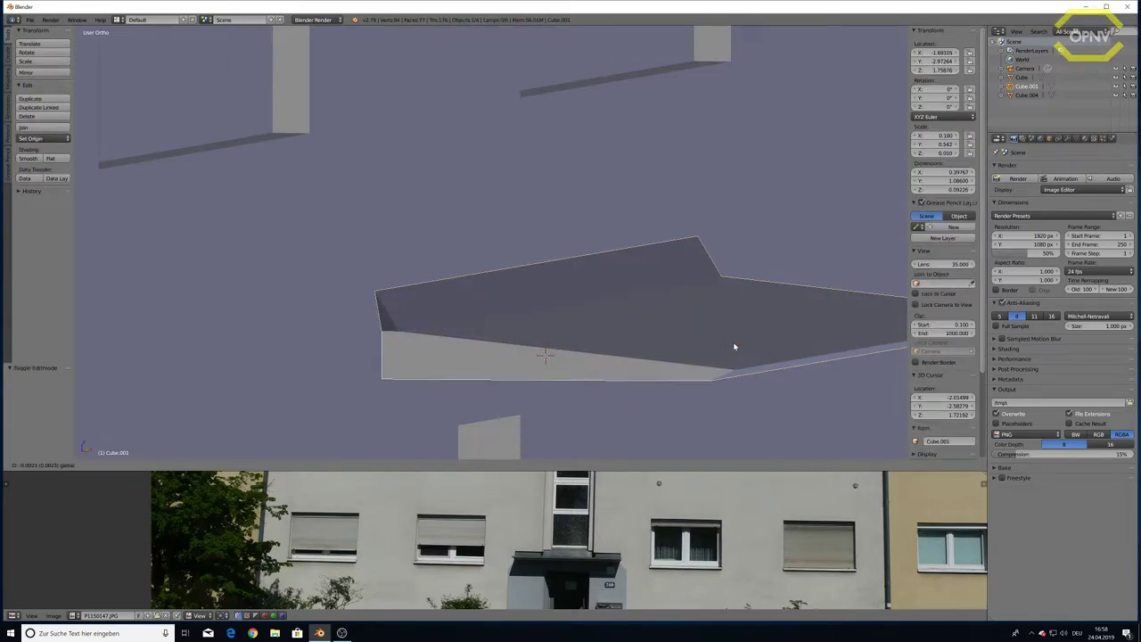
{"action": "left_click", "coordinate": [624, 345]}
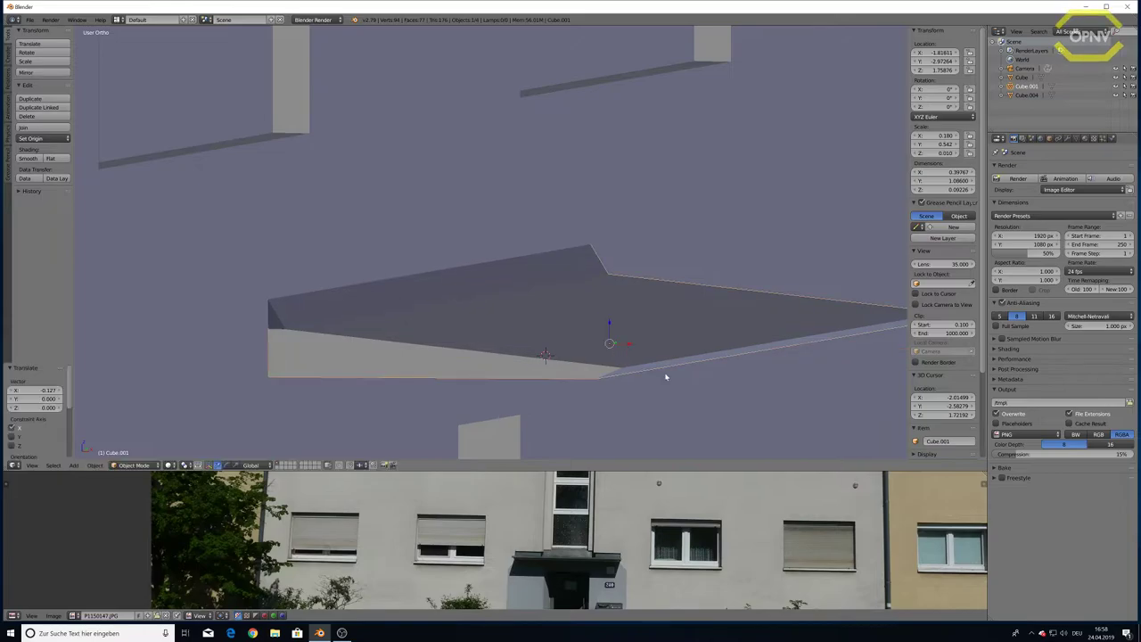
{"action": "middle_click_drag", "start_coordinate": [665, 377], "coordinate": [518, 393]}
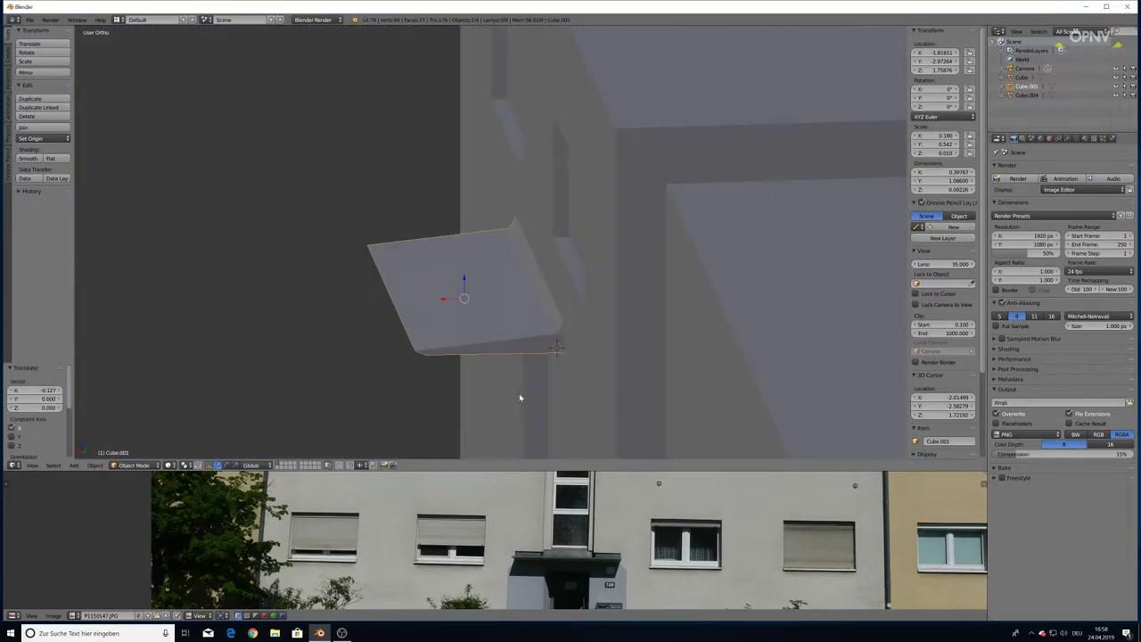
{"action": "mouse_move", "coordinate": [530, 461]}
{"action": "middle_mouse_down"}
{"action": "mouse_move", "coordinate": [489, 372]}
{"action": "mouse_move", "coordinate": [517, 377]}
{"action": "mouse_move", "coordinate": [529, 346]}
{"action": "middle_mouse_up"}
{"action": "mouse_move", "coordinate": [419, 455]}
{"action": "middle_mouse_down"}
{"action": "mouse_move", "coordinate": [481, 333]}
{"action": "mouse_move", "coordinate": [509, 329]}
{"action": "middle_mouse_up"}
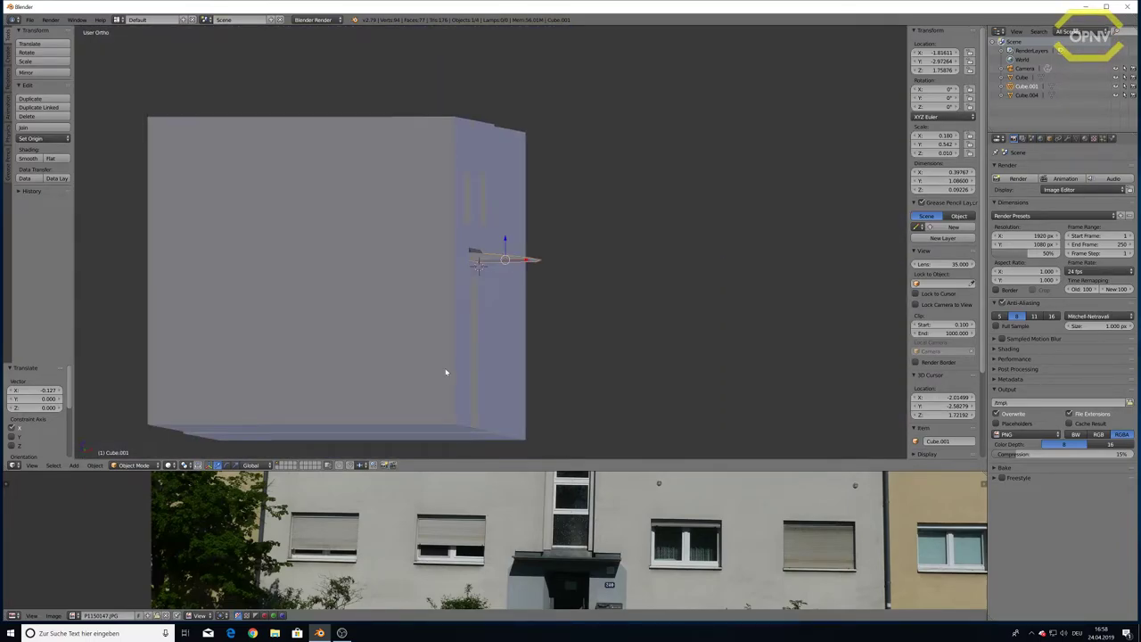
- View the canopy in Right Ortho and select all its geometry in Edit Mode
{"action": "key", "text": "KP_3"}
{"action": "scroll", "coordinate": [454, 365], "scroll_direction": "down", "scroll_amount": 4}
{"action": "scroll", "coordinate": [490, 343], "scroll_direction": "up", "scroll_amount": 4}
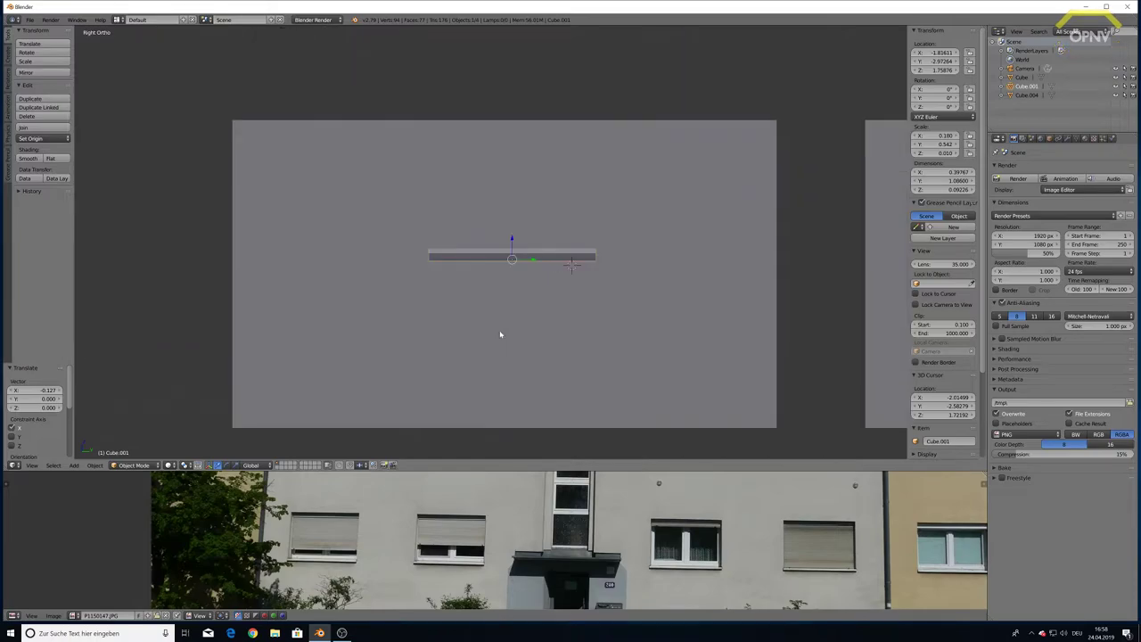
{"action": "key", "text": "Tab"}
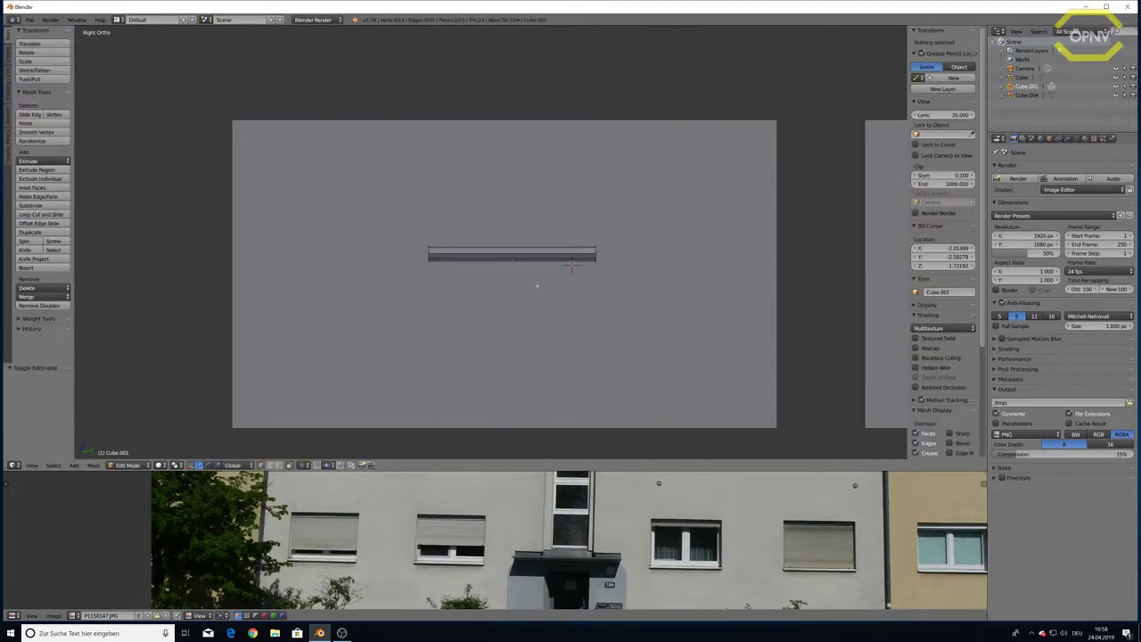
{"action": "key", "text": "a"}
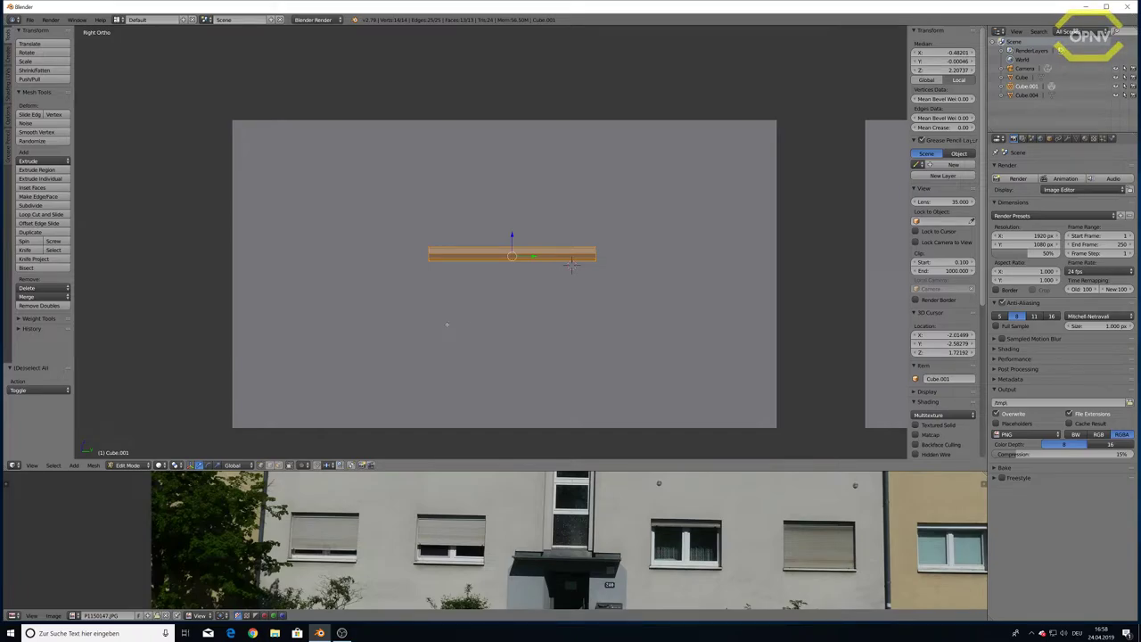
- Orbit and zoom out to view both building blocks with the wedge canopy
{"action": "middle_click_drag", "start_coordinate": [446, 325], "coordinate": [513, 310]}
{"action": "scroll", "coordinate": [512, 311], "scroll_direction": "down", "scroll_amount": 3}
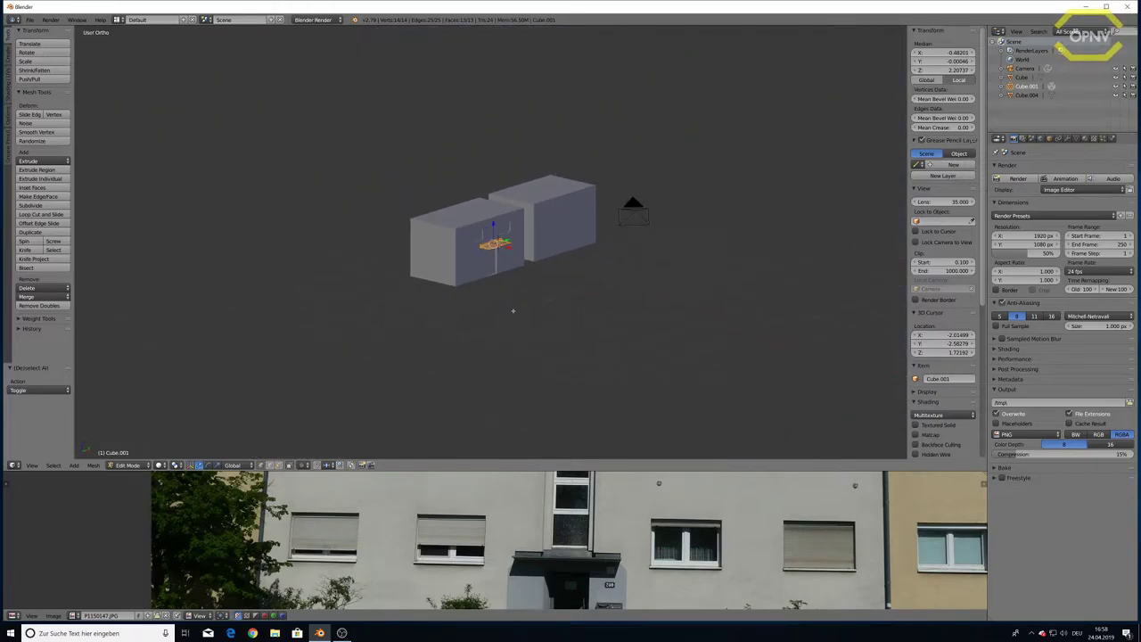
{"action": "scroll", "coordinate": [513, 310], "scroll_direction": "up", "scroll_amount": 3}
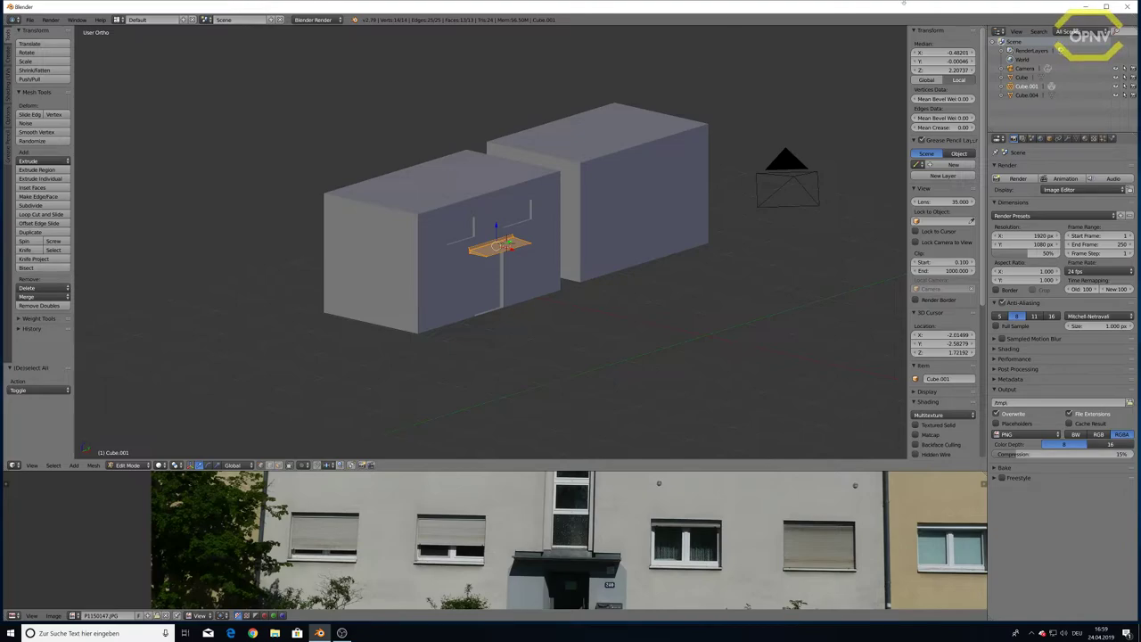
- Minimize Blender and open P1150157.JPG from the desktop with paint.net
{"action": "left_click", "coordinate": [1084, 8]}
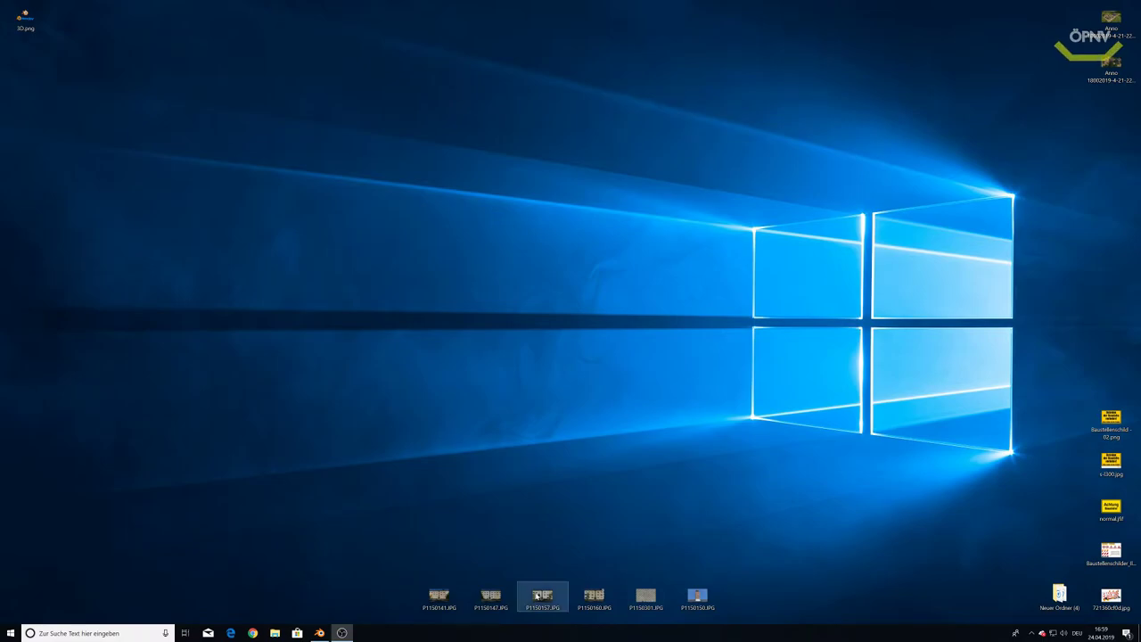
{"action": "right_click", "coordinate": [536, 593]}
{"action": "mouse_move", "coordinate": [563, 439]}
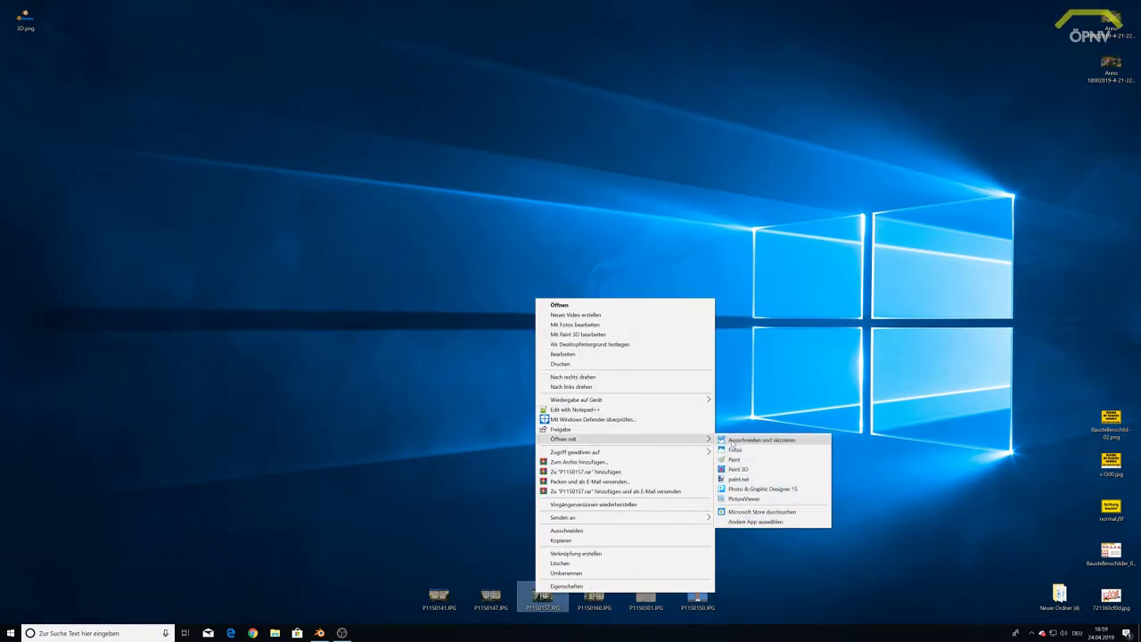
{"action": "left_click", "coordinate": [743, 479]}
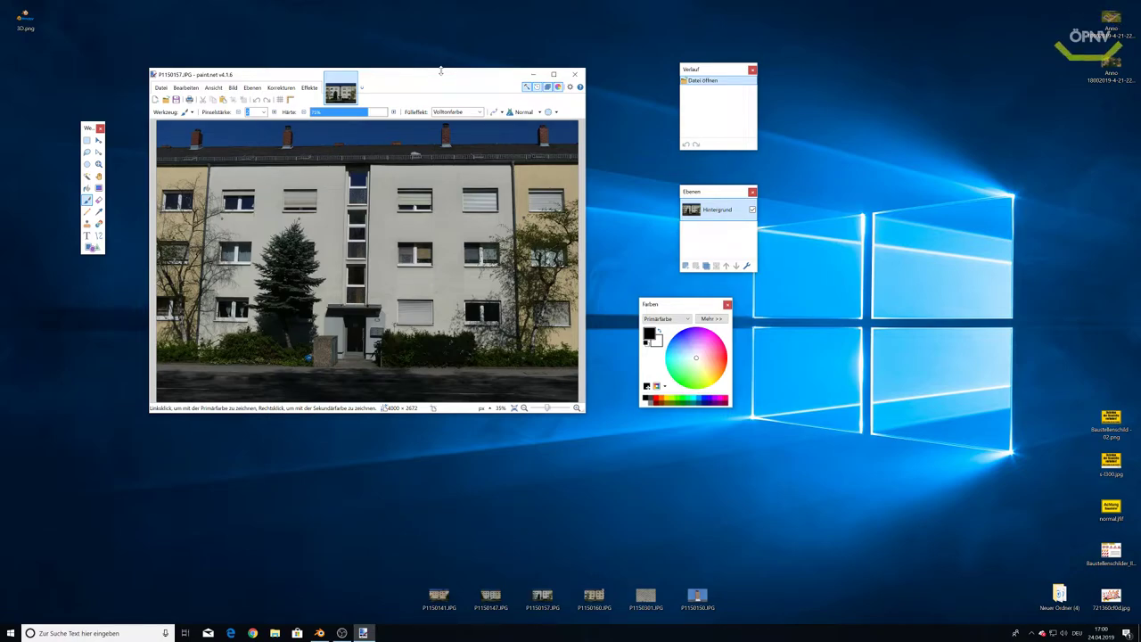
- Save the photo as P1150157.dds using the DirectDraw-Oberfläche (DDS) file type
{"action": "left_click", "coordinate": [164, 88]}
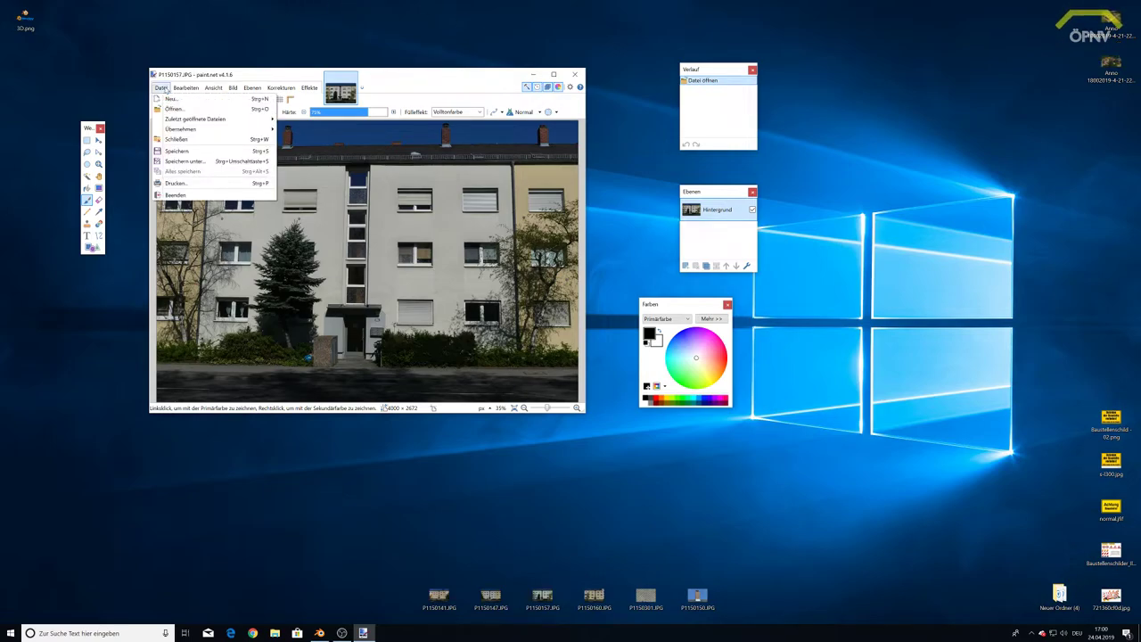
{"action": "left_click", "coordinate": [187, 162]}
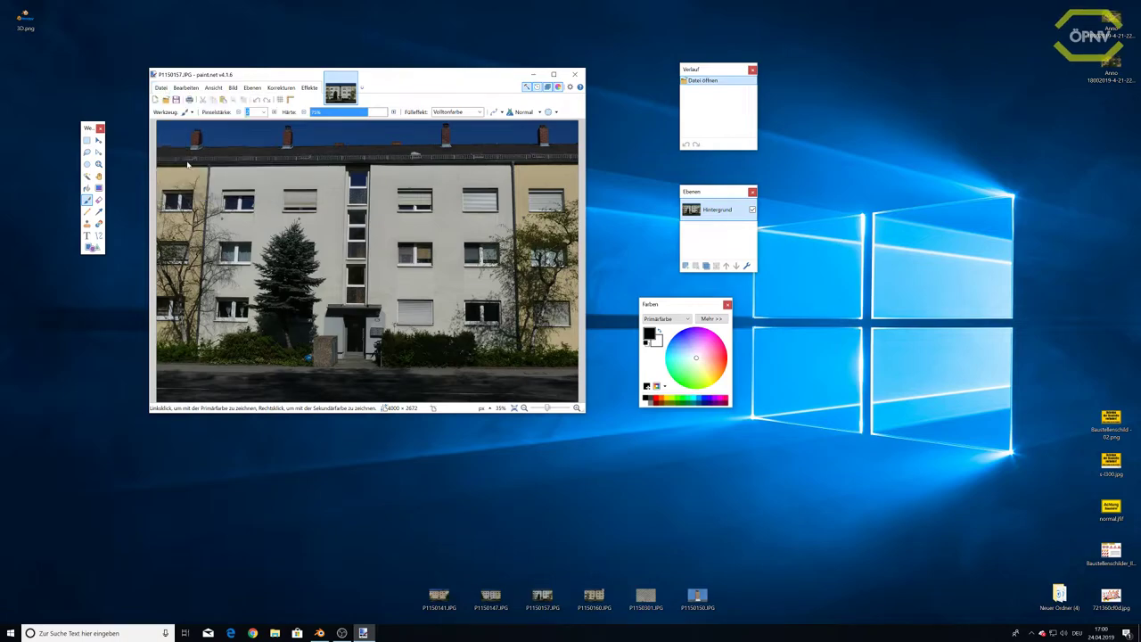
{"action": "left_click", "coordinate": [268, 297]}
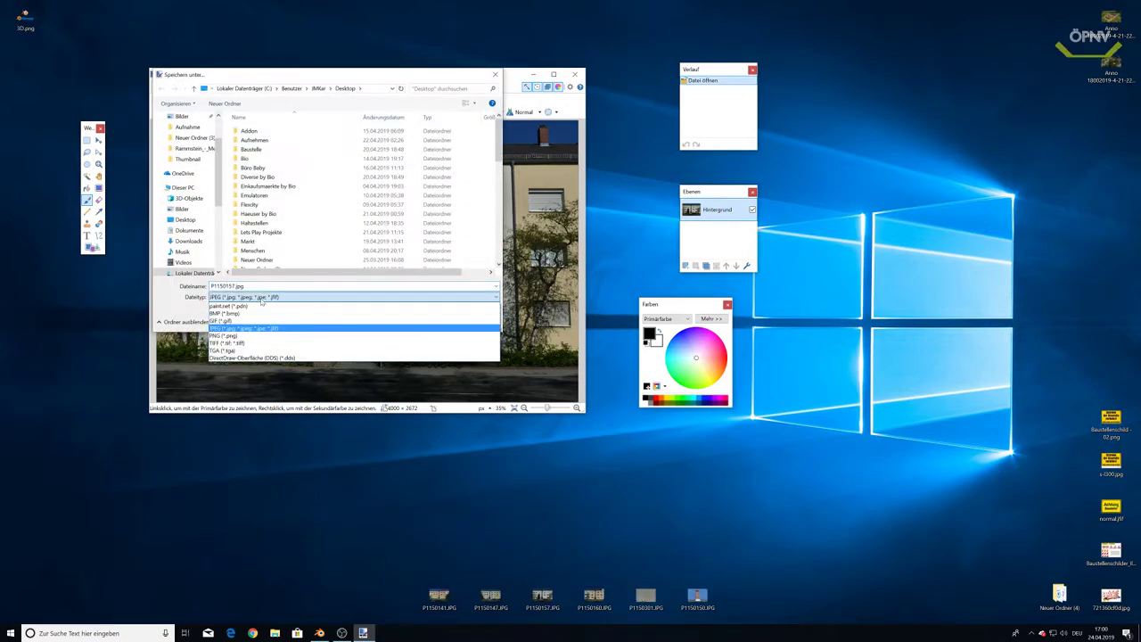
{"action": "left_click", "coordinate": [226, 358]}
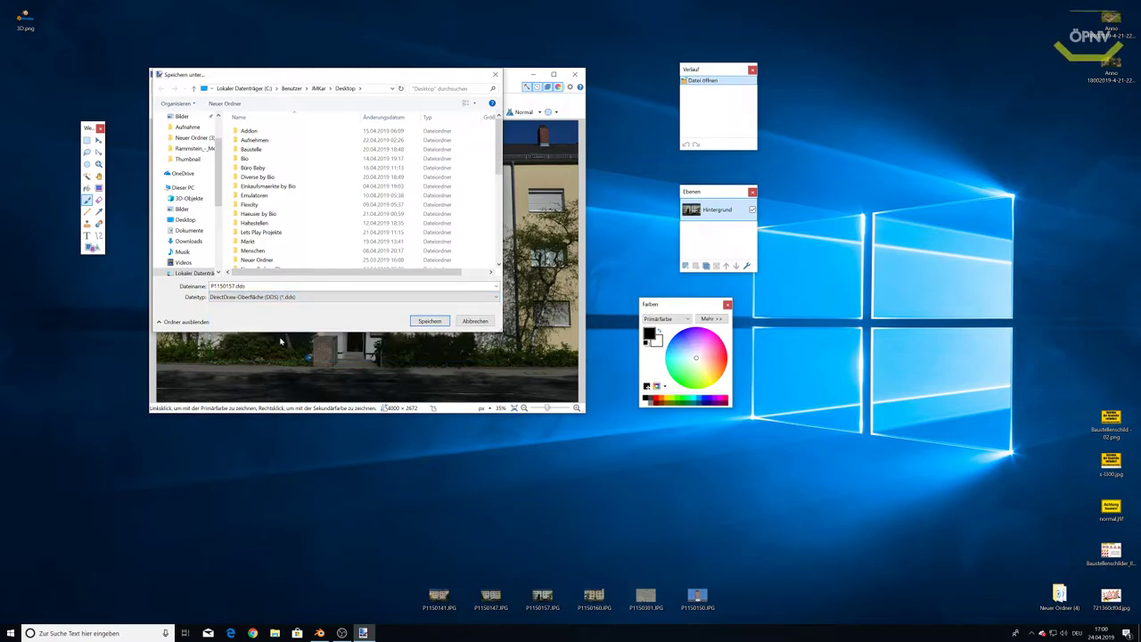
{"action": "left_click", "coordinate": [339, 303]}
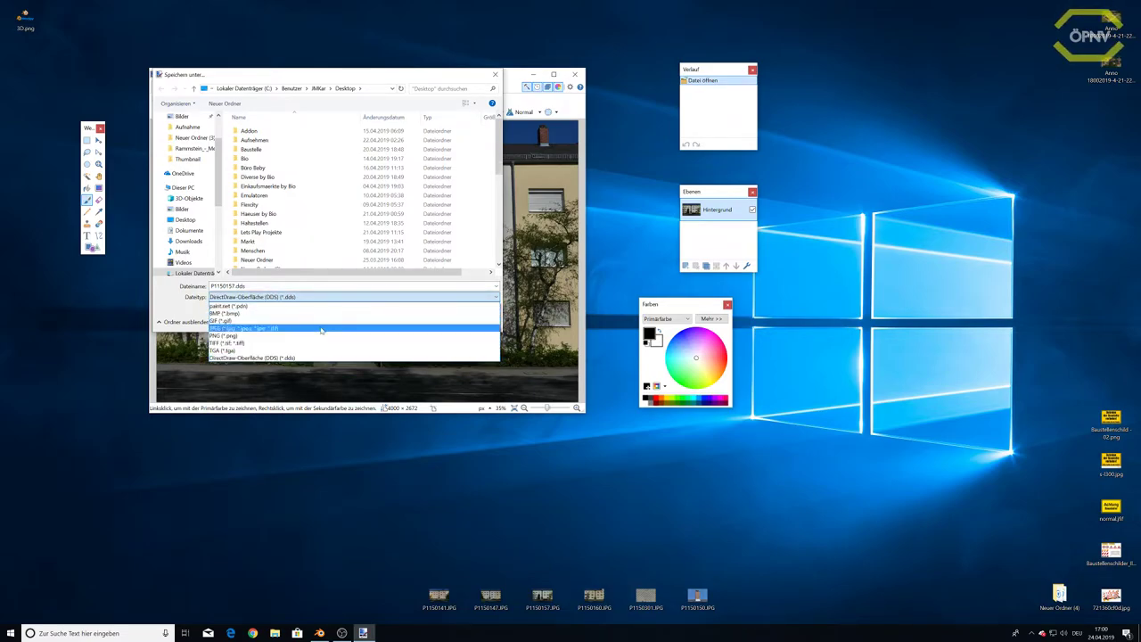
{"action": "left_click", "coordinate": [323, 319]}
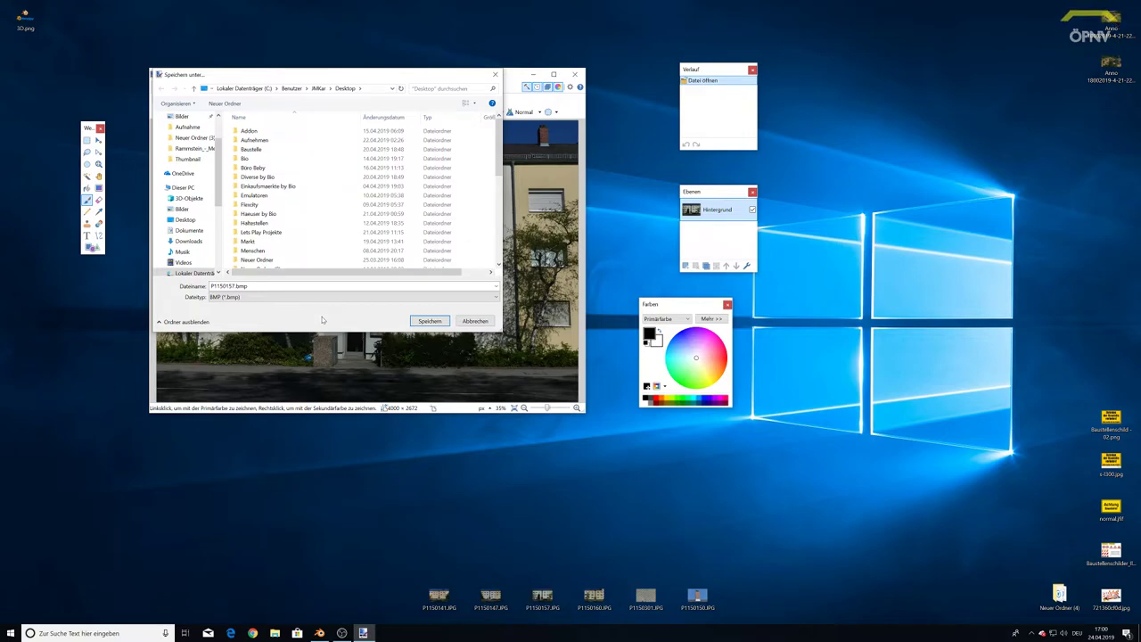
{"action": "left_click", "coordinate": [305, 296]}
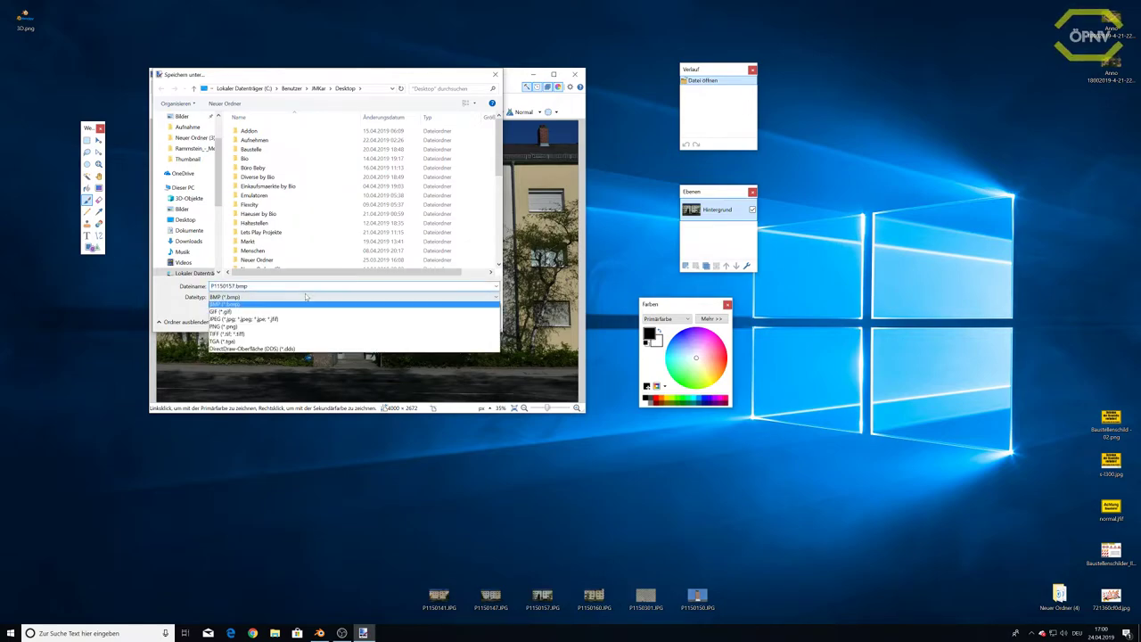
{"action": "left_click", "coordinate": [304, 349]}
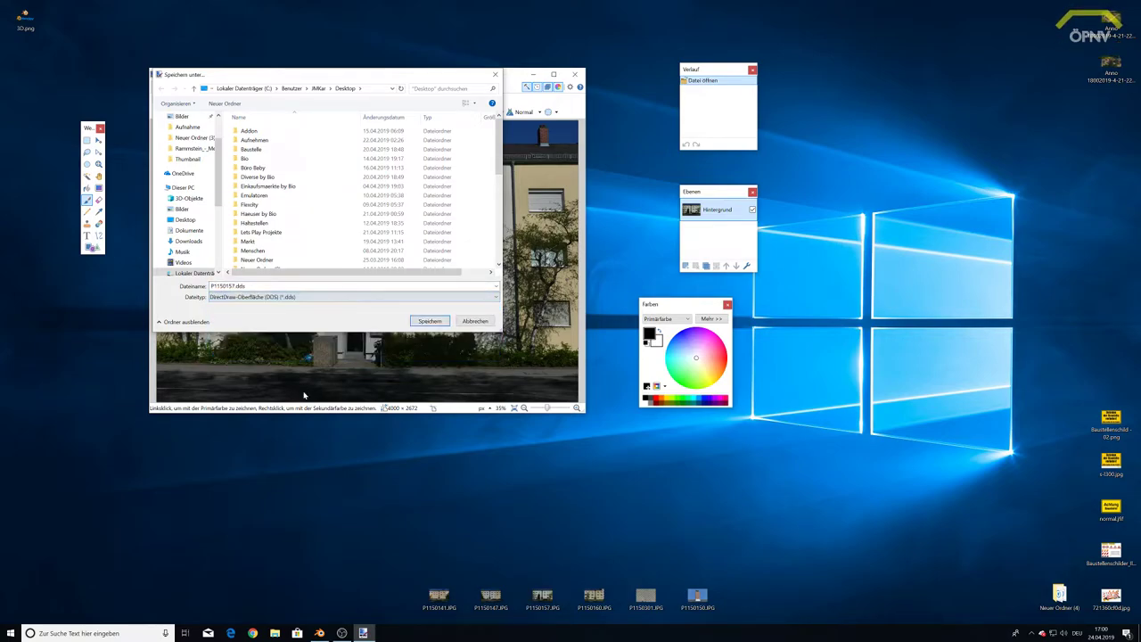
{"action": "left_click", "coordinate": [416, 321]}
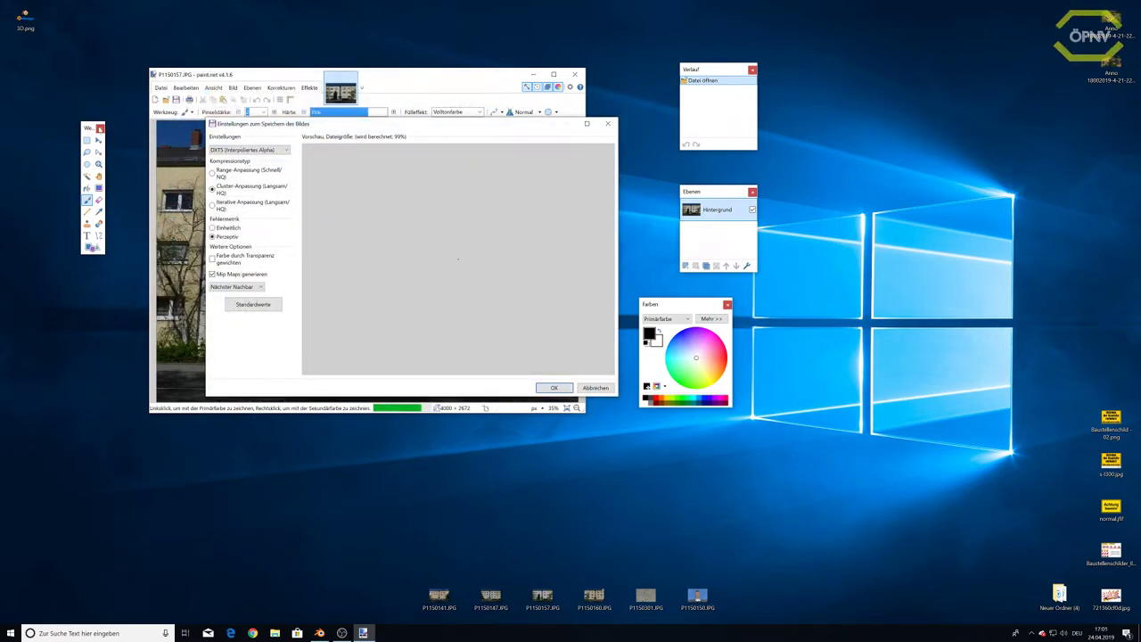
- Keep DXT5 compression and the Nächster Nachbar mipmap filter, restoring the default DDS options
{"action": "scroll", "coordinate": [440, 284], "scroll_direction": "down", "scroll_amount": 3}
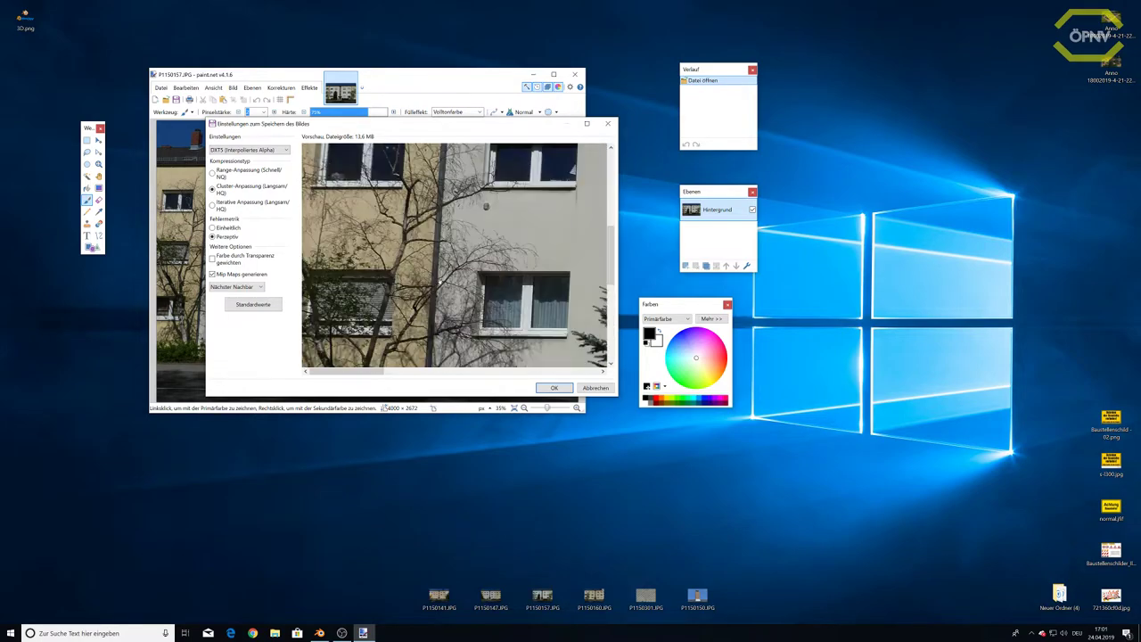
{"action": "scroll", "coordinate": [439, 283], "scroll_direction": "up", "scroll_amount": 3}
{"action": "left_click", "coordinate": [214, 152]}
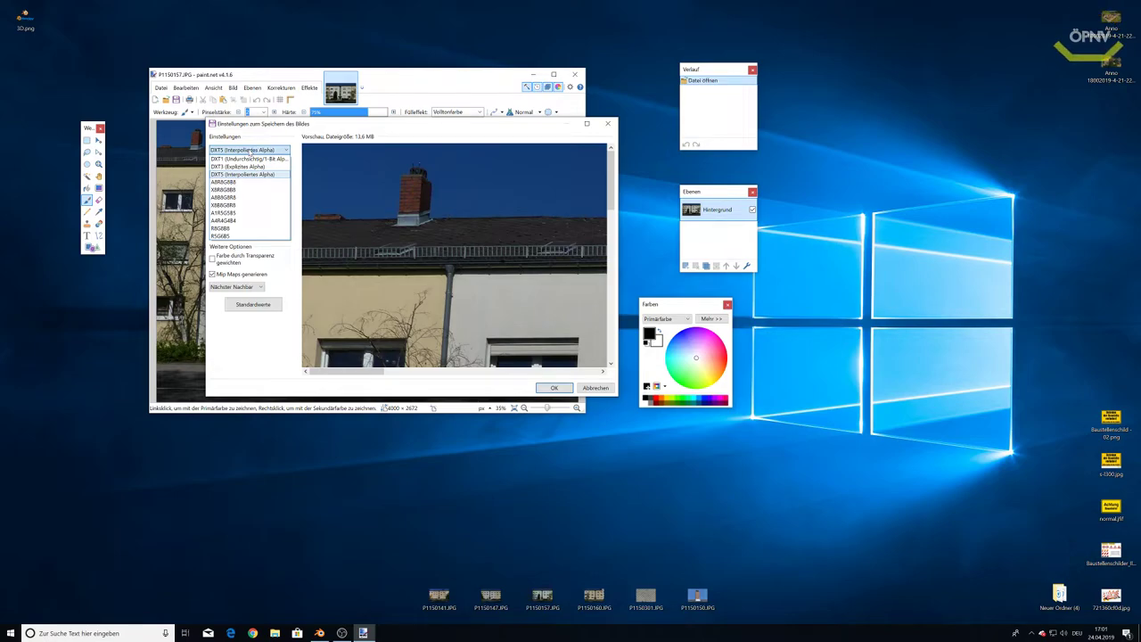
{"action": "left_click", "coordinate": [238, 358]}
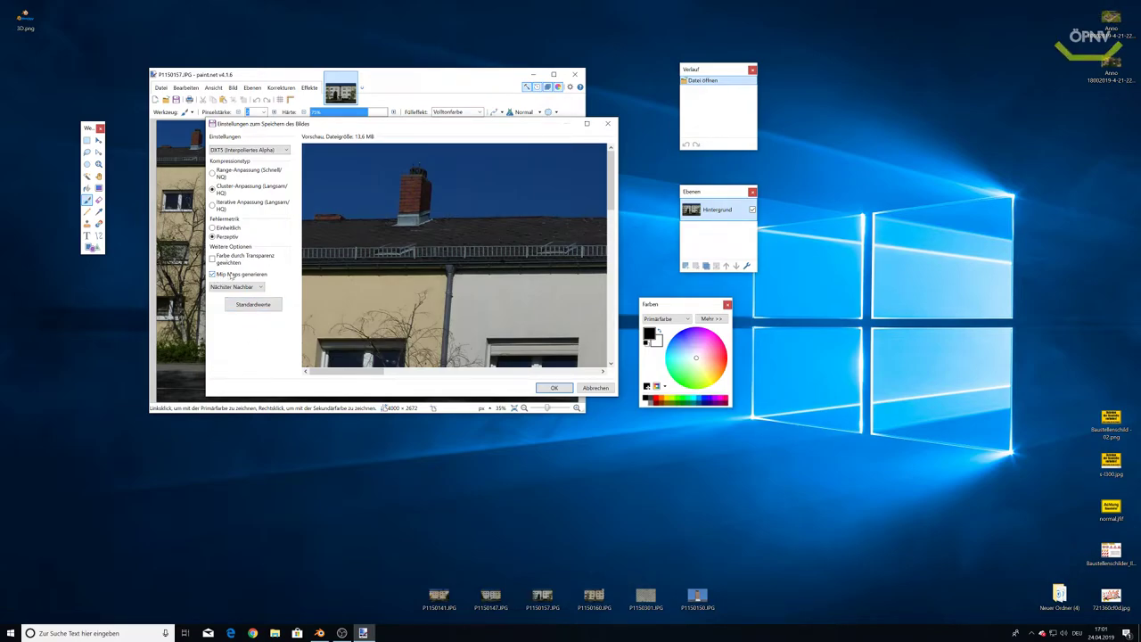
{"action": "left_click", "coordinate": [233, 290]}
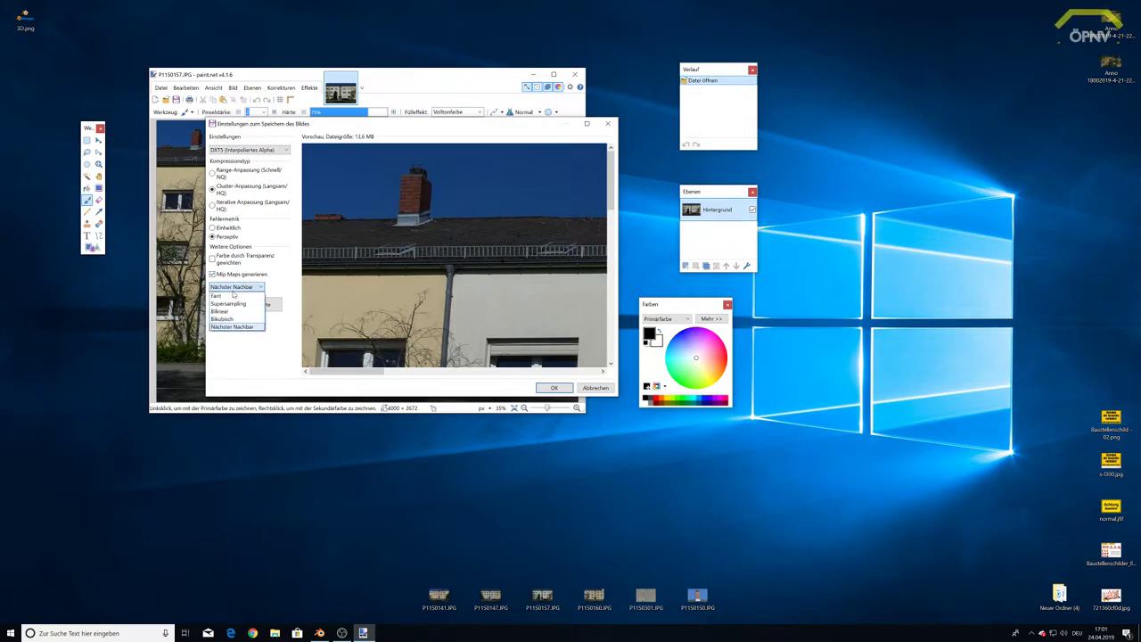
{"action": "left_click", "coordinate": [235, 333]}
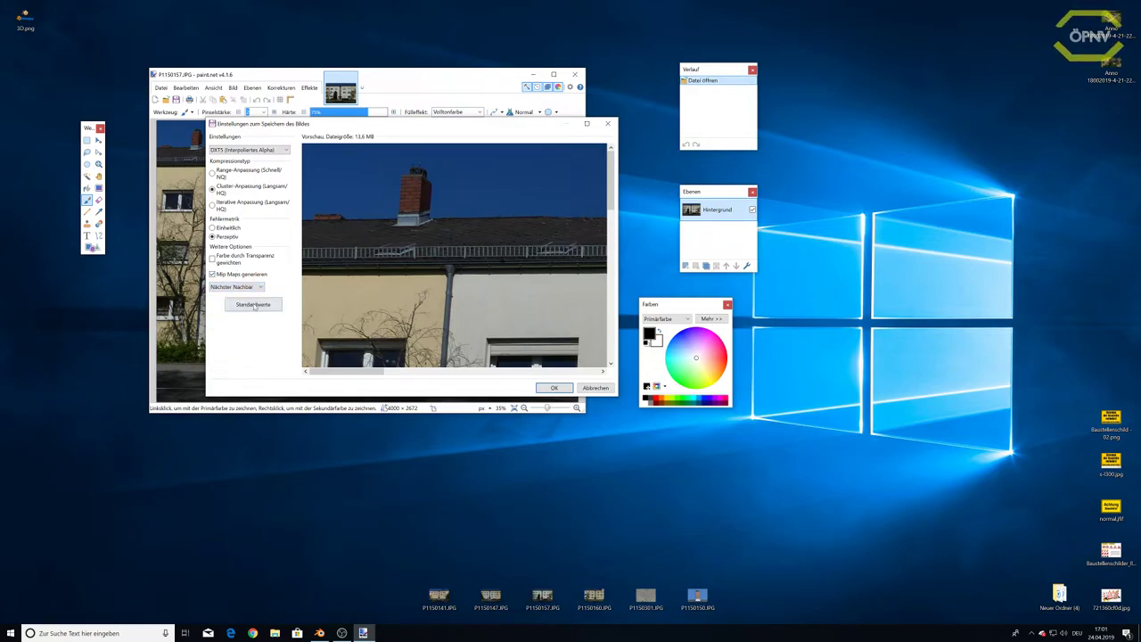
{"action": "left_click", "coordinate": [254, 304]}
- Save P1150157.dds, move its desktop icon to the lower right, and close paint.net
{"action": "left_click", "coordinate": [551, 388]}
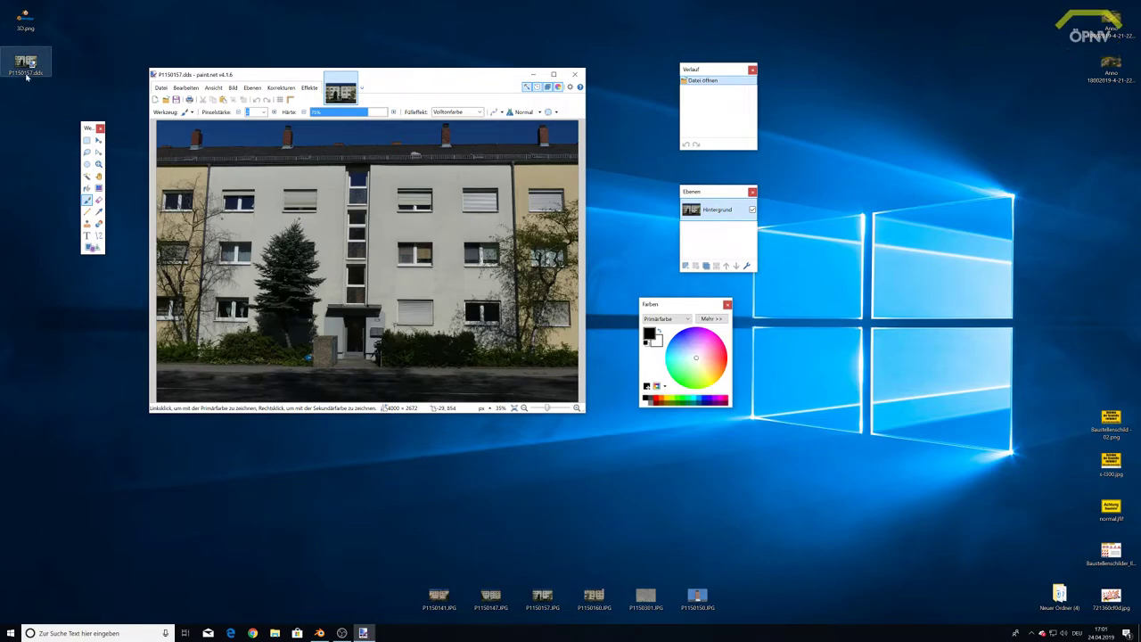
{"action": "left_click_drag", "start_coordinate": [27, 77], "coordinate": [873, 462]}
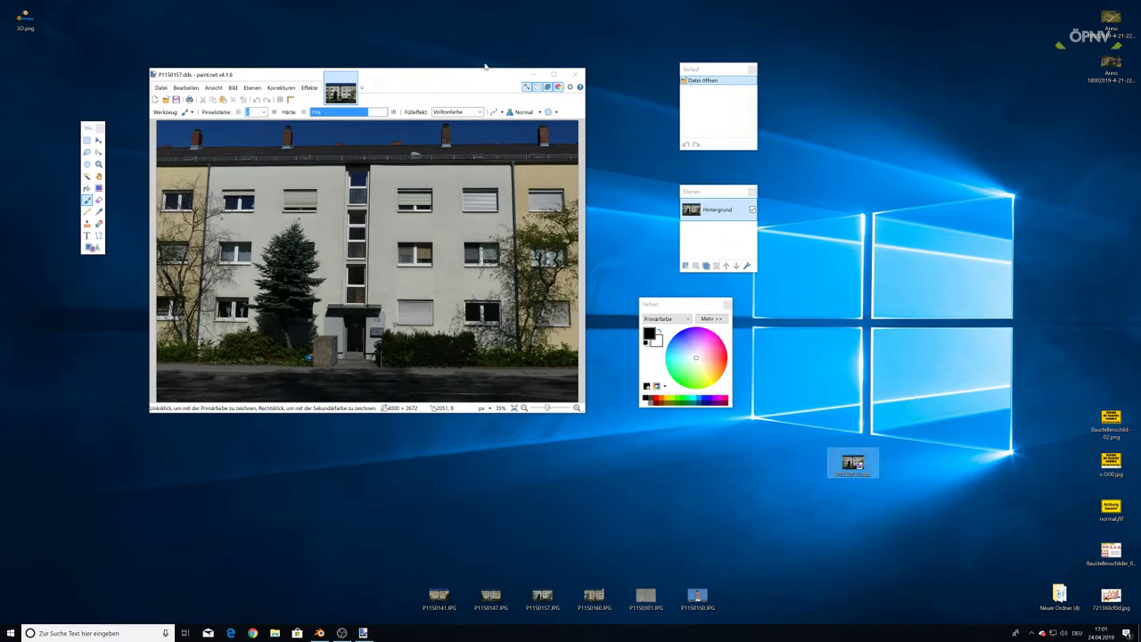
{"action": "left_click", "coordinate": [575, 74]}
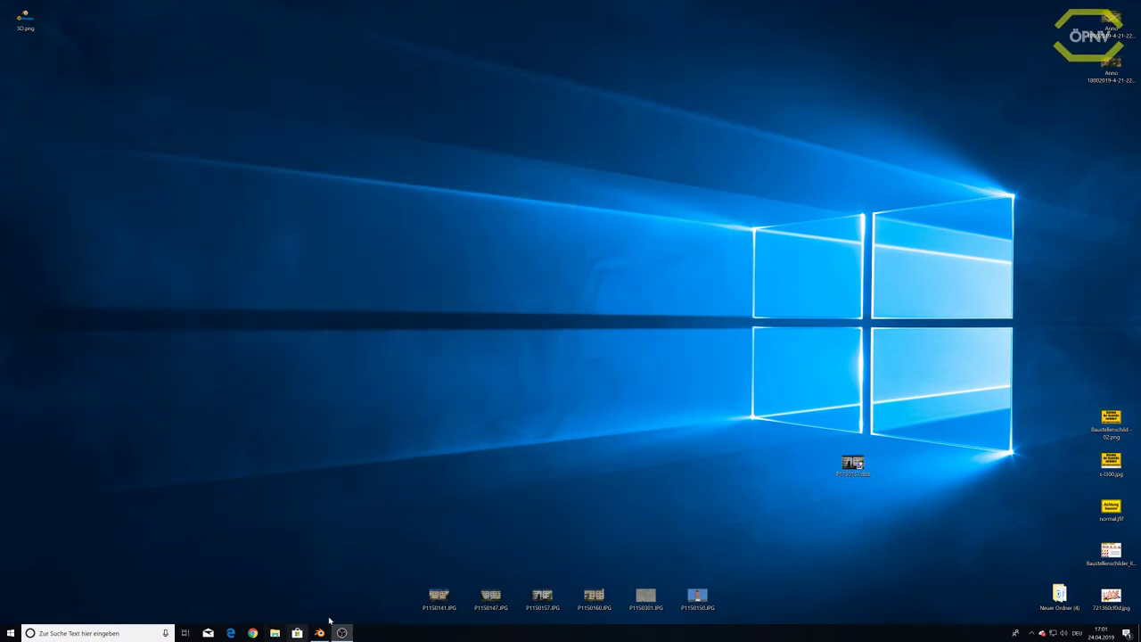
- Back in Blender, return to Object Mode and select the right cube, viewing both cubes
{"action": "left_click", "coordinate": [319, 632]}
{"action": "middle_click_drag", "start_coordinate": [588, 222], "coordinate": [716, 247]}
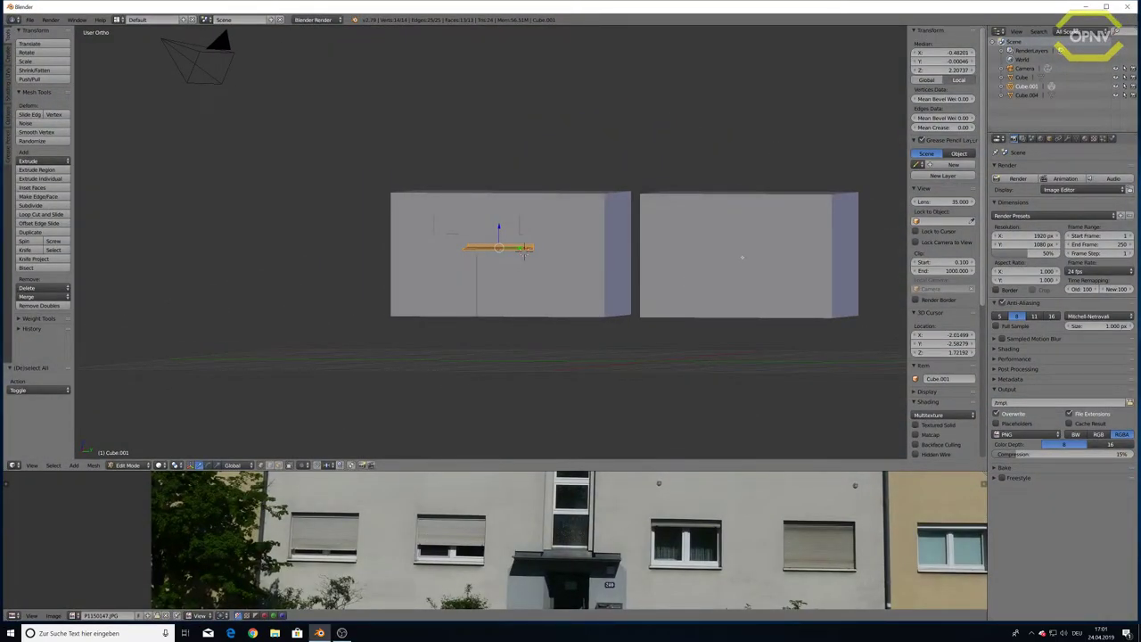
{"action": "key", "text": "Tab"}
{"action": "right_click", "coordinate": [741, 258]}
{"action": "middle_click_drag", "start_coordinate": [742, 257], "coordinate": [644, 264], "text": "shift"}
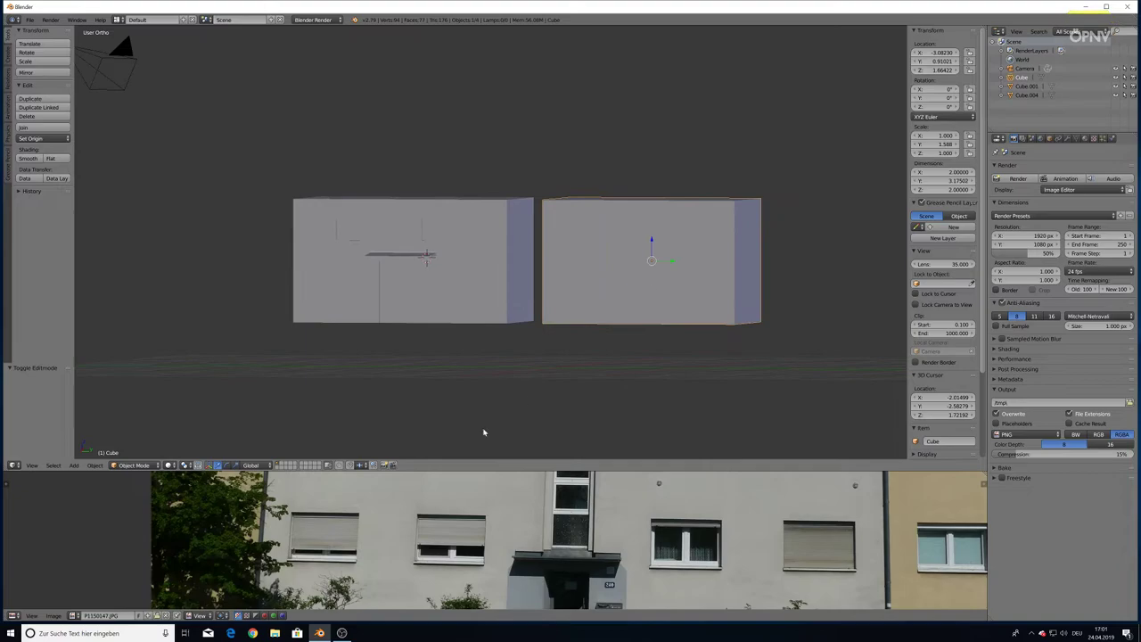
- Set viewport shading to Texture to show the photo facades, then view the cube's texture settings
{"action": "left_click", "coordinate": [169, 465]}
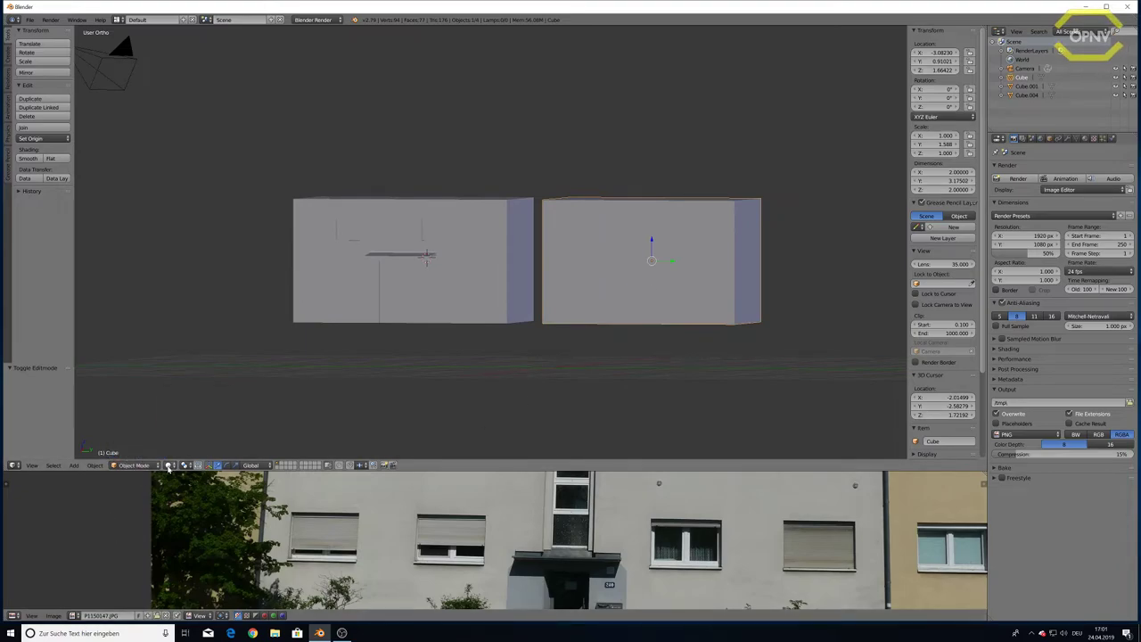
{"action": "left_click", "coordinate": [169, 464]}
{"action": "left_click", "coordinate": [191, 436]}
{"action": "scroll", "coordinate": [354, 326], "scroll_direction": "down", "scroll_amount": 4, "text": "ctrl"}
{"action": "scroll", "coordinate": [334, 324], "scroll_direction": "down", "scroll_amount": 1, "text": "ctrl"}
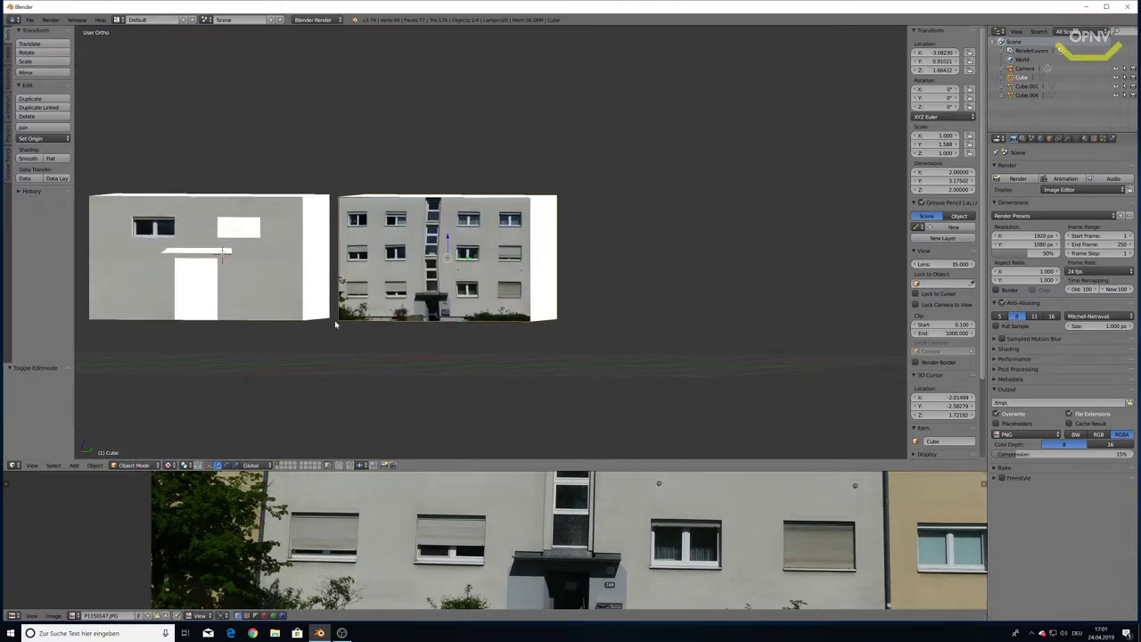
{"action": "mouse_move", "coordinate": [334, 325]}
{"action": "middle_mouse_down"}
{"action": "mouse_move", "coordinate": [319, 313]}
{"action": "mouse_move", "coordinate": [357, 326]}
{"action": "middle_mouse_up"}
{"action": "scroll", "coordinate": [319, 314], "scroll_direction": "up", "scroll_amount": 3}
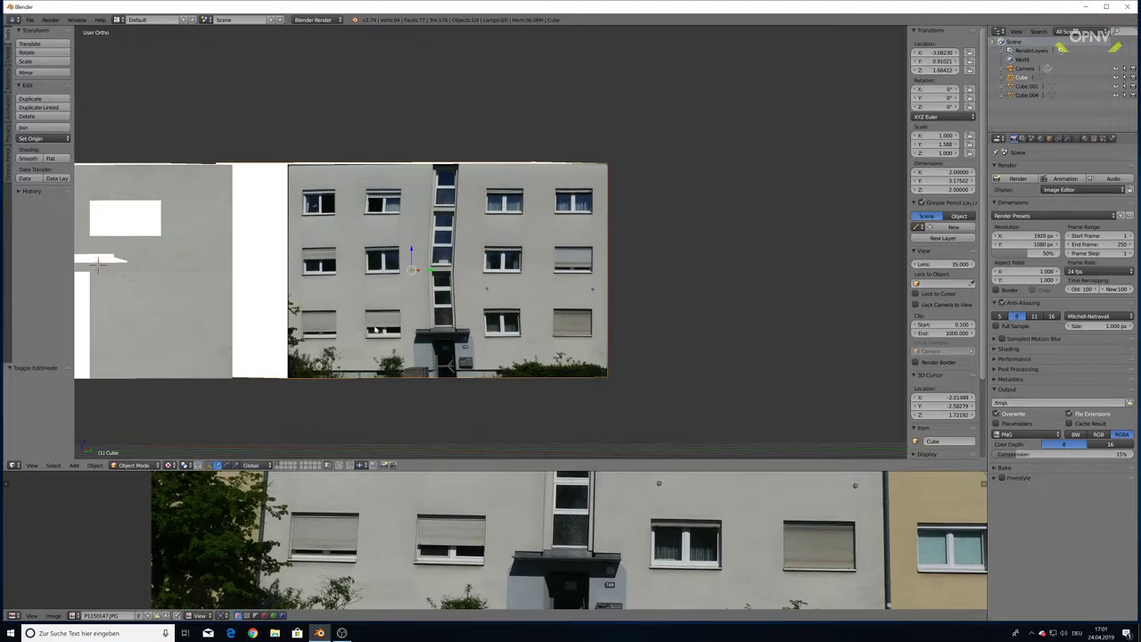
{"action": "left_click", "coordinate": [1084, 139]}
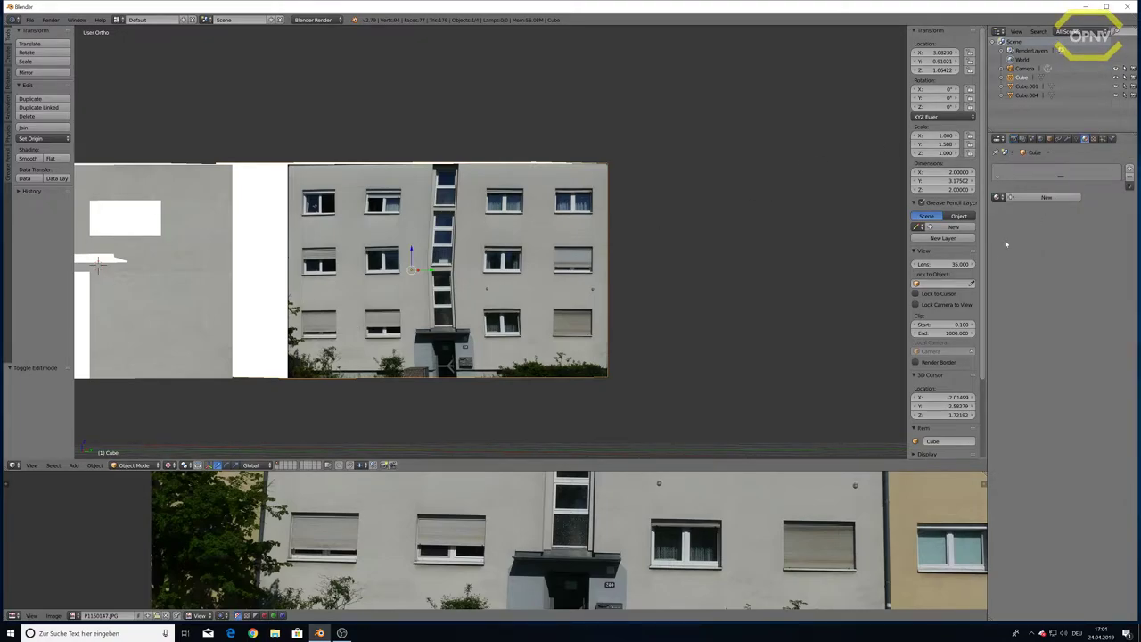
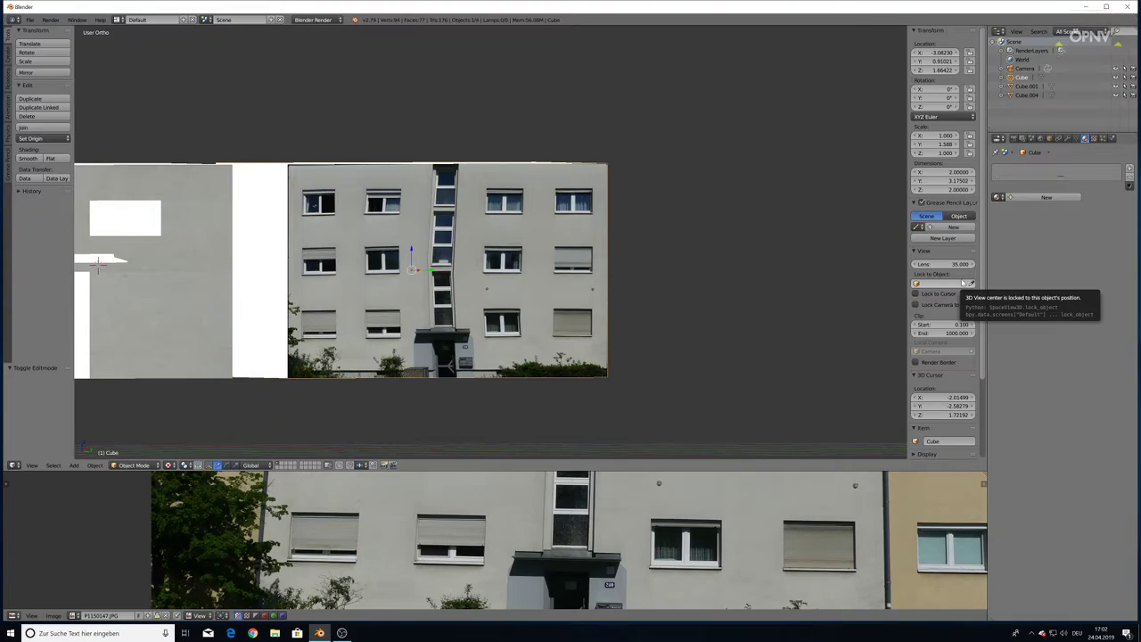
- Add a new material and a new Image or Movie texture to the cube, then open the image browser
{"action": "left_click", "coordinate": [1046, 197]}
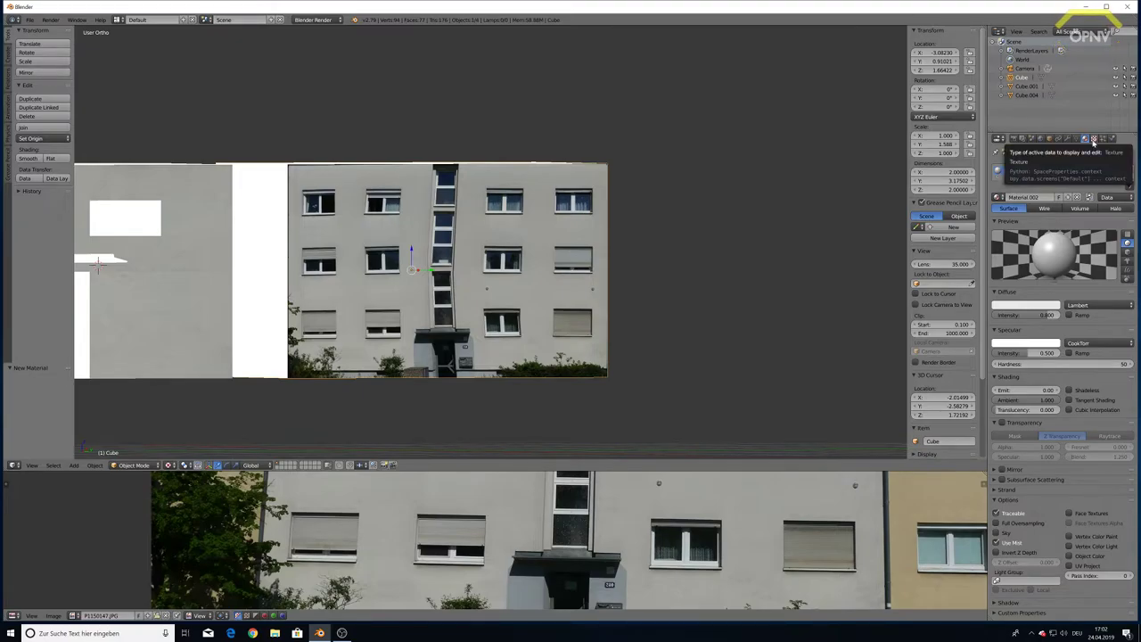
{"action": "left_click", "coordinate": [1093, 139]}
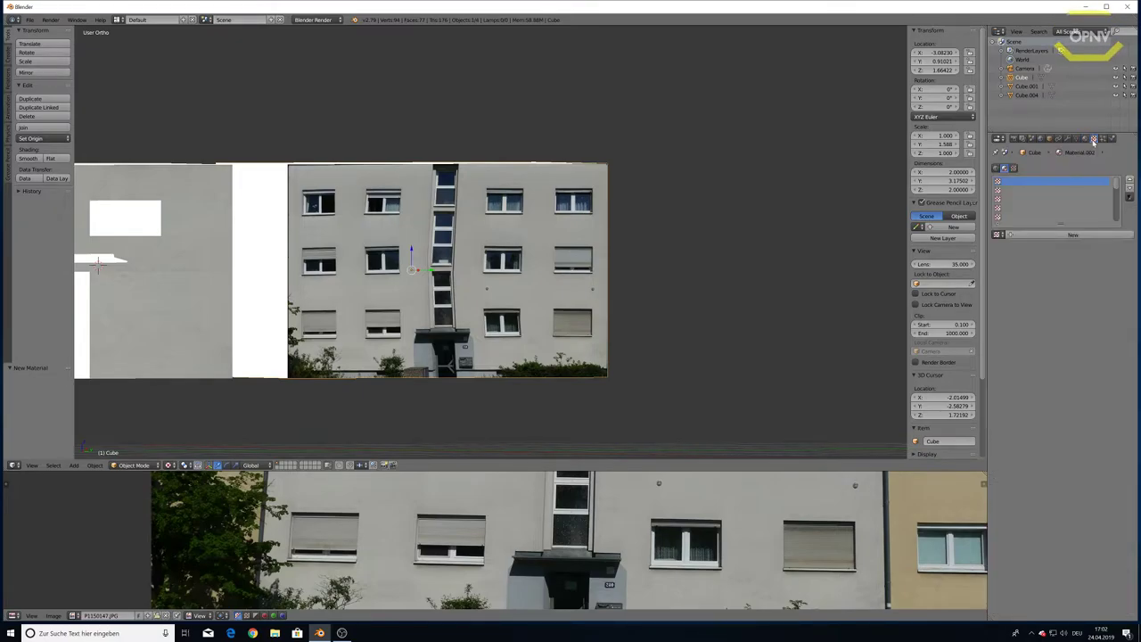
{"action": "left_click", "coordinate": [1060, 235]}
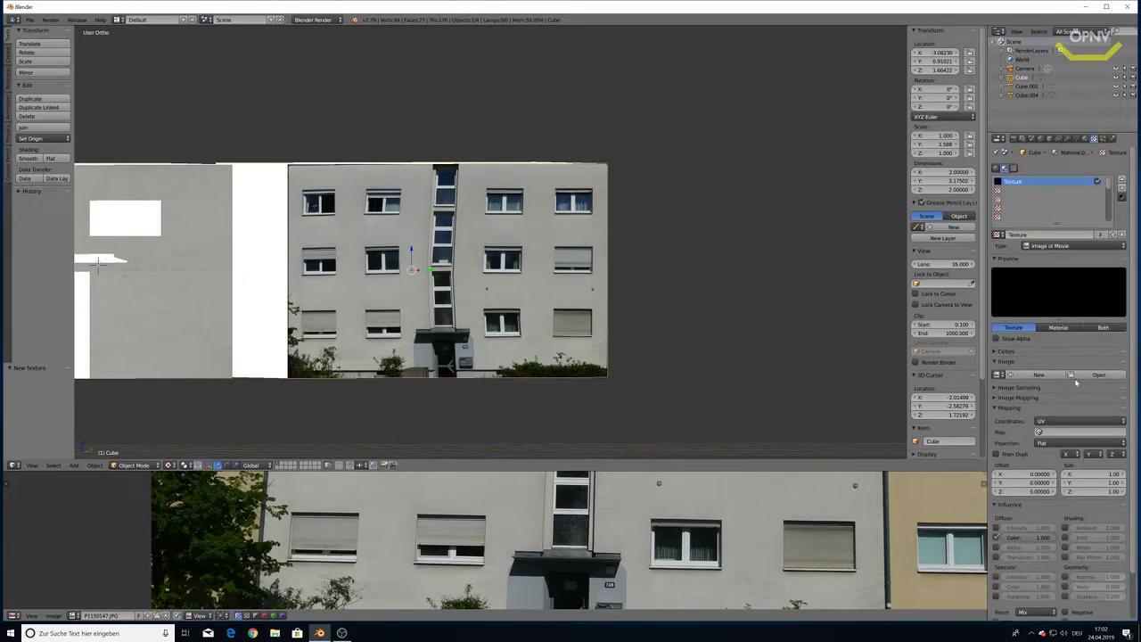
{"action": "left_click", "coordinate": [1085, 139]}
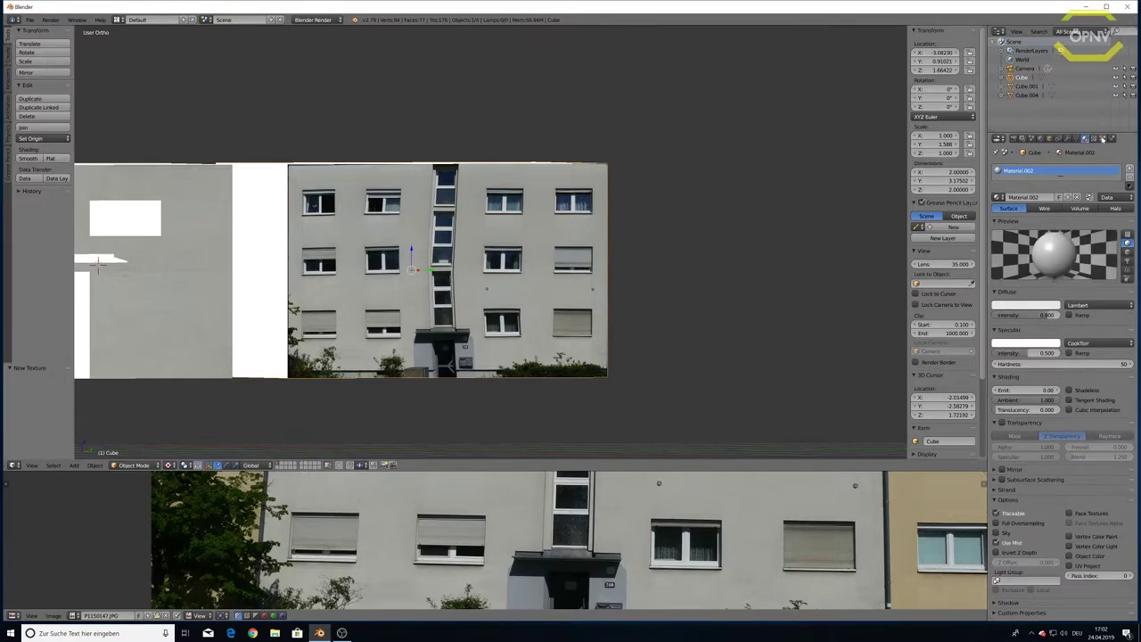
{"action": "left_click", "coordinate": [1094, 139]}
{"action": "left_click", "coordinate": [1055, 246]}
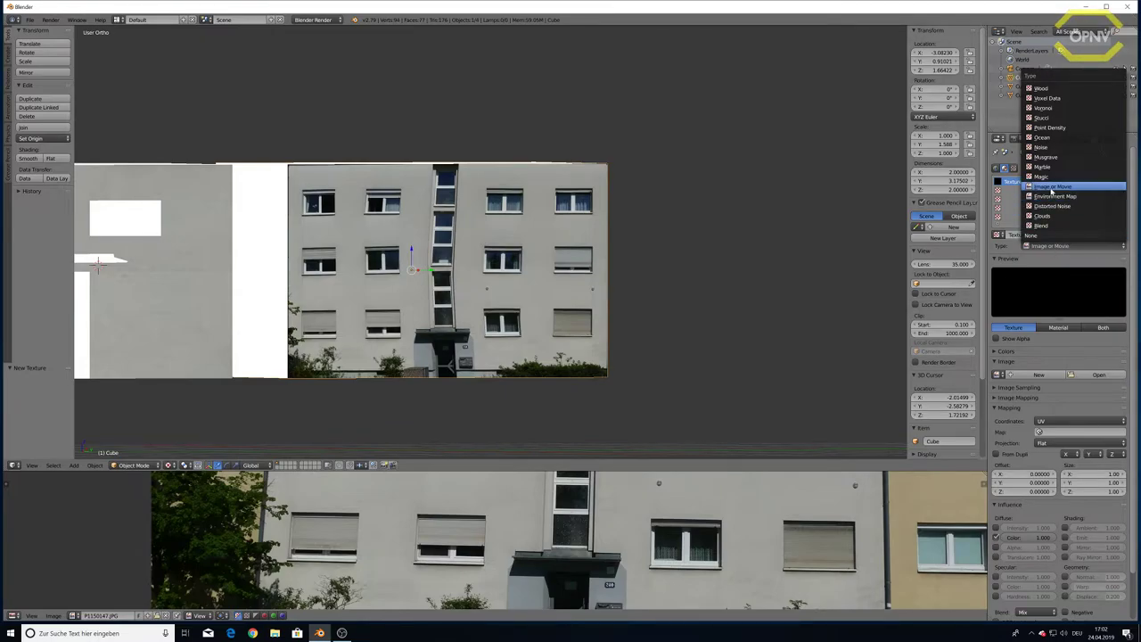
{"action": "left_click", "coordinate": [1051, 187]}
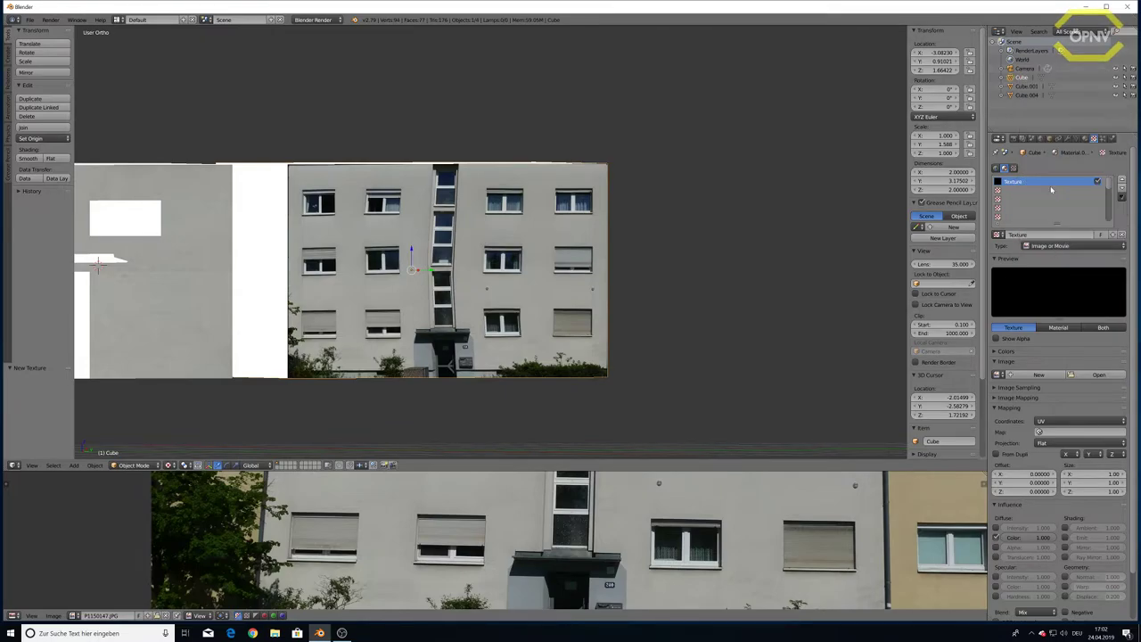
{"action": "left_click", "coordinate": [1094, 374]}
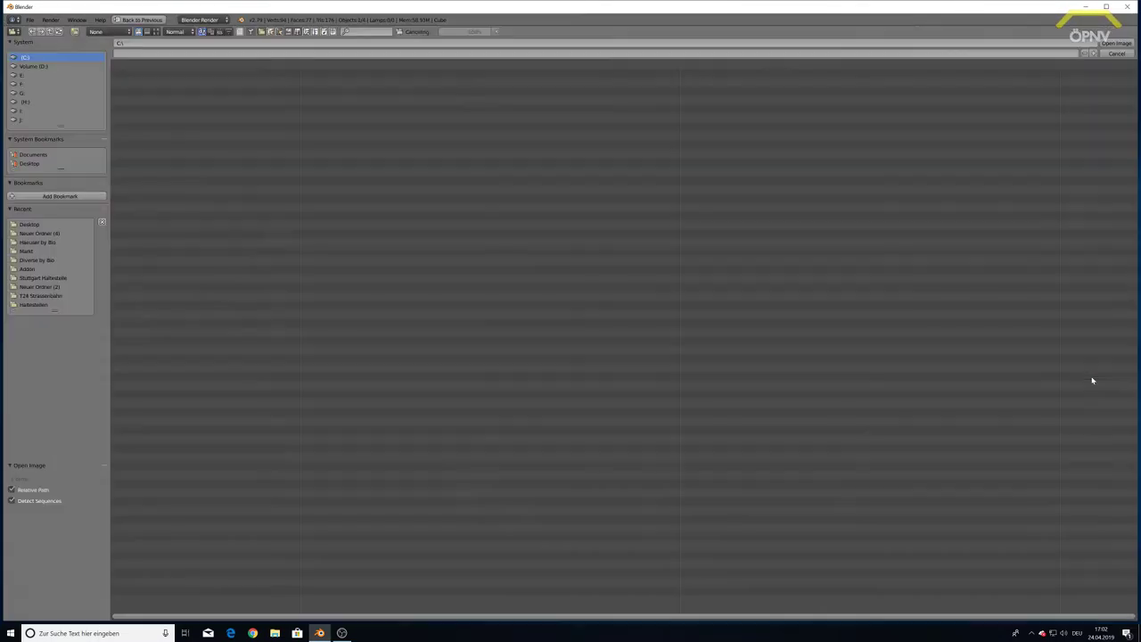
- Load P1150147.JPG from the Desktop, then create Texture.001 and load P1150150.JPG
{"action": "left_click", "coordinate": [33, 226]}
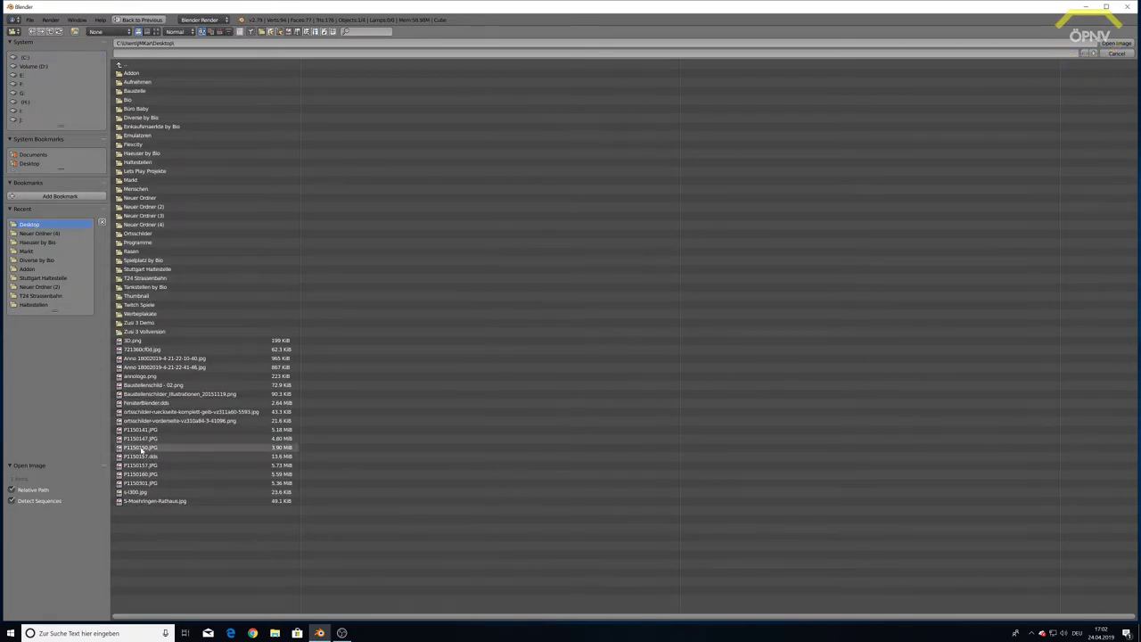
{"action": "double_click", "coordinate": [140, 437]}
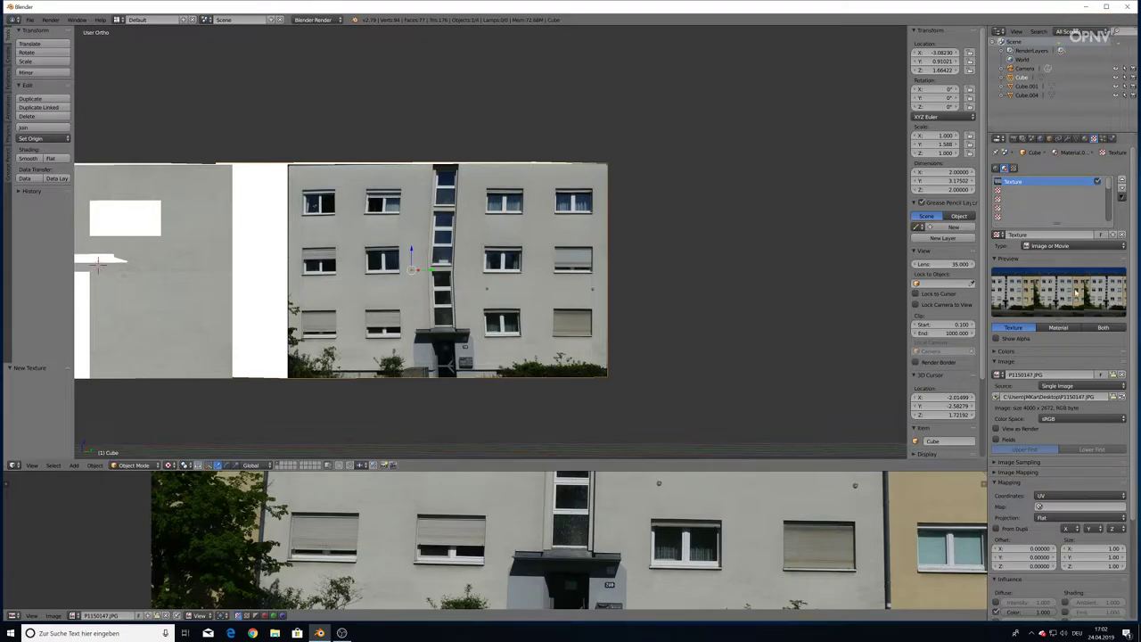
{"action": "left_click", "coordinate": [1122, 235]}
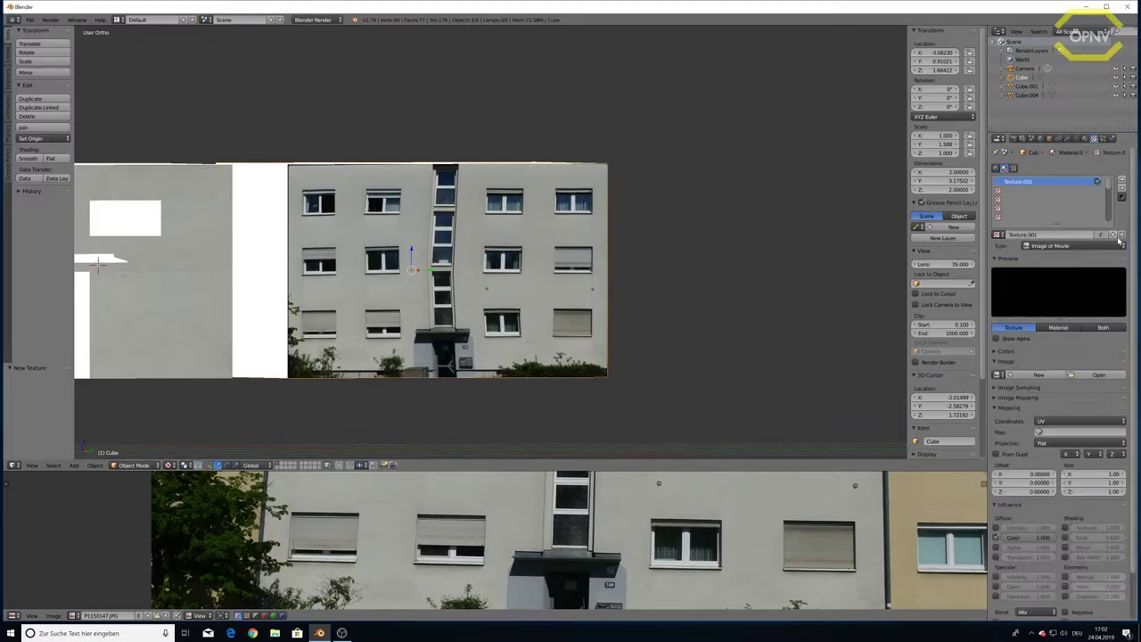
{"action": "left_click", "coordinate": [1102, 375]}
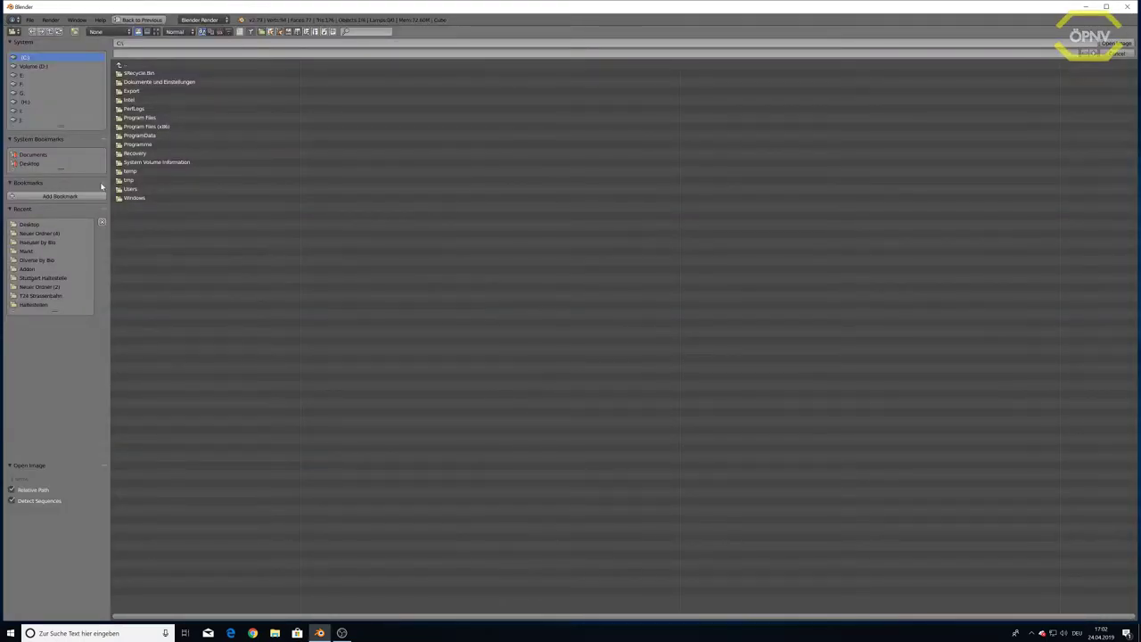
{"action": "left_click", "coordinate": [22, 225]}
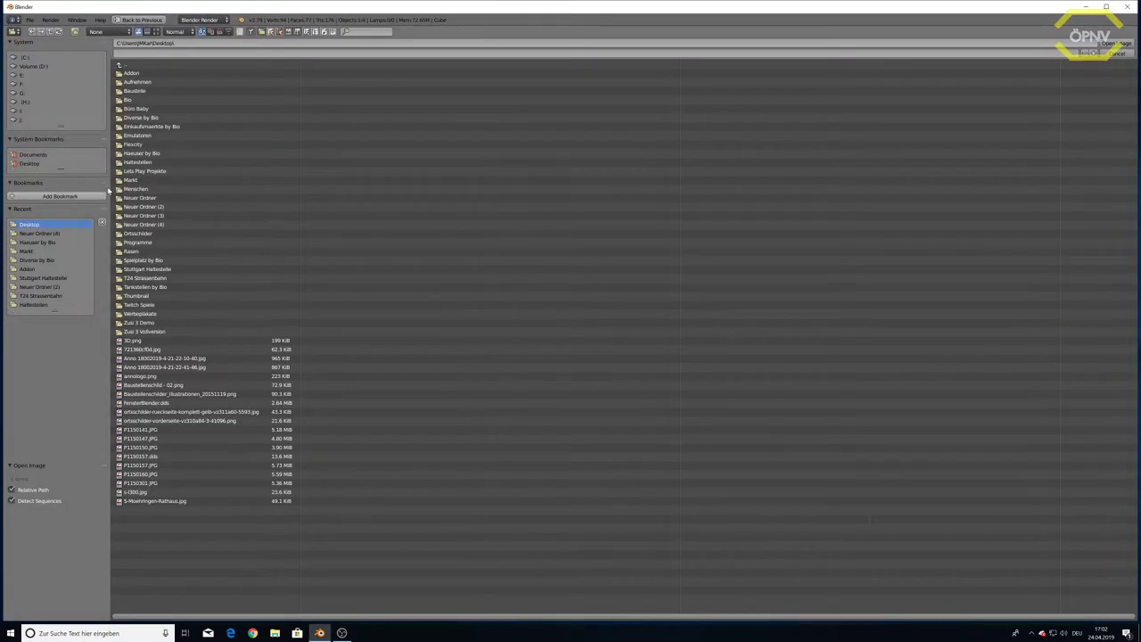
{"action": "double_click", "coordinate": [151, 448]}
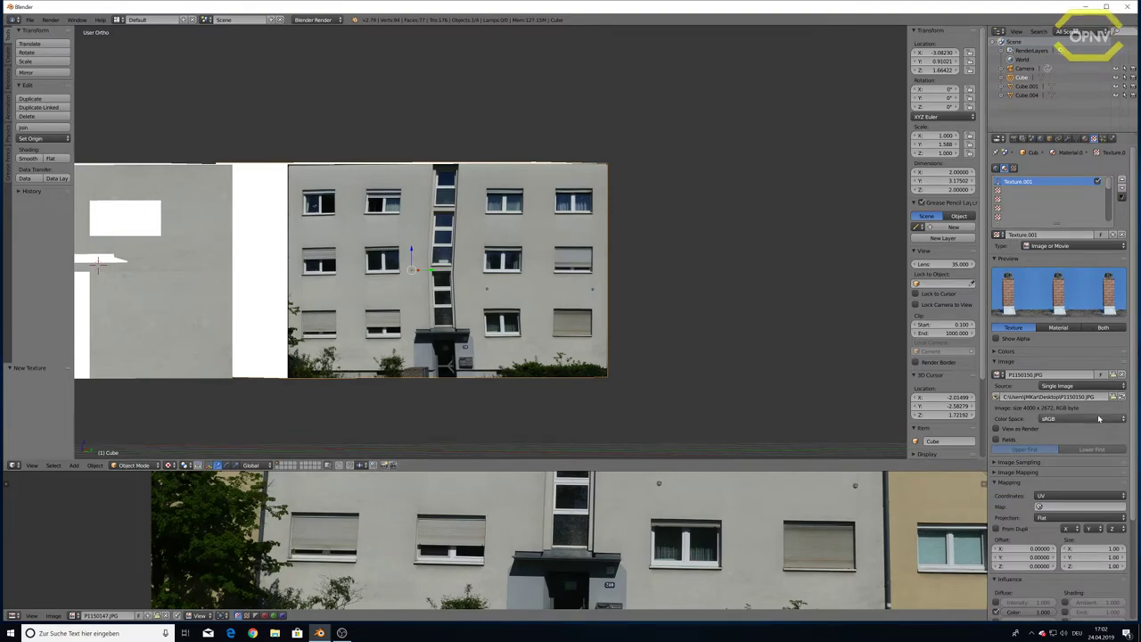
- Try P1150141.JPG from the Desktop, then settle on P1150147.JPG as the texture image
{"action": "left_click", "coordinate": [1121, 374]}
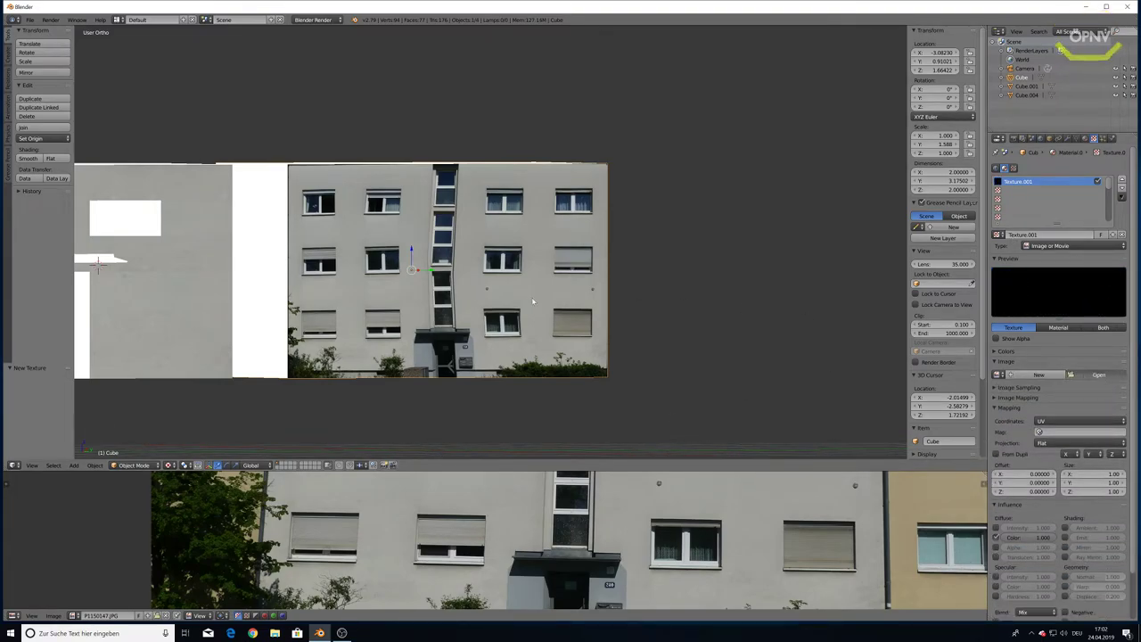
{"action": "left_click", "coordinate": [1101, 375]}
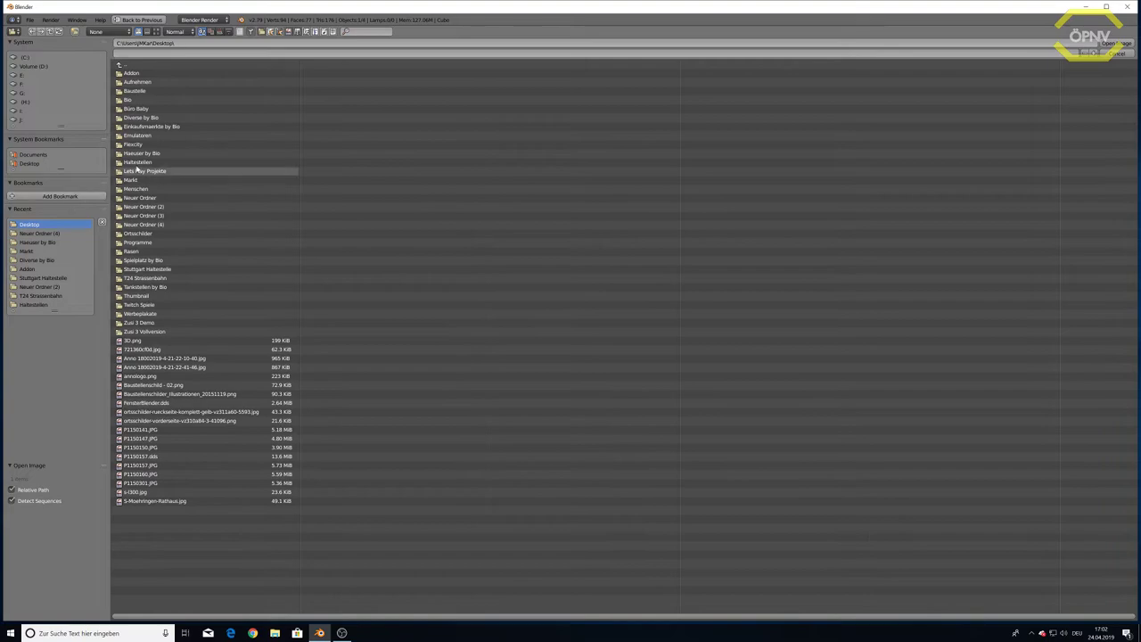
{"action": "left_click", "coordinate": [29, 224]}
{"action": "double_click", "coordinate": [157, 430]}
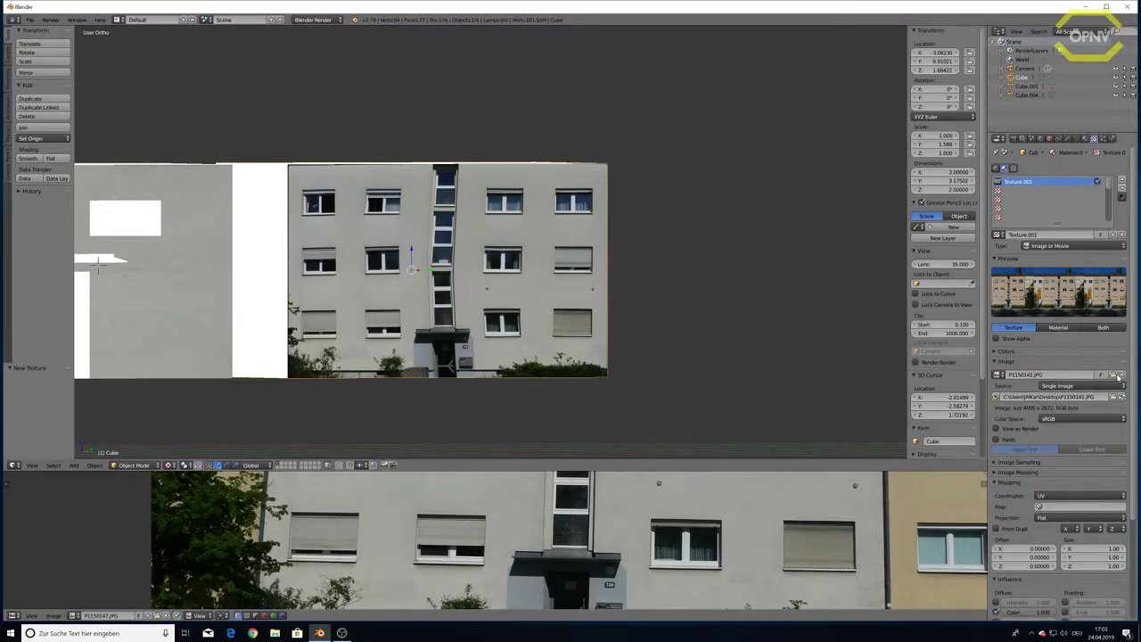
{"action": "left_click", "coordinate": [1122, 375]}
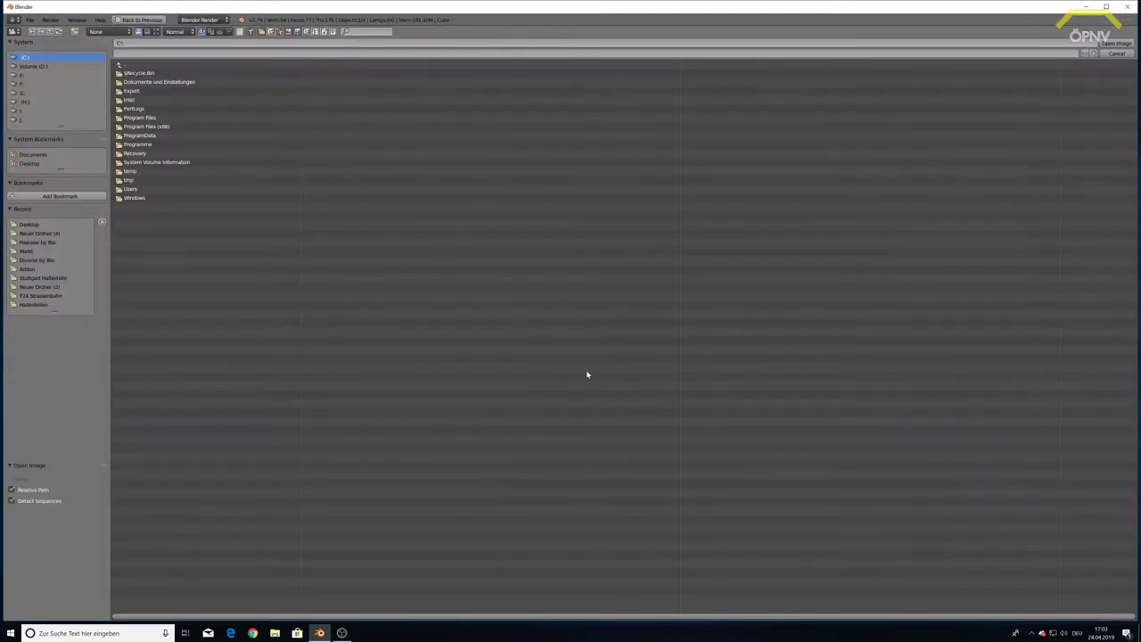
{"action": "left_click", "coordinate": [36, 224]}
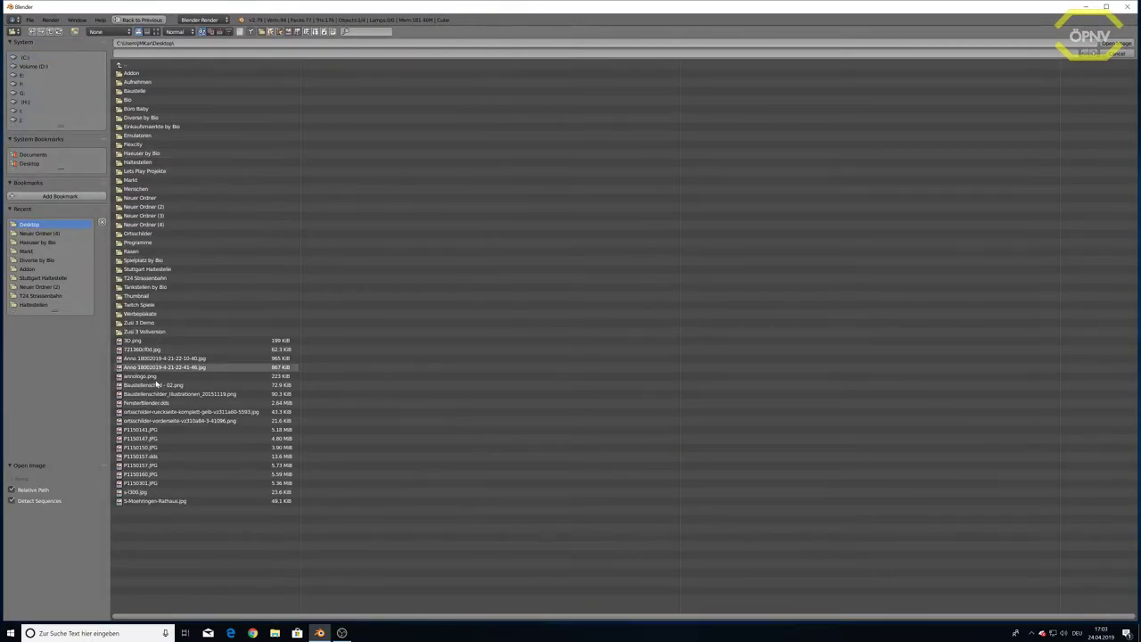
{"action": "double_click", "coordinate": [147, 438]}
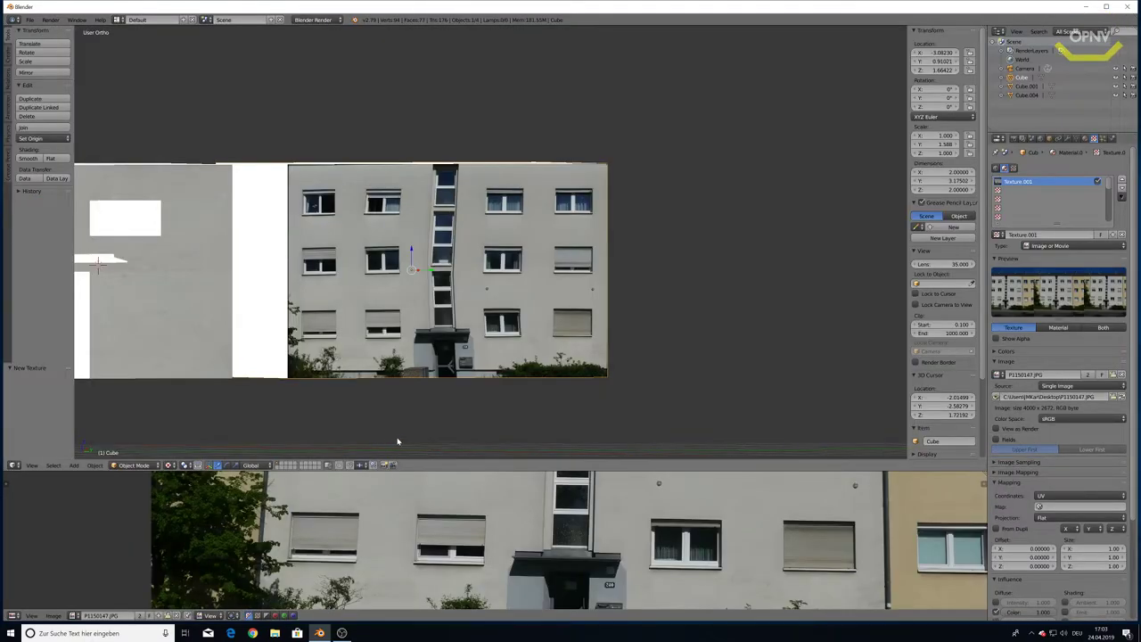
- Assign Material.001 to the cube briefly, then switch it back to Material.002
{"action": "scroll", "coordinate": [454, 499], "scroll_direction": "down", "scroll_amount": 5}
{"action": "scroll", "coordinate": [454, 499], "scroll_direction": "down", "scroll_amount": 1}
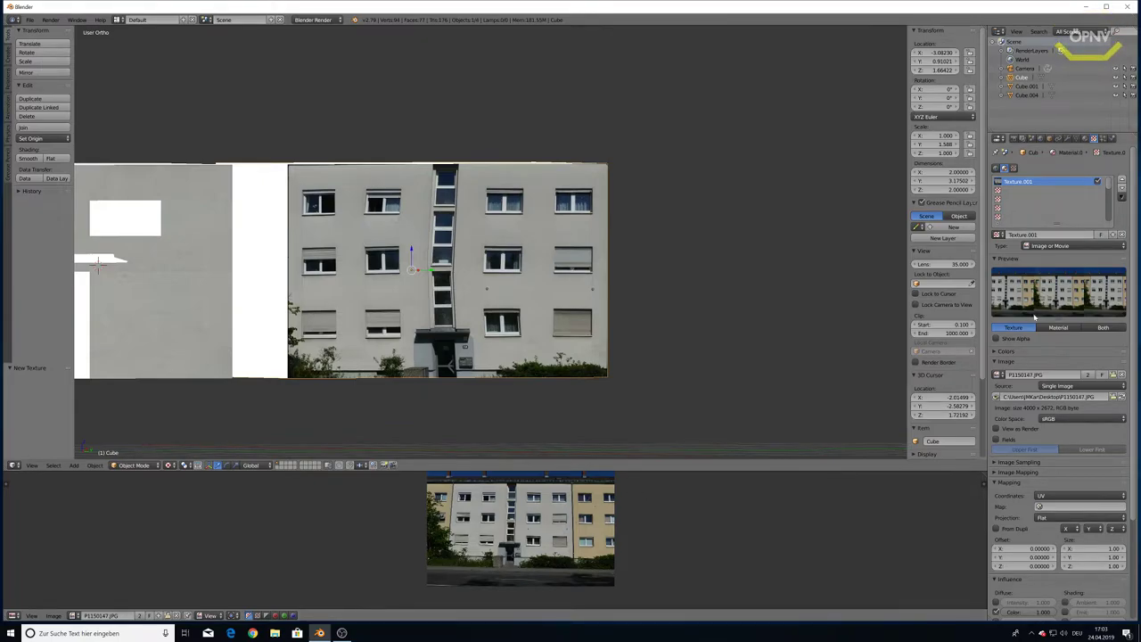
{"action": "left_click", "coordinate": [1083, 138]}
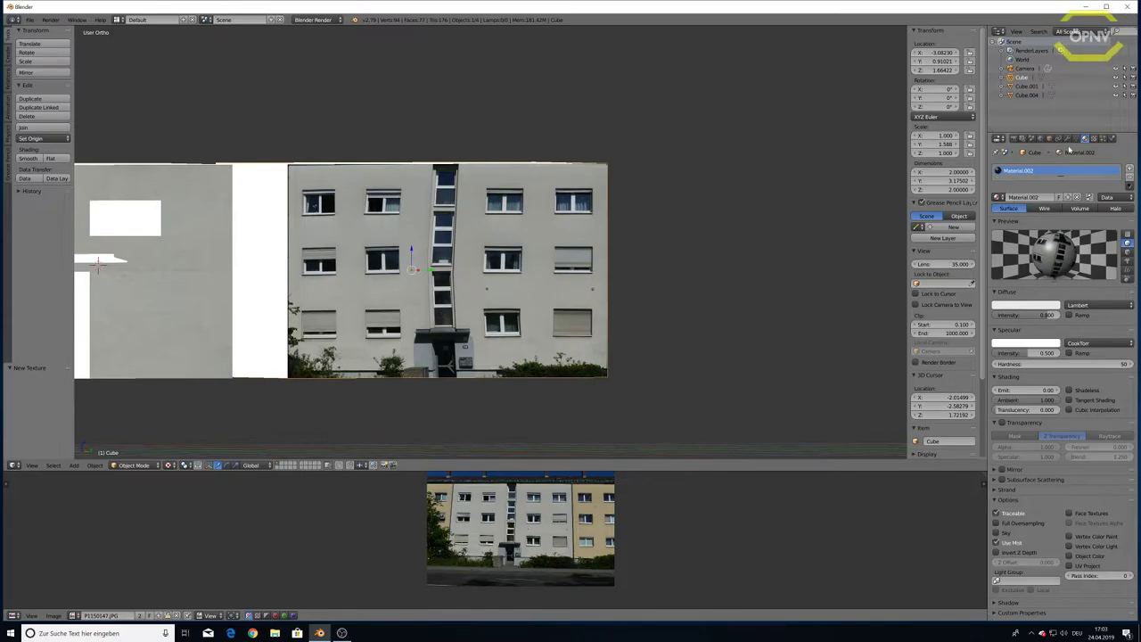
{"action": "left_click", "coordinate": [996, 197]}
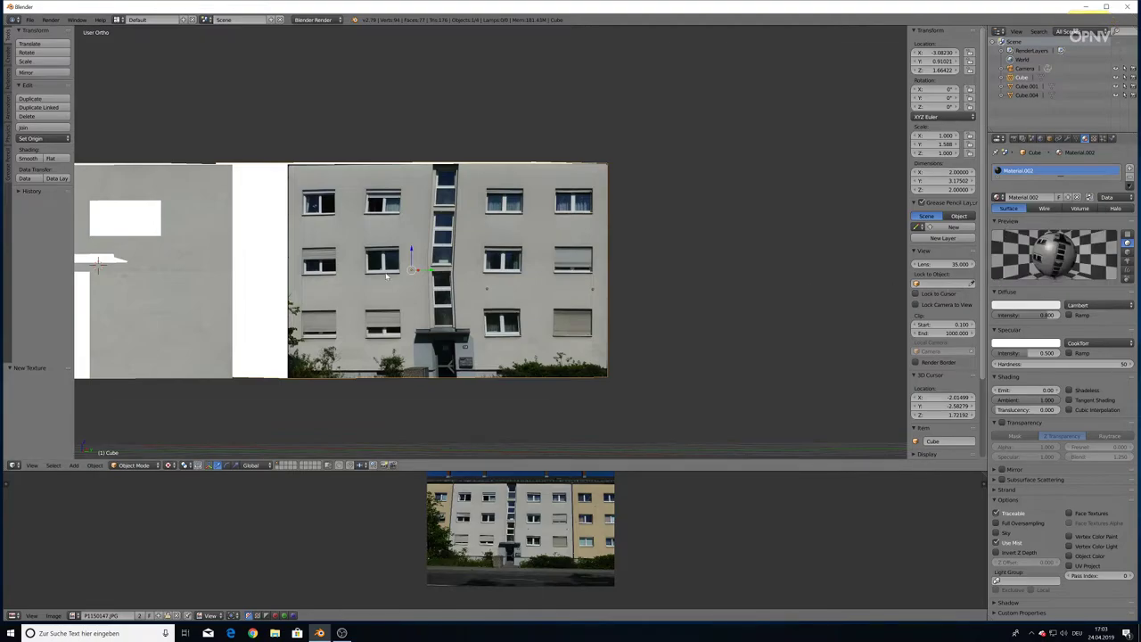
{"action": "scroll", "coordinate": [386, 276], "scroll_direction": "down", "scroll_amount": 1}
{"action": "scroll", "coordinate": [337, 246], "scroll_direction": "down", "scroll_amount": 1}
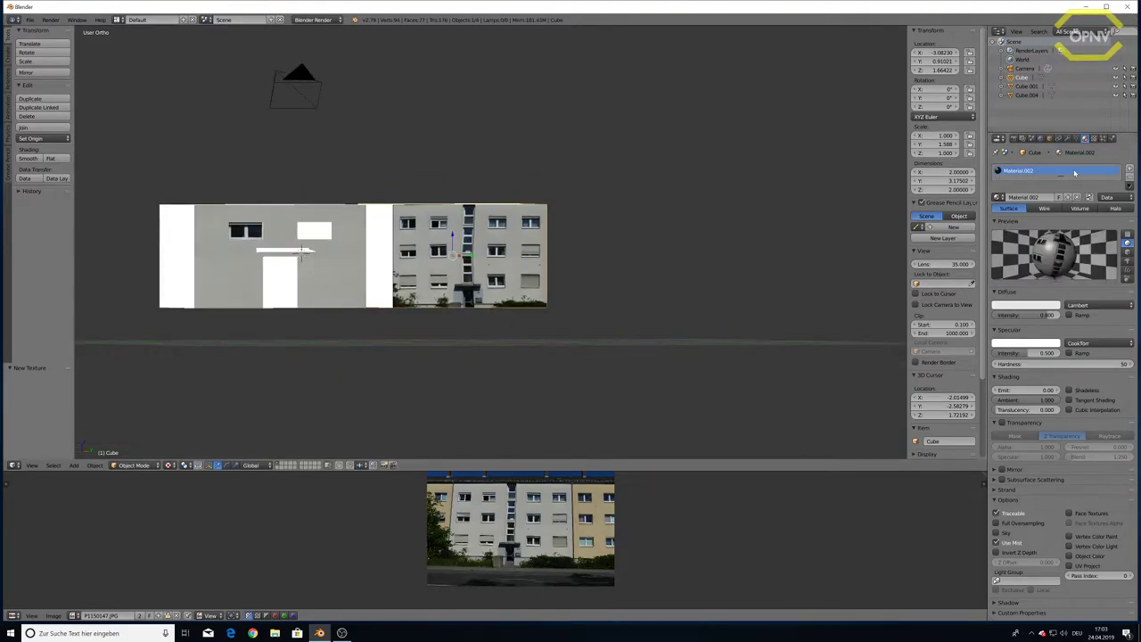
{"action": "left_click", "coordinate": [998, 197]}
{"action": "left_click", "coordinate": [1021, 219]}
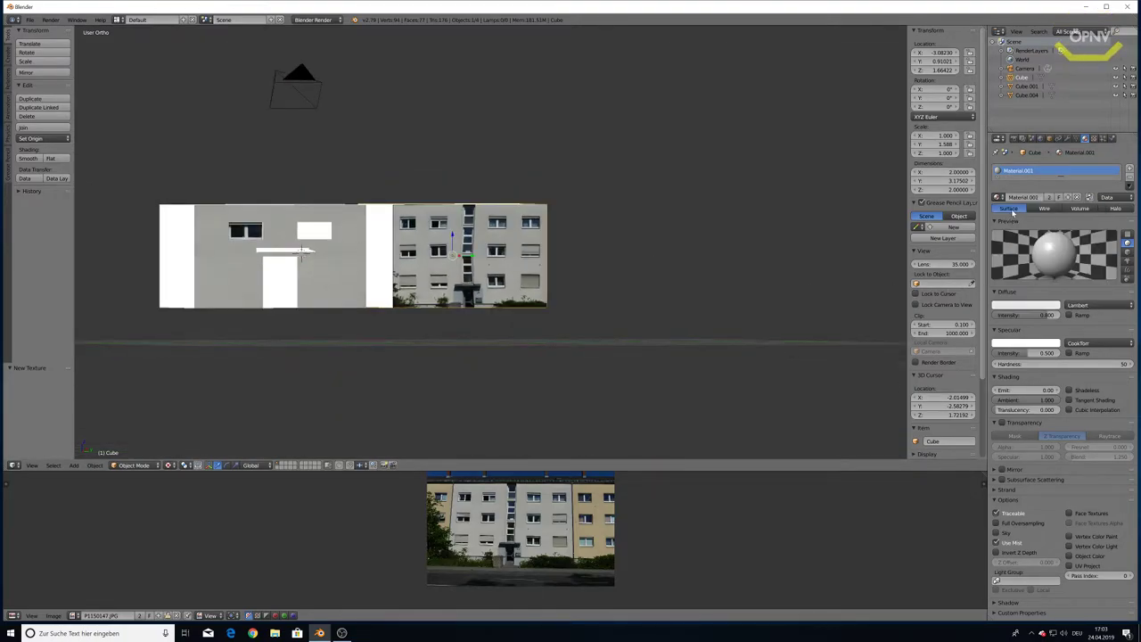
{"action": "left_click", "coordinate": [998, 197]}
{"action": "left_click", "coordinate": [997, 197]}
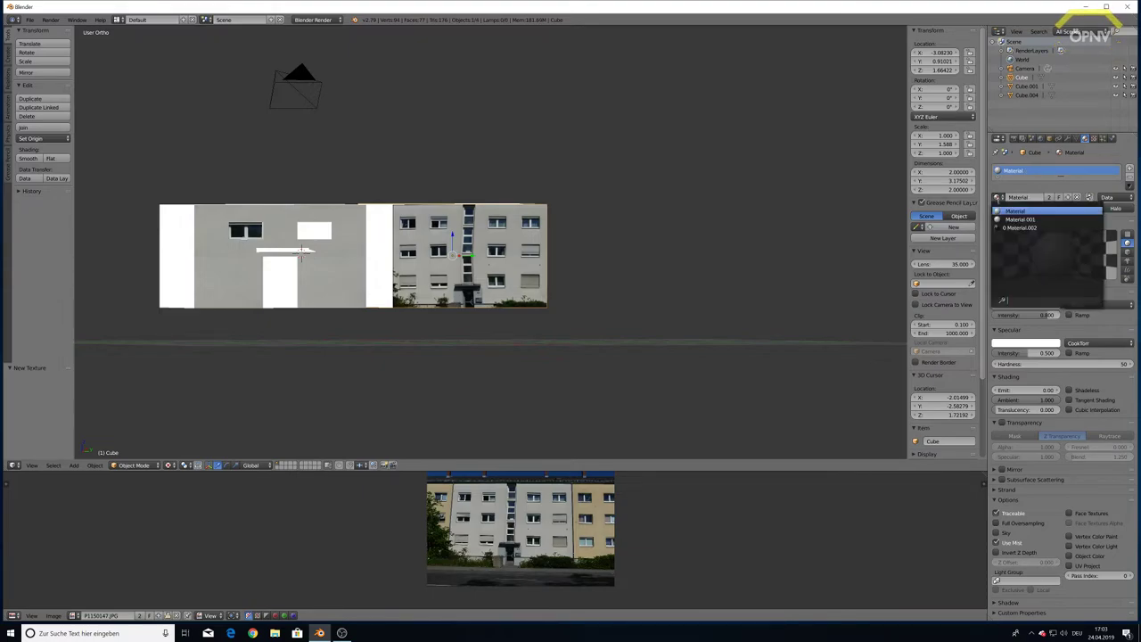
{"action": "left_click", "coordinate": [1021, 227]}
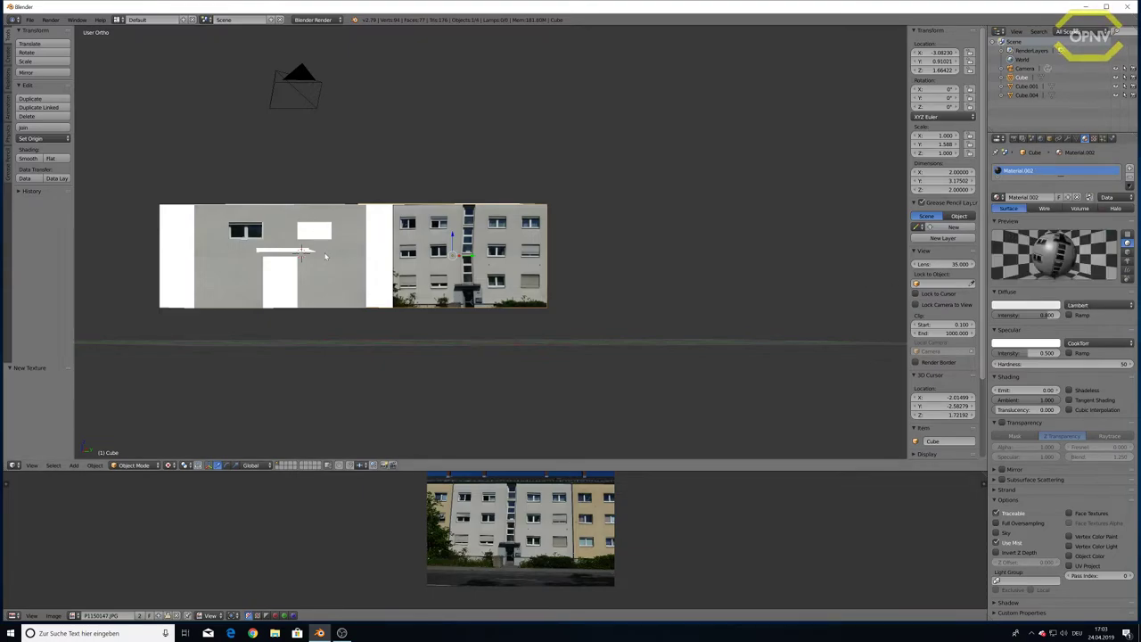
- Delete the left wall piece and the small white plane Cube.001
{"action": "key", "text": "Tab"}
{"action": "key", "text": "Tab"}
{"action": "key", "text": "Delete"}
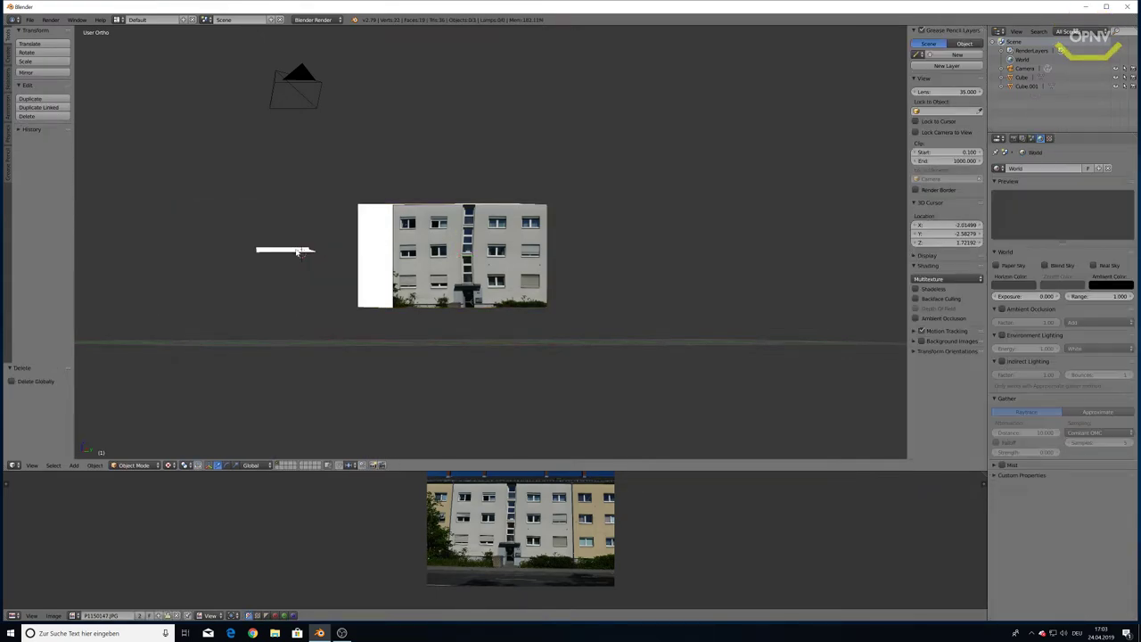
{"action": "right_click", "coordinate": [300, 251]}
{"action": "key", "text": "Delete"}
{"action": "left_click", "coordinate": [300, 250]}
- Select the textured building cube and orbit around it to inspect its textured and plain sides
{"action": "scroll", "coordinate": [629, 265], "scroll_direction": "up", "scroll_amount": 3}
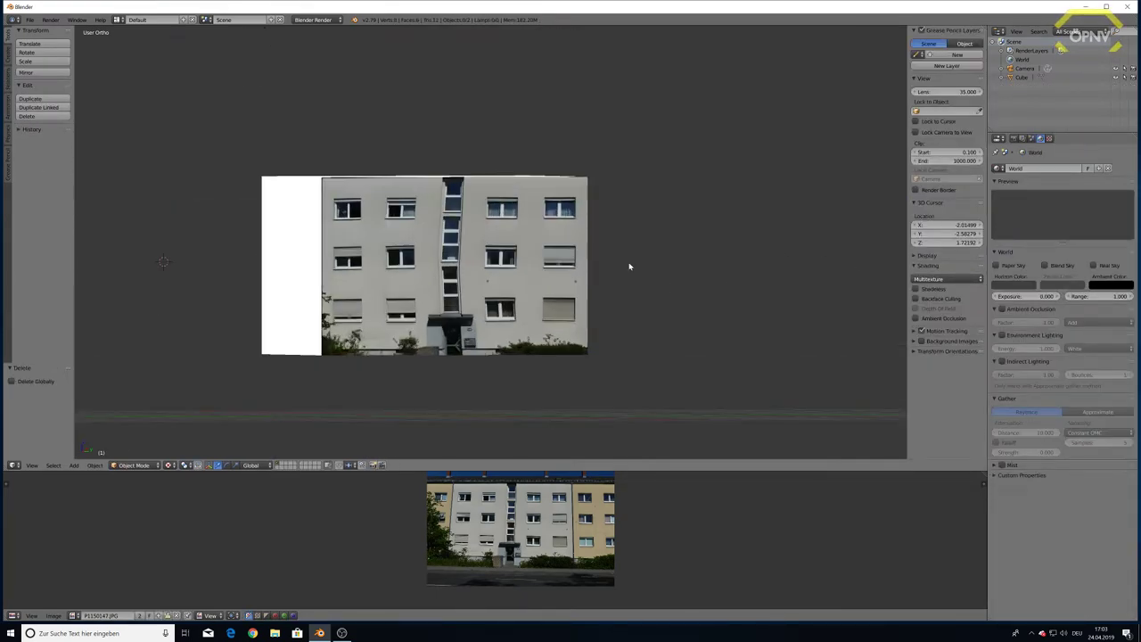
{"action": "mouse_move", "coordinate": [621, 258]}
{"action": "middle_mouse_down"}
{"action": "mouse_move", "coordinate": [565, 261]}
{"action": "mouse_move", "coordinate": [624, 255]}
{"action": "mouse_move", "coordinate": [593, 268]}
{"action": "middle_mouse_up"}
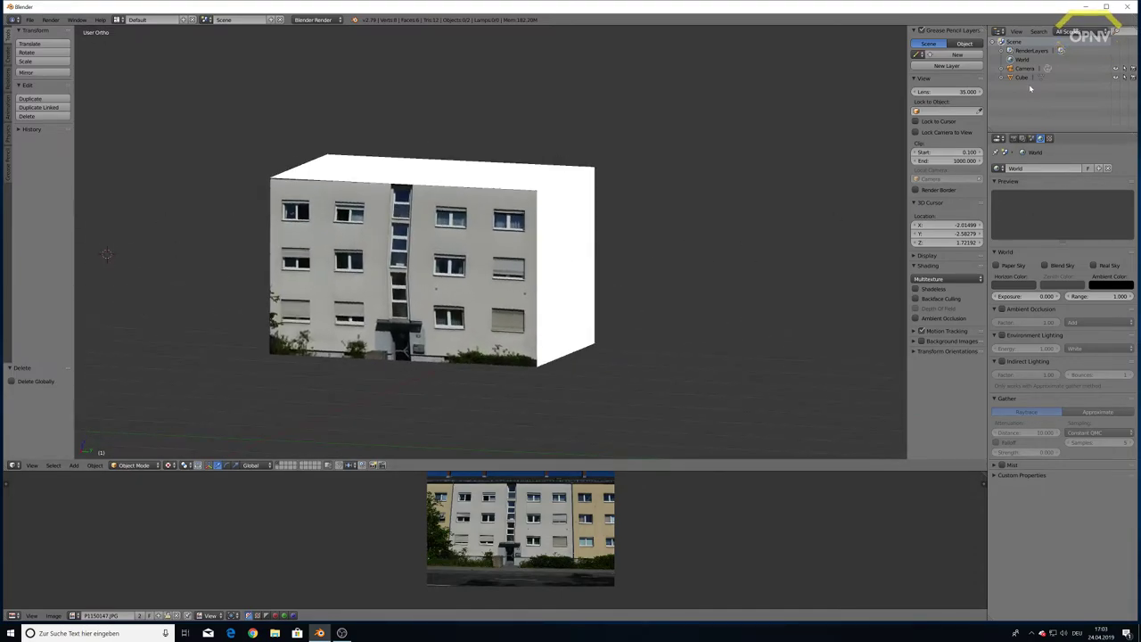
{"action": "mouse_move", "coordinate": [657, 201]}
{"action": "middle_mouse_down"}
{"action": "mouse_move", "coordinate": [574, 200]}
{"action": "mouse_move", "coordinate": [719, 196]}
{"action": "mouse_move", "coordinate": [643, 194]}
{"action": "middle_mouse_up"}
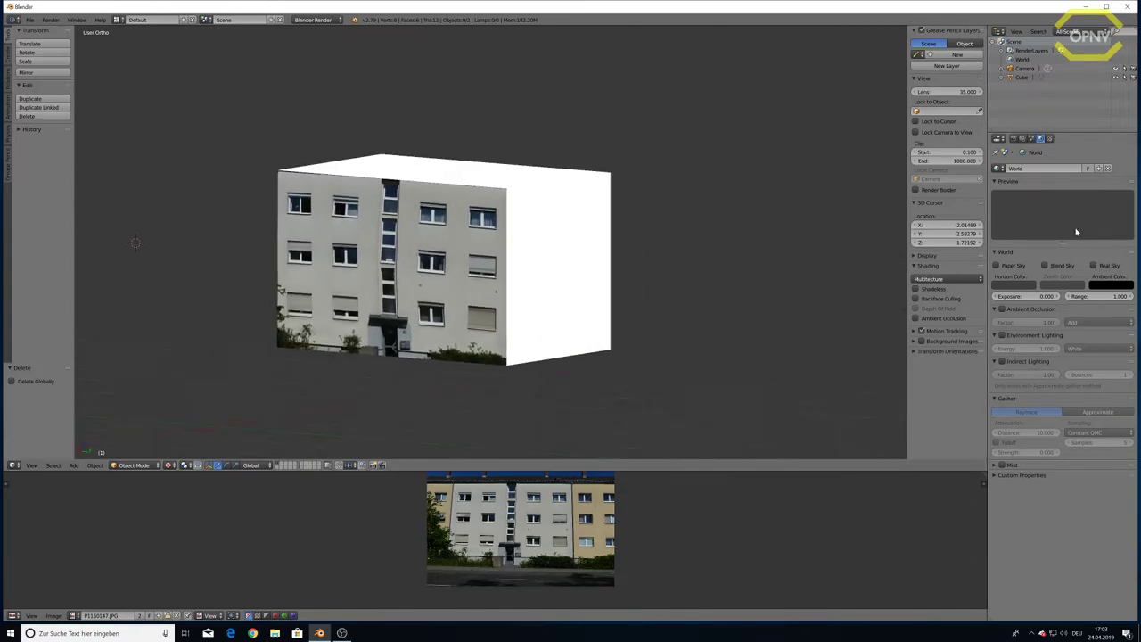
{"action": "left_click", "coordinate": [1041, 77]}
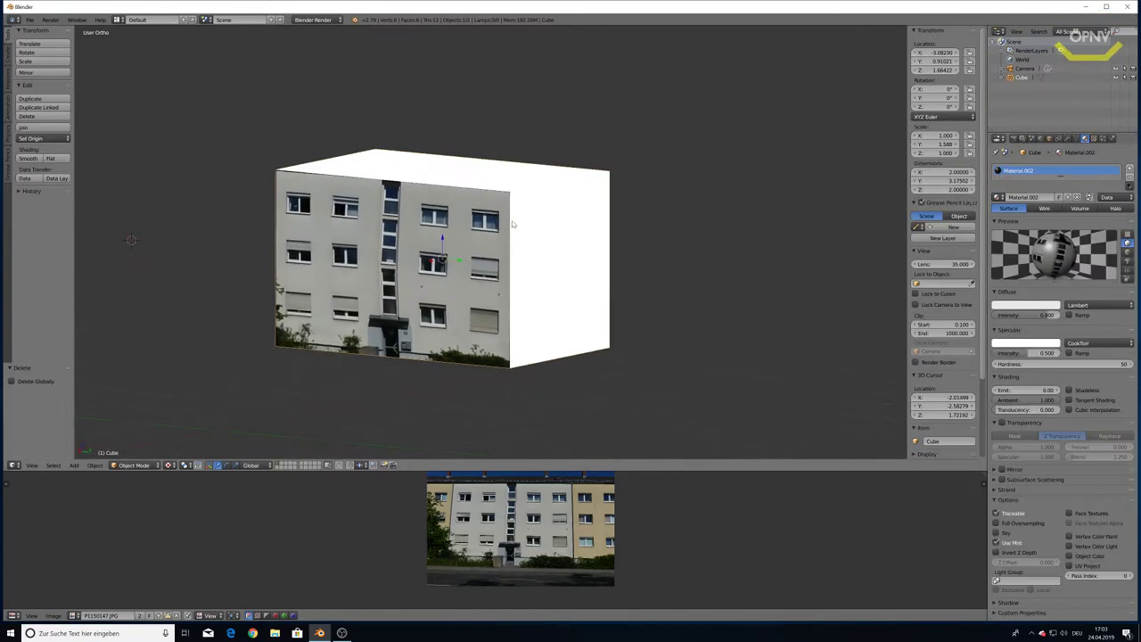
{"action": "middle_click_drag", "start_coordinate": [802, 223], "coordinate": [889, 234]}
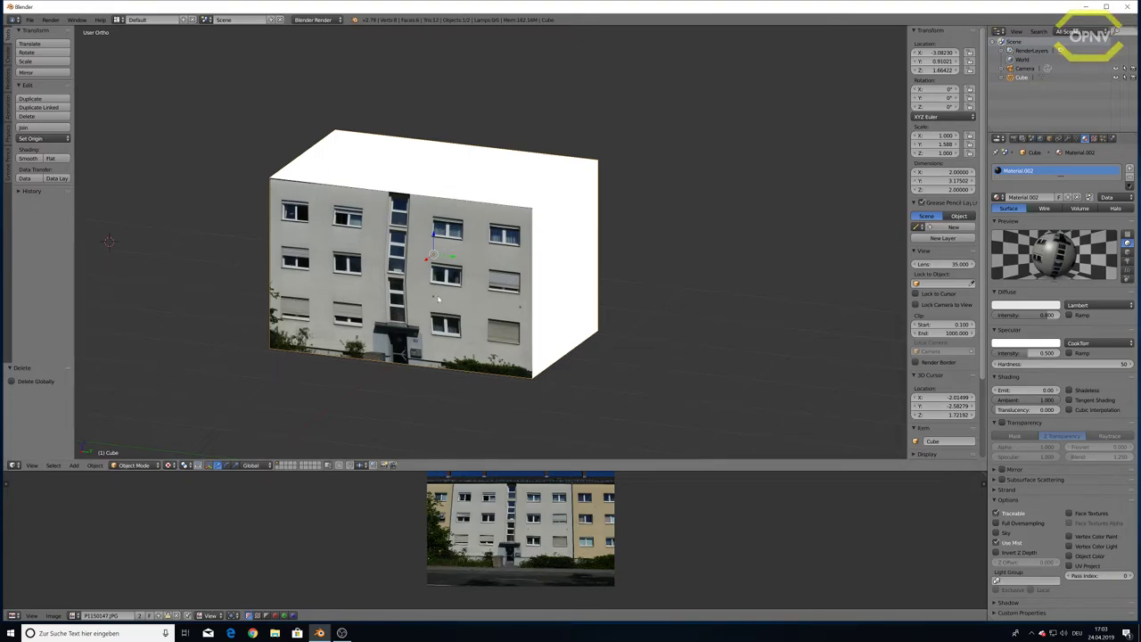
{"action": "middle_click_drag", "start_coordinate": [336, 311], "coordinate": [131, 127]}
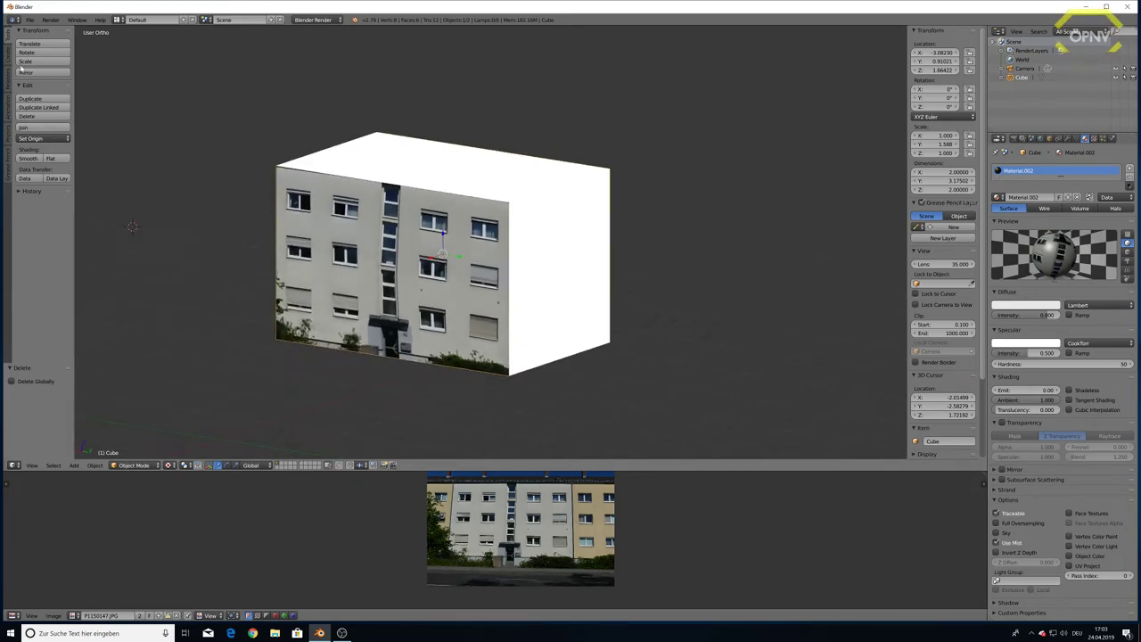
- Set up an X3D export to the Desktop with Y Forward, Selection Only and Normals, then cancel it
{"action": "left_click", "coordinate": [29, 19]}
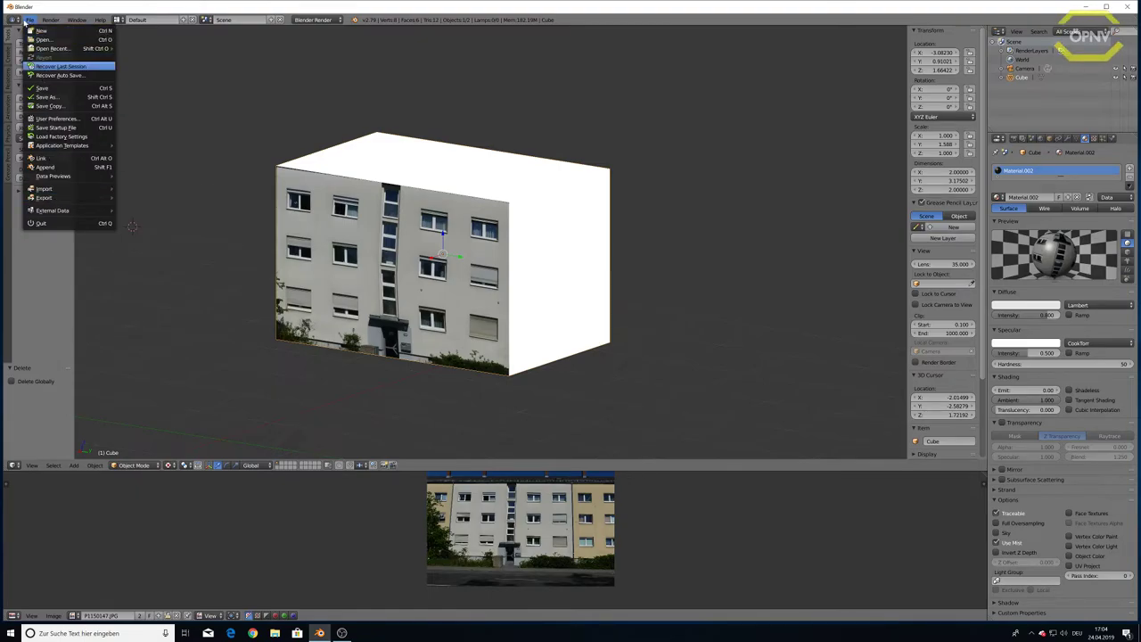
{"action": "mouse_move", "coordinate": [45, 197]}
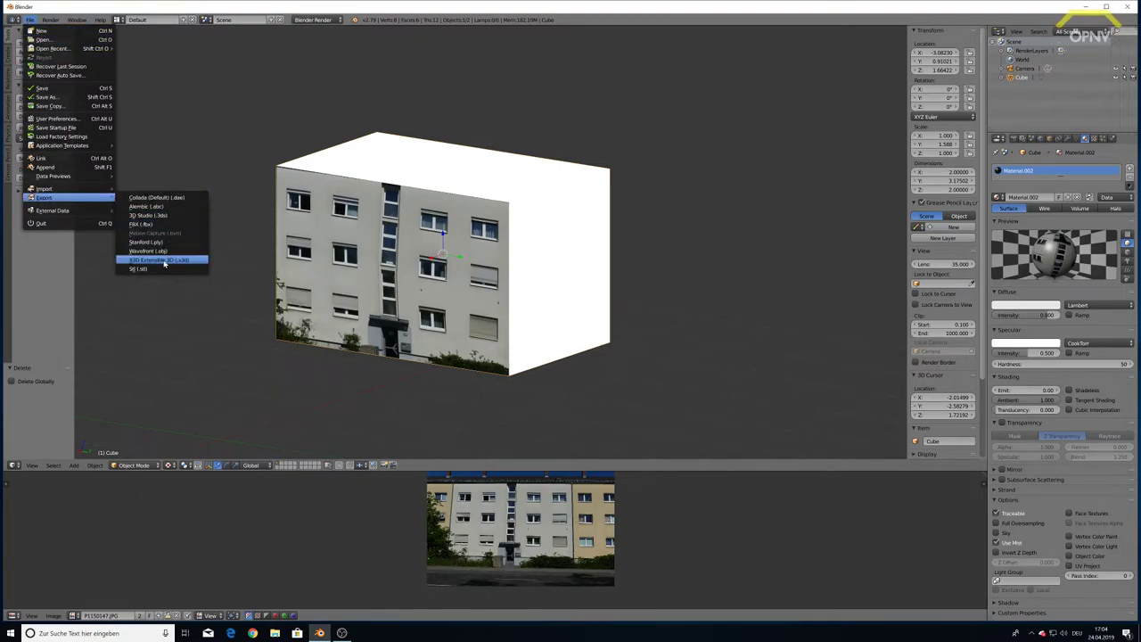
{"action": "left_click", "coordinate": [161, 260]}
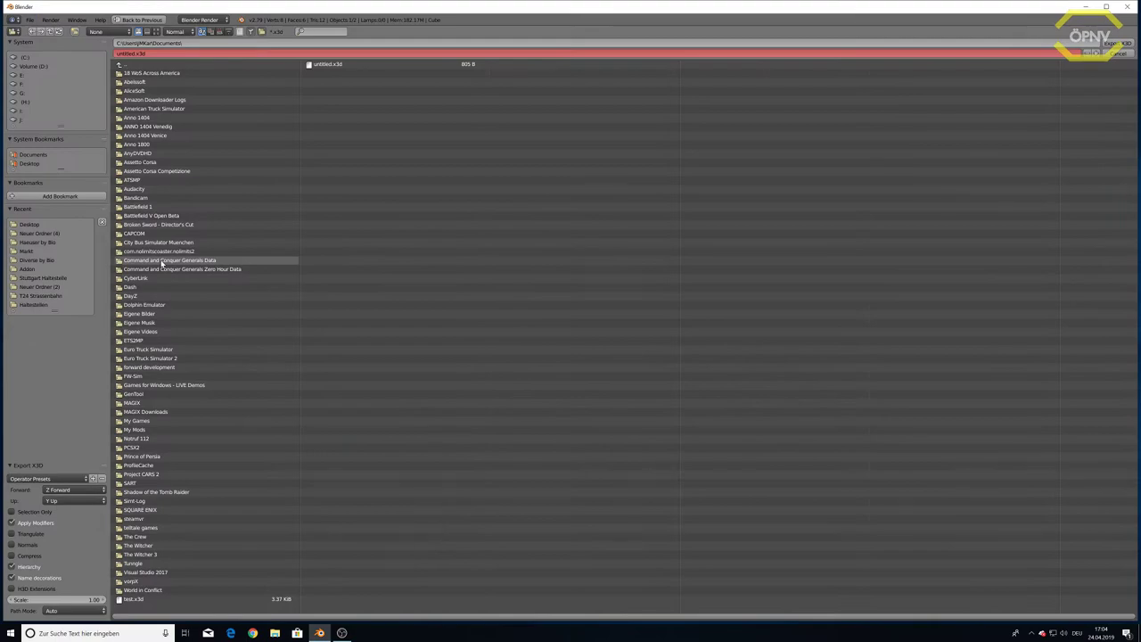
{"action": "left_click", "coordinate": [31, 224]}
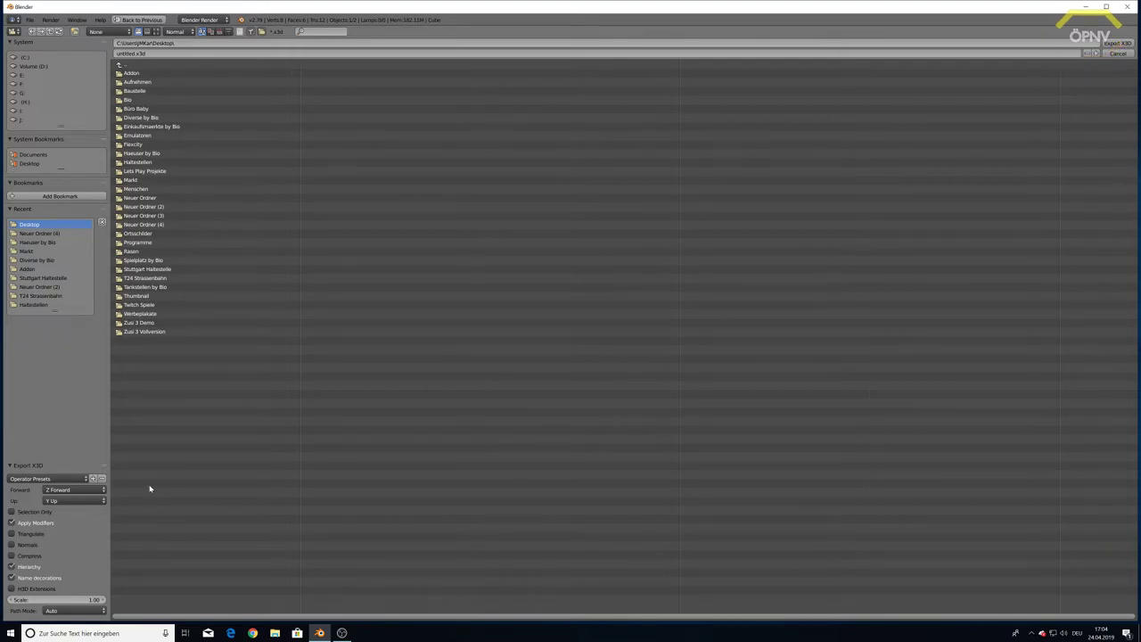
{"action": "left_click", "coordinate": [71, 489]}
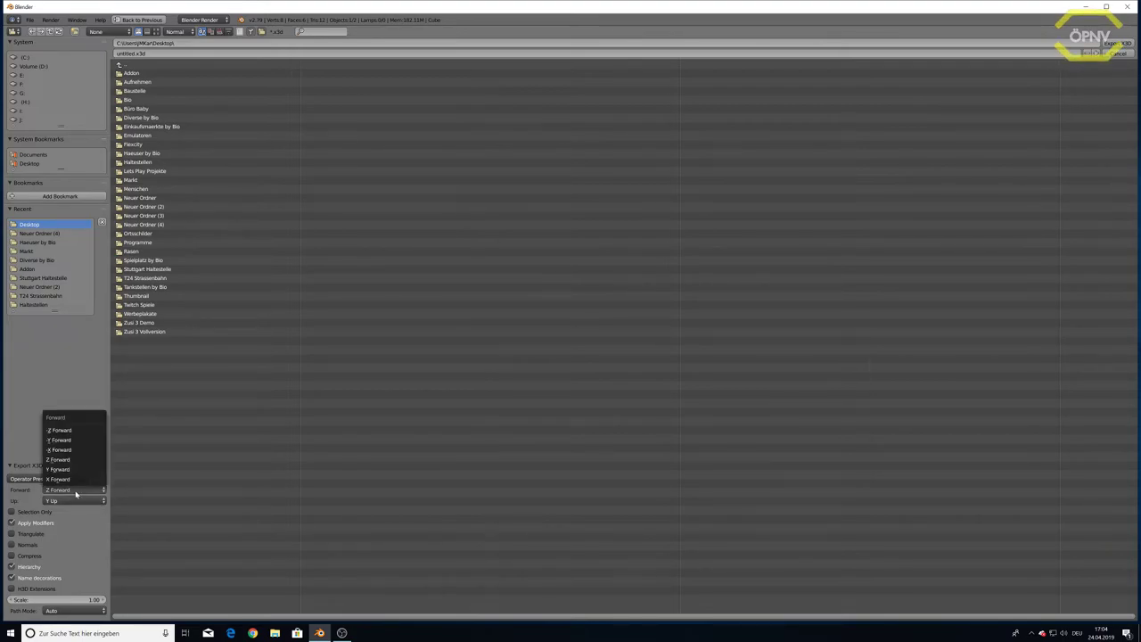
{"action": "left_click", "coordinate": [62, 491]}
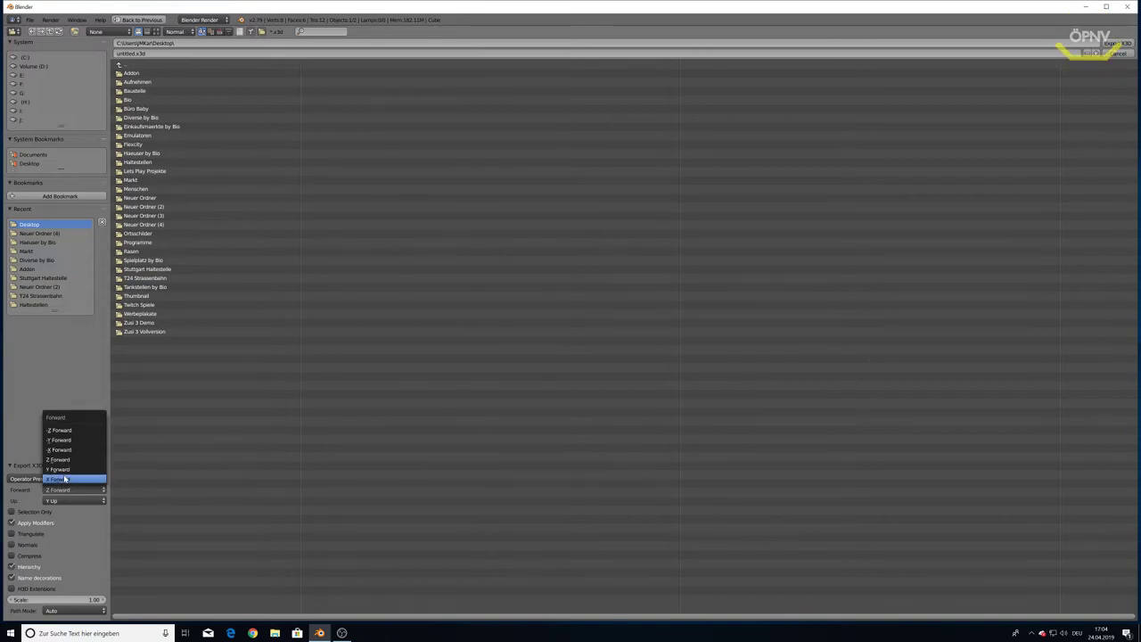
{"action": "left_click", "coordinate": [64, 479]}
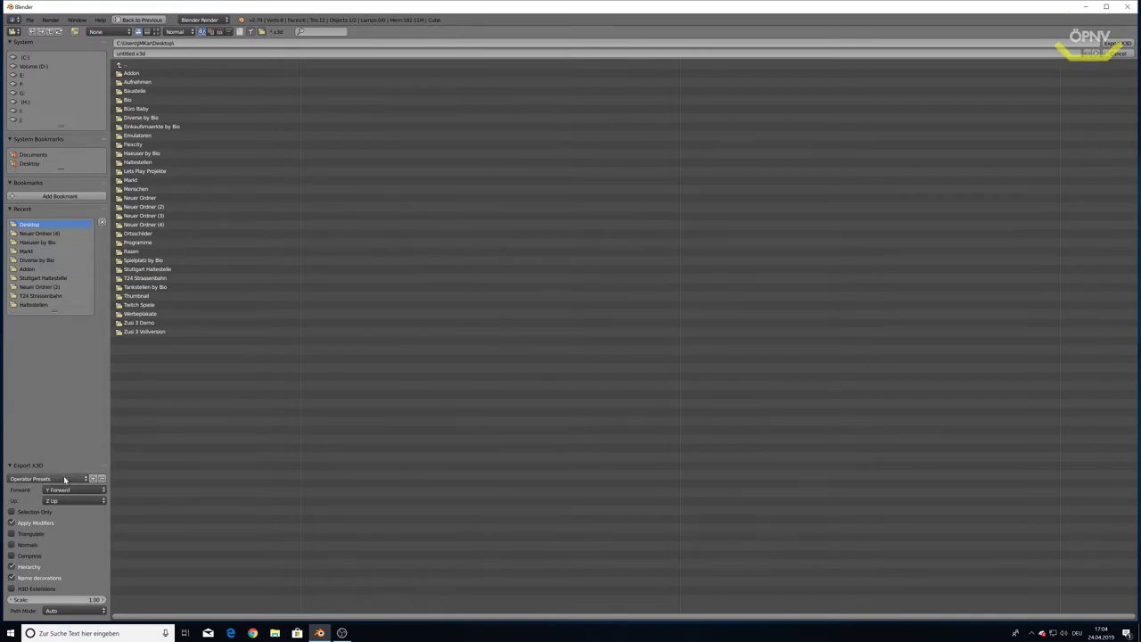
{"action": "left_click", "coordinate": [25, 514]}
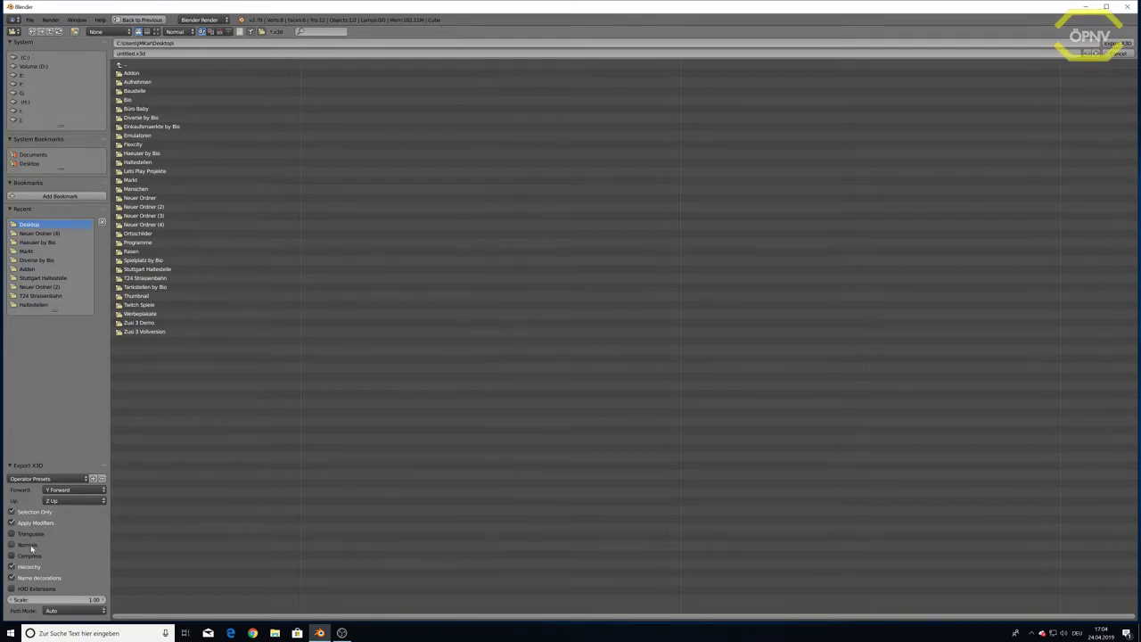
{"action": "left_click", "coordinate": [28, 546]}
{"action": "left_click", "coordinate": [1115, 54]}
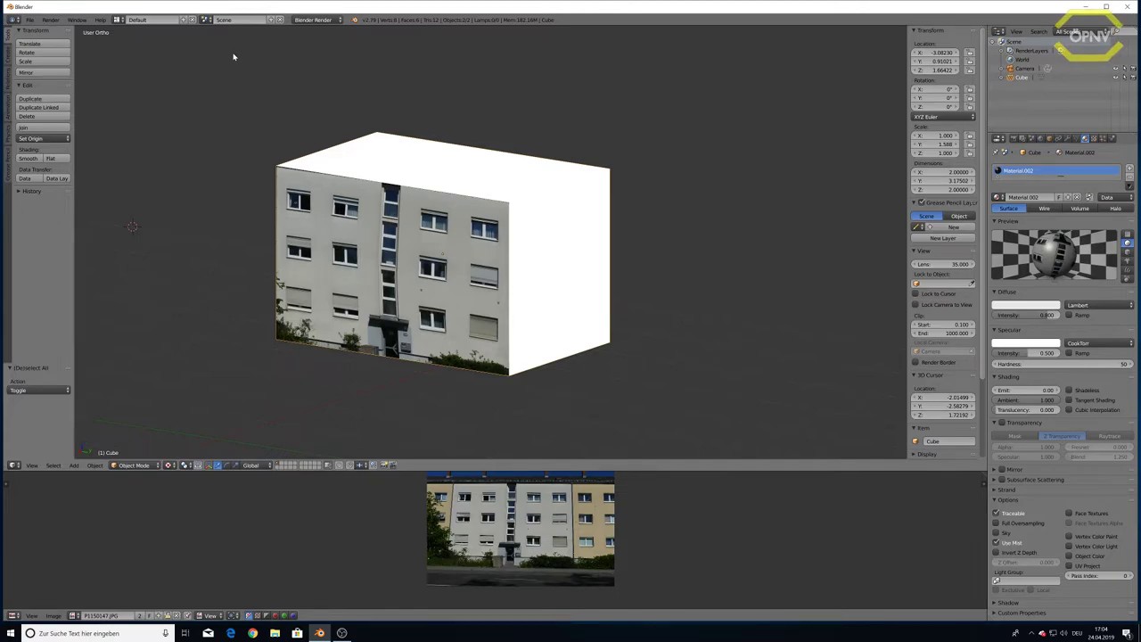
- Export the cube to the Desktop as untitled.x3d with Y Forward and Selection Only, then minimize Blender
{"action": "left_click", "coordinate": [29, 19]}
{"action": "mouse_move", "coordinate": [54, 197]}
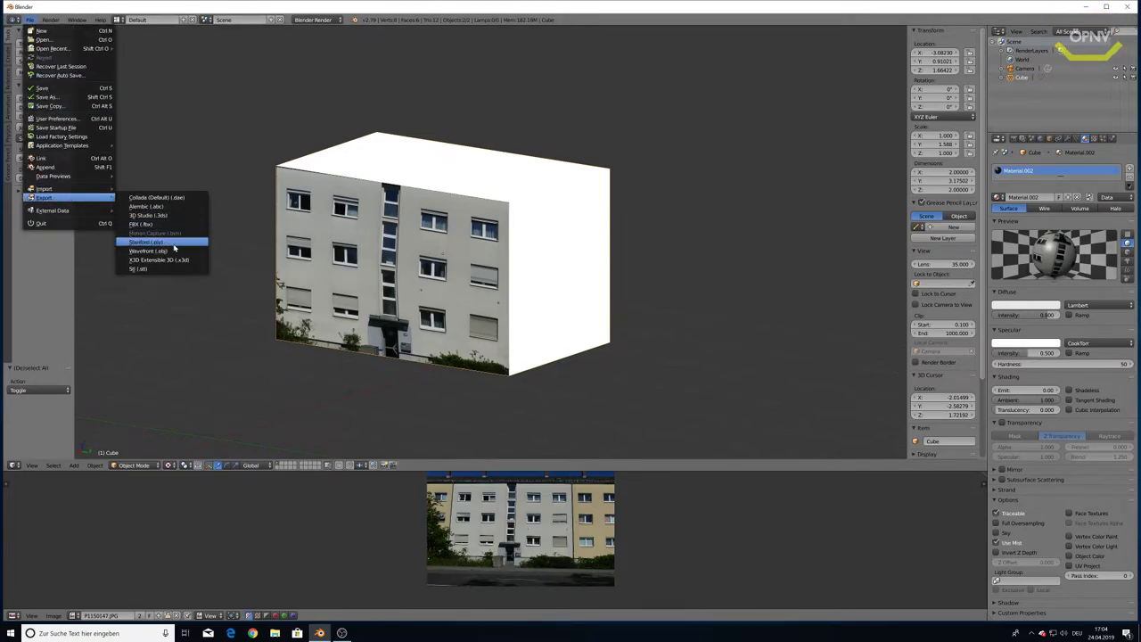
{"action": "left_click", "coordinate": [161, 259]}
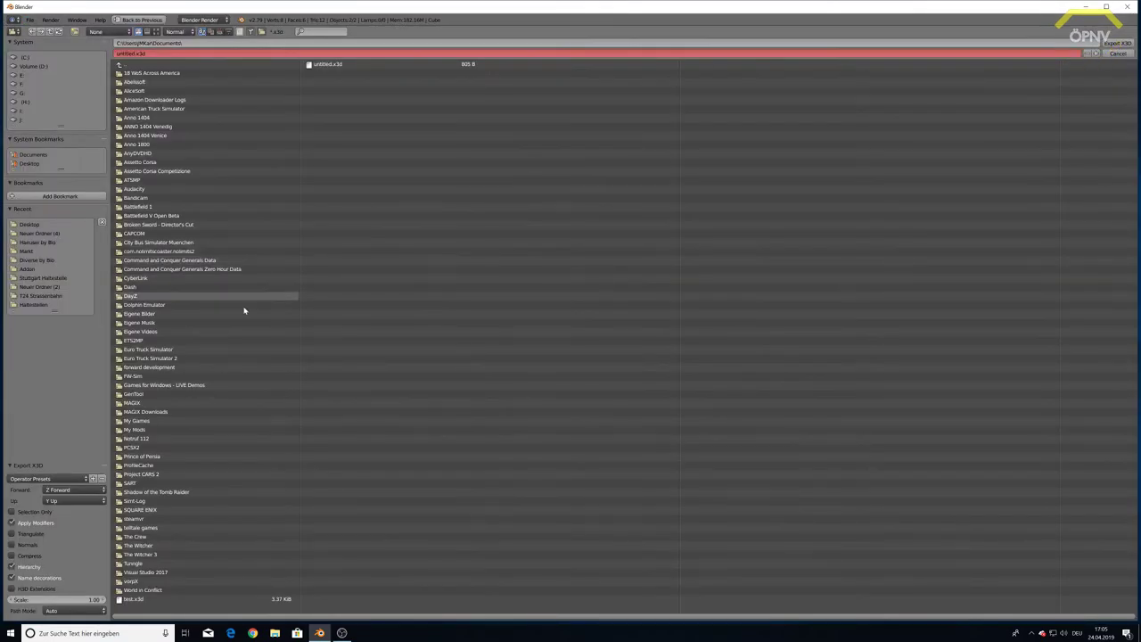
{"action": "left_click", "coordinate": [71, 491]}
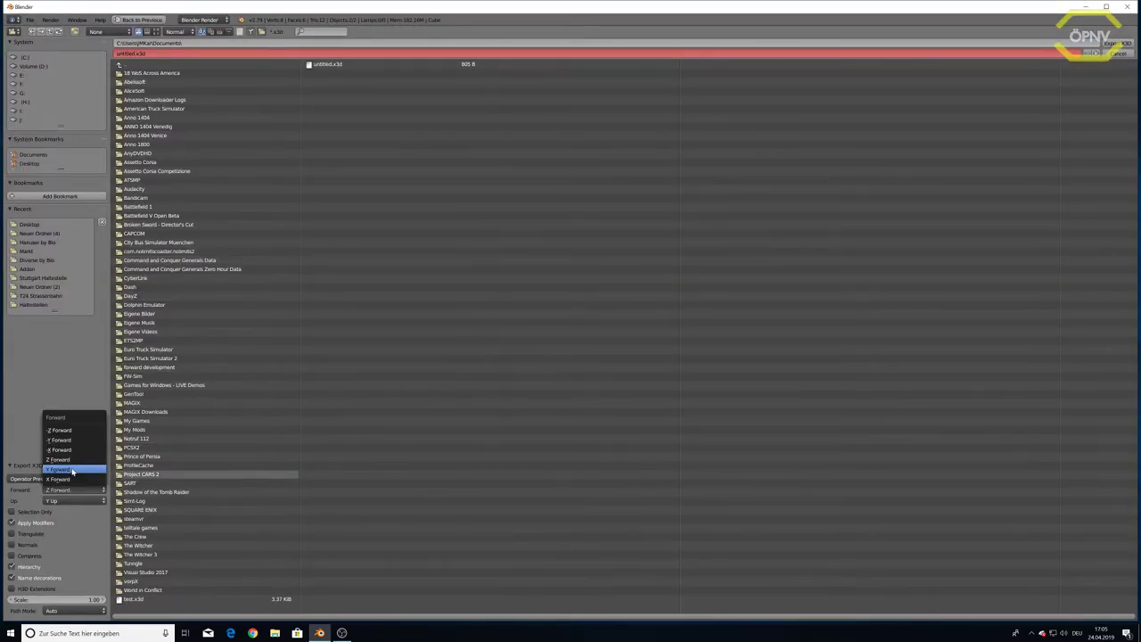
{"action": "left_click", "coordinate": [73, 471]}
{"action": "left_click", "coordinate": [30, 514]}
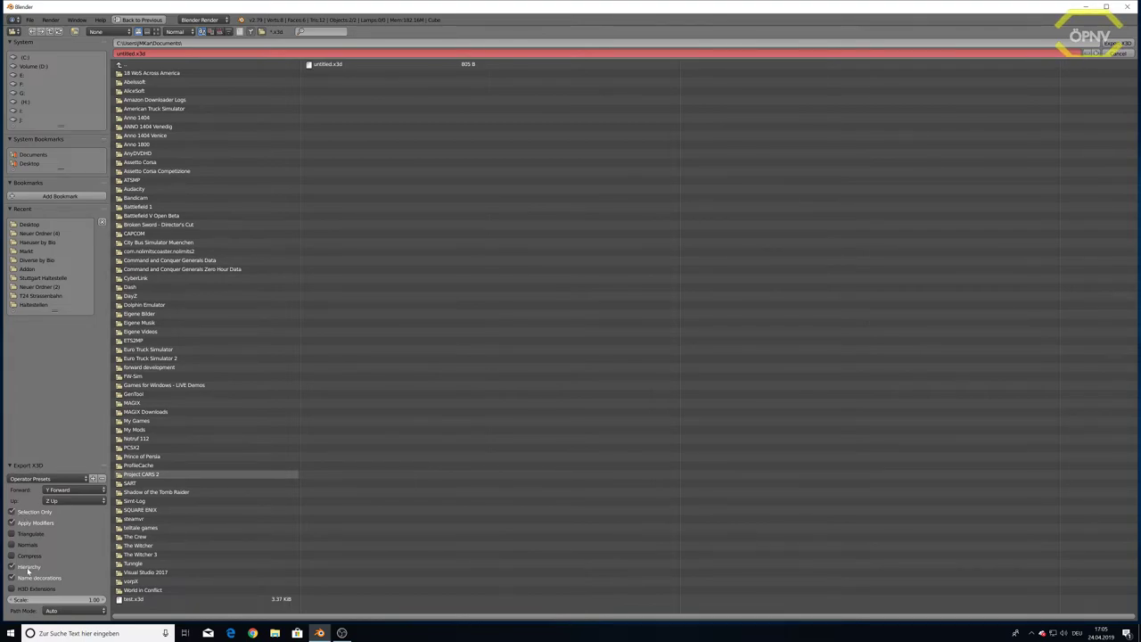
{"action": "left_click", "coordinate": [35, 225]}
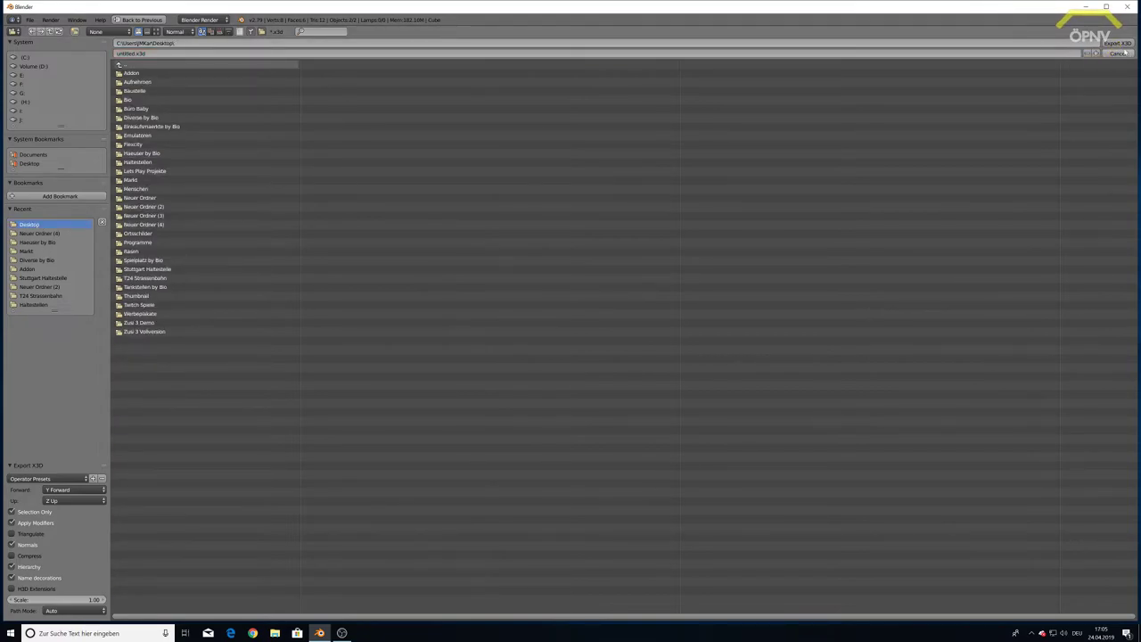
{"action": "left_click", "coordinate": [1116, 44]}
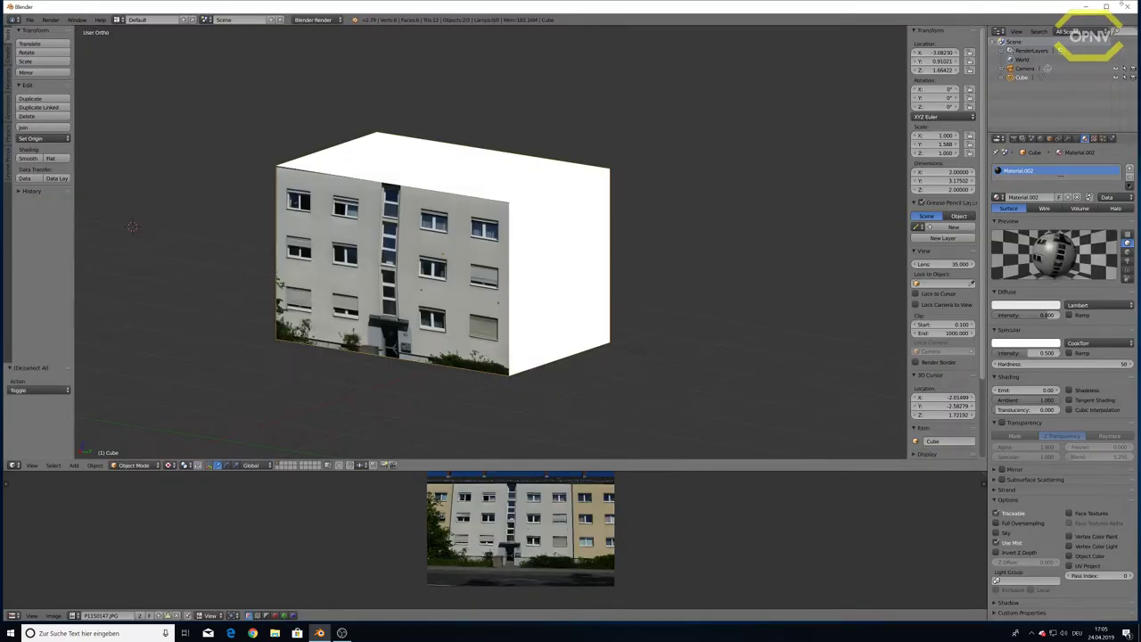
{"action": "left_click", "coordinate": [1084, 6]}
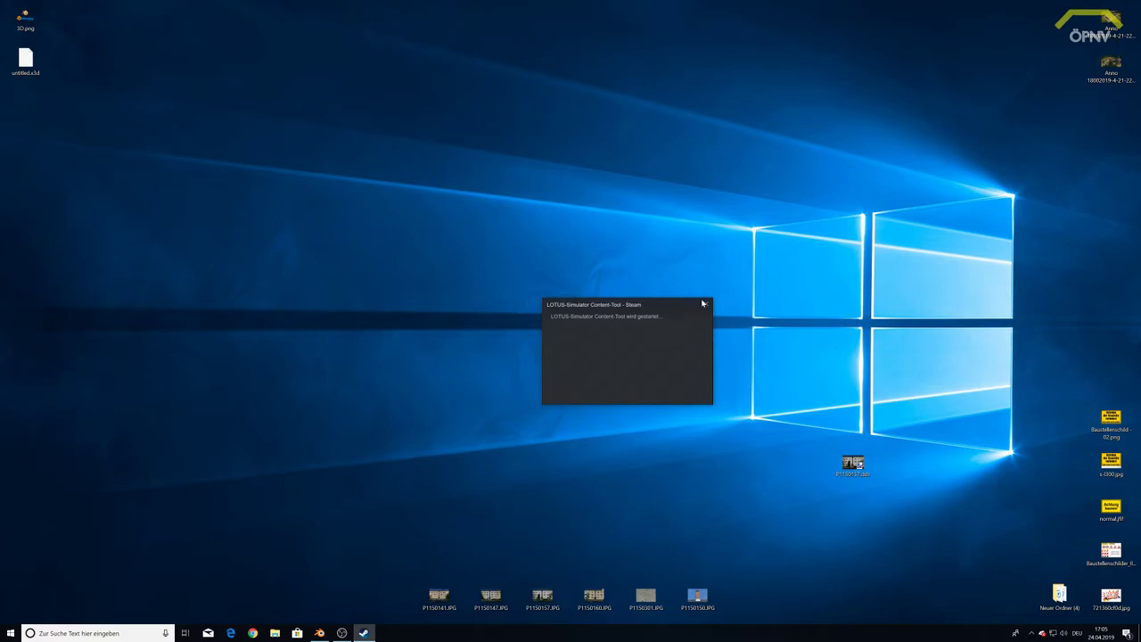
- Dismiss the Content Tool startup notice and work under your own private ID
{"action": "left_click", "coordinate": [709, 301]}
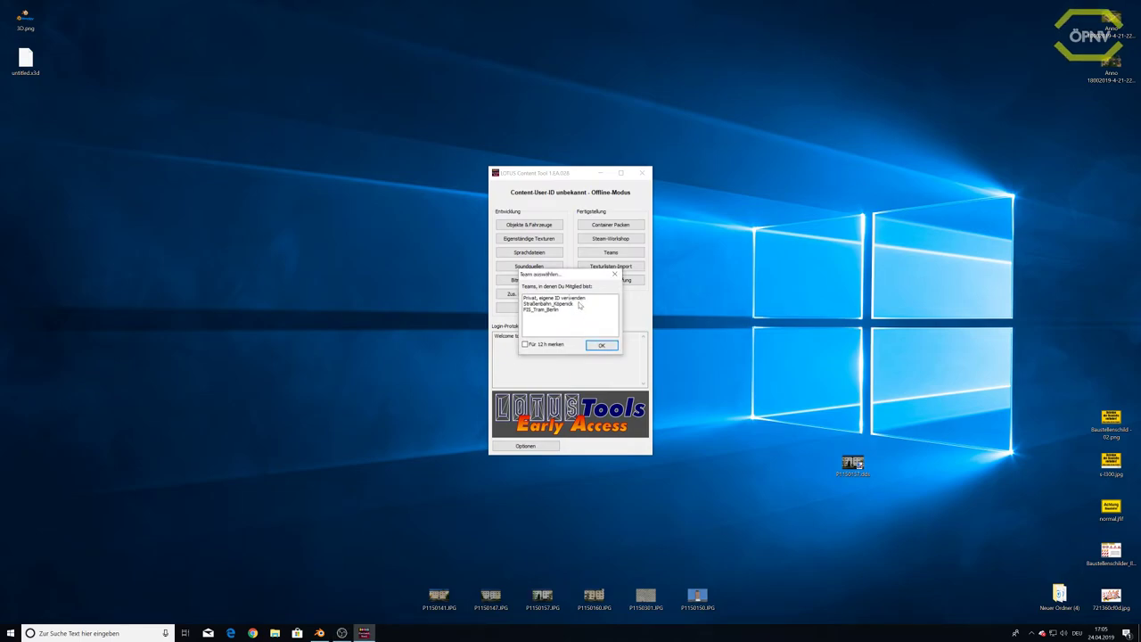
{"action": "left_click", "coordinate": [578, 299]}
{"action": "left_click", "coordinate": [600, 344]}
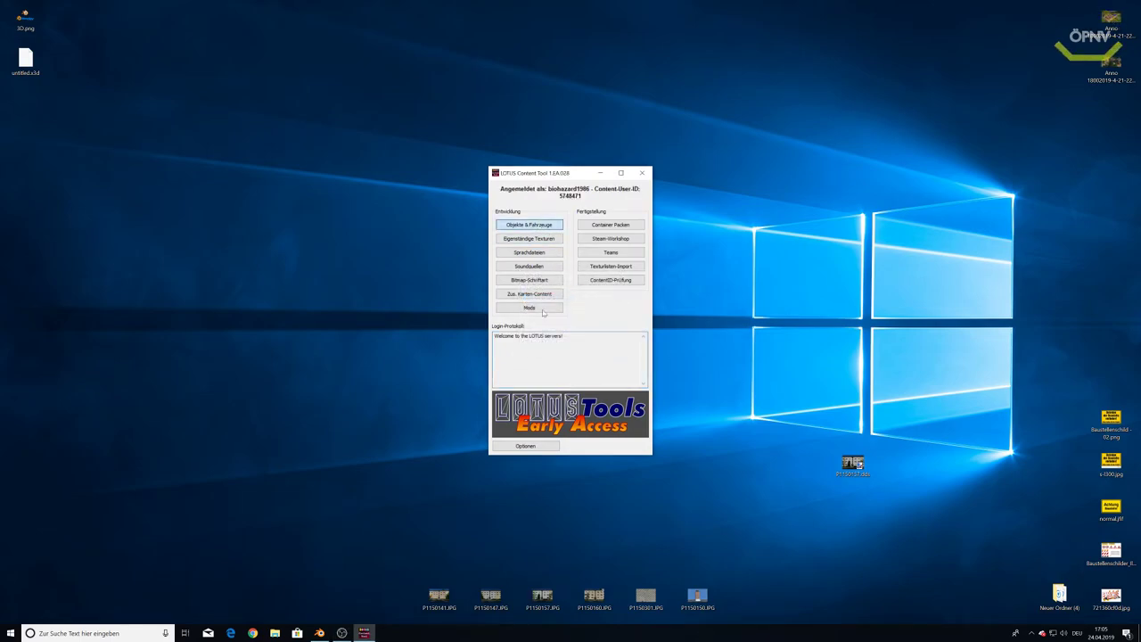
- Create a new scenery object classed Wohngebäude, Freistehend (klein), and open the model file dialog
{"action": "left_click", "coordinate": [529, 225]}
{"action": "left_click", "coordinate": [557, 292]}
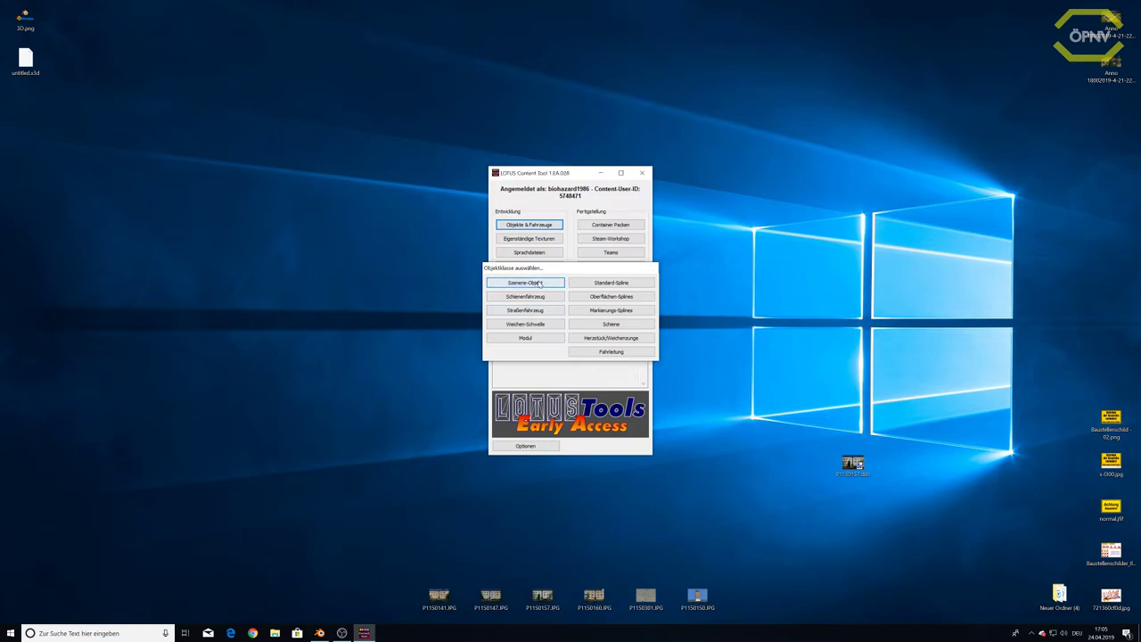
{"action": "left_click", "coordinate": [553, 284]}
{"action": "left_click", "coordinate": [579, 303]}
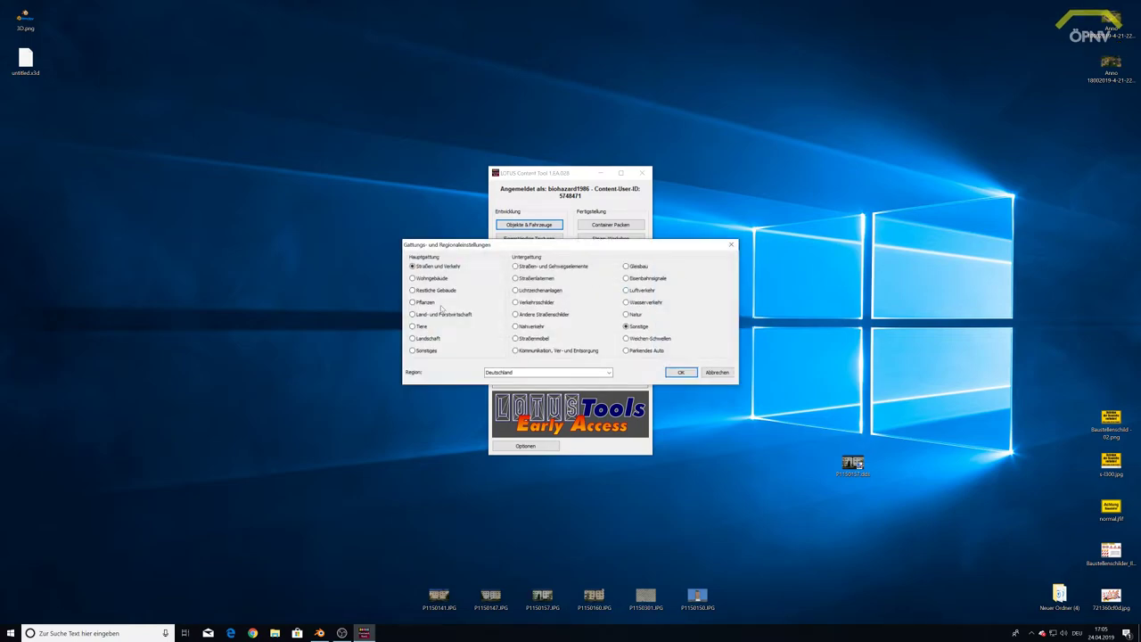
{"action": "left_click", "coordinate": [428, 278]}
{"action": "left_click", "coordinate": [517, 266]}
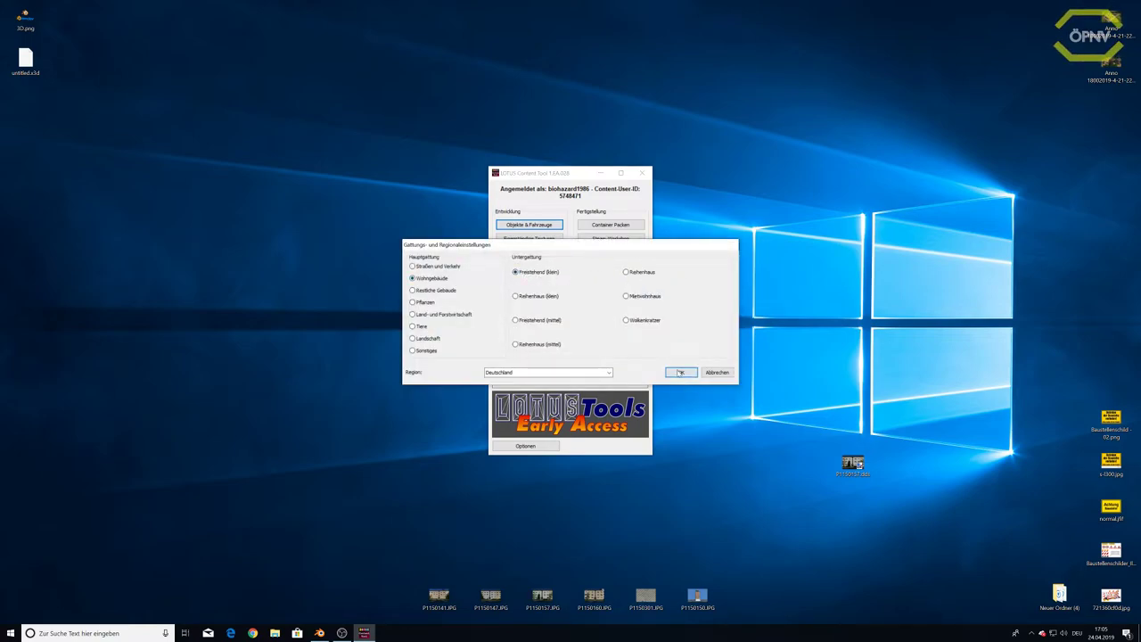
{"action": "left_click", "coordinate": [680, 372]}
{"action": "left_click", "coordinate": [579, 321]}
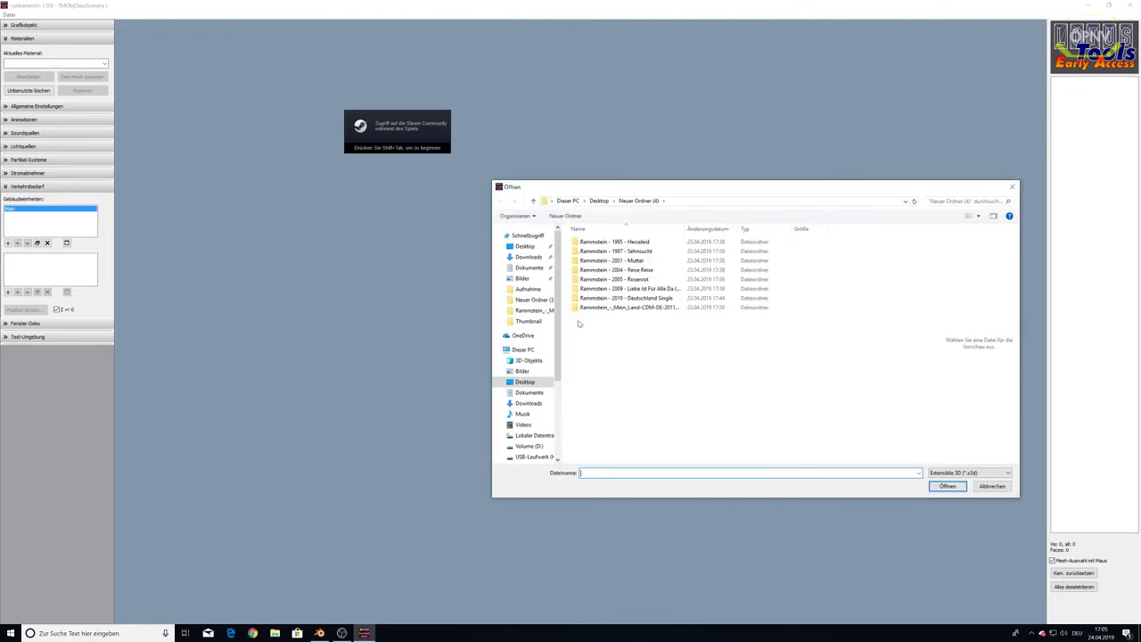
- Import untitled.x3d from the Desktop with flat shading, no centring, ignoring the JPG texture warning
{"action": "left_click", "coordinate": [525, 382]}
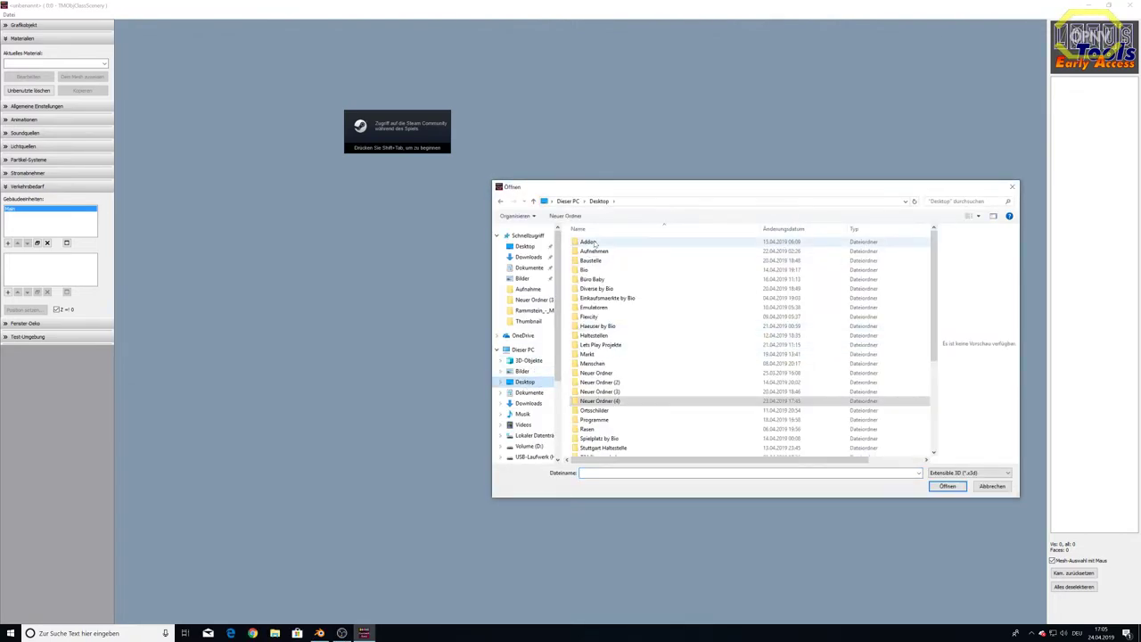
{"action": "scroll", "coordinate": [636, 311], "scroll_direction": "down", "scroll_amount": 2}
{"action": "scroll", "coordinate": [636, 310], "scroll_direction": "down", "scroll_amount": 3}
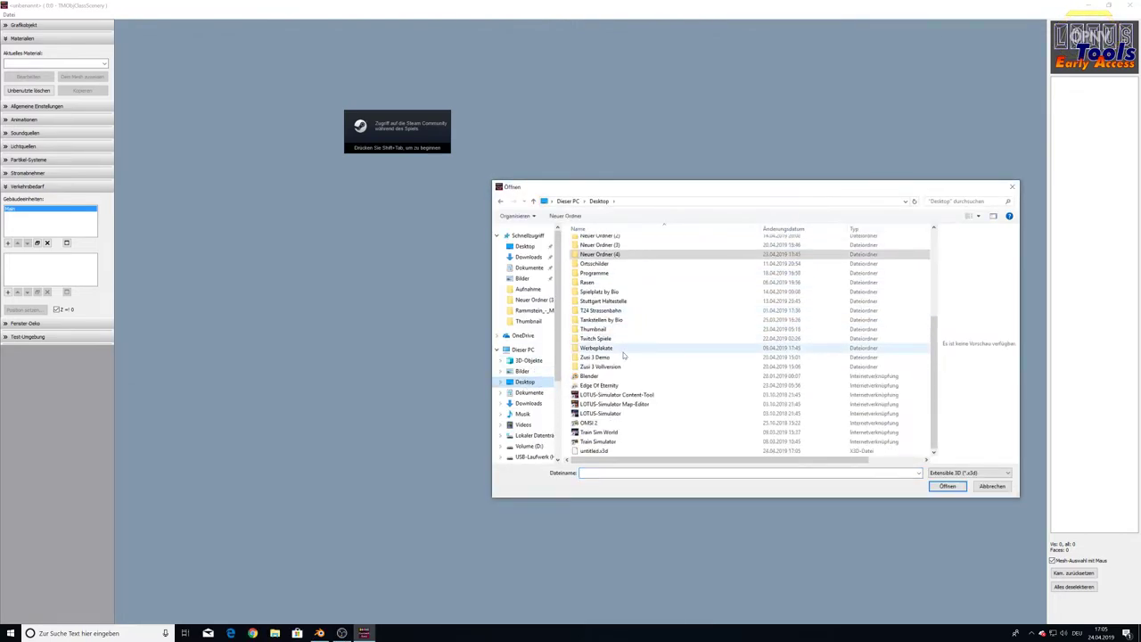
{"action": "double_click", "coordinate": [585, 448]}
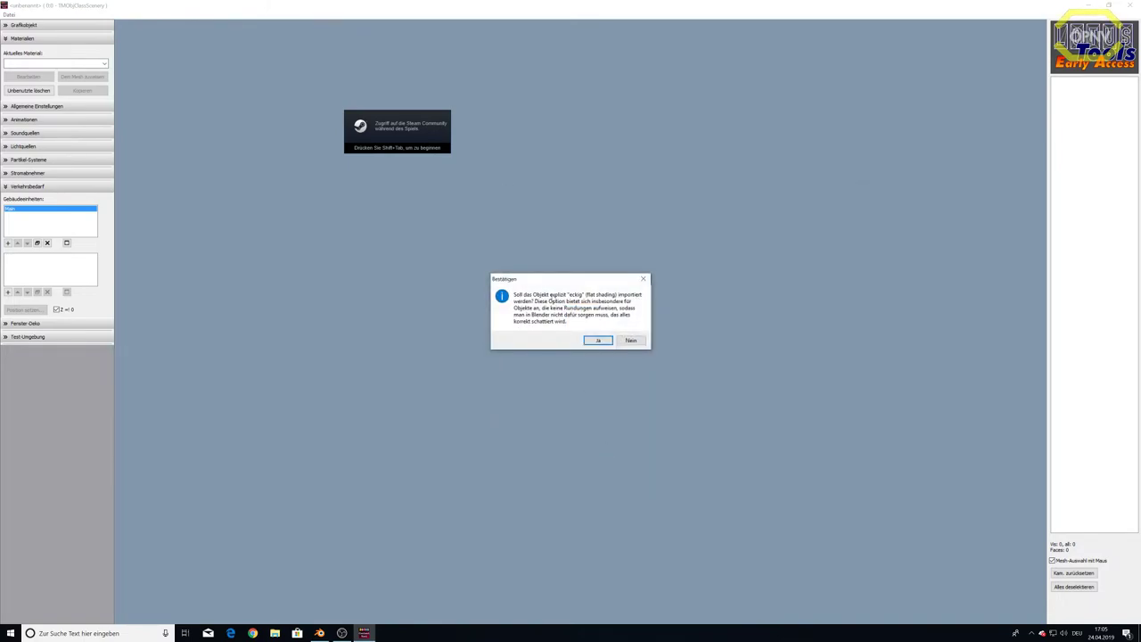
{"action": "left_click", "coordinate": [598, 340]}
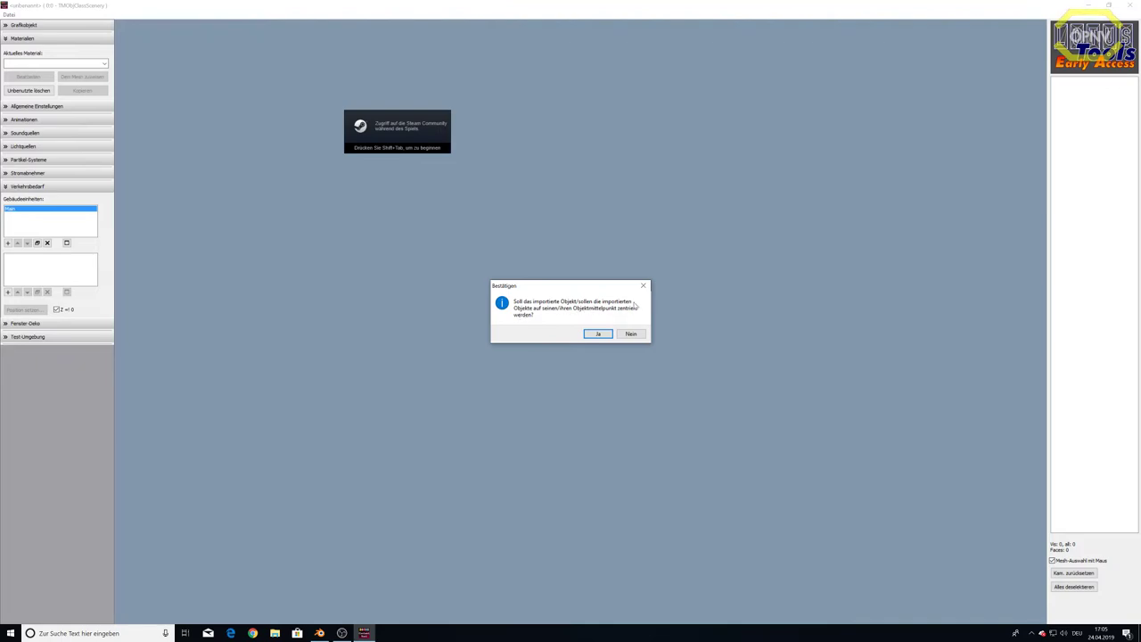
{"action": "left_click", "coordinate": [630, 330]}
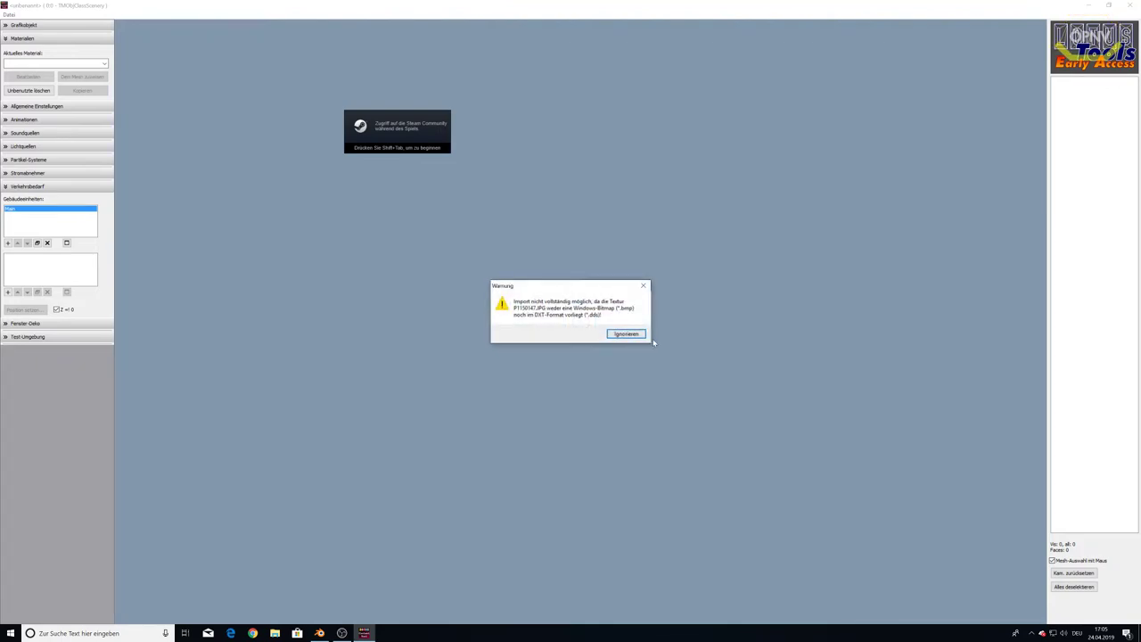
{"action": "left_click", "coordinate": [628, 335]}
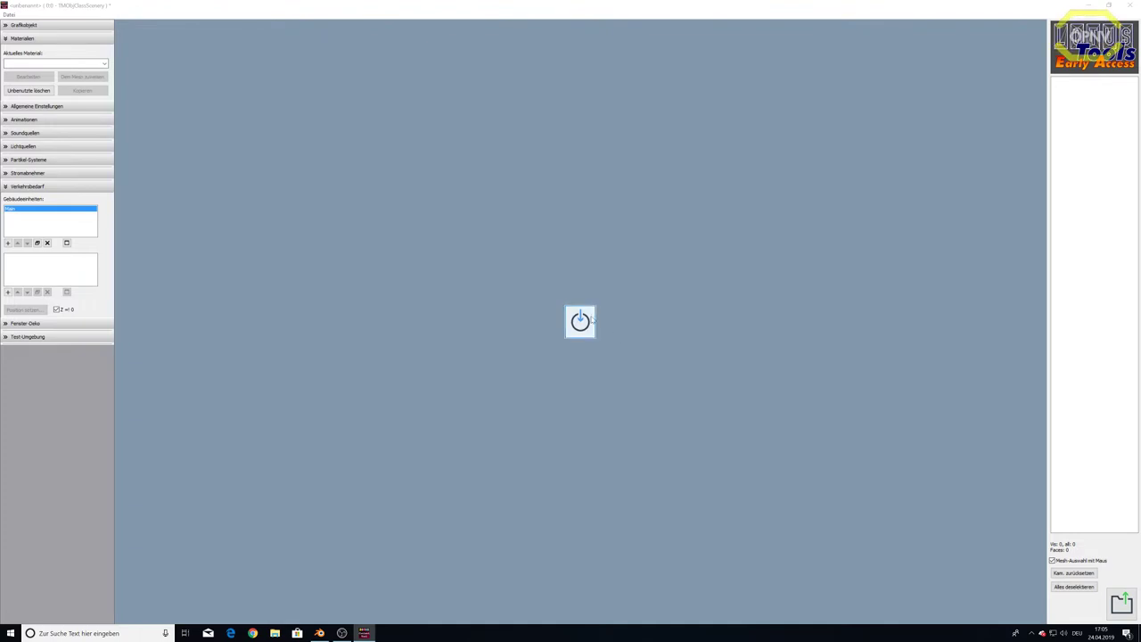
- Bring Blender forward, browse the Desktop for a new texture image, then minimize Blender again
{"action": "left_click", "coordinate": [364, 635]}
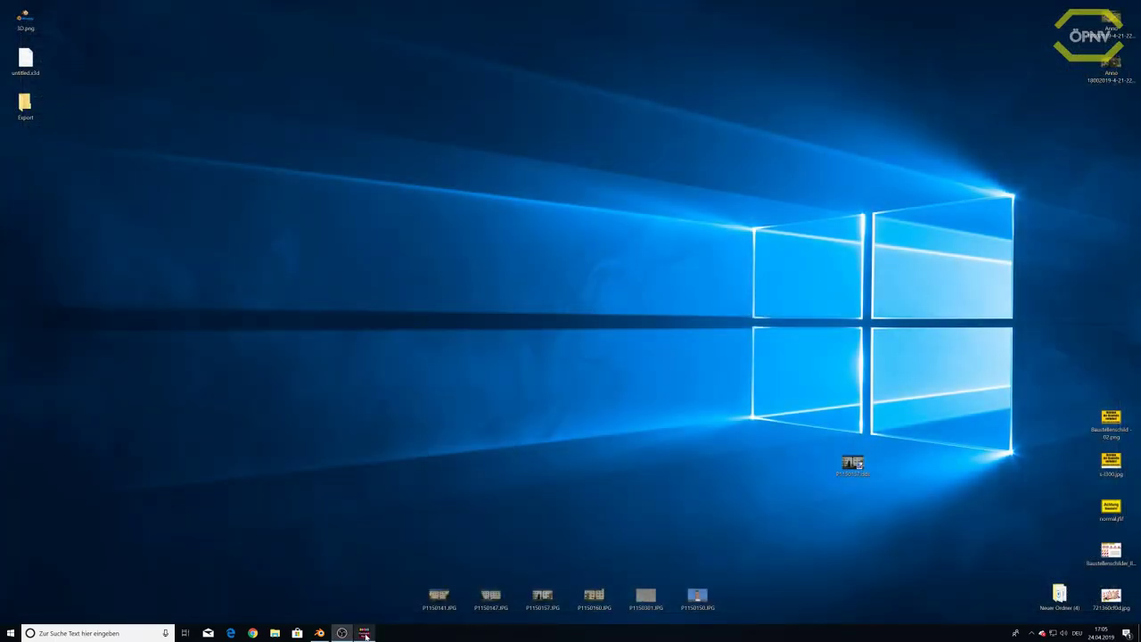
{"action": "left_click", "coordinate": [365, 634]}
{"action": "left_click", "coordinate": [319, 633]}
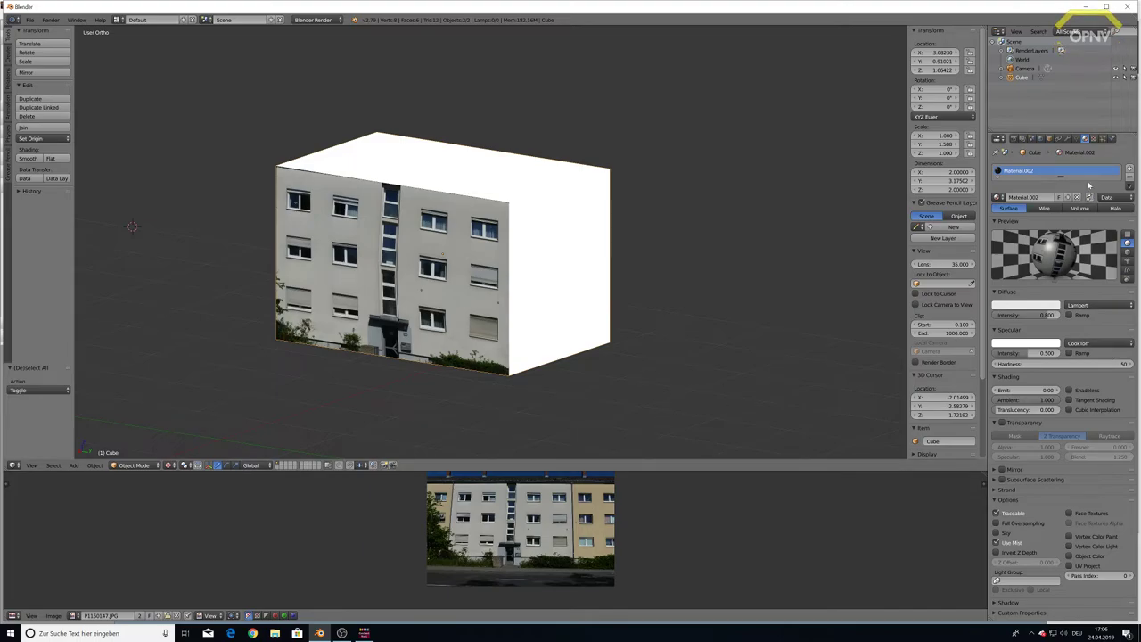
{"action": "left_click", "coordinate": [1089, 139]}
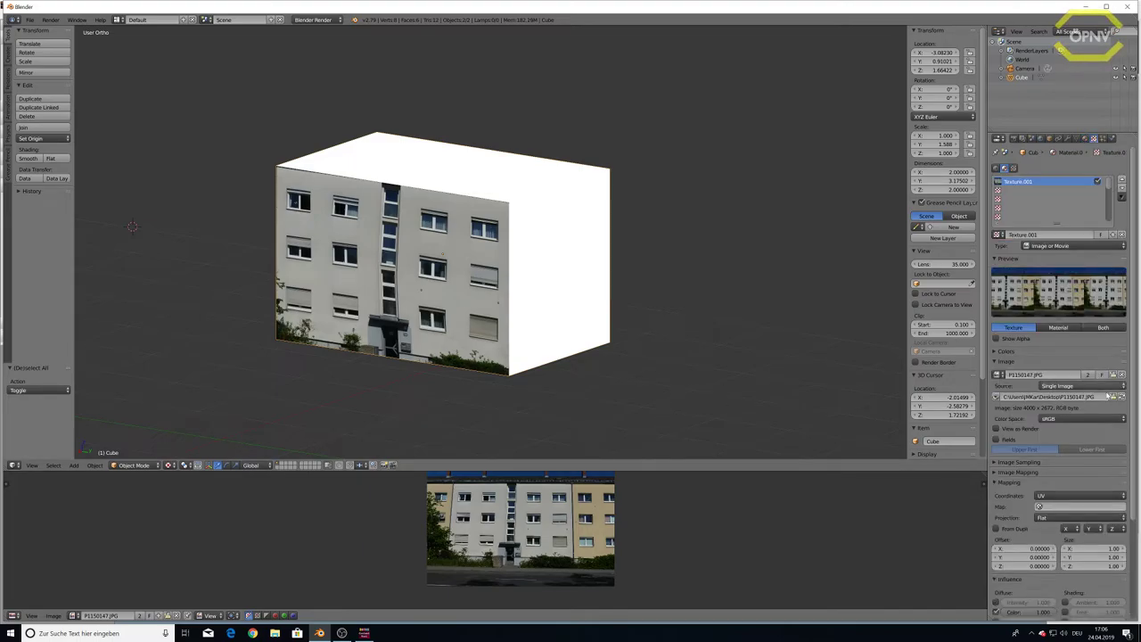
{"action": "left_click", "coordinate": [1121, 375]}
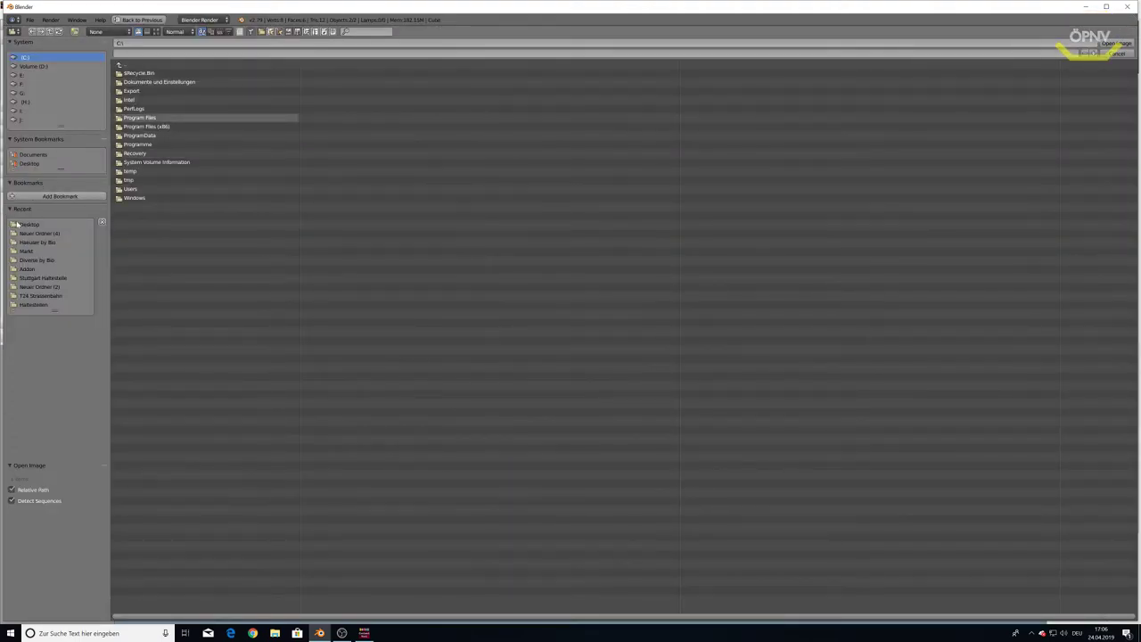
{"action": "left_click", "coordinate": [18, 223]}
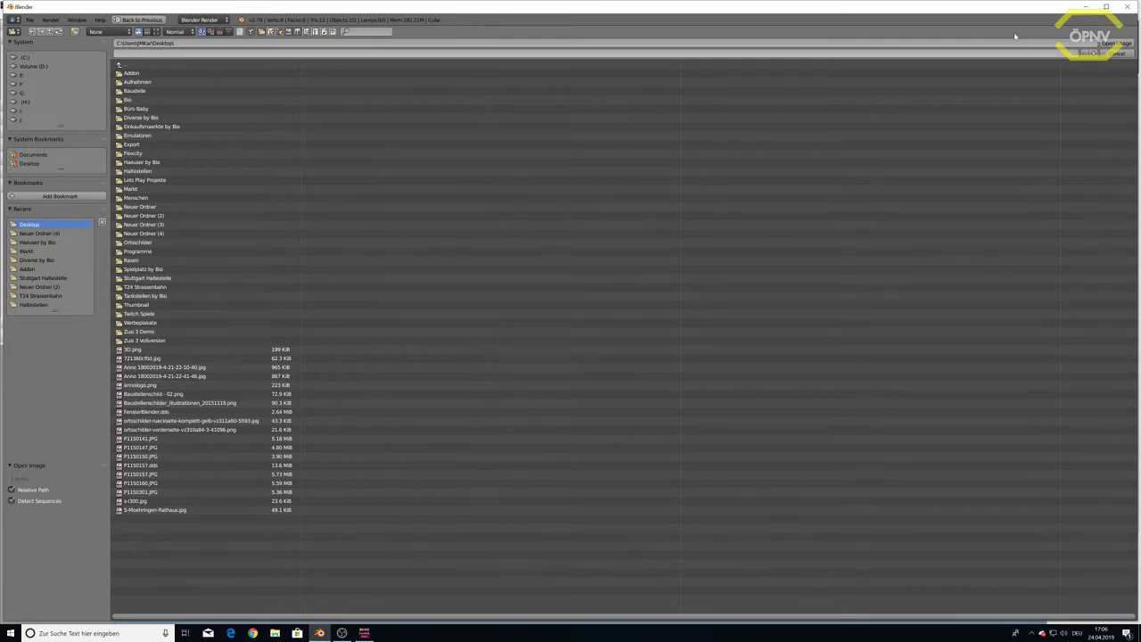
{"action": "left_click", "coordinate": [1087, 8]}
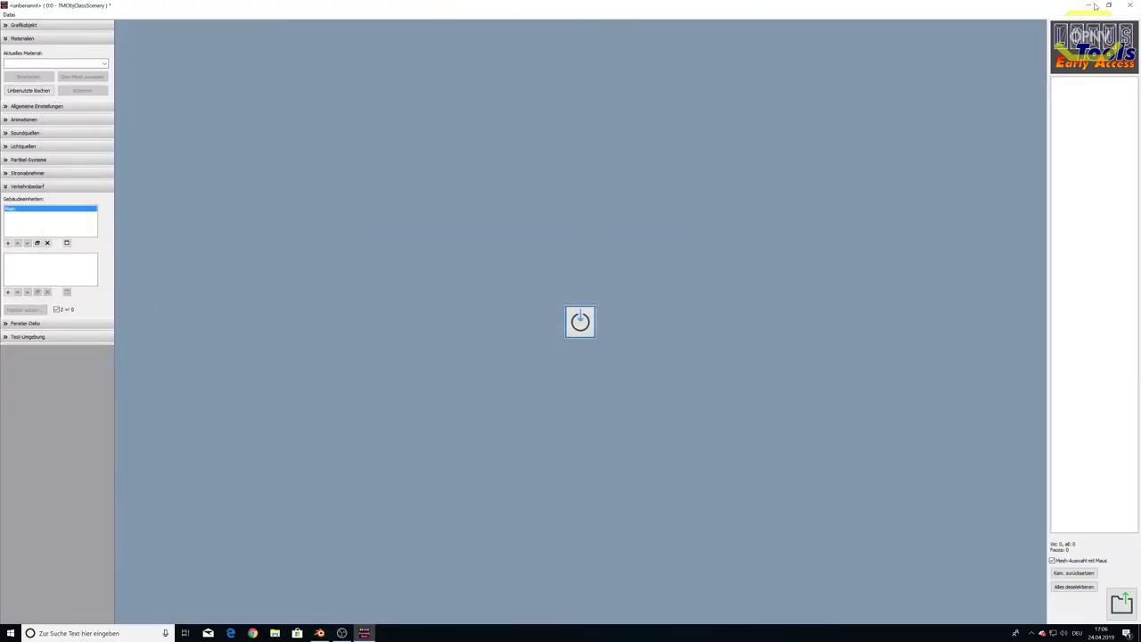
- Minimize the LOTUS object editor, select the desktop photo file, and return to Blender's image browser
{"action": "left_click", "coordinate": [1093, 7]}
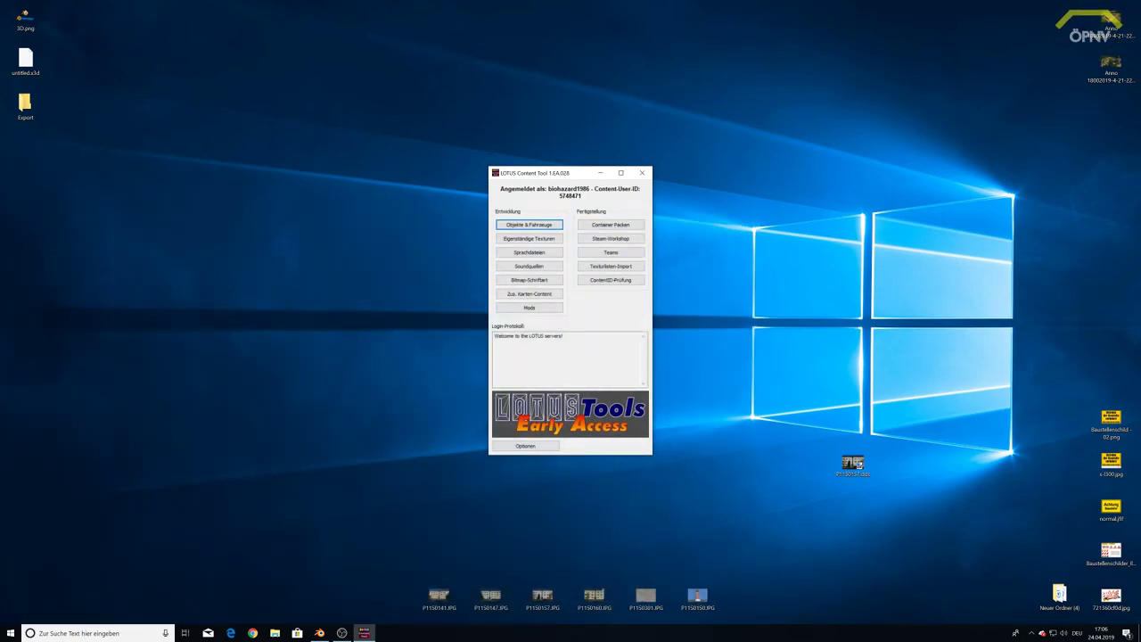
{"action": "left_click", "coordinate": [274, 633]}
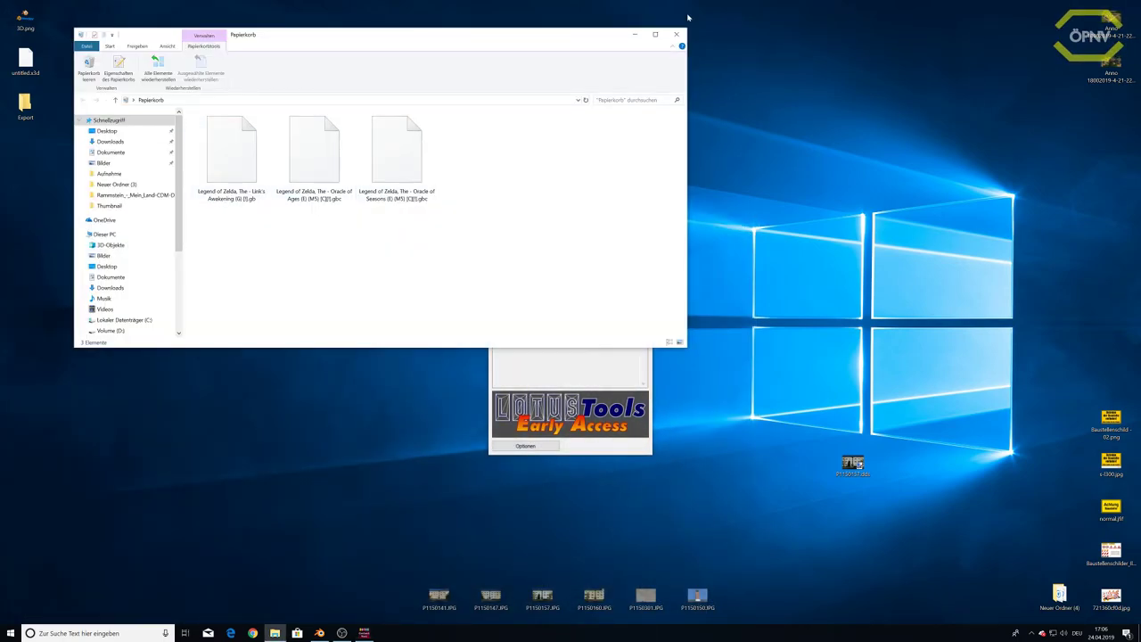
{"action": "left_click", "coordinate": [675, 34]}
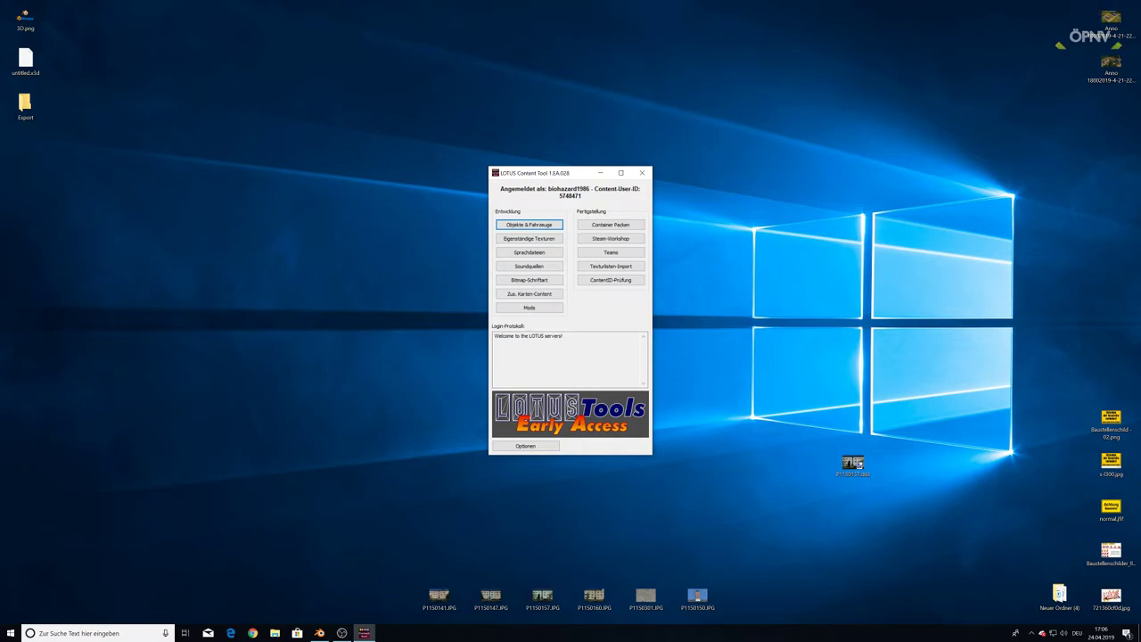
{"action": "left_click", "coordinate": [852, 465]}
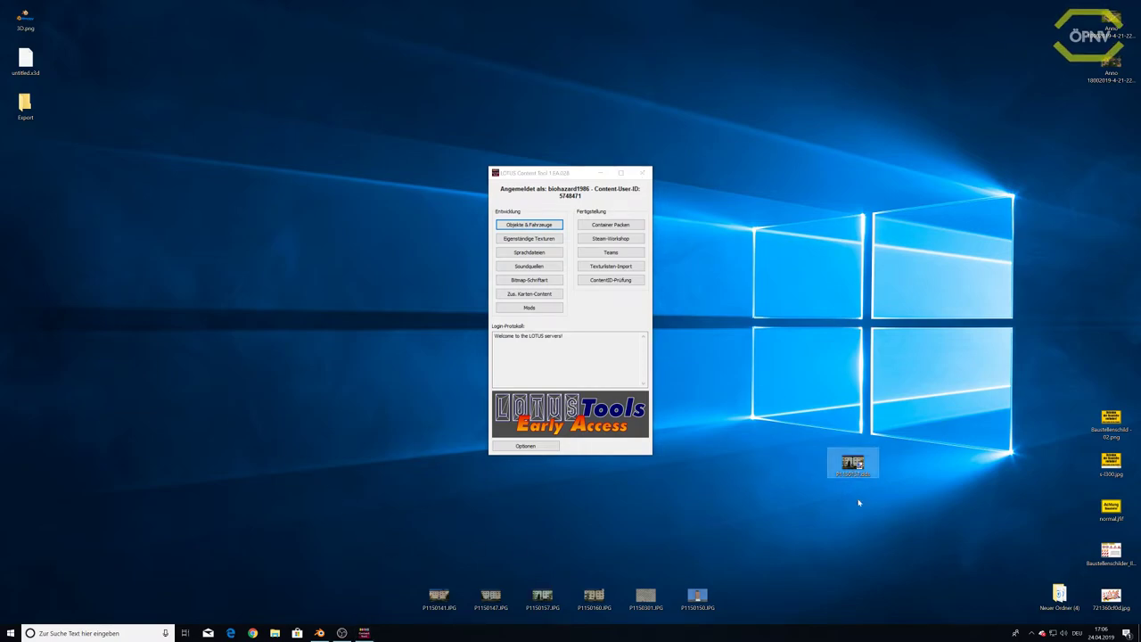
{"action": "left_click", "coordinate": [1031, 633]}
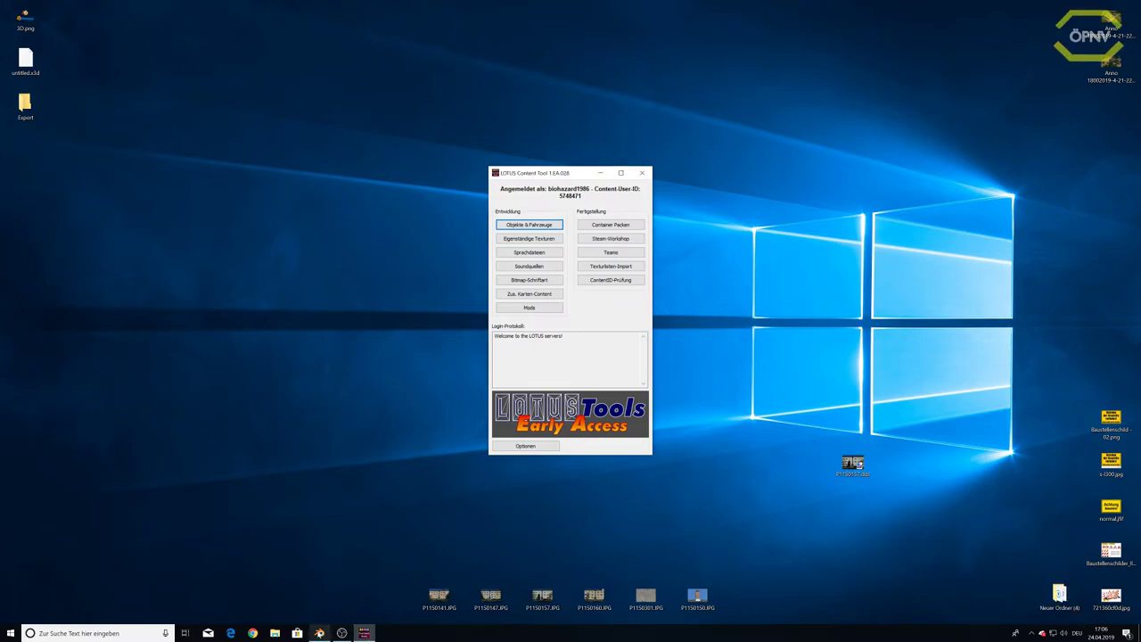
{"action": "left_click", "coordinate": [319, 632]}
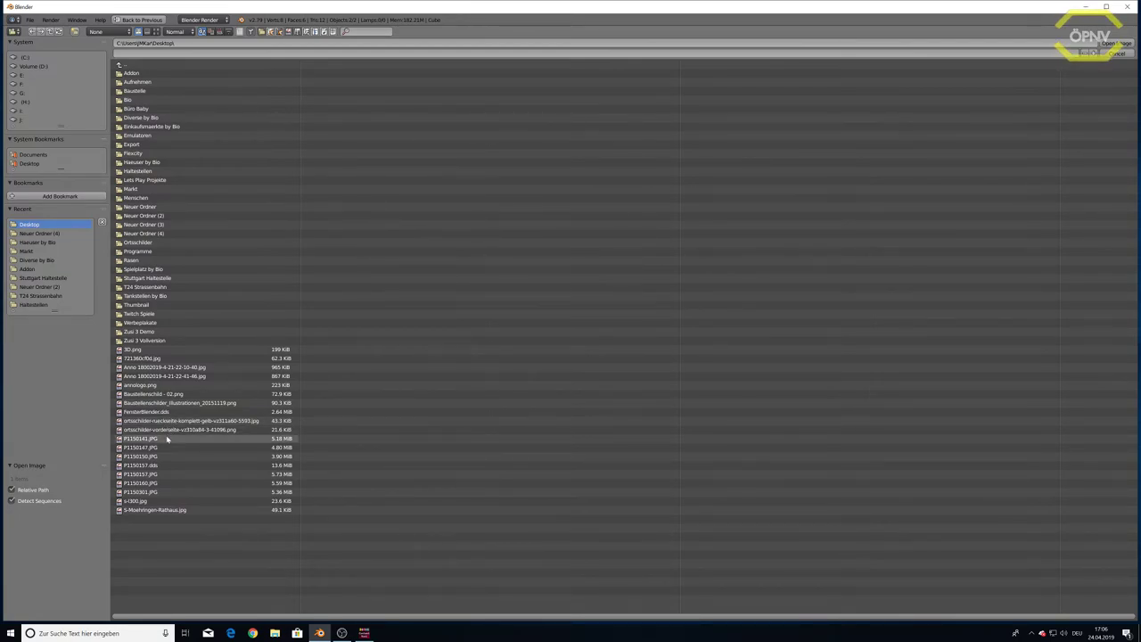
- Load P1150157.dds from the Desktop as the cube's image and enter Edit Mode
{"action": "double_click", "coordinate": [152, 467]}
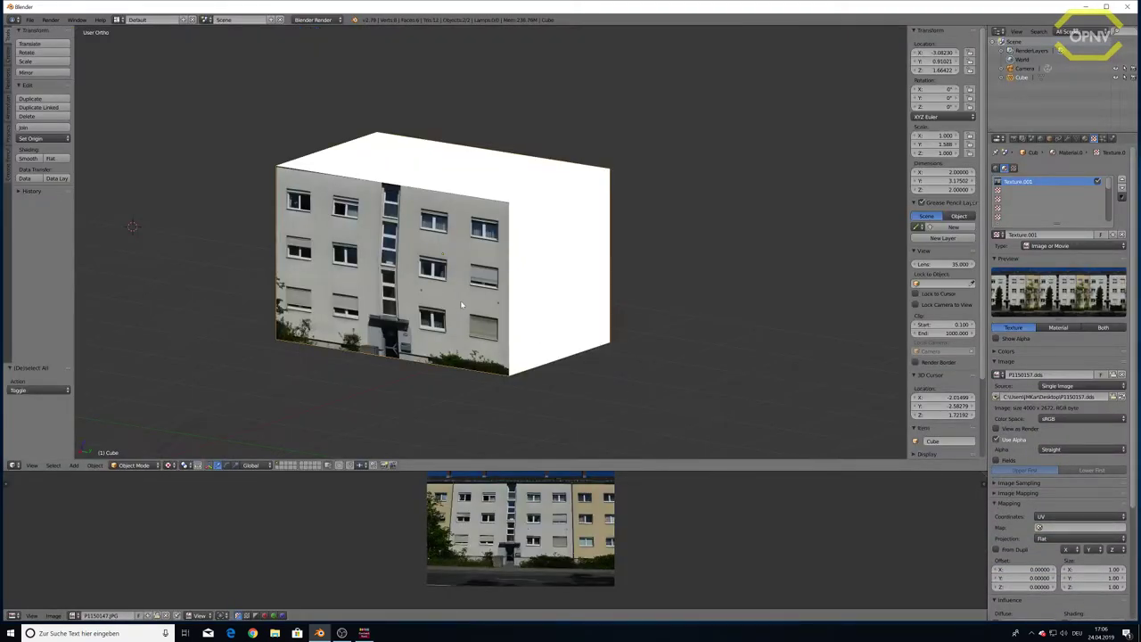
{"action": "right_click", "coordinate": [460, 297]}
{"action": "key", "text": "Tab"}
{"action": "middle_click_drag", "start_coordinate": [431, 297], "coordinate": [499, 294]}
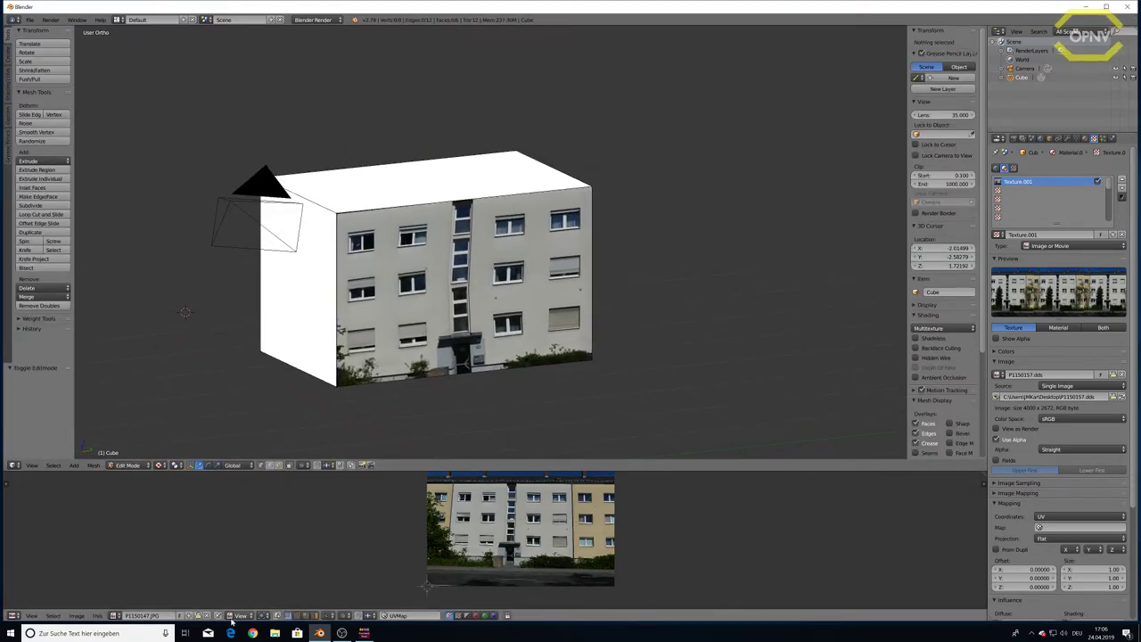
{"action": "middle_click_drag", "start_coordinate": [181, 616], "coordinate": [167, 609]}
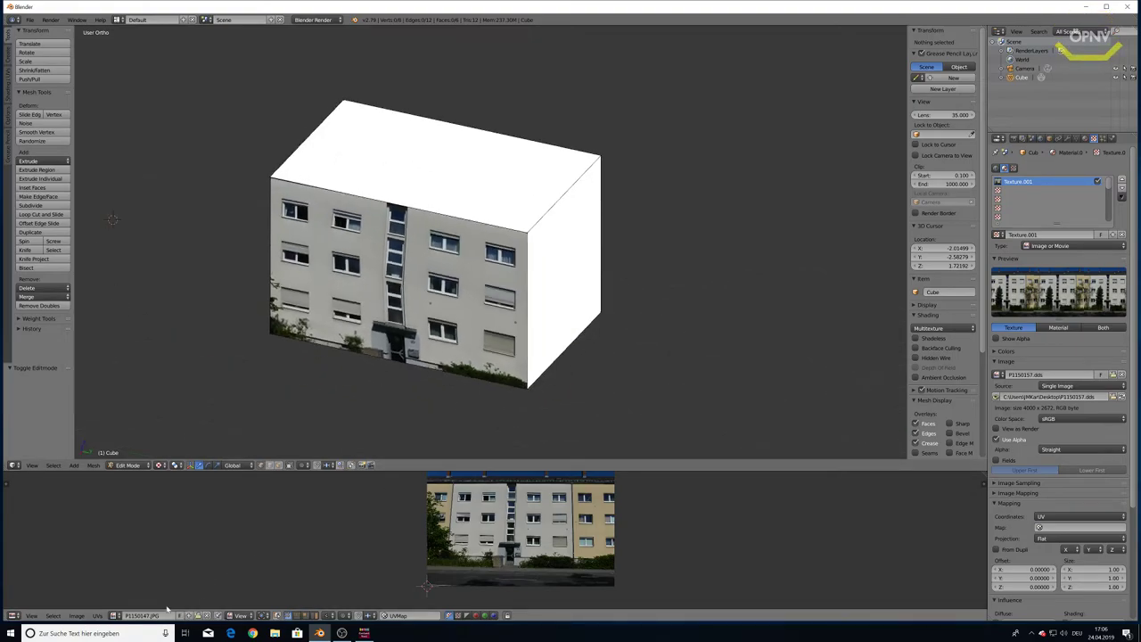
{"action": "left_click", "coordinate": [206, 616]}
{"action": "left_click", "coordinate": [165, 615]}
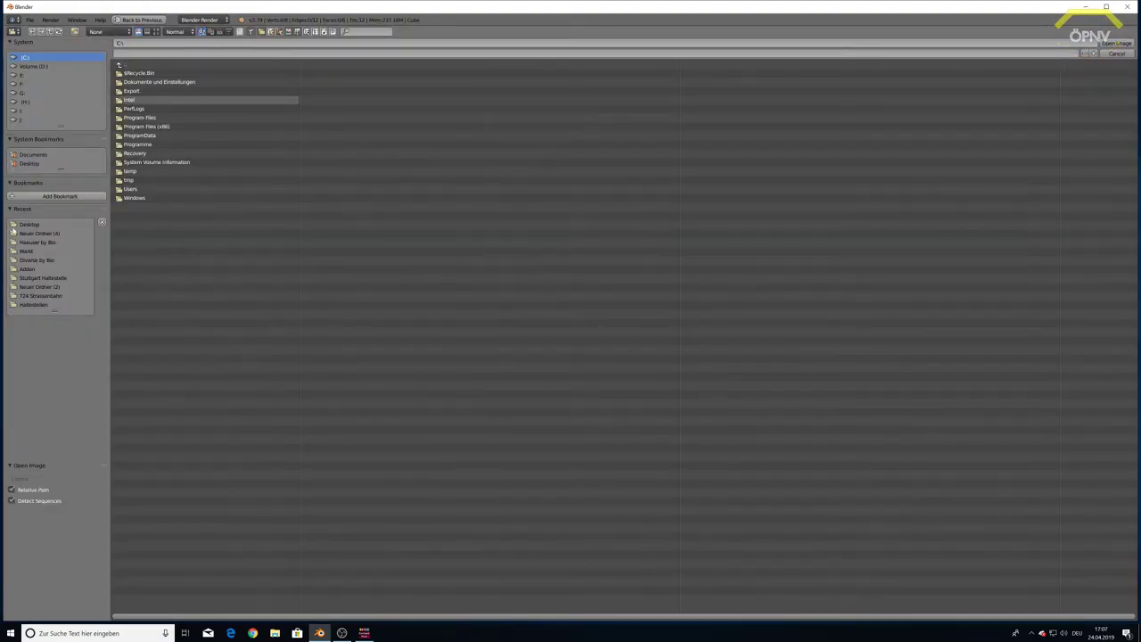
{"action": "left_click", "coordinate": [30, 224]}
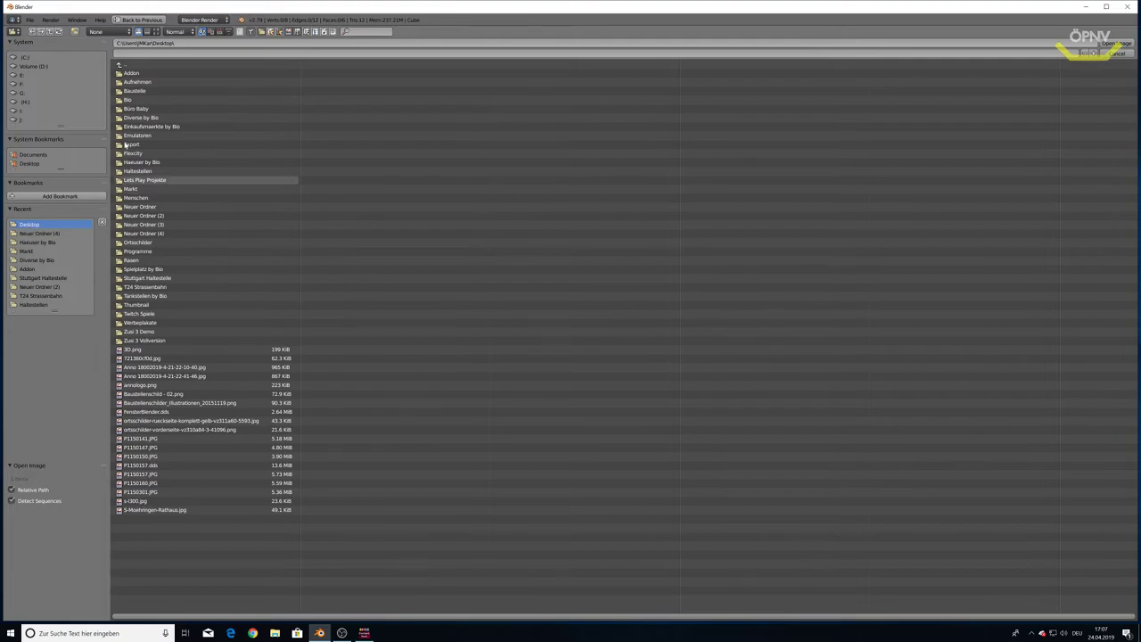
{"action": "double_click", "coordinate": [157, 464]}
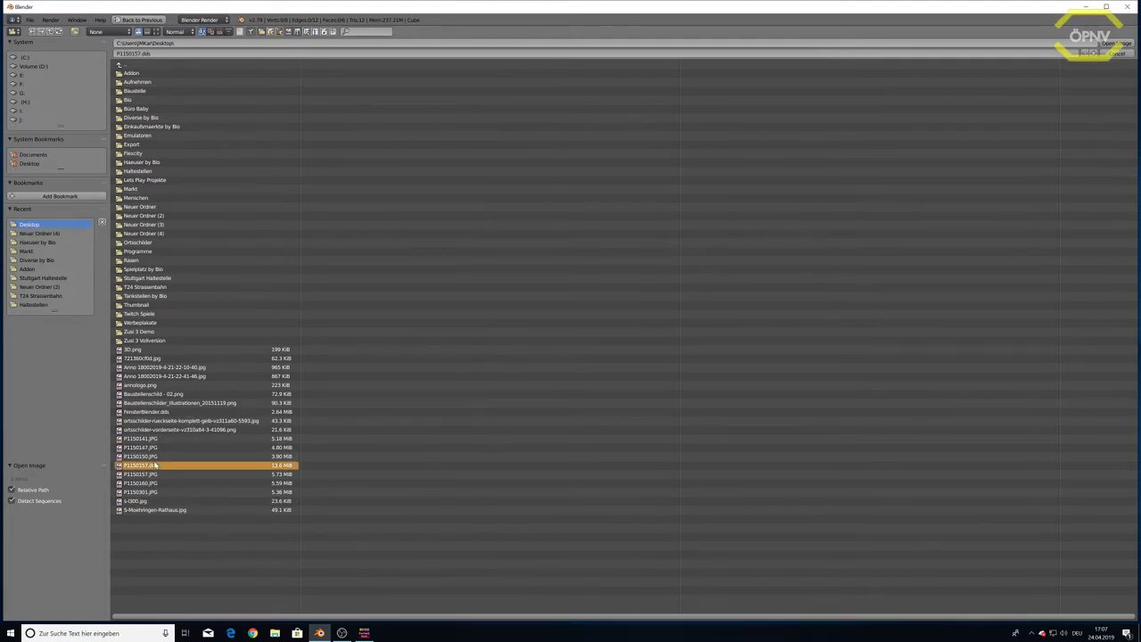
- Select the cube's front face and assign P1150157.dds to it
{"action": "scroll", "coordinate": [488, 407], "scroll_direction": "up", "scroll_amount": 1}
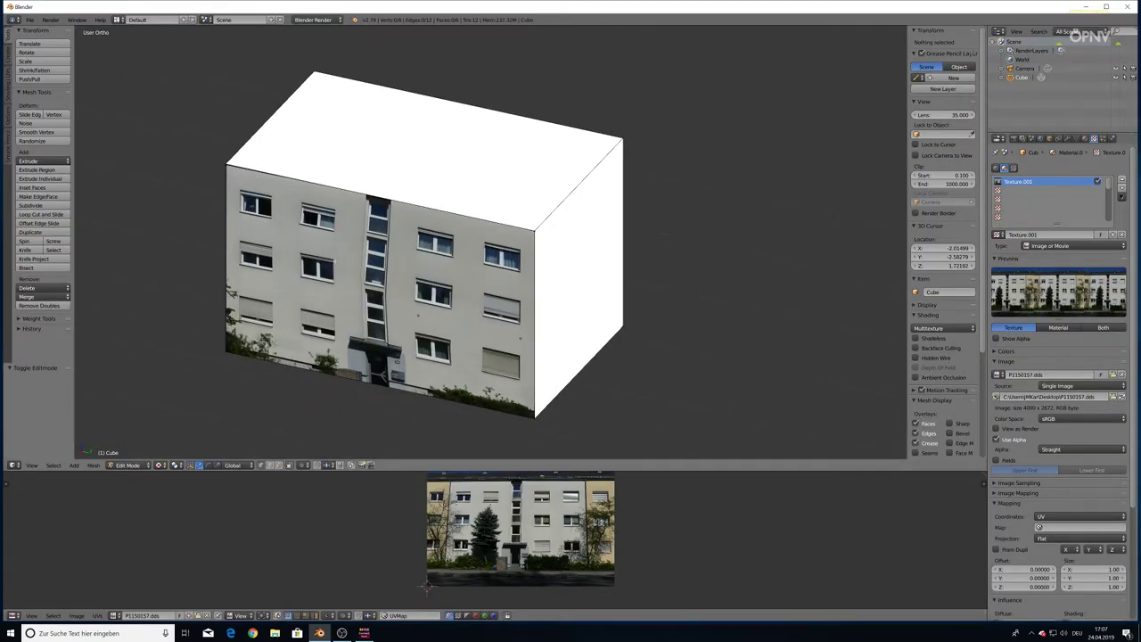
{"action": "left_click", "coordinate": [279, 464]}
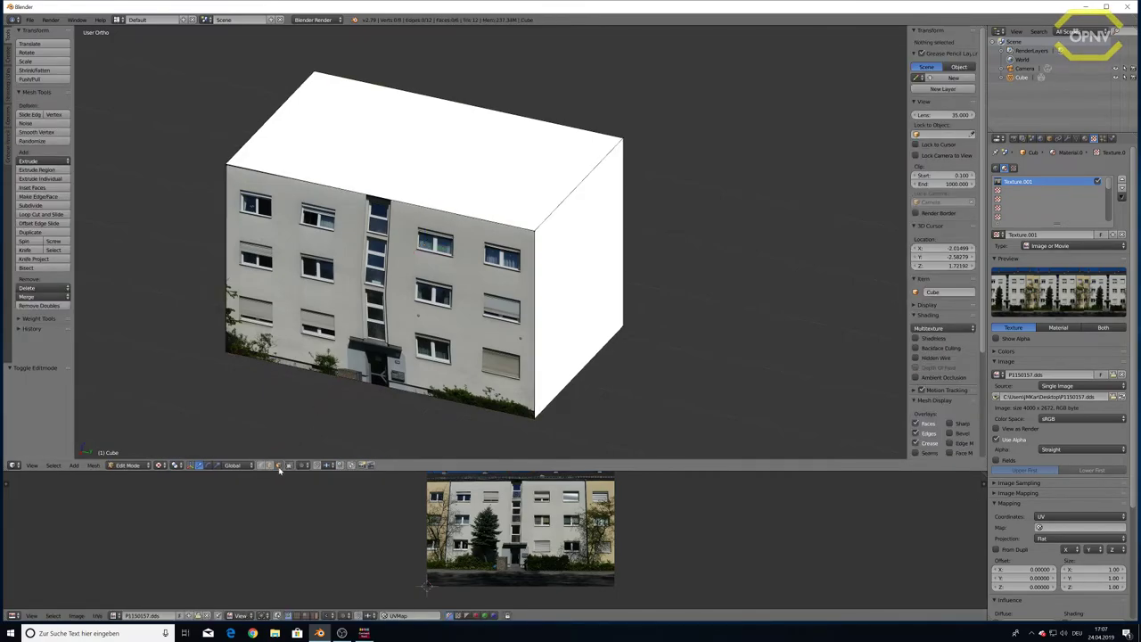
{"action": "right_click", "coordinate": [374, 295]}
{"action": "middle_click_drag", "start_coordinate": [499, 267], "coordinate": [375, 294]}
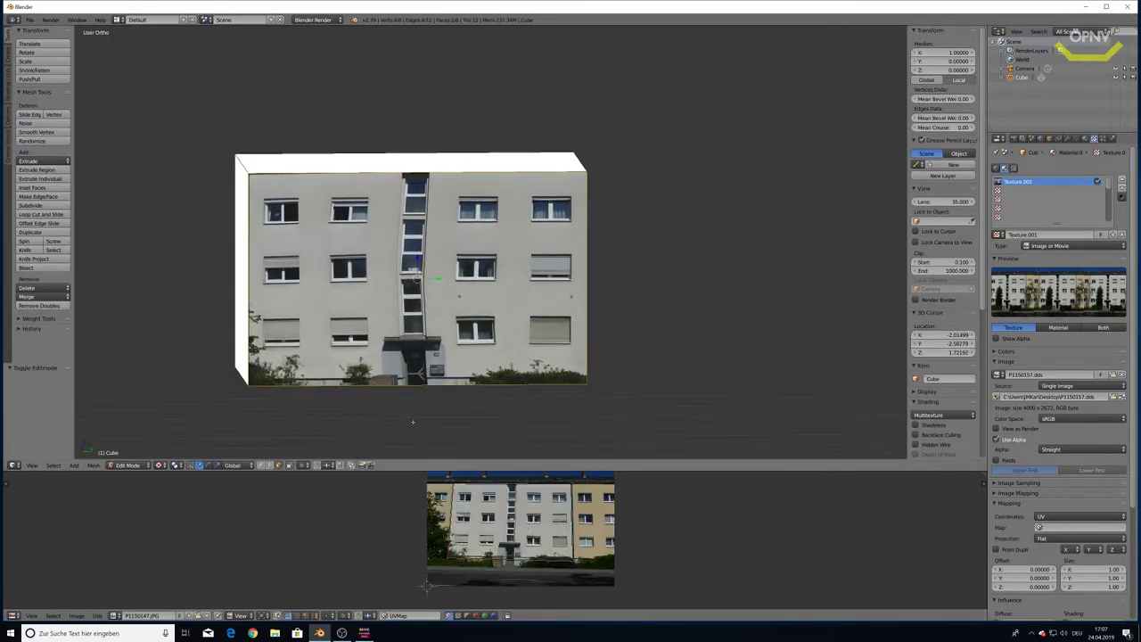
{"action": "left_click", "coordinate": [206, 615]}
{"action": "left_click", "coordinate": [166, 616]}
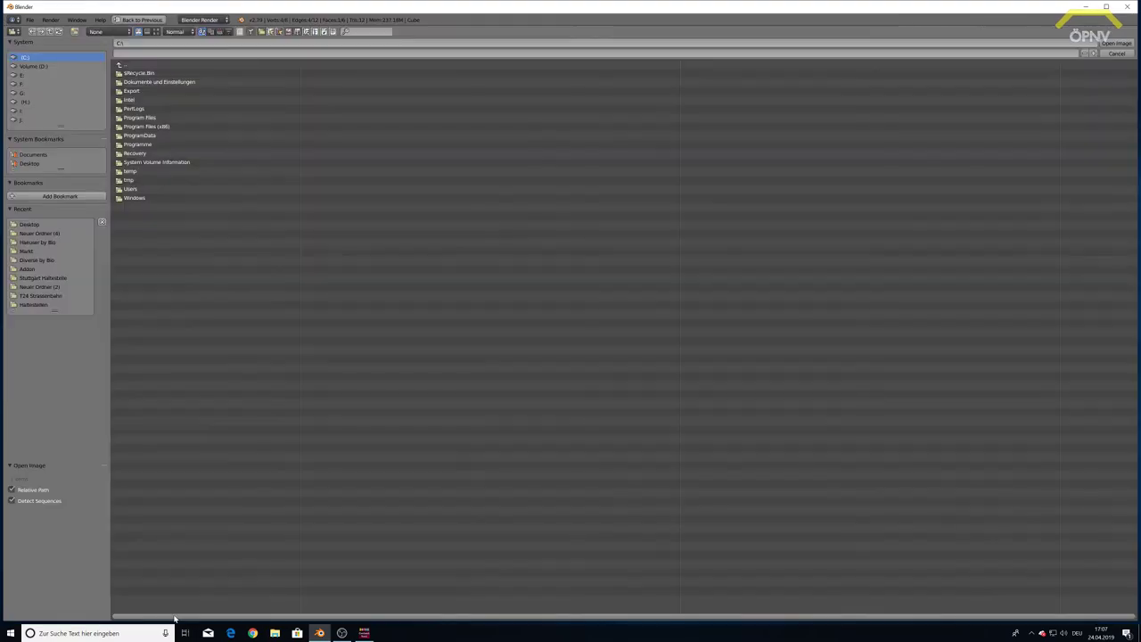
{"action": "left_click", "coordinate": [34, 227]}
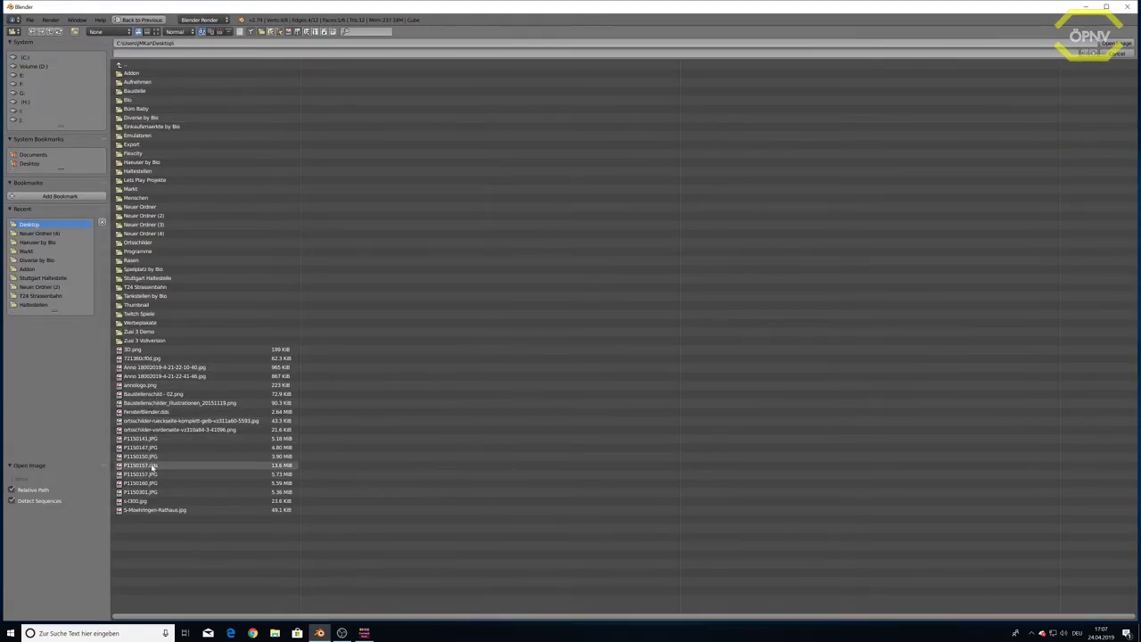
{"action": "double_click", "coordinate": [153, 465]}
- Scale up the front face's UVs to show more of the building, then return to Object Mode
{"action": "key", "text": "KP_6"}
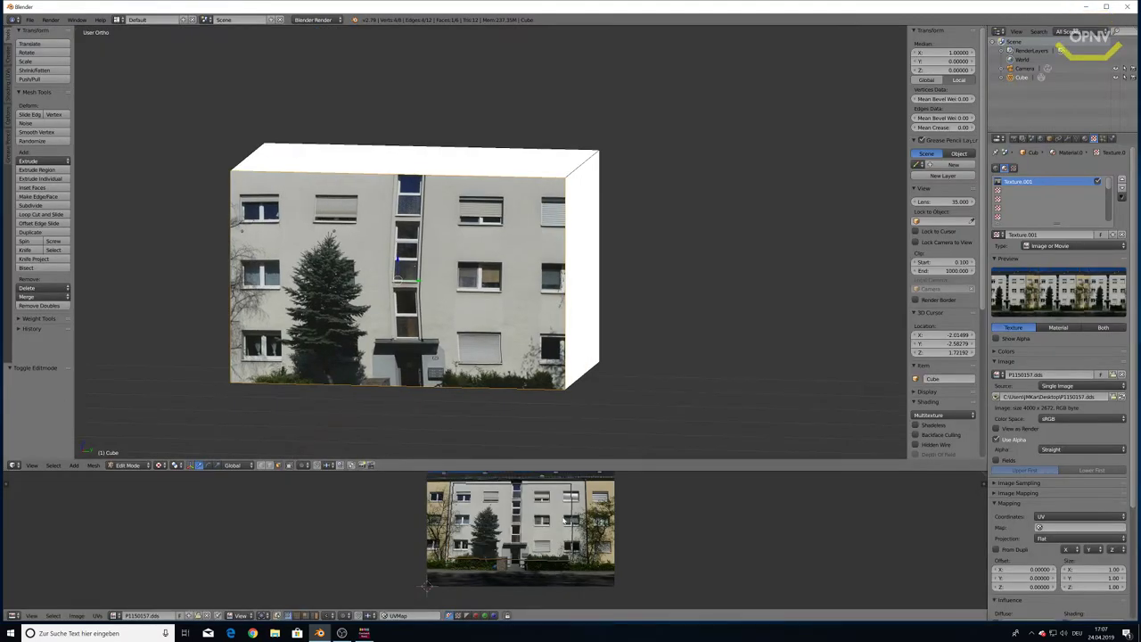
{"action": "key", "text": "a"}
{"action": "key", "text": "s"}
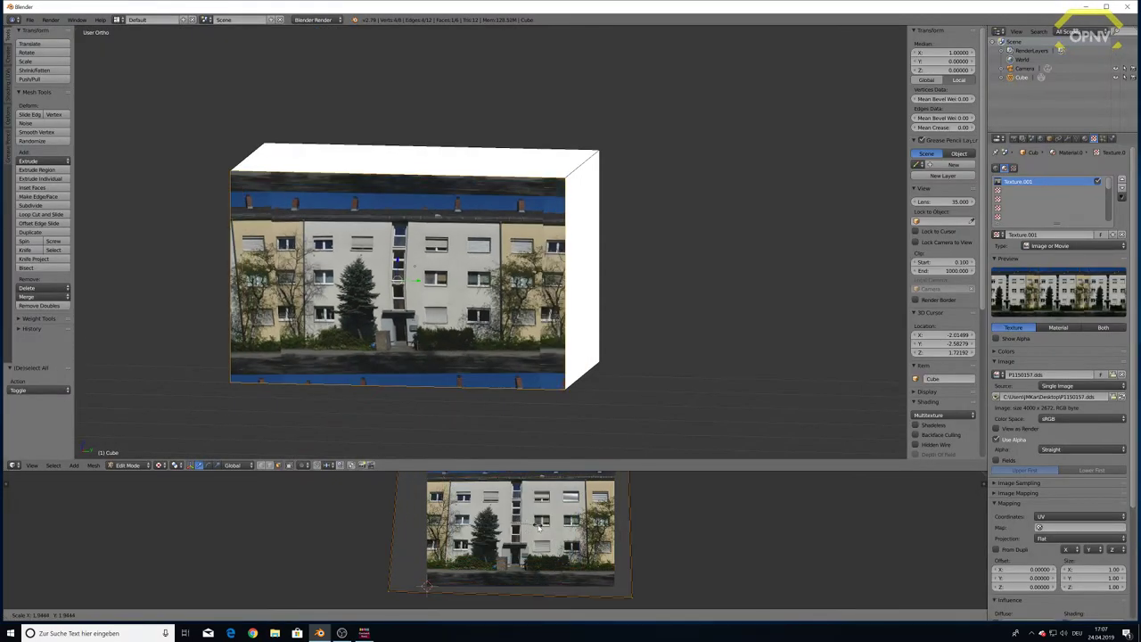
{"action": "left_click", "coordinate": [696, 364]}
{"action": "key", "text": "a"}
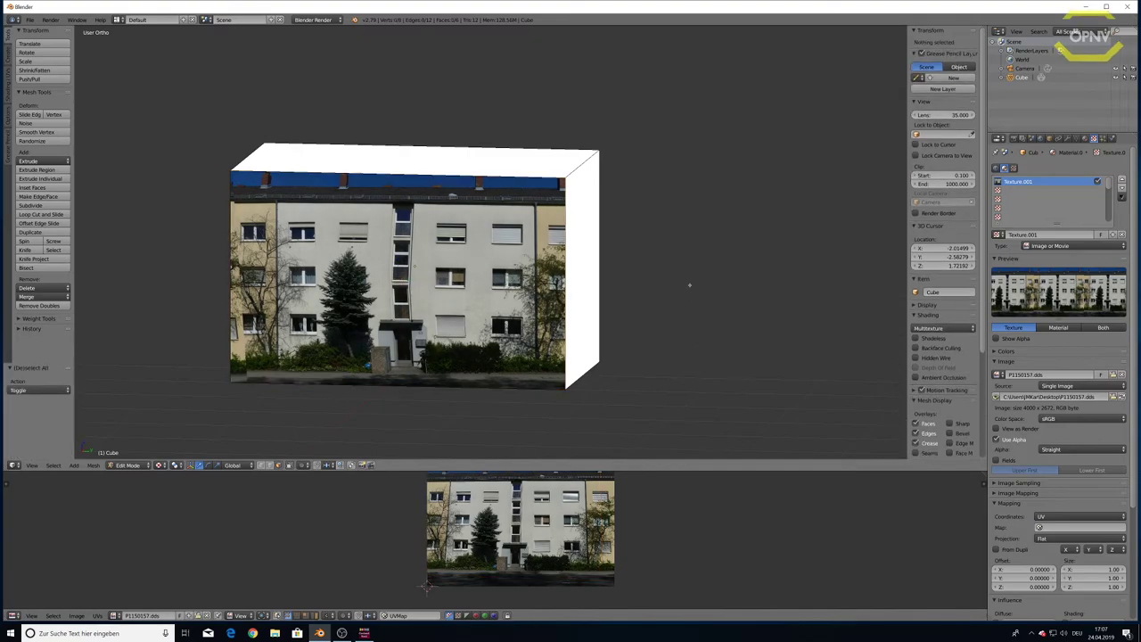
{"action": "key", "text": "Tab"}
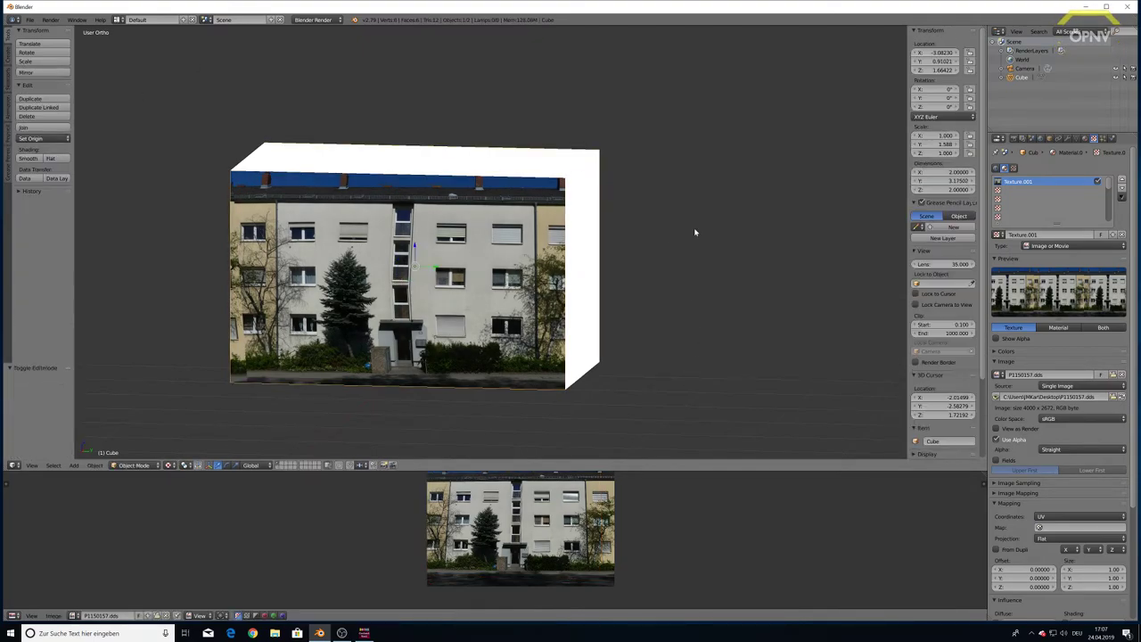
- Export the whole scene over untitled.x3d as X3D, then minimize Blender
{"action": "left_click", "coordinate": [30, 20]}
{"action": "mouse_move", "coordinate": [44, 197]}
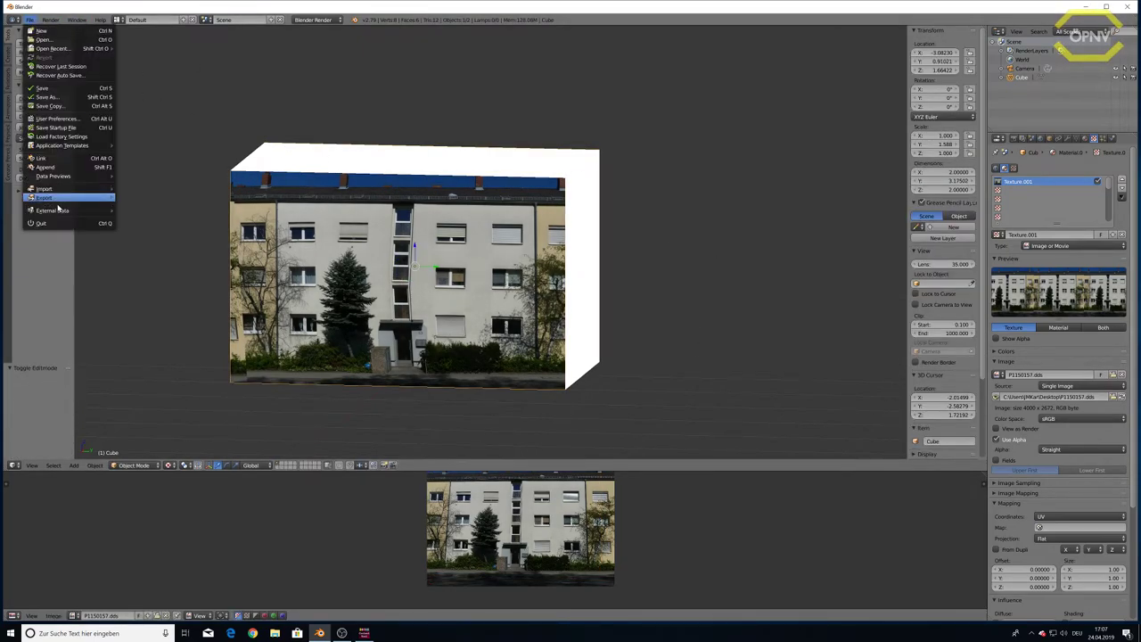
{"action": "key", "text": "a"}
{"action": "key", "text": "a"}
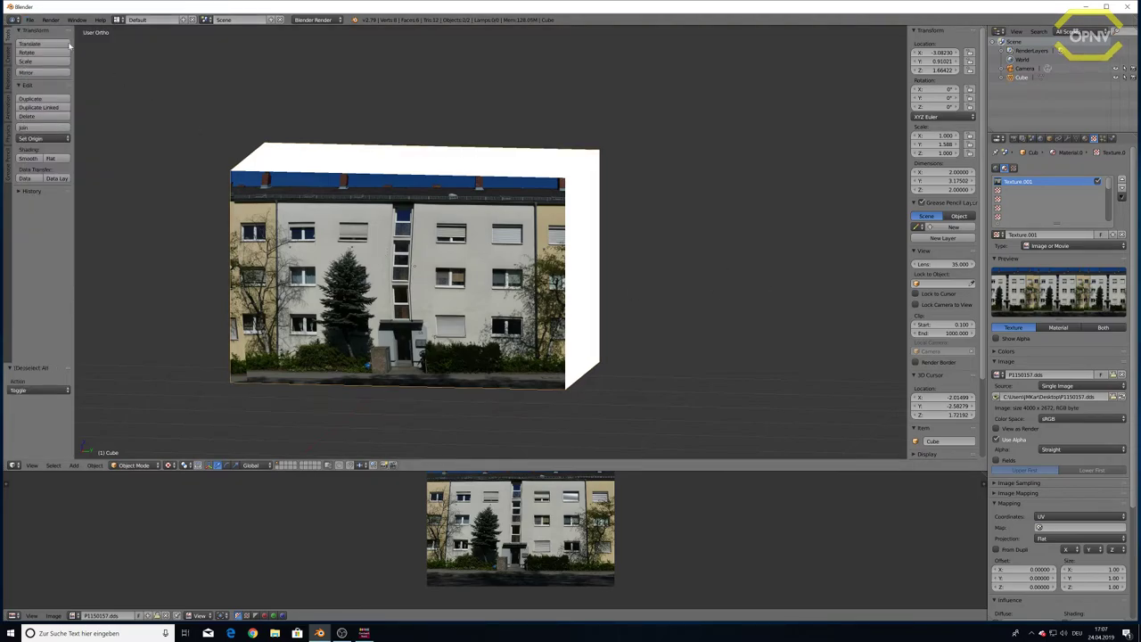
{"action": "left_click", "coordinate": [31, 20]}
{"action": "mouse_move", "coordinate": [68, 197]}
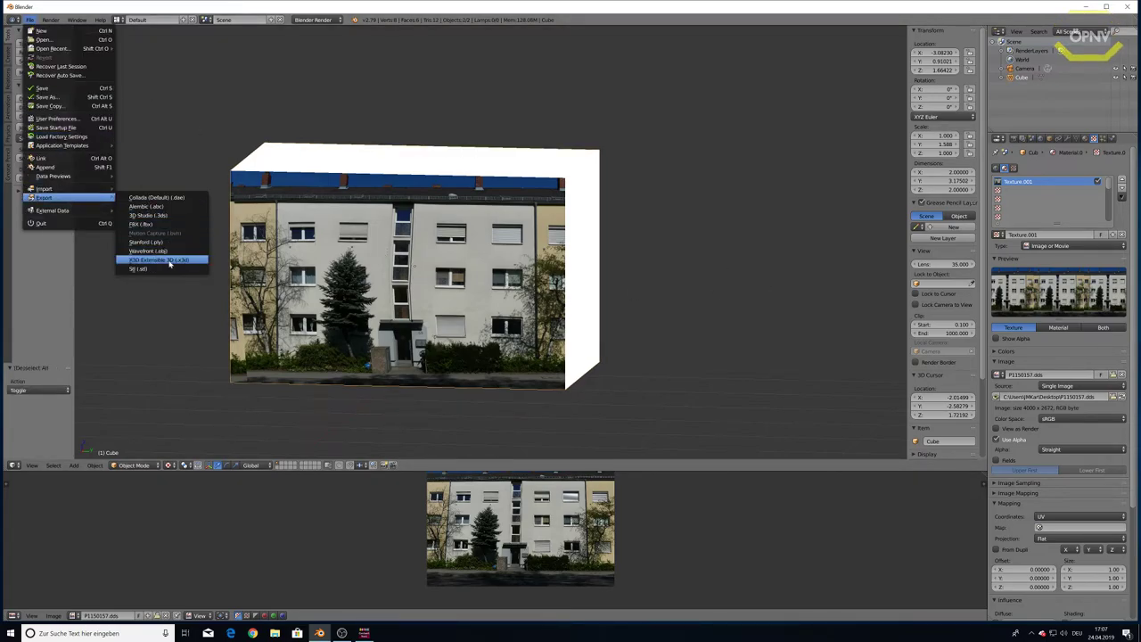
{"action": "left_click", "coordinate": [173, 265]}
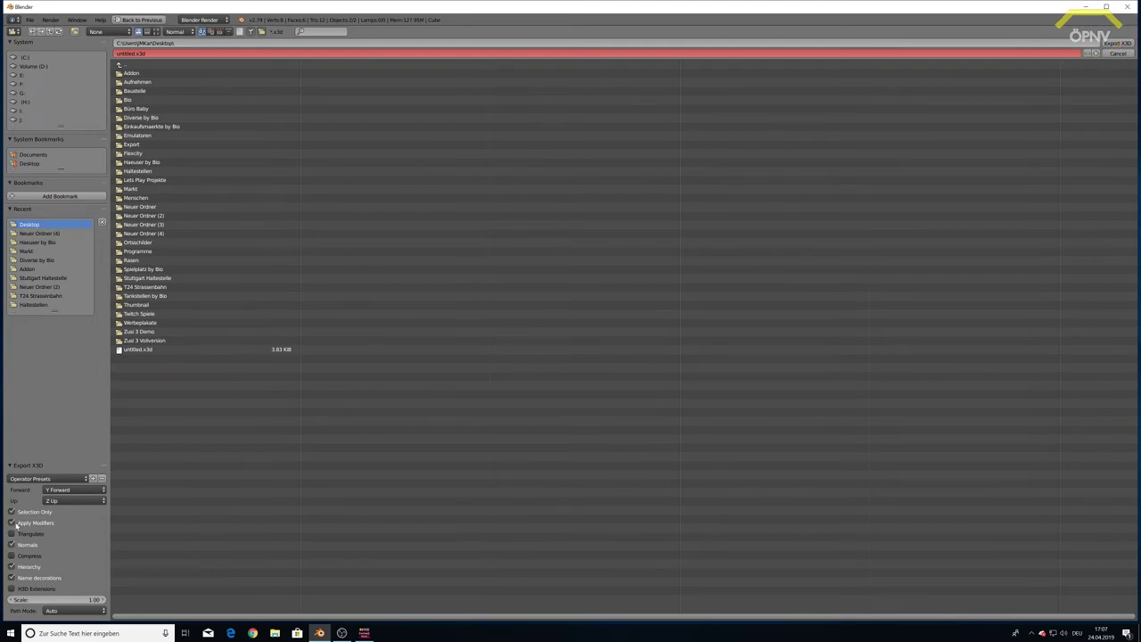
{"action": "left_click", "coordinate": [139, 349]}
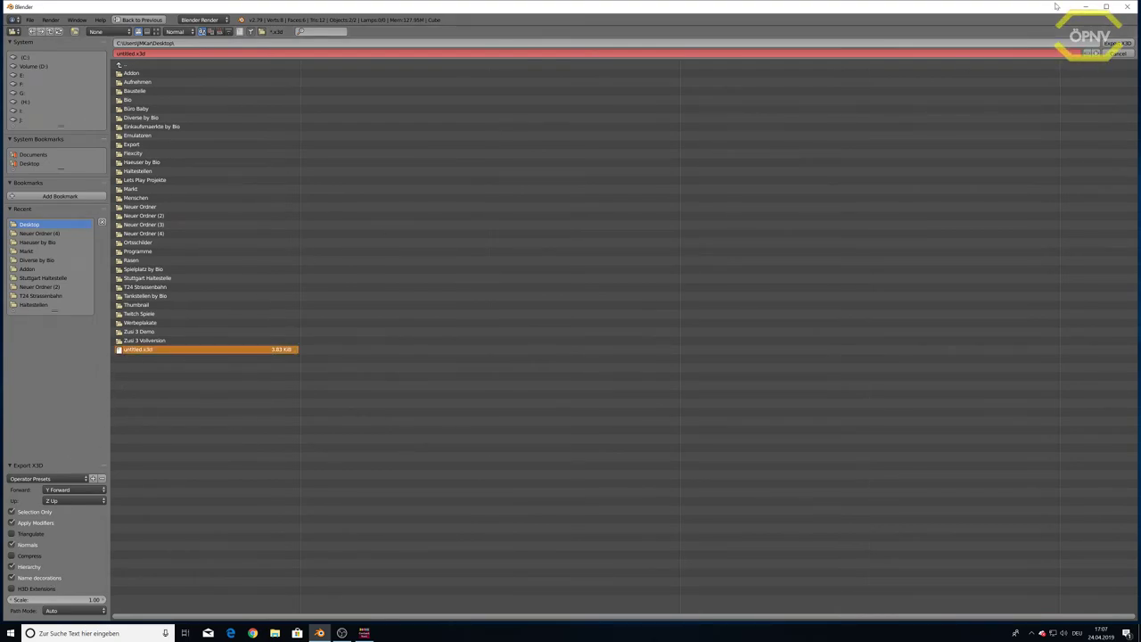
{"action": "left_click", "coordinate": [1109, 42]}
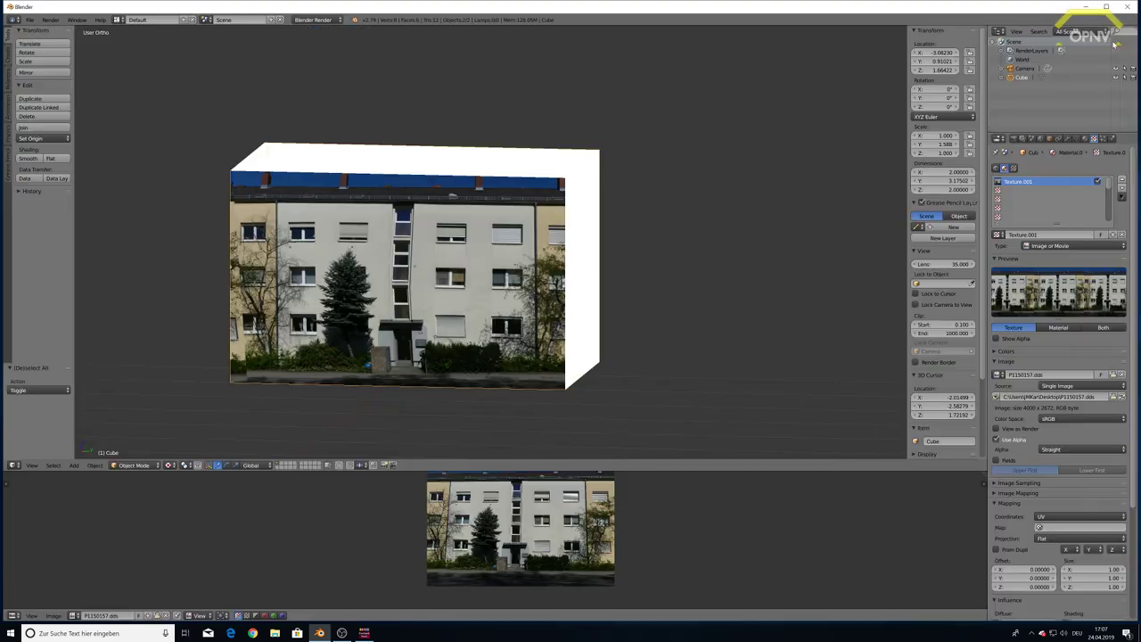
{"action": "left_click", "coordinate": [1086, 8]}
- Close the LOTUS Content Tool without saving and relaunch it under the private own-ID team
{"action": "left_click", "coordinate": [688, 270]}
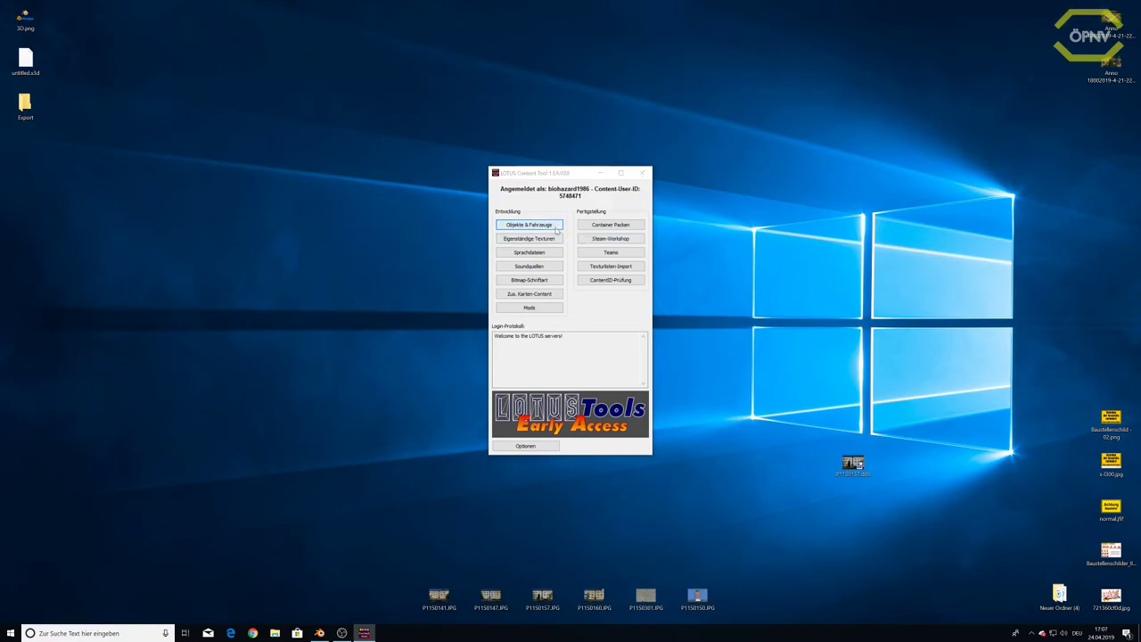
{"action": "left_click", "coordinate": [643, 177]}
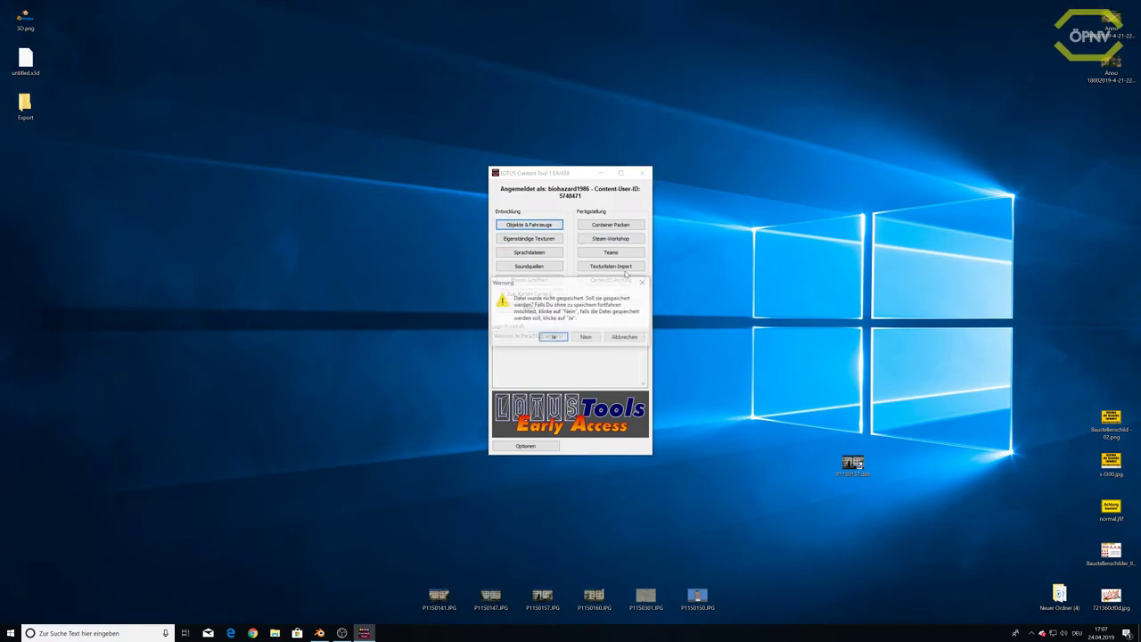
{"action": "left_click", "coordinate": [587, 337]}
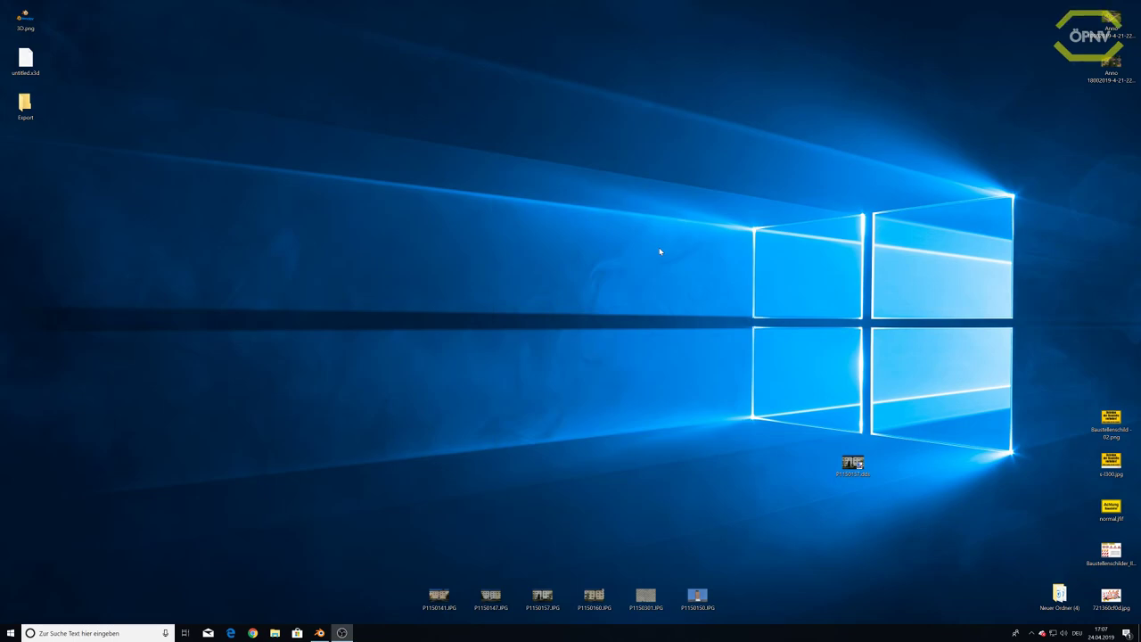
{"action": "left_click", "coordinate": [1031, 633]}
{"action": "left_click", "coordinate": [202, 397]}
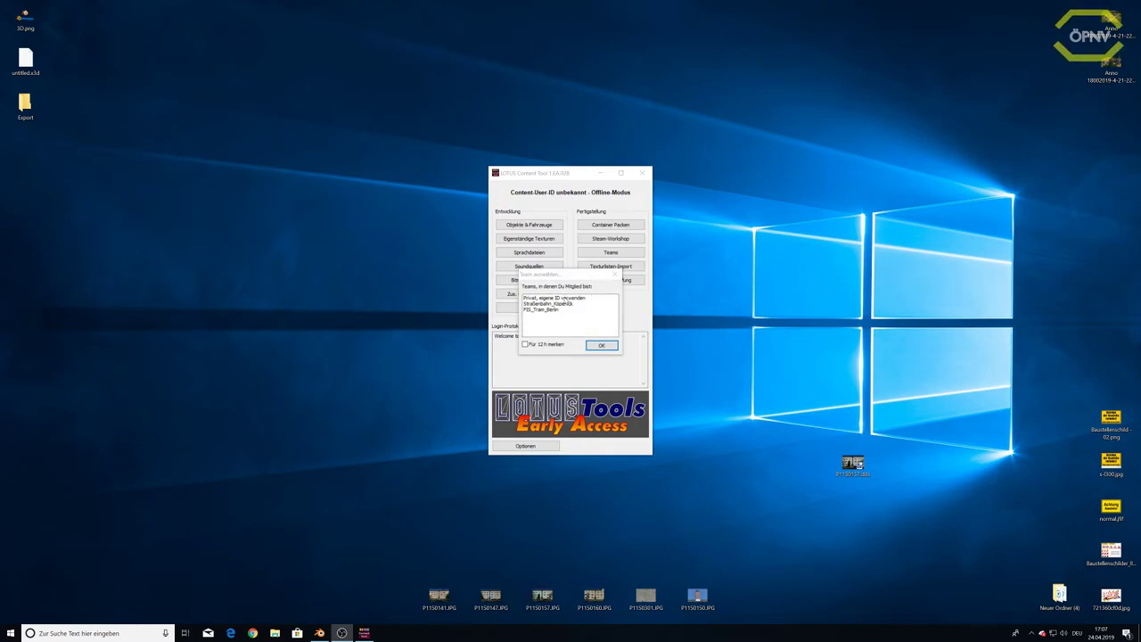
{"action": "left_click", "coordinate": [561, 300]}
{"action": "left_click", "coordinate": [601, 345]}
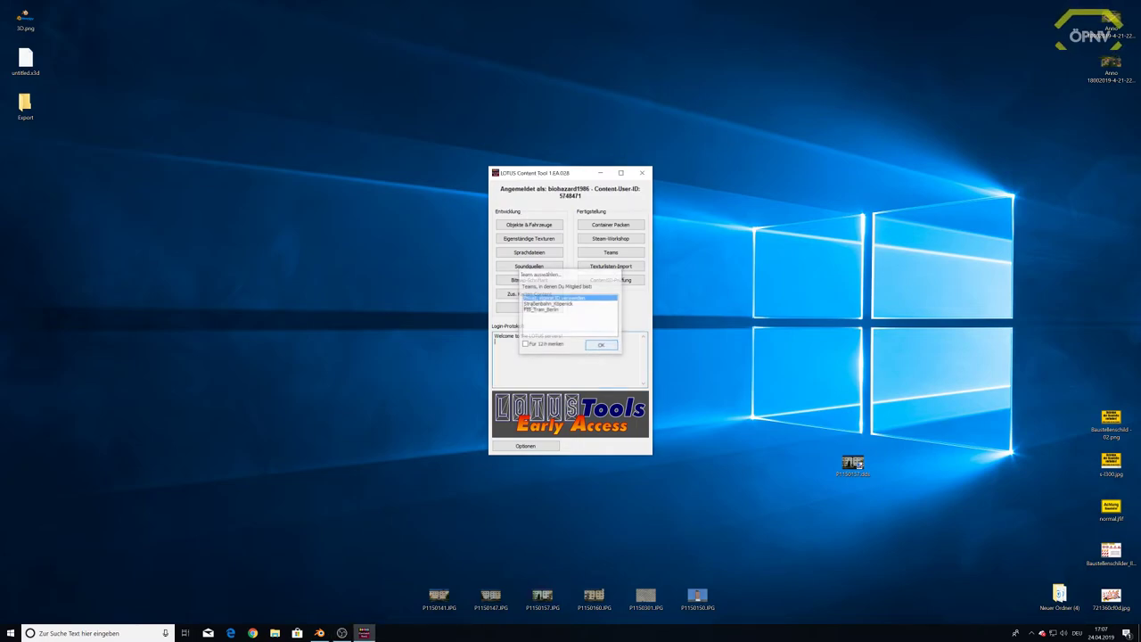
- Create a new scenery object under Objekte & Fahrzeuge
{"action": "left_click", "coordinate": [546, 228]}
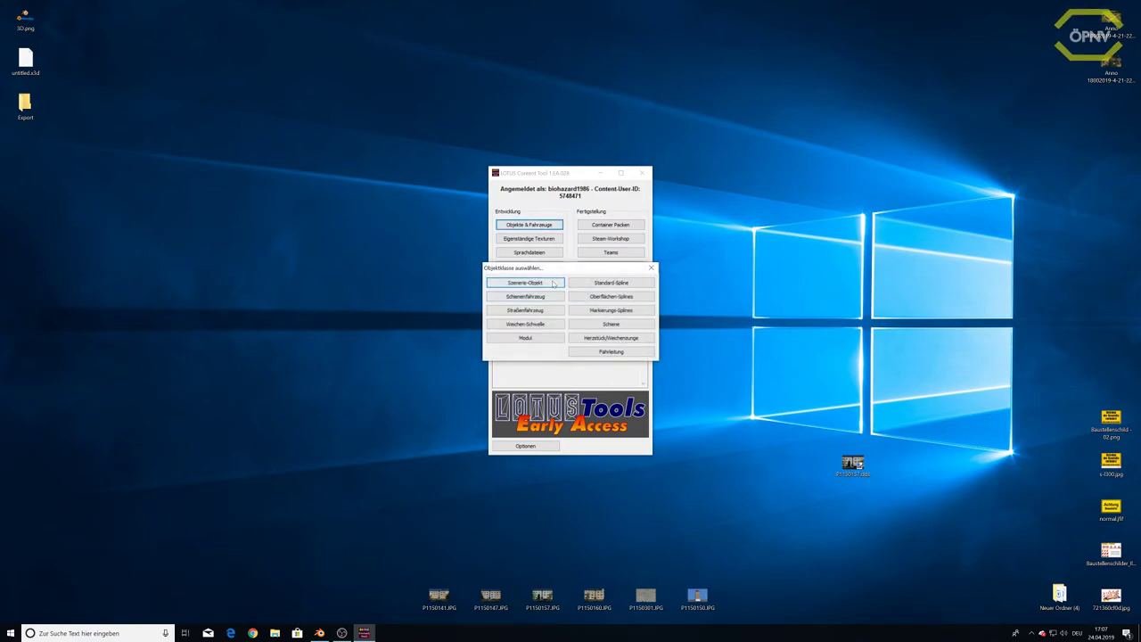
{"action": "left_click", "coordinate": [553, 284]}
{"action": "key", "text": "Return"}
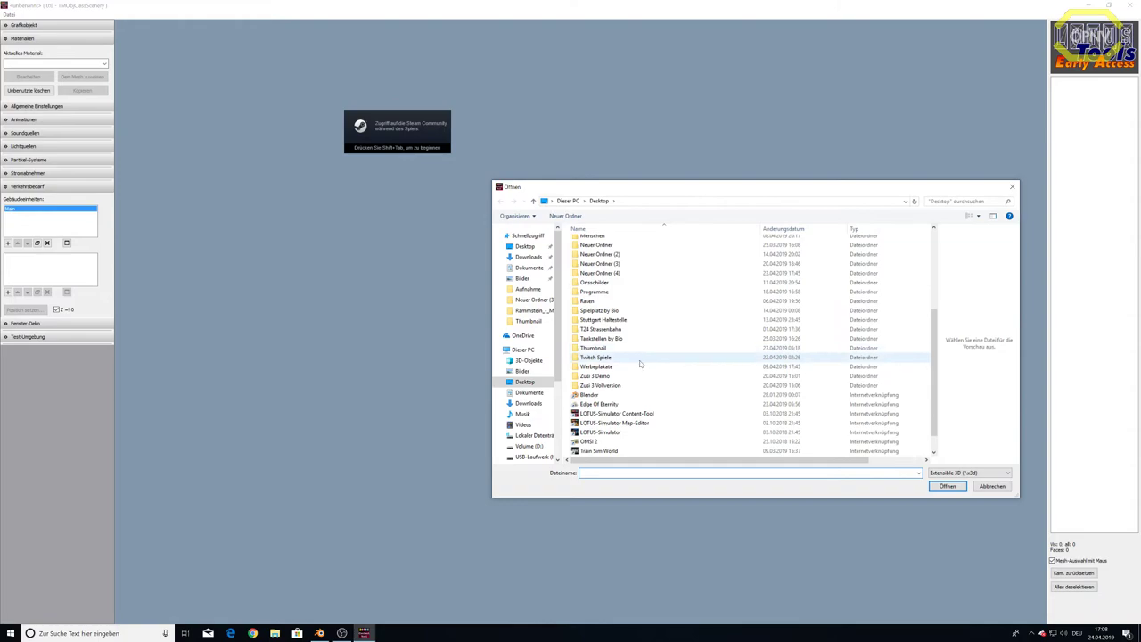
- Import untitled.x3d with flat shading and select the imported building mesh
{"action": "double_click", "coordinate": [600, 449]}
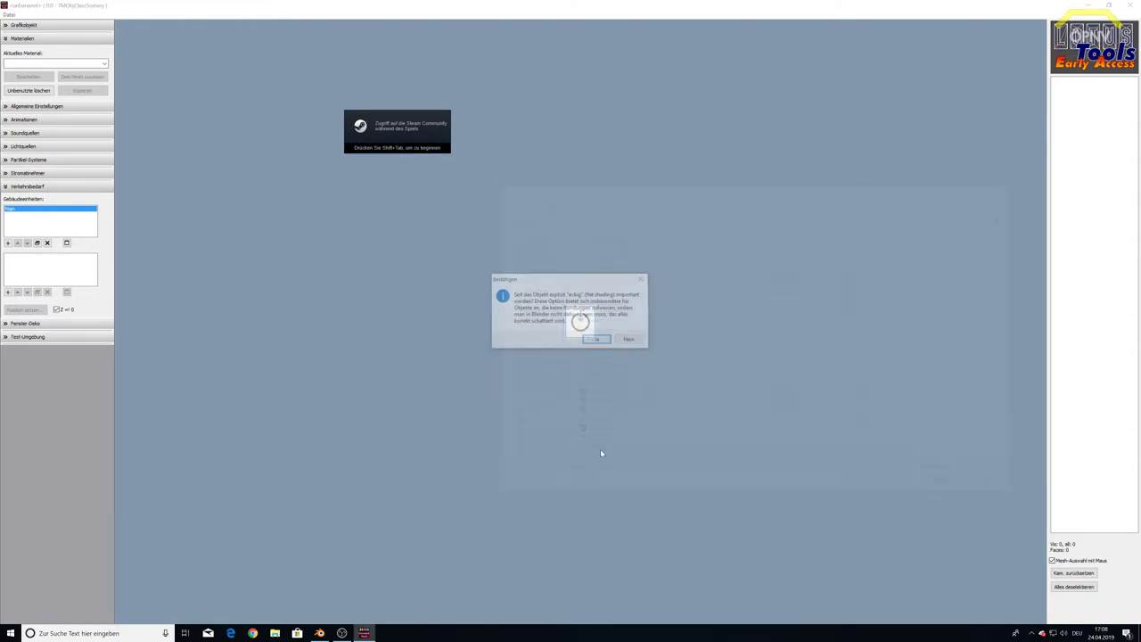
{"action": "left_click", "coordinate": [597, 340]}
{"action": "left_click", "coordinate": [631, 339]}
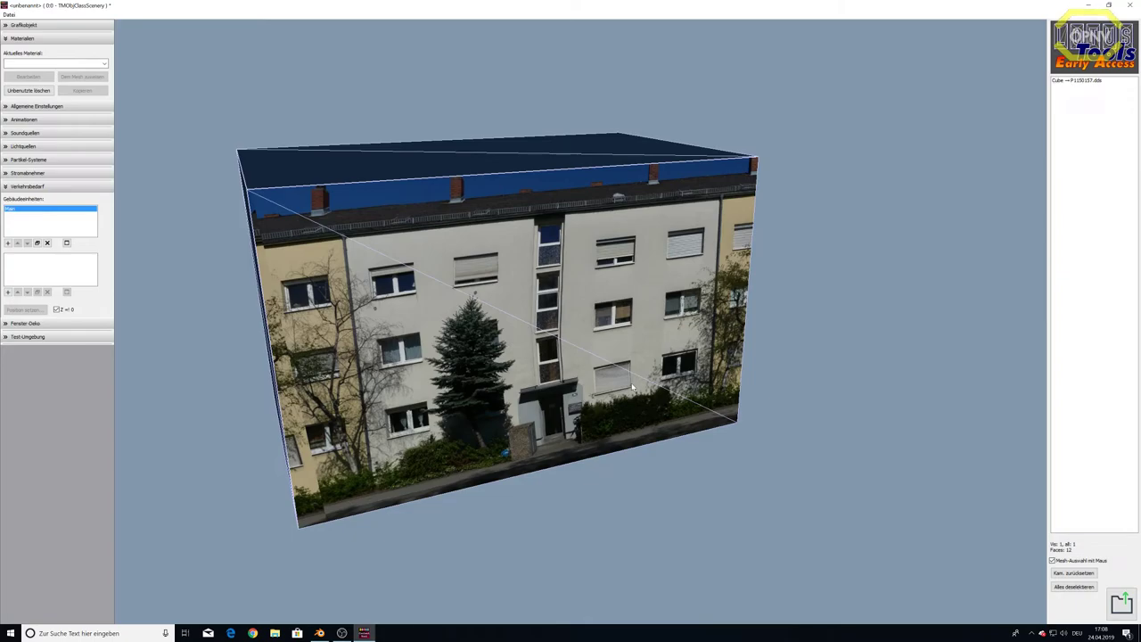
{"action": "left_click", "coordinate": [632, 386]}
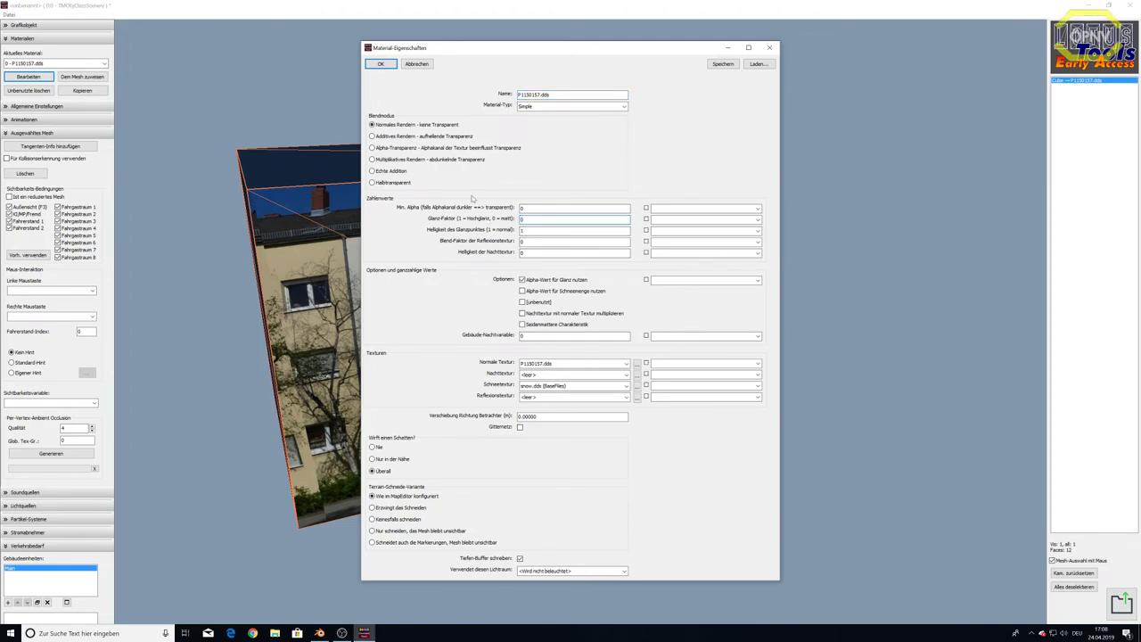
- Close the material properties, orbit around the textured building, then close the object editor
{"action": "left_click", "coordinate": [383, 65]}
{"action": "middle_click_drag", "start_coordinate": [416, 291], "coordinate": [433, 356]}
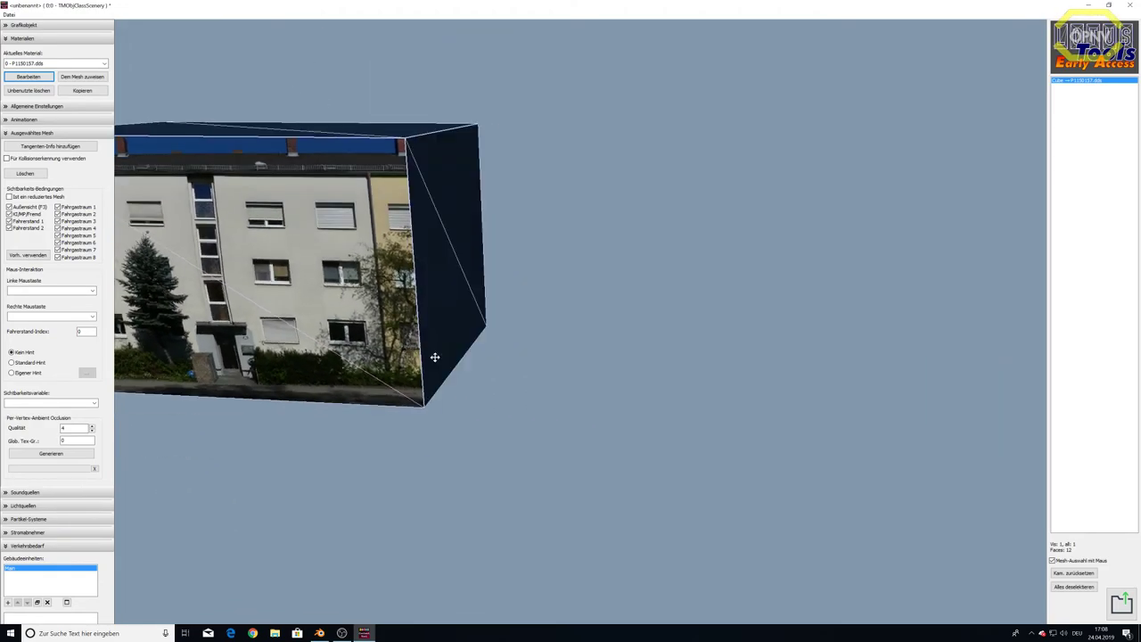
{"action": "left_click", "coordinate": [9, 14]}
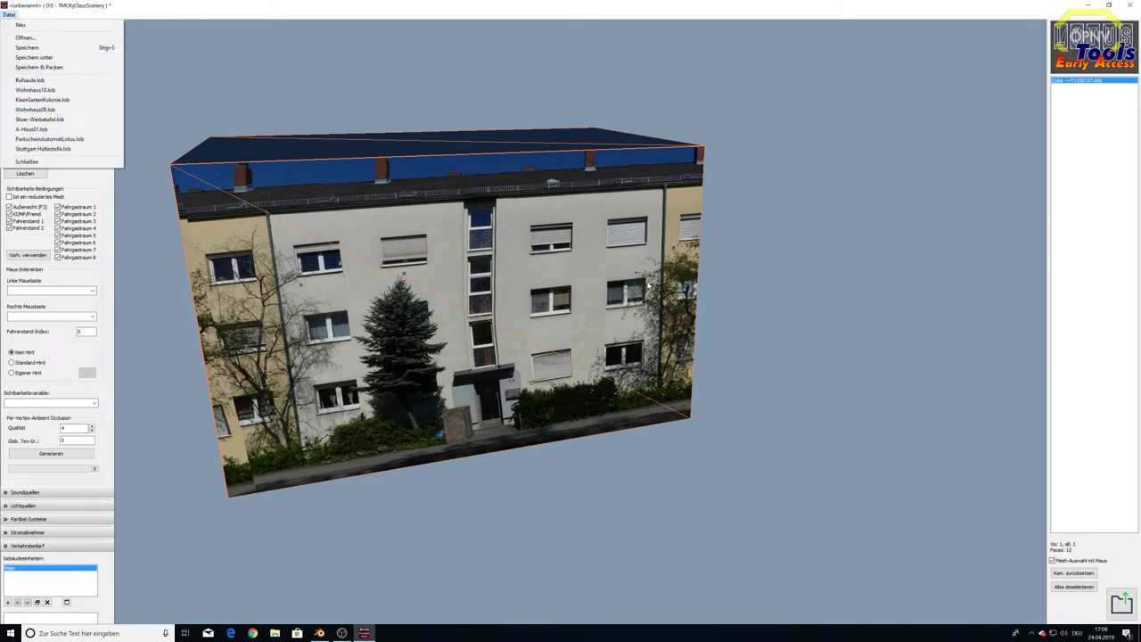
{"action": "left_click", "coordinate": [789, 316]}
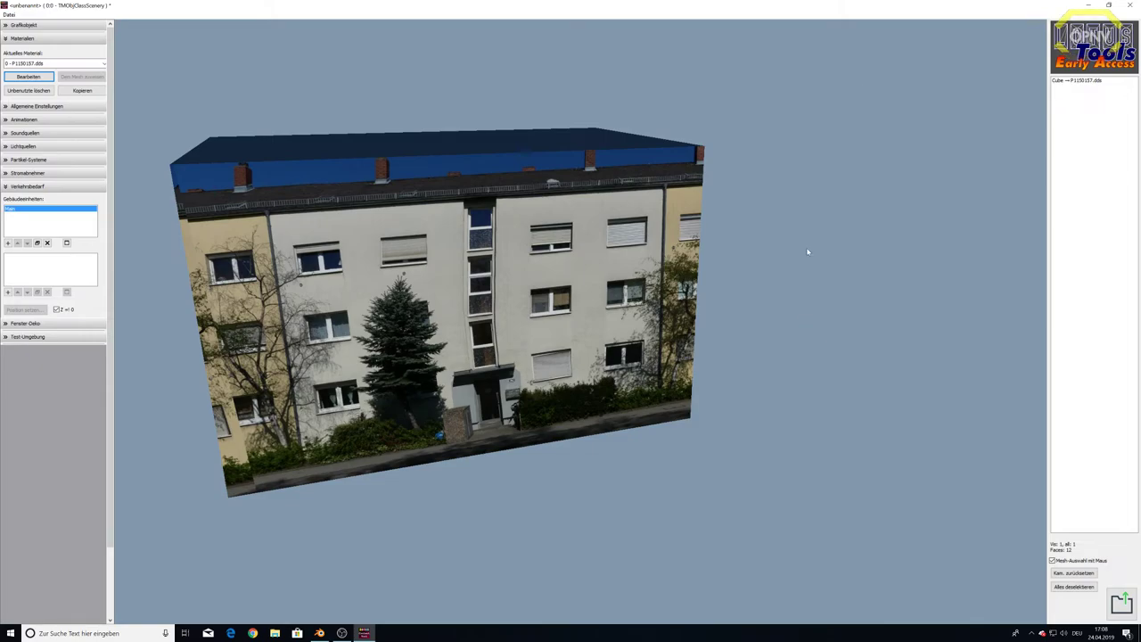
{"action": "left_click", "coordinate": [1130, 5]}
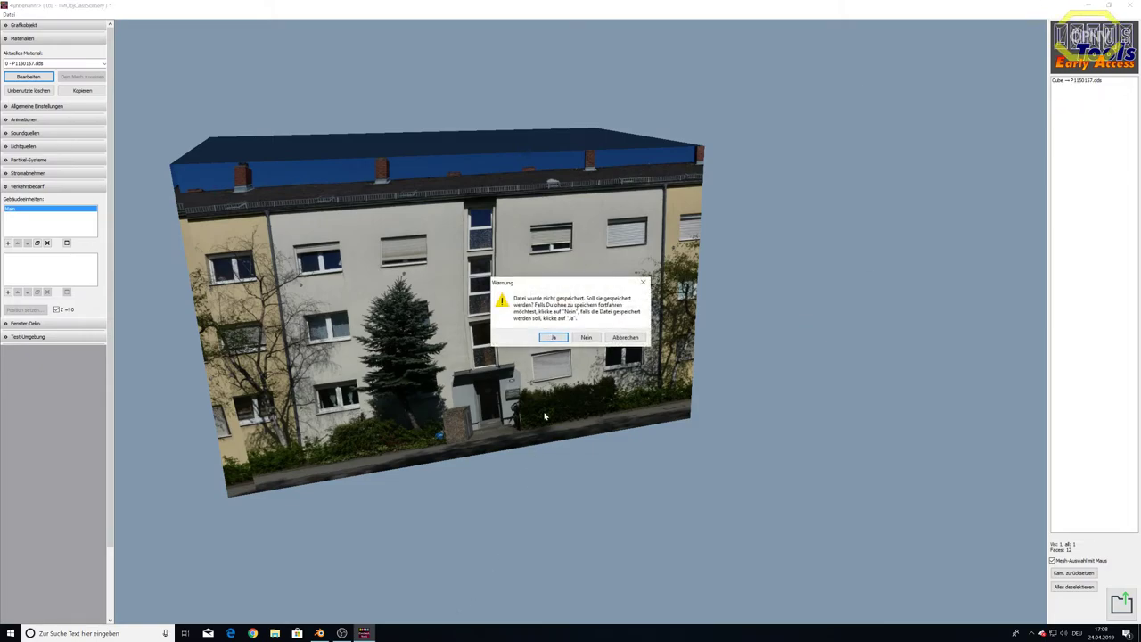
- Discard the unsaved LOTUS object and bring up Blender's File menu
{"action": "left_click", "coordinate": [586, 337]}
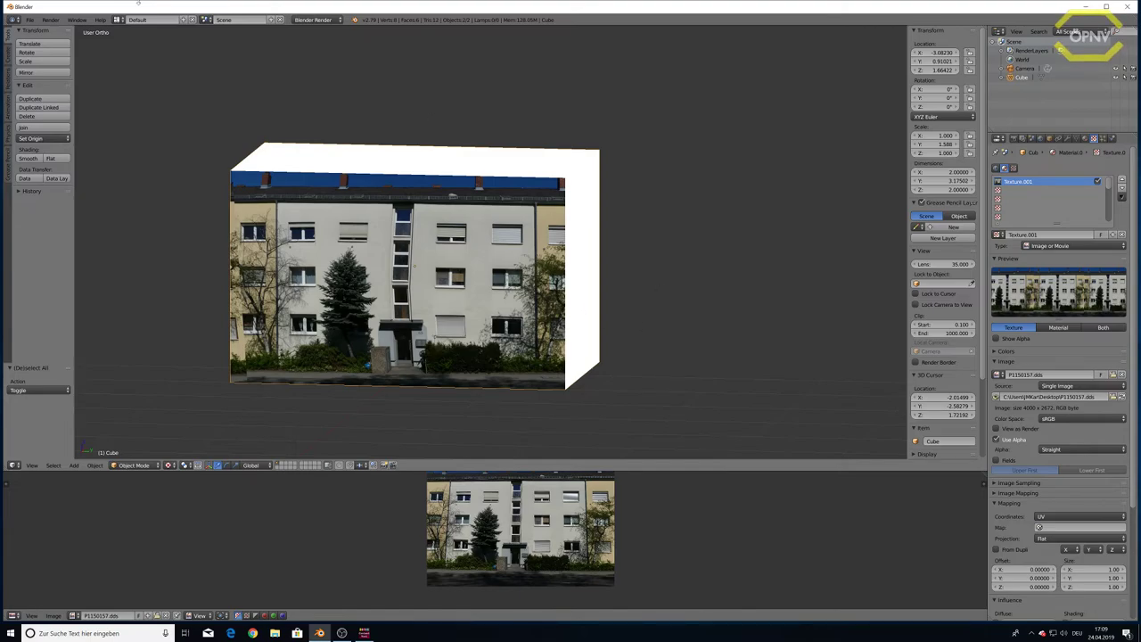
{"action": "left_click", "coordinate": [30, 20]}
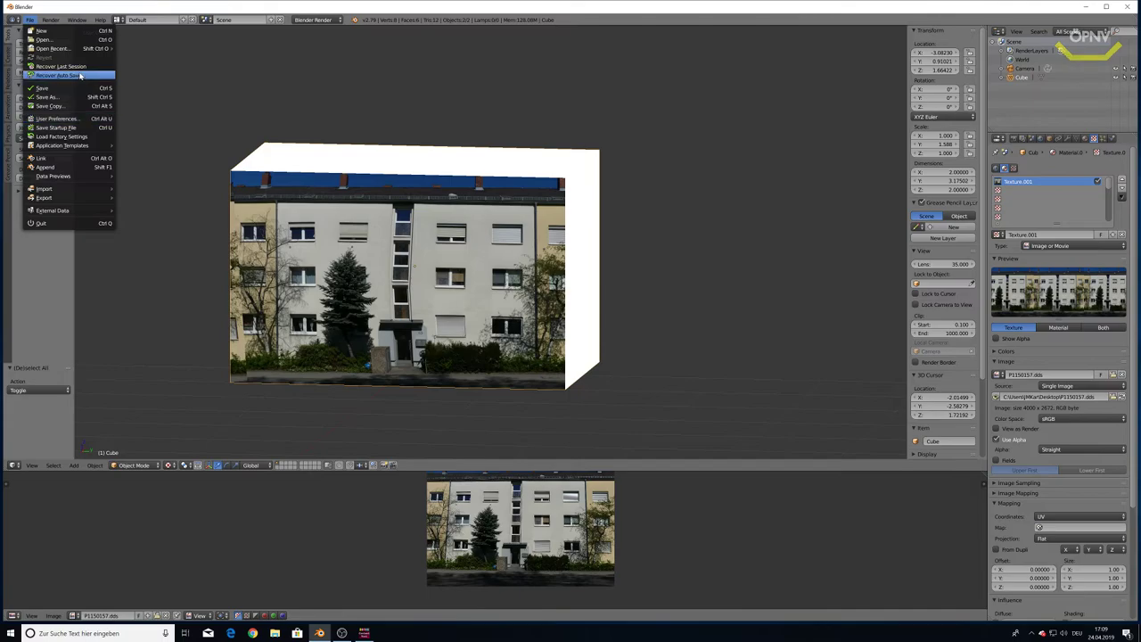
{"action": "mouse_move", "coordinate": [52, 48]}
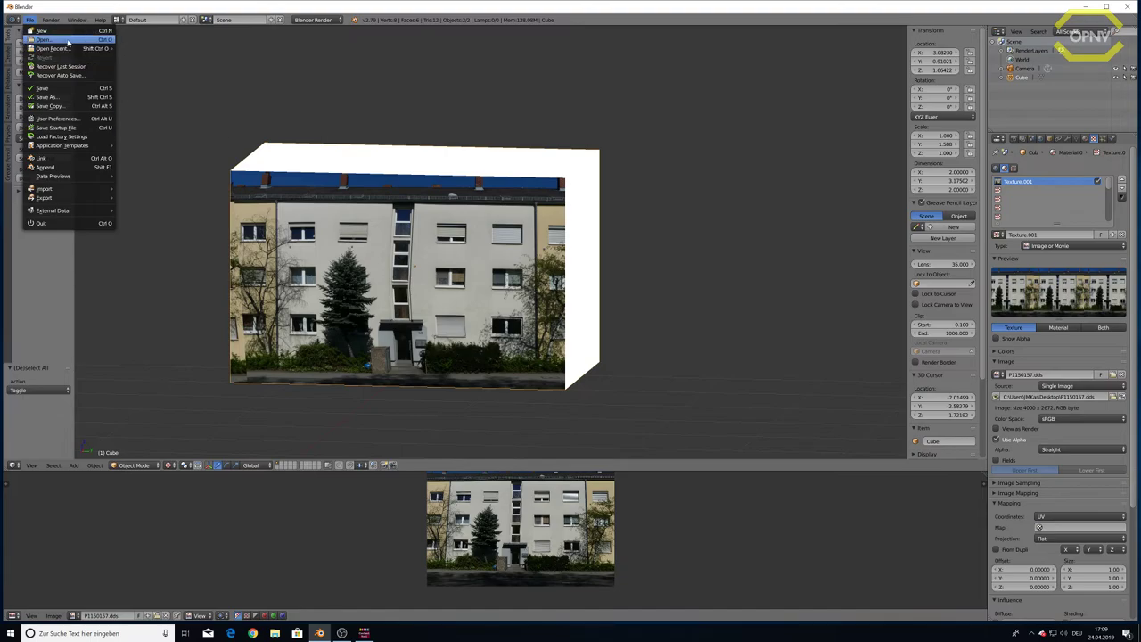
- Open Wohnhaus03-tex.blend from the Haeuser by Bio folder
{"action": "left_click", "coordinate": [53, 39]}
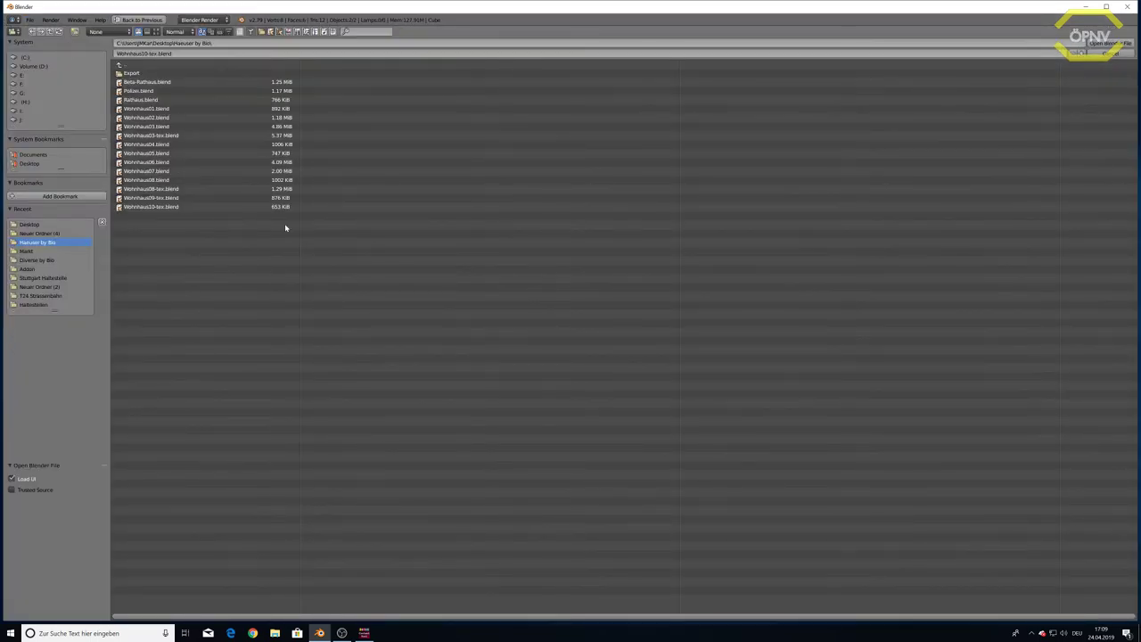
{"action": "double_click", "coordinate": [152, 135]}
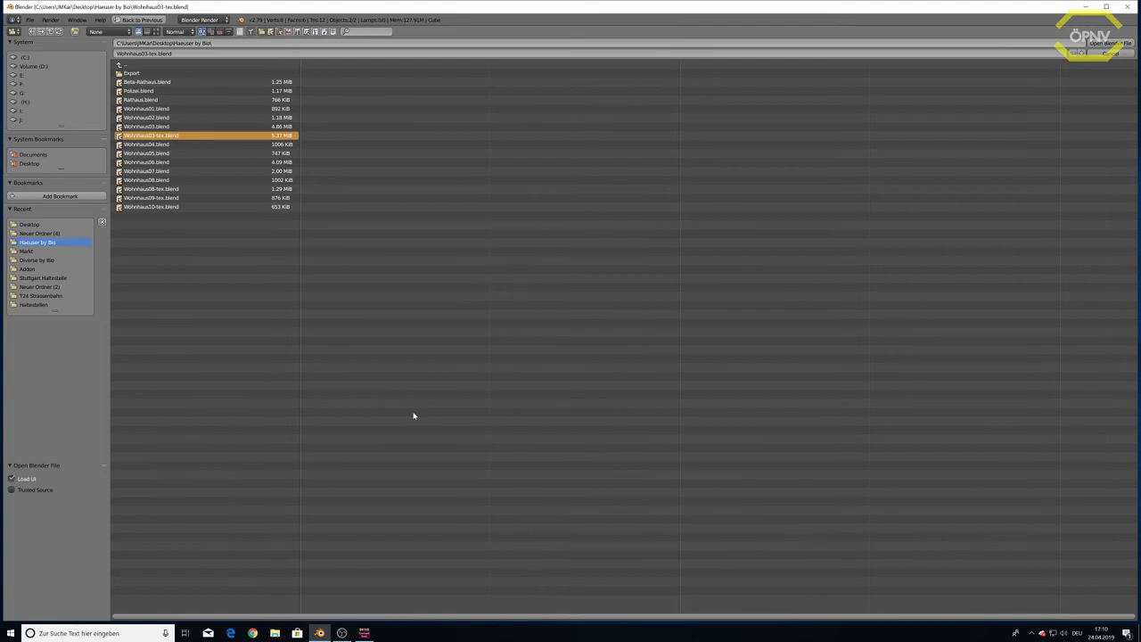
{"action": "key", "text": "Return"}
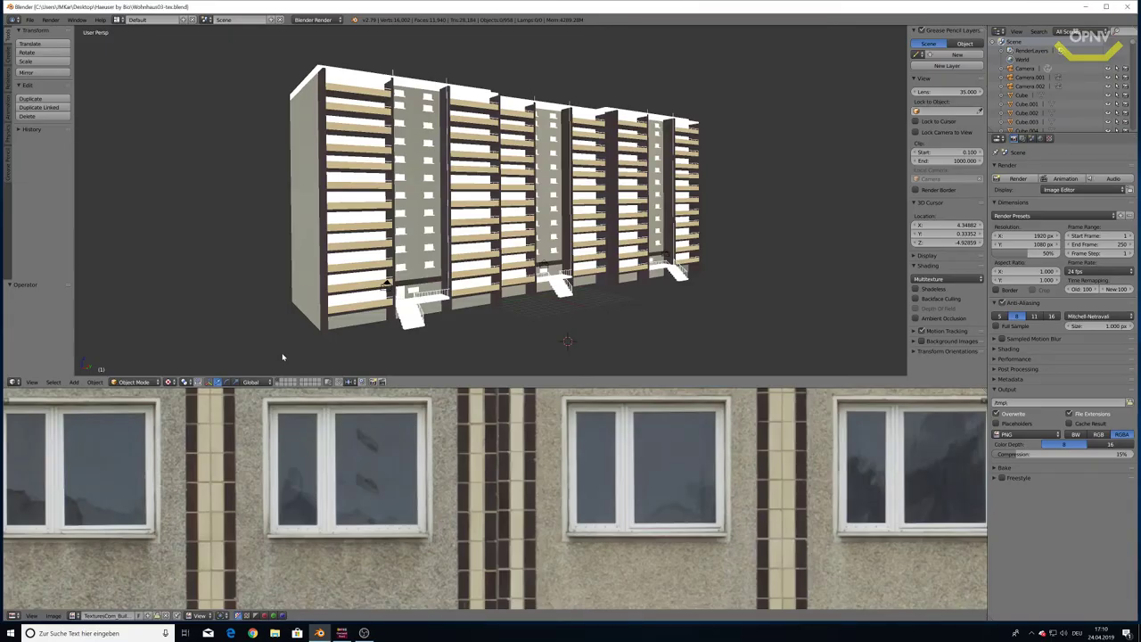
- Zoom and orbit to view the apartment block frontally from above, leaving nothing selected
{"action": "scroll", "coordinate": [473, 294], "scroll_direction": "down", "scroll_amount": 3}
{"action": "scroll", "coordinate": [473, 293], "scroll_direction": "up", "scroll_amount": 4}
{"action": "scroll", "coordinate": [451, 272], "scroll_direction": "up", "scroll_amount": 3}
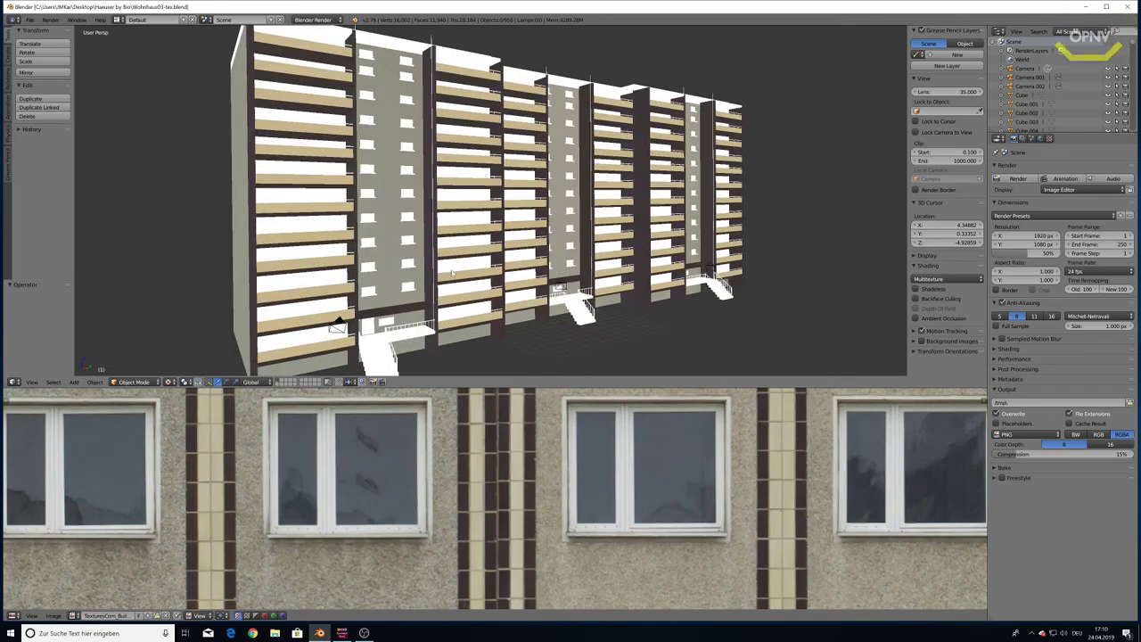
{"action": "middle_click_drag", "start_coordinate": [469, 197], "coordinate": [443, 210]}
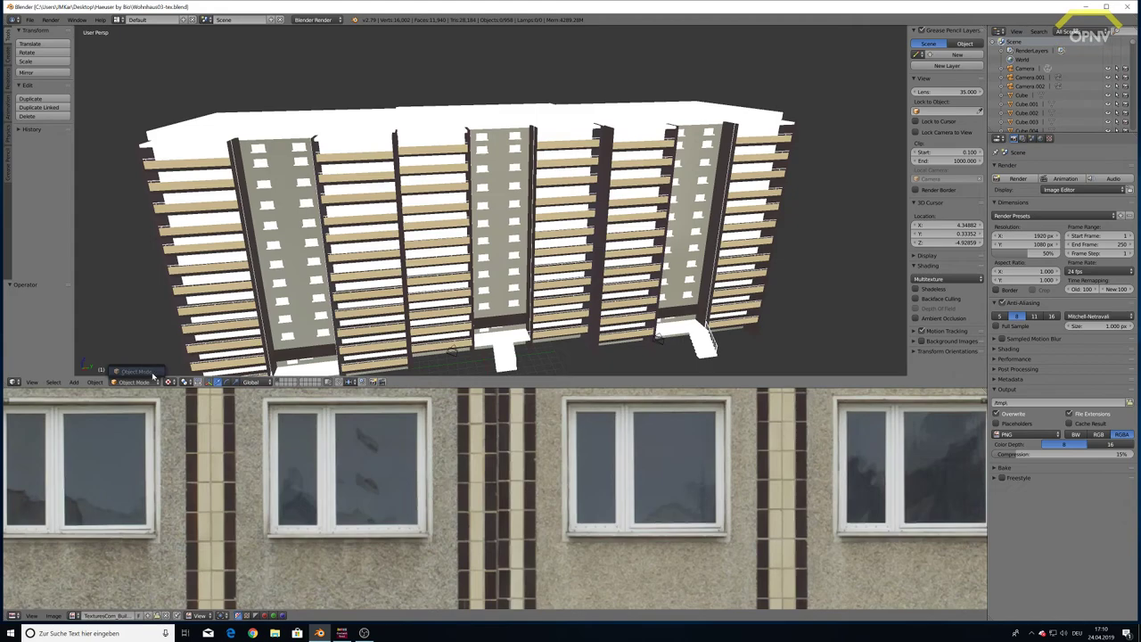
{"action": "scroll", "coordinate": [739, 250], "scroll_direction": "down", "scroll_amount": 4}
{"action": "key", "text": "a"}
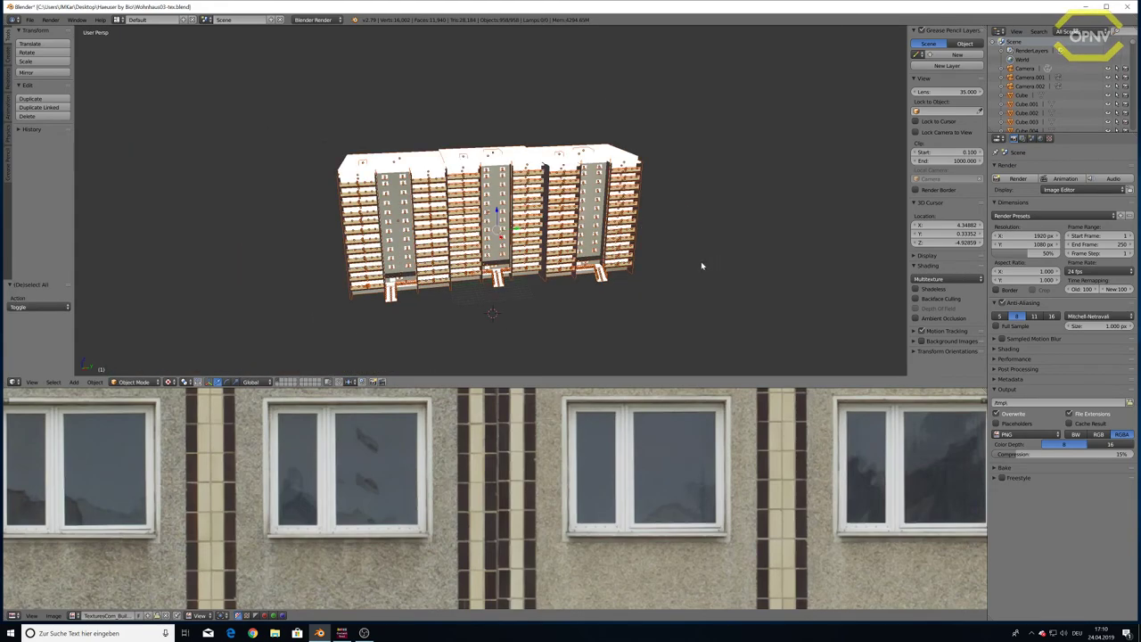
{"action": "key", "text": "a"}
- Switch the viewport to Solid shading and orbit around the building's facade
{"action": "left_click", "coordinate": [185, 382]}
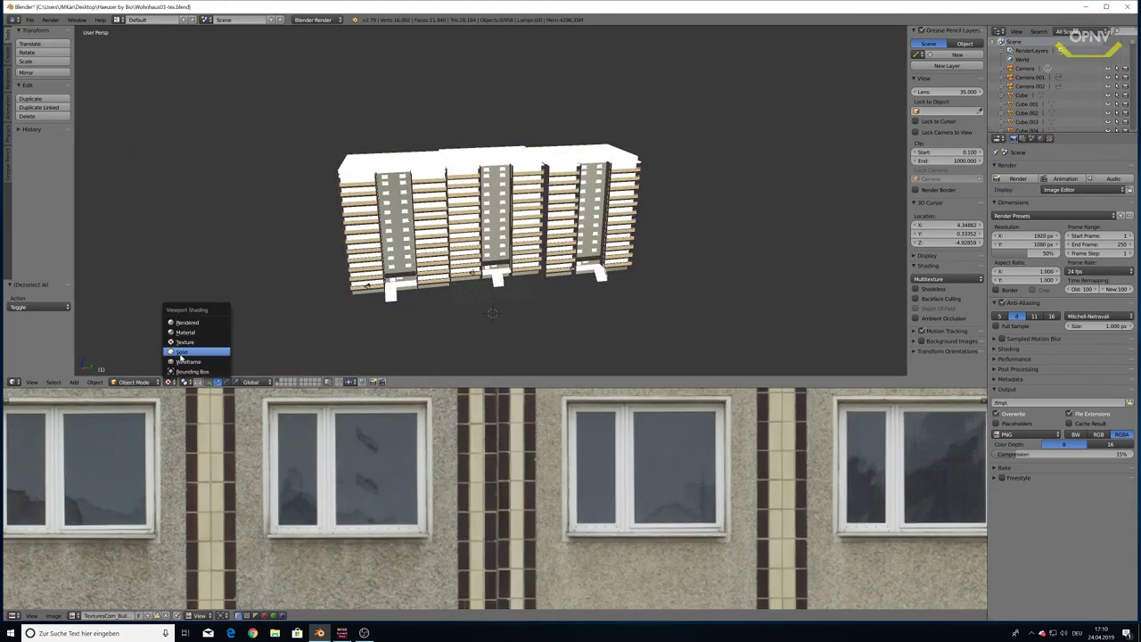
{"action": "left_click", "coordinate": [181, 353]}
{"action": "scroll", "coordinate": [467, 271], "scroll_direction": "up", "scroll_amount": 4}
{"action": "scroll", "coordinate": [493, 260], "scroll_direction": "up", "scroll_amount": 3}
{"action": "scroll", "coordinate": [497, 255], "scroll_direction": "up", "scroll_amount": 2}
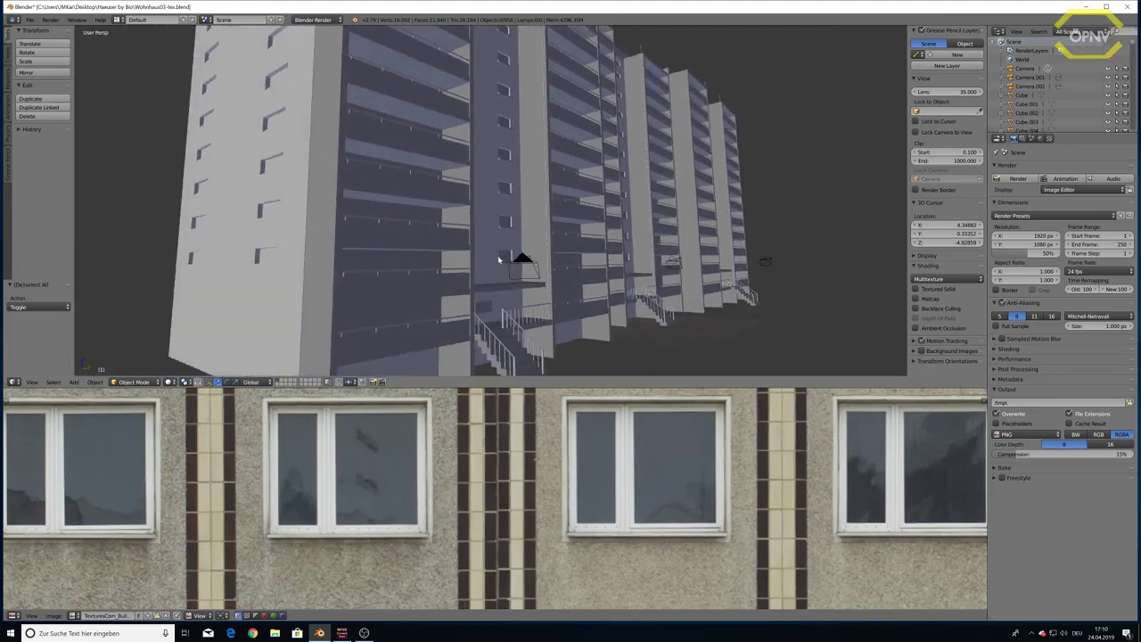
{"action": "mouse_move", "coordinate": [498, 259]}
{"action": "middle_mouse_down"}
{"action": "mouse_move", "coordinate": [525, 222]}
{"action": "mouse_move", "coordinate": [497, 219]}
{"action": "mouse_move", "coordinate": [502, 237]}
{"action": "mouse_move", "coordinate": [561, 219]}
{"action": "mouse_move", "coordinate": [565, 210]}
{"action": "mouse_move", "coordinate": [532, 215]}
{"action": "mouse_move", "coordinate": [509, 191]}
{"action": "mouse_move", "coordinate": [550, 175]}
{"action": "mouse_move", "coordinate": [726, 165]}
{"action": "mouse_move", "coordinate": [799, 175]}
{"action": "mouse_move", "coordinate": [778, 179]}
{"action": "middle_mouse_up"}
{"action": "scroll", "coordinate": [522, 183], "scroll_direction": "down", "scroll_amount": 3}
{"action": "scroll", "coordinate": [522, 183], "scroll_direction": "down", "scroll_amount": 3}
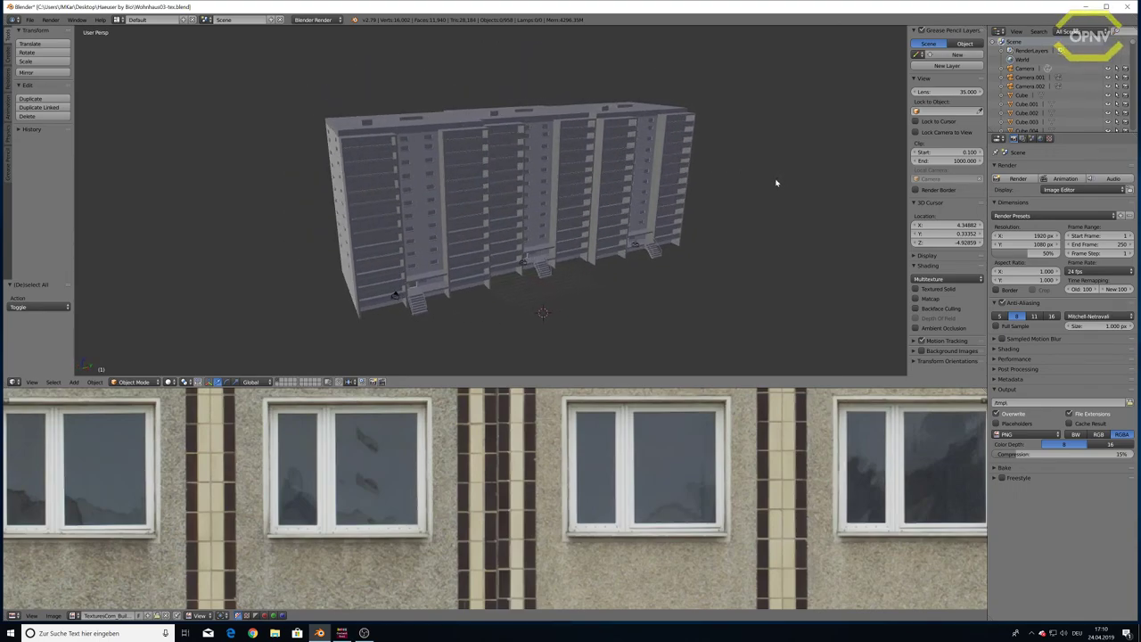
{"action": "scroll", "coordinate": [524, 470], "scroll_direction": "down", "scroll_amount": 3}
{"action": "scroll", "coordinate": [524, 470], "scroll_direction": "down", "scroll_amount": 6}
{"action": "scroll", "coordinate": [524, 470], "scroll_direction": "down", "scroll_amount": 2}
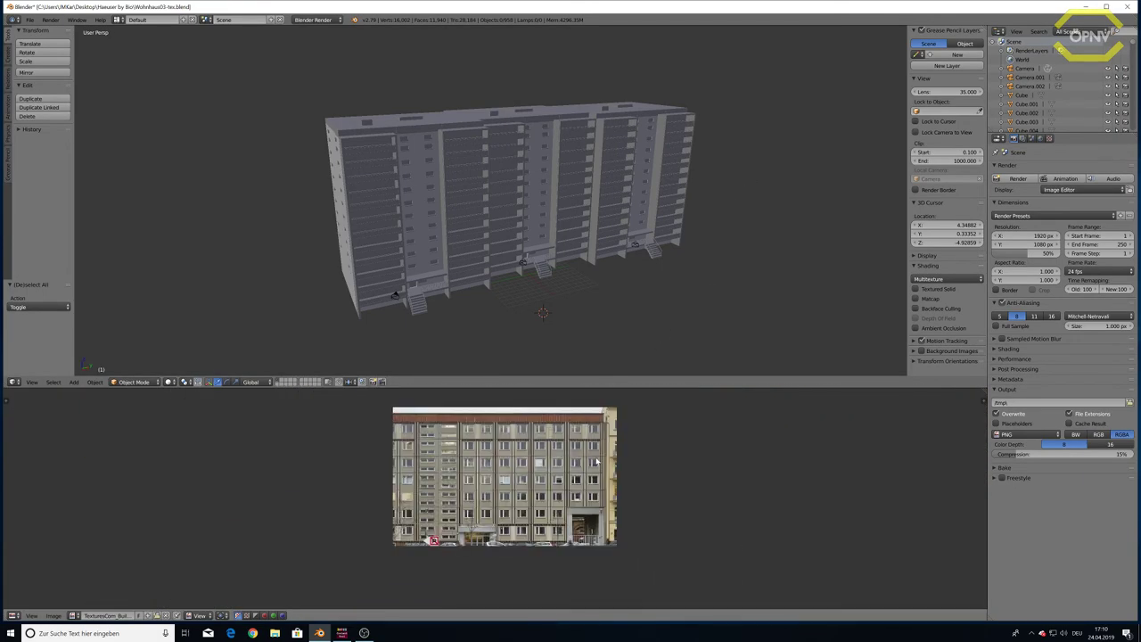
{"action": "scroll", "coordinate": [524, 470], "scroll_direction": "up", "scroll_amount": 1}
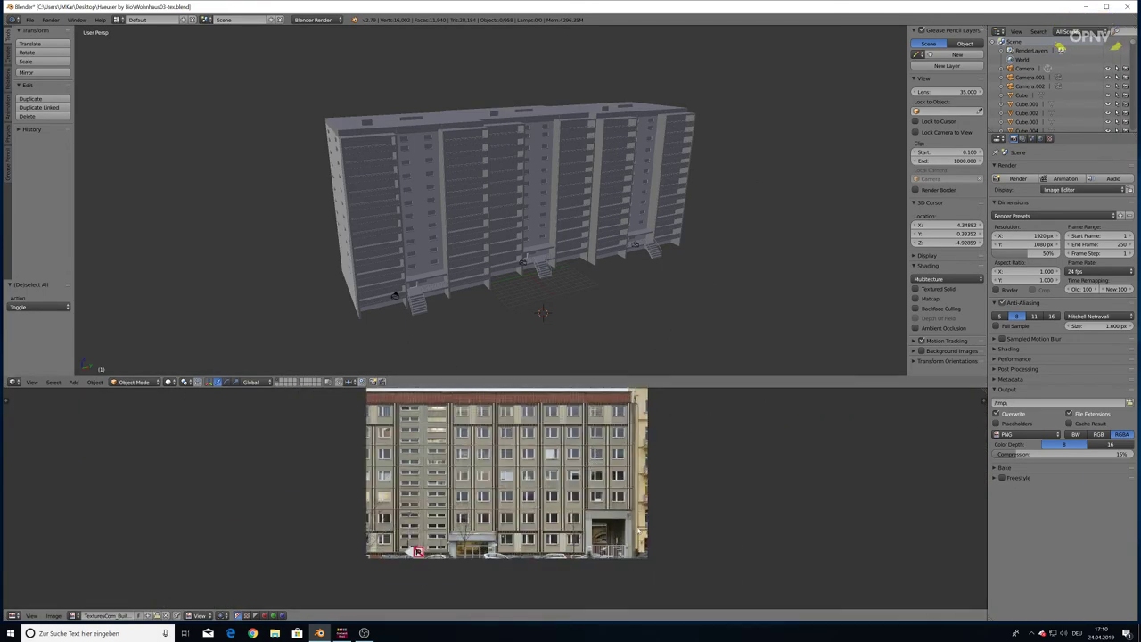
{"action": "scroll", "coordinate": [616, 331], "scroll_direction": "up", "scroll_amount": 2}
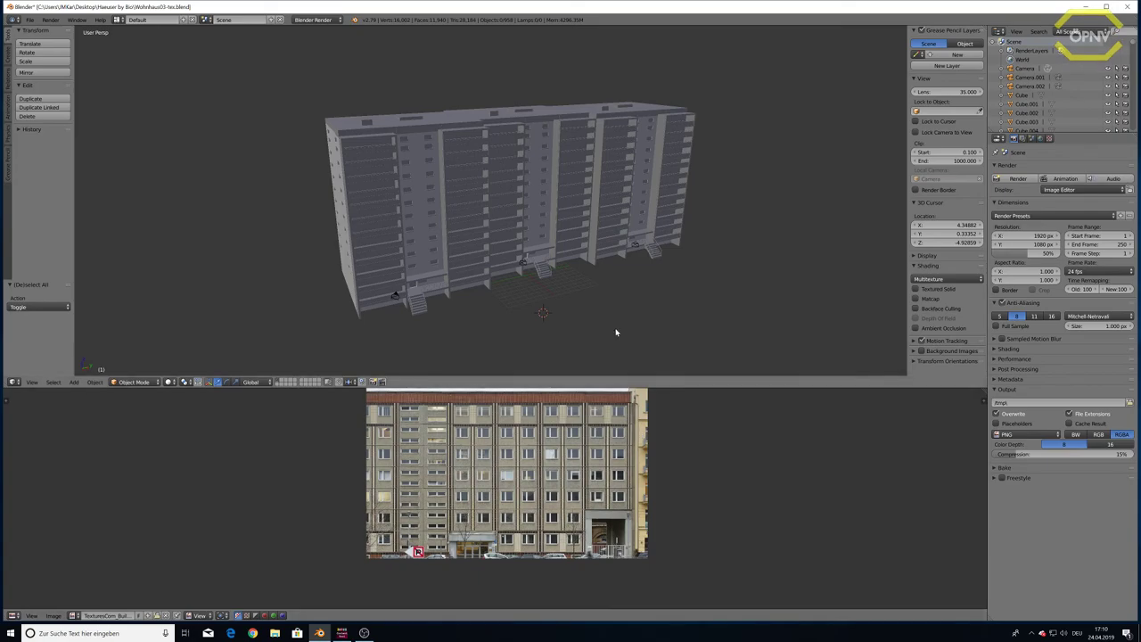
{"action": "scroll", "coordinate": [580, 255], "scroll_direction": "up", "scroll_amount": 4}
{"action": "scroll", "coordinate": [522, 247], "scroll_direction": "down", "scroll_amount": 4}
{"action": "scroll", "coordinate": [532, 244], "scroll_direction": "up", "scroll_amount": 3}
{"action": "mouse_move", "coordinate": [532, 243]}
{"action": "middle_mouse_down"}
{"action": "mouse_move", "coordinate": [467, 251]}
{"action": "mouse_move", "coordinate": [522, 244]}
{"action": "mouse_move", "coordinate": [522, 254]}
{"action": "middle_mouse_up"}
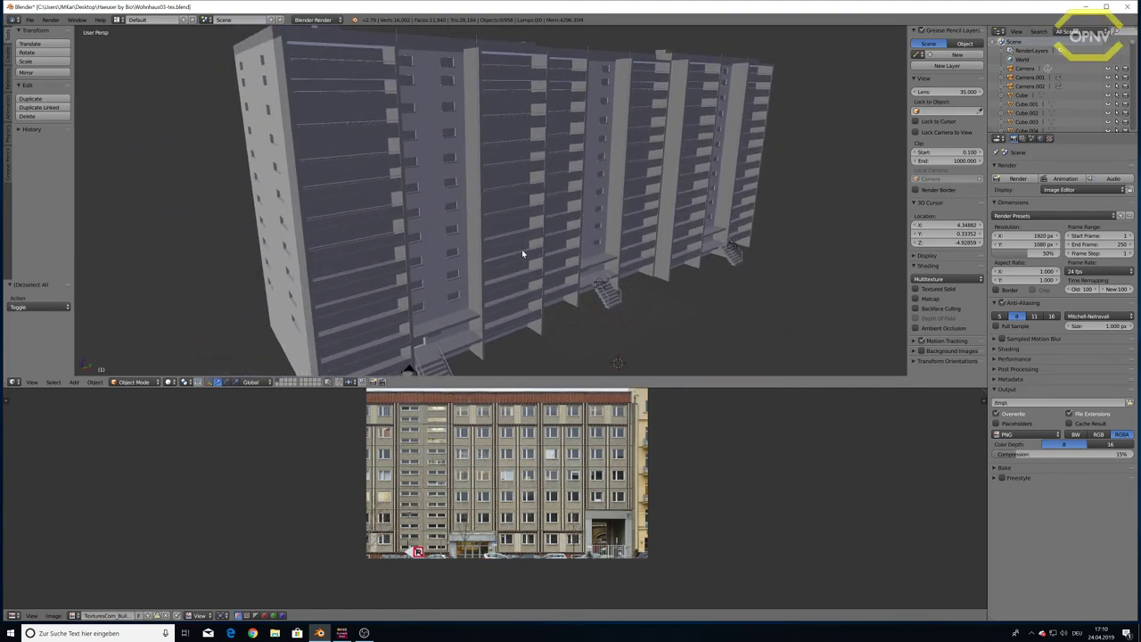